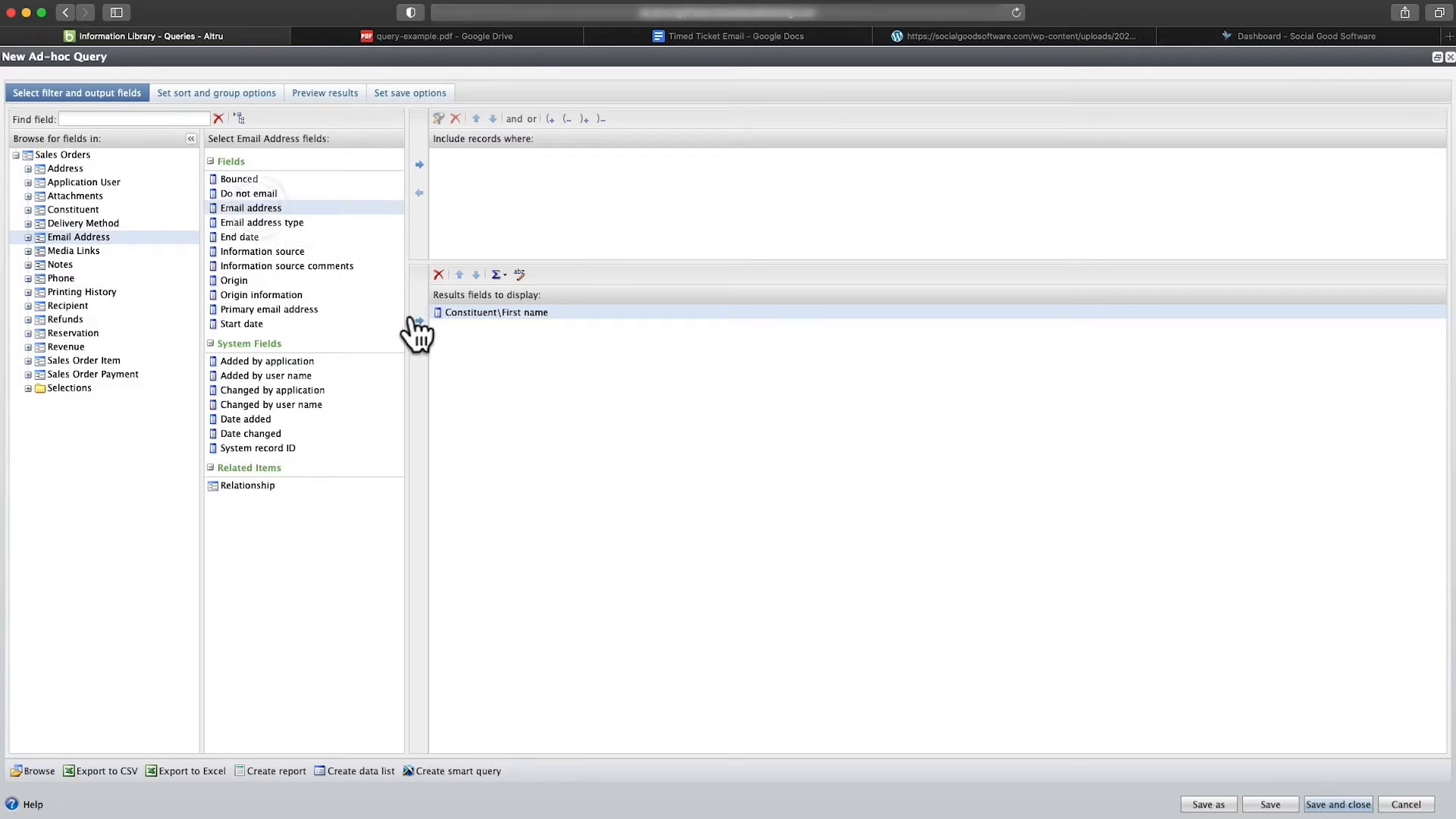
Following the results list in query-example.pdf, add the Sales Orders fields Lookup ID and Transaction date to the query's results fields
{"action": "key", "text": "ctrl+Tab"}
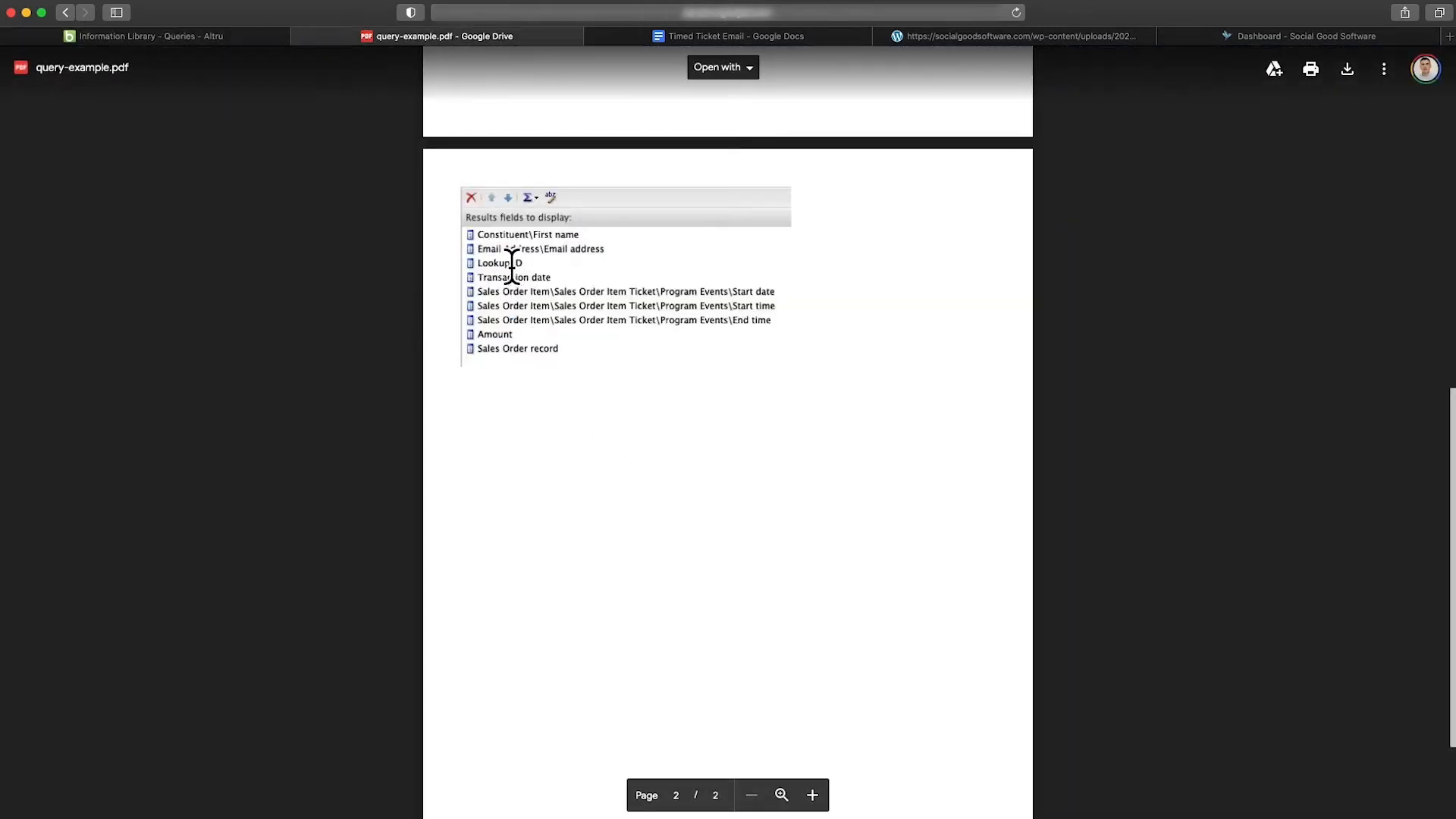
{"action": "key", "text": "ctrl+shift+Tab"}
{"action": "left_click", "coordinate": [94, 154]}
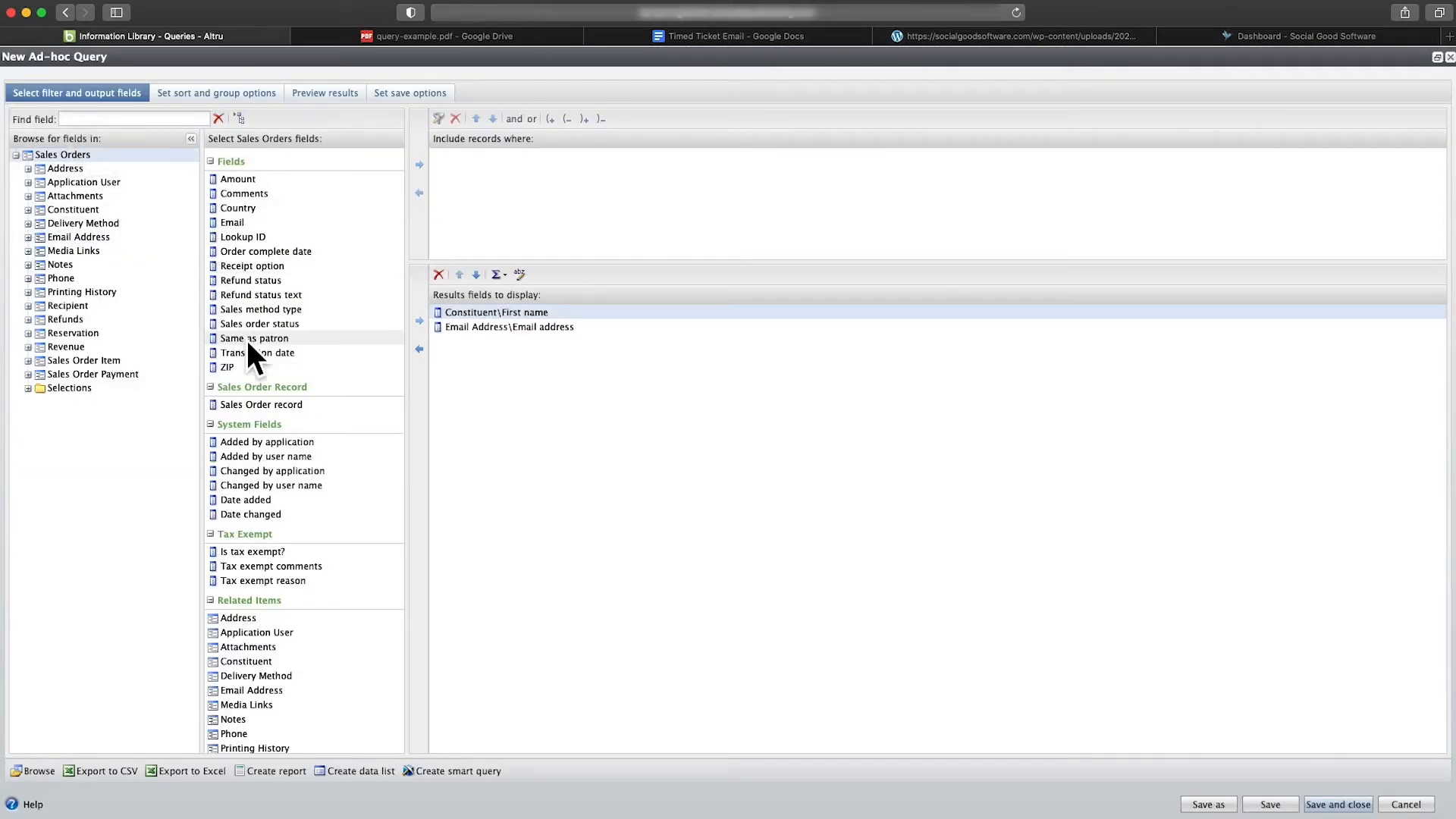
{"action": "left_click", "coordinate": [259, 235]}
{"action": "left_click_drag", "start_coordinate": [259, 234], "coordinate": [581, 412]}
{"action": "key", "text": "ctrl+Tab"}
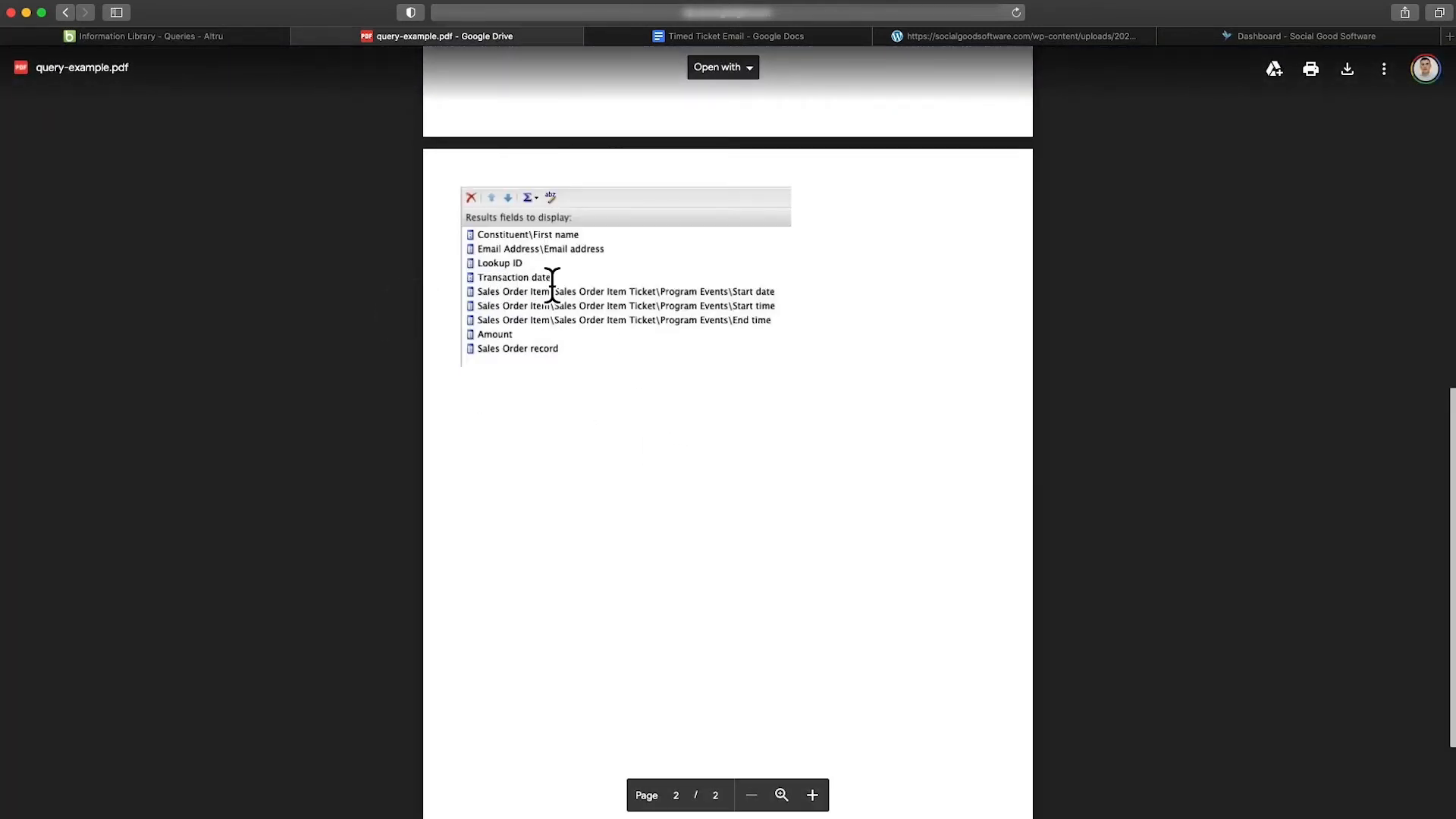
{"action": "key", "text": "ctrl+shift+Tab"}
{"action": "left_click_drag", "start_coordinate": [274, 352], "coordinate": [425, 347]}
Add Start date, Start time and End time from Sales Order Item\Sales Order Item Ticket\Program Events to the results fields, following query-example.pdf
{"action": "key", "text": "ctrl+Tab"}
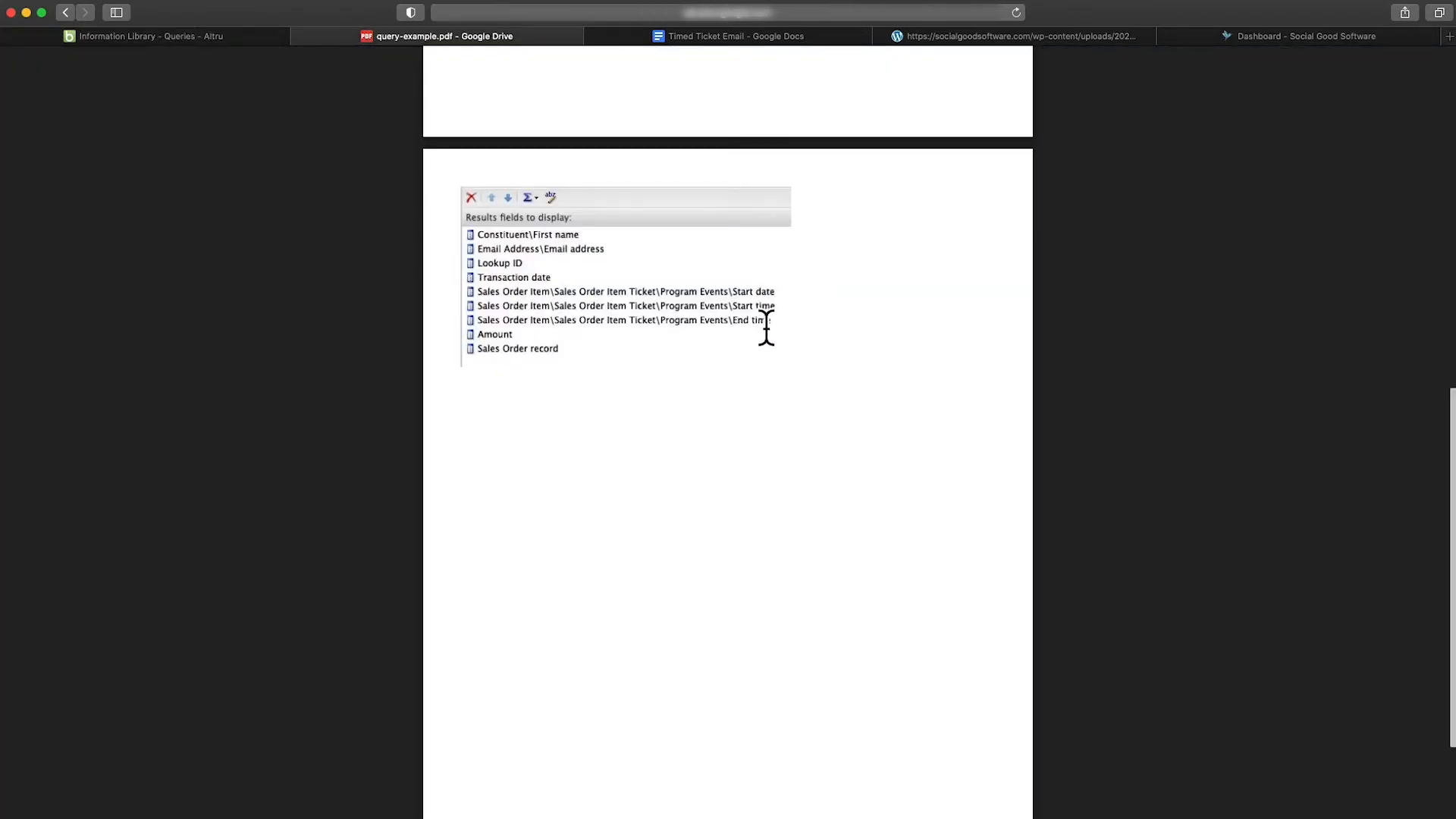
{"action": "key", "text": "ctrl+shift+Tab"}
{"action": "left_click", "coordinate": [29, 362]}
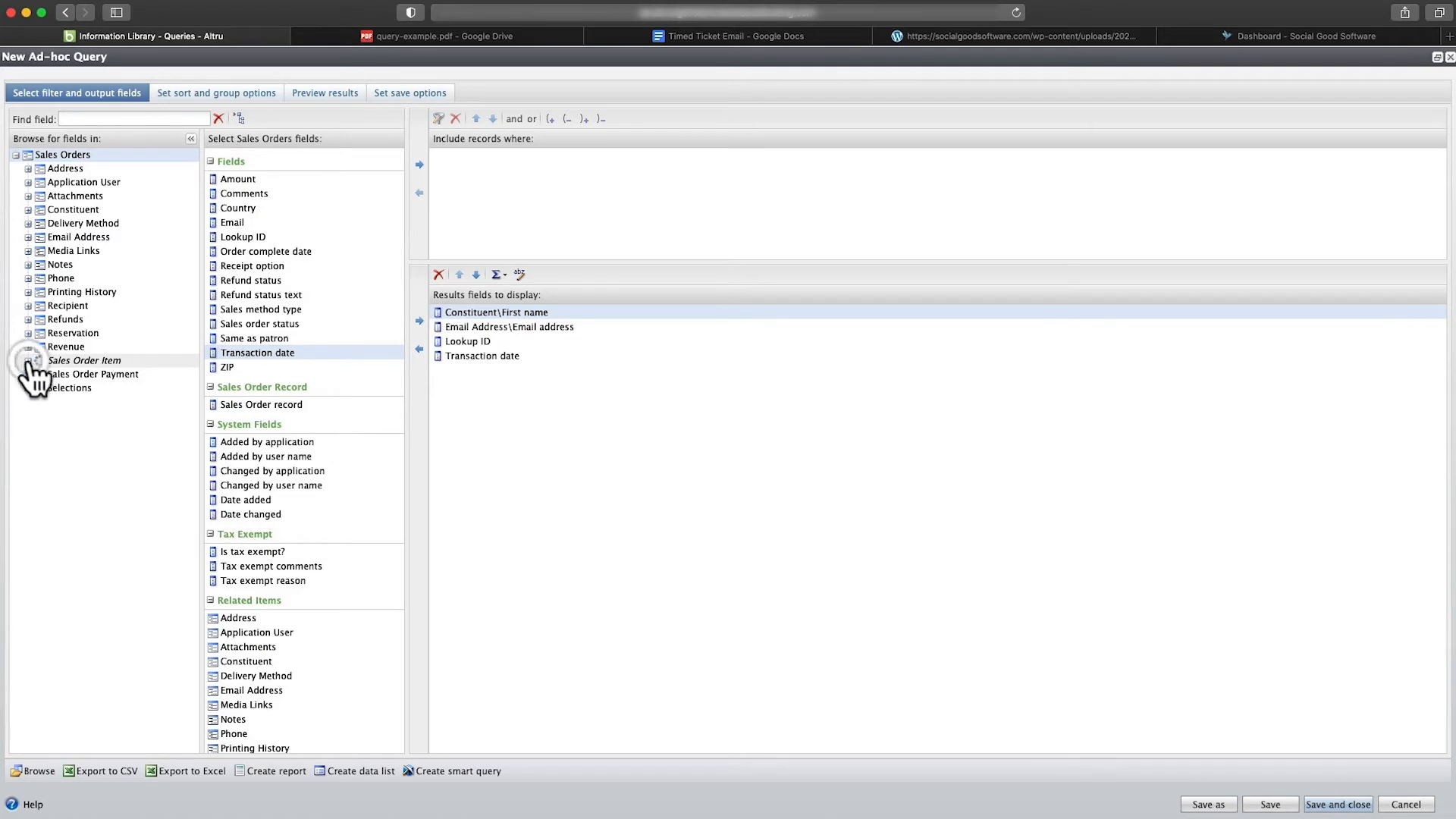
{"action": "left_click", "coordinate": [64, 362]}
{"action": "left_click", "coordinate": [39, 539]}
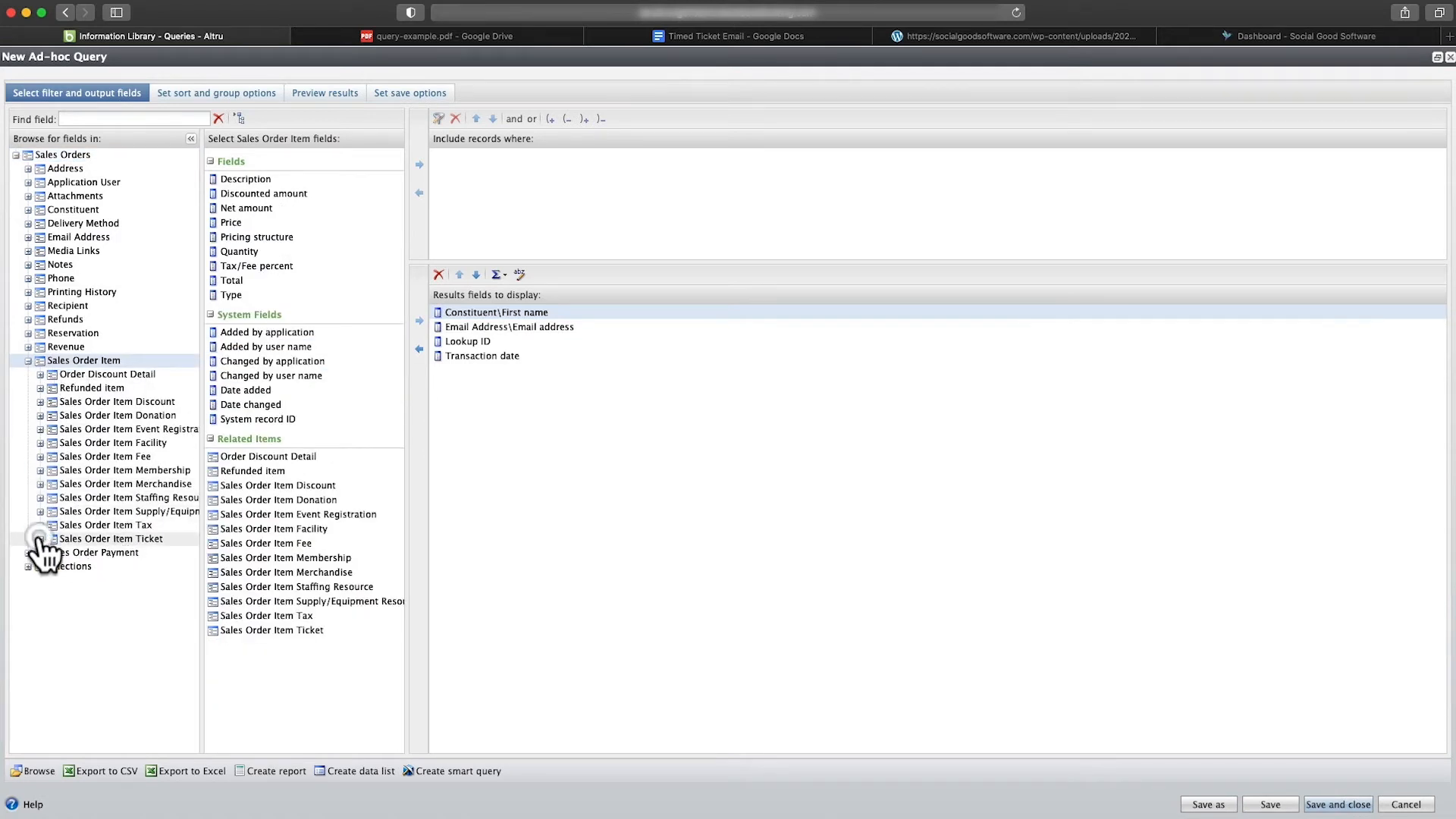
{"action": "left_click", "coordinate": [114, 580]}
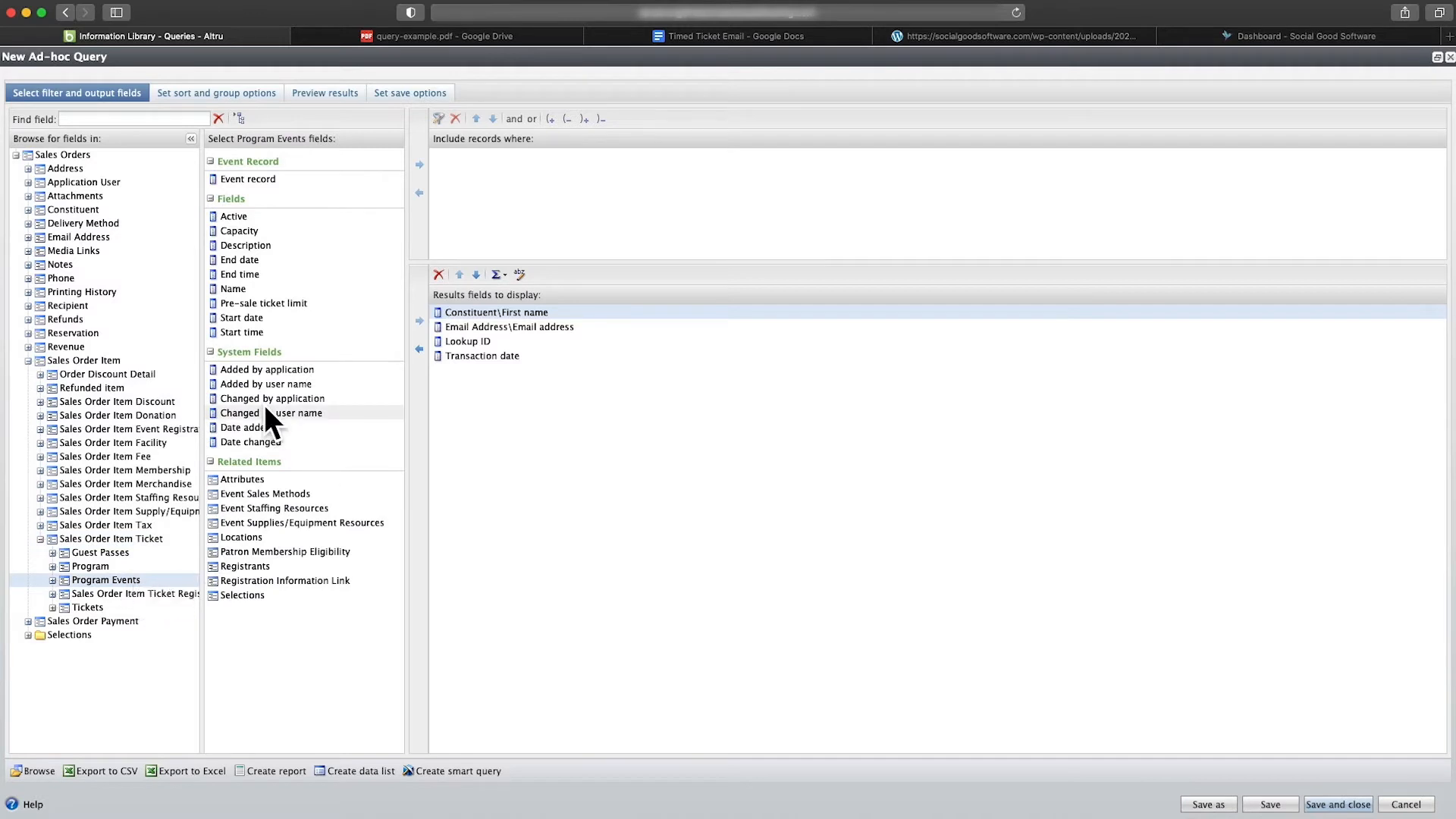
{"action": "left_click", "coordinate": [259, 317]}
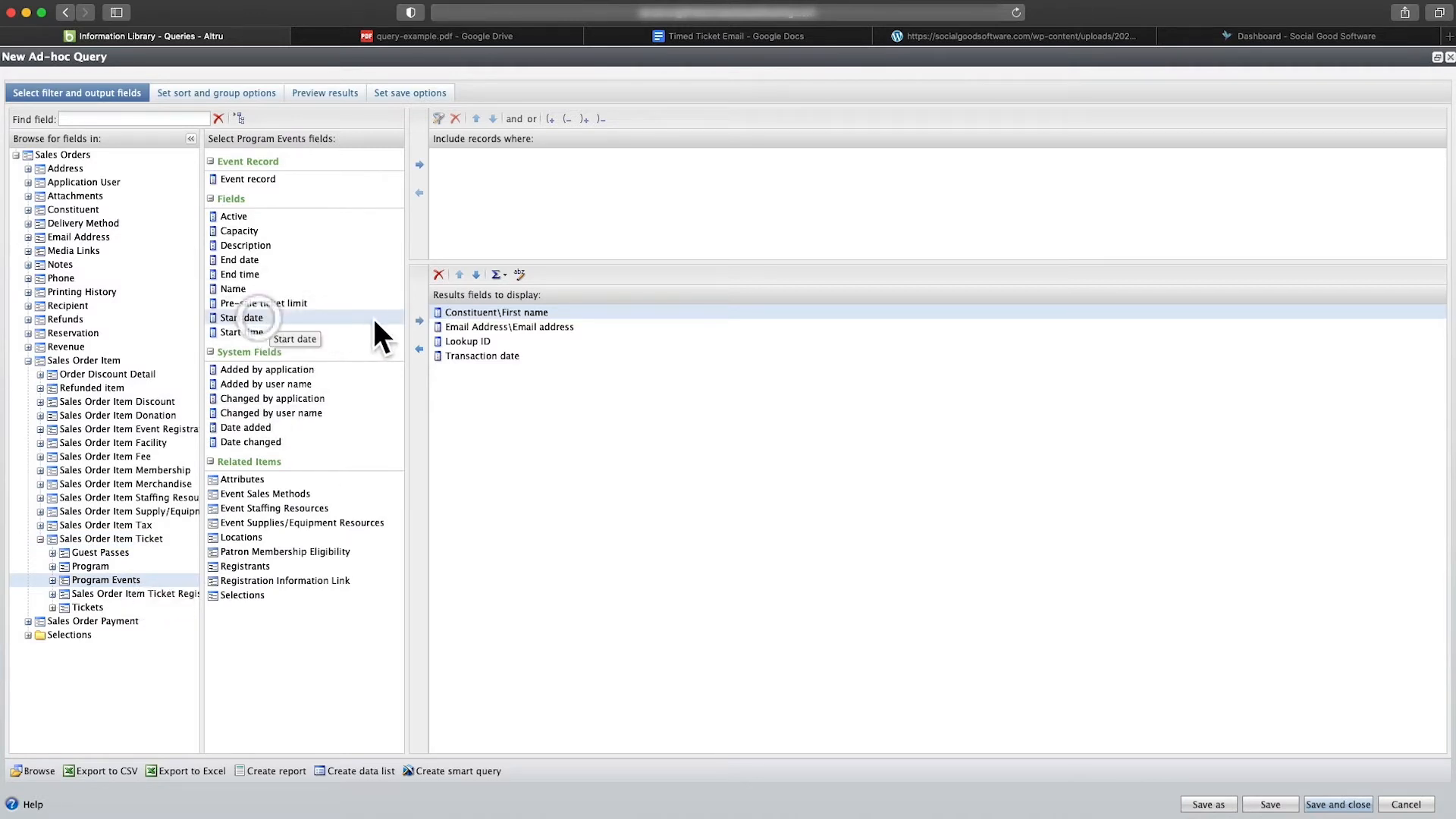
{"action": "left_click", "coordinate": [419, 321]}
{"action": "left_click", "coordinate": [244, 331]}
{"action": "left_click", "coordinate": [420, 321]}
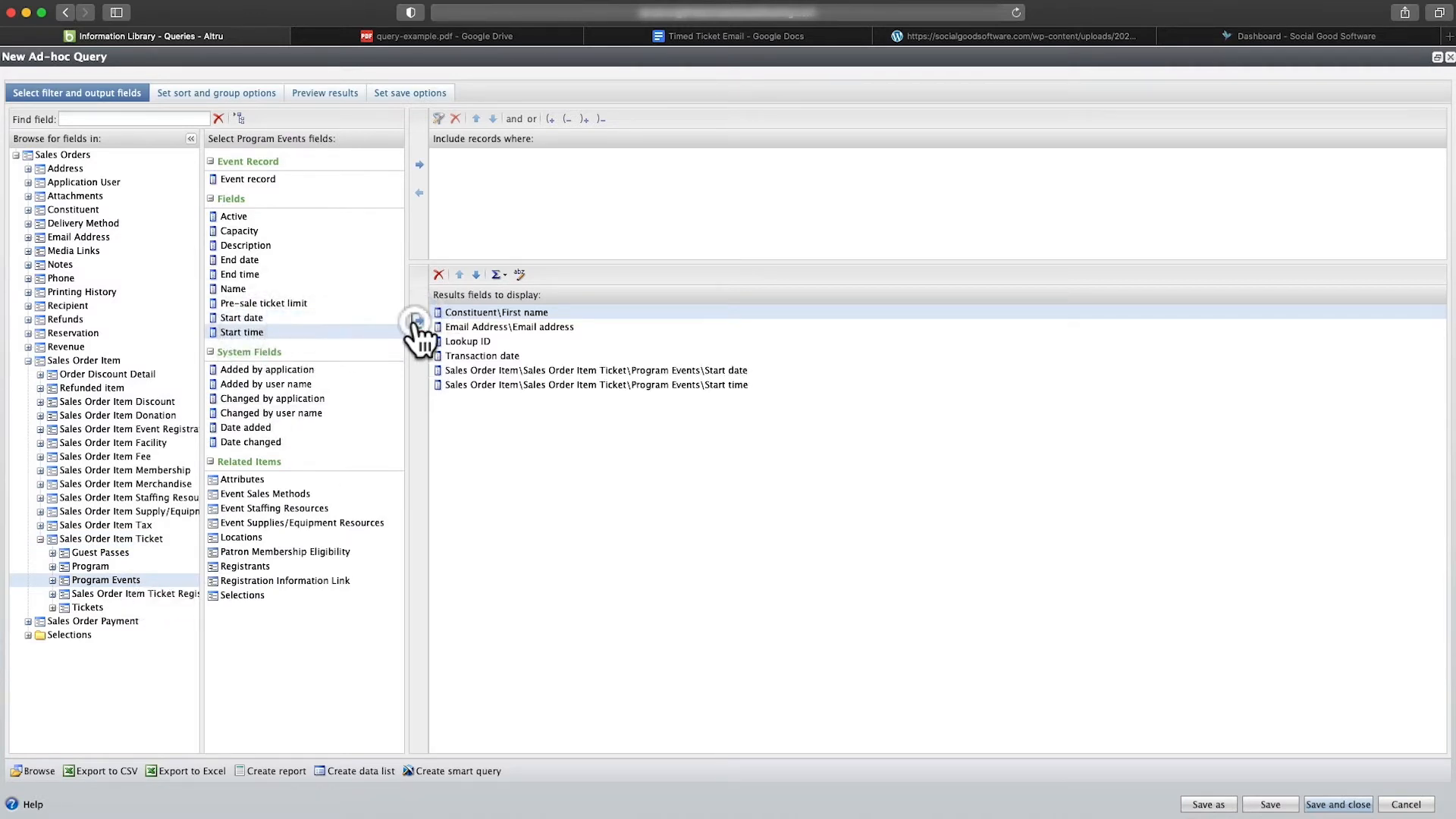
{"action": "left_click", "coordinate": [277, 275]}
{"action": "left_click", "coordinate": [419, 321]}
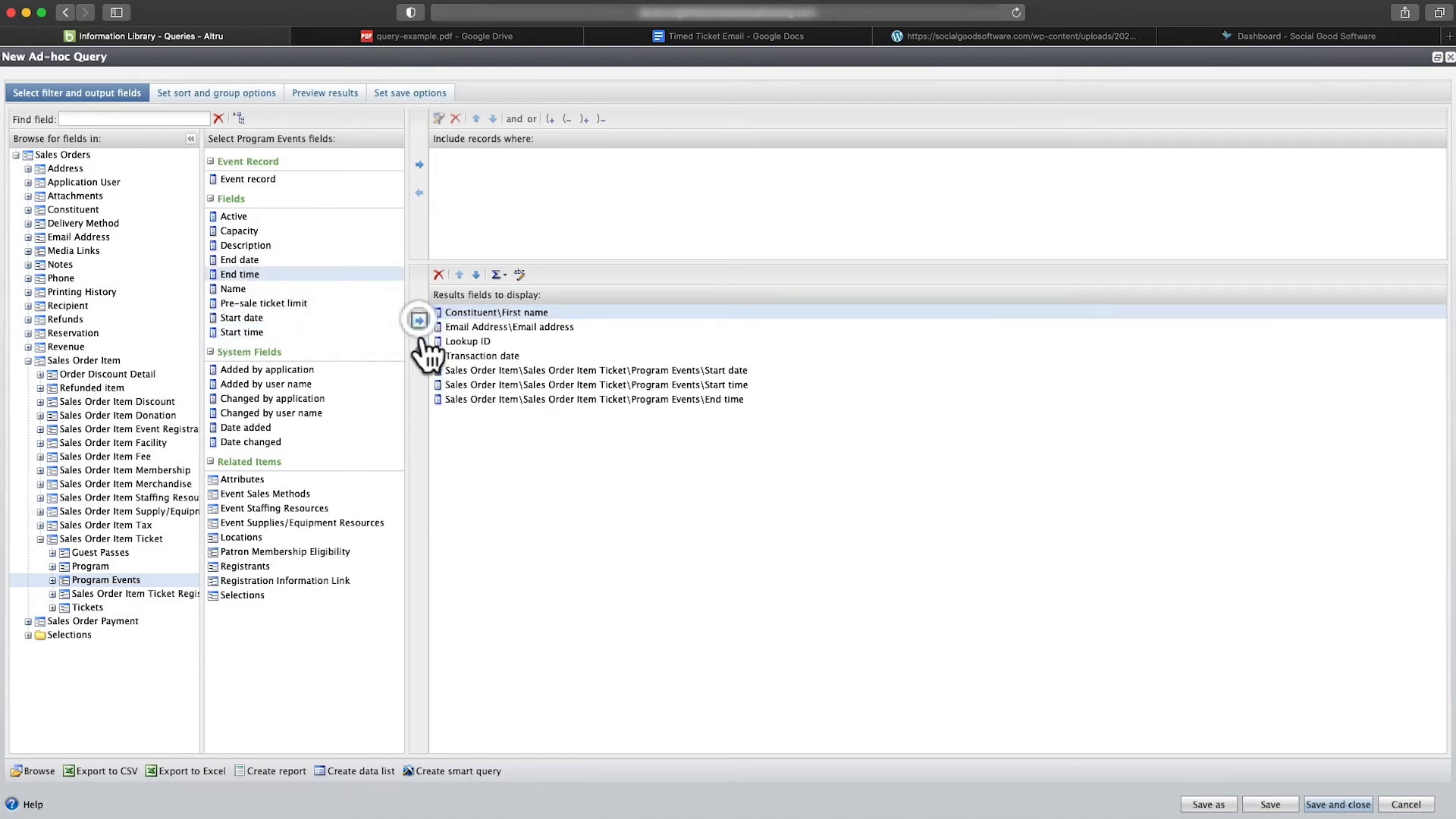
Add the Sales Orders fields Amount and Sales Order record as the last results fields, matching query-example.pdf
{"action": "key", "text": "ctrl+Tab"}
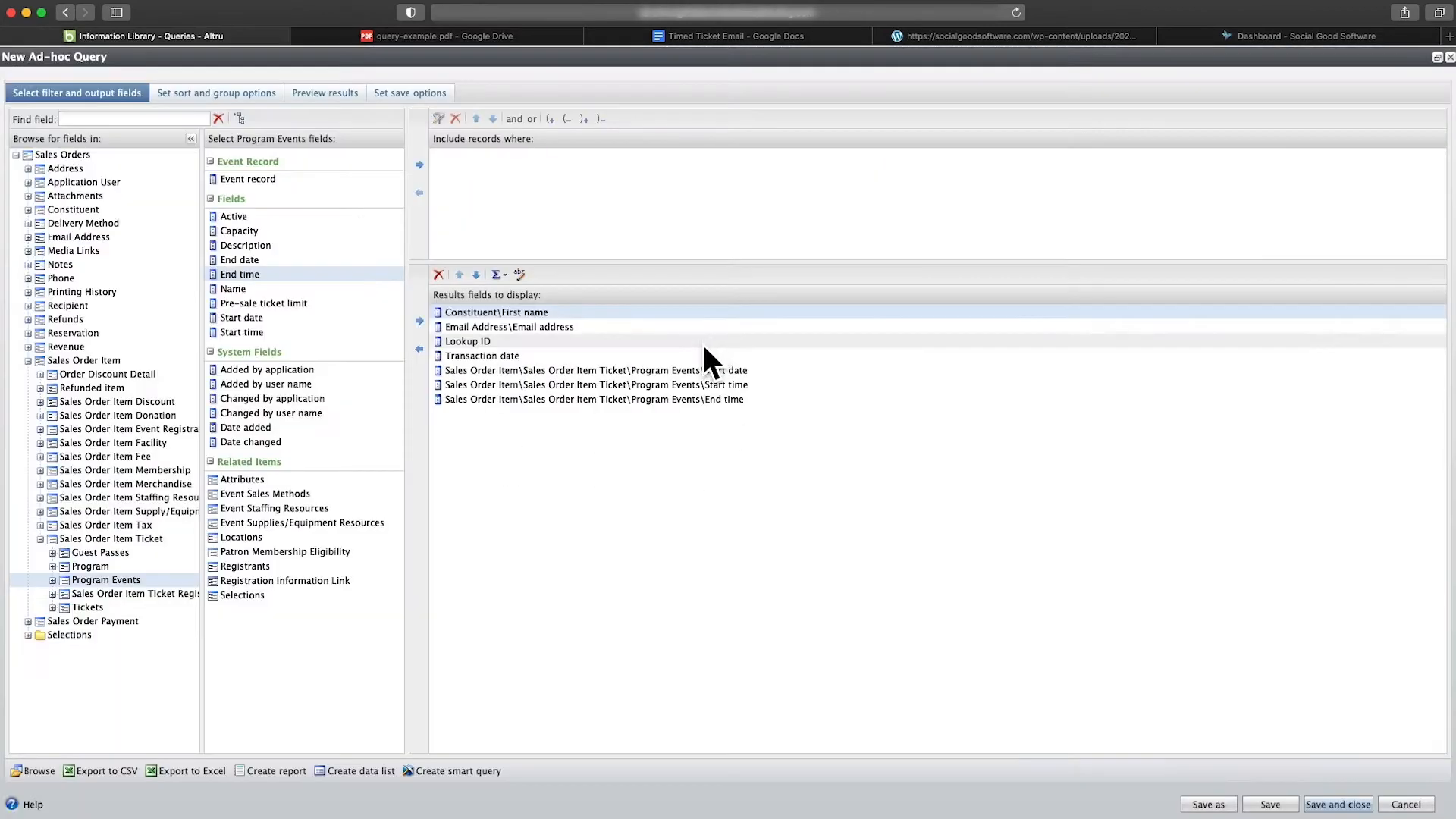
{"action": "key", "text": "ctrl+shift+Tab"}
{"action": "left_click", "coordinate": [133, 156]}
{"action": "left_click", "coordinate": [252, 180]}
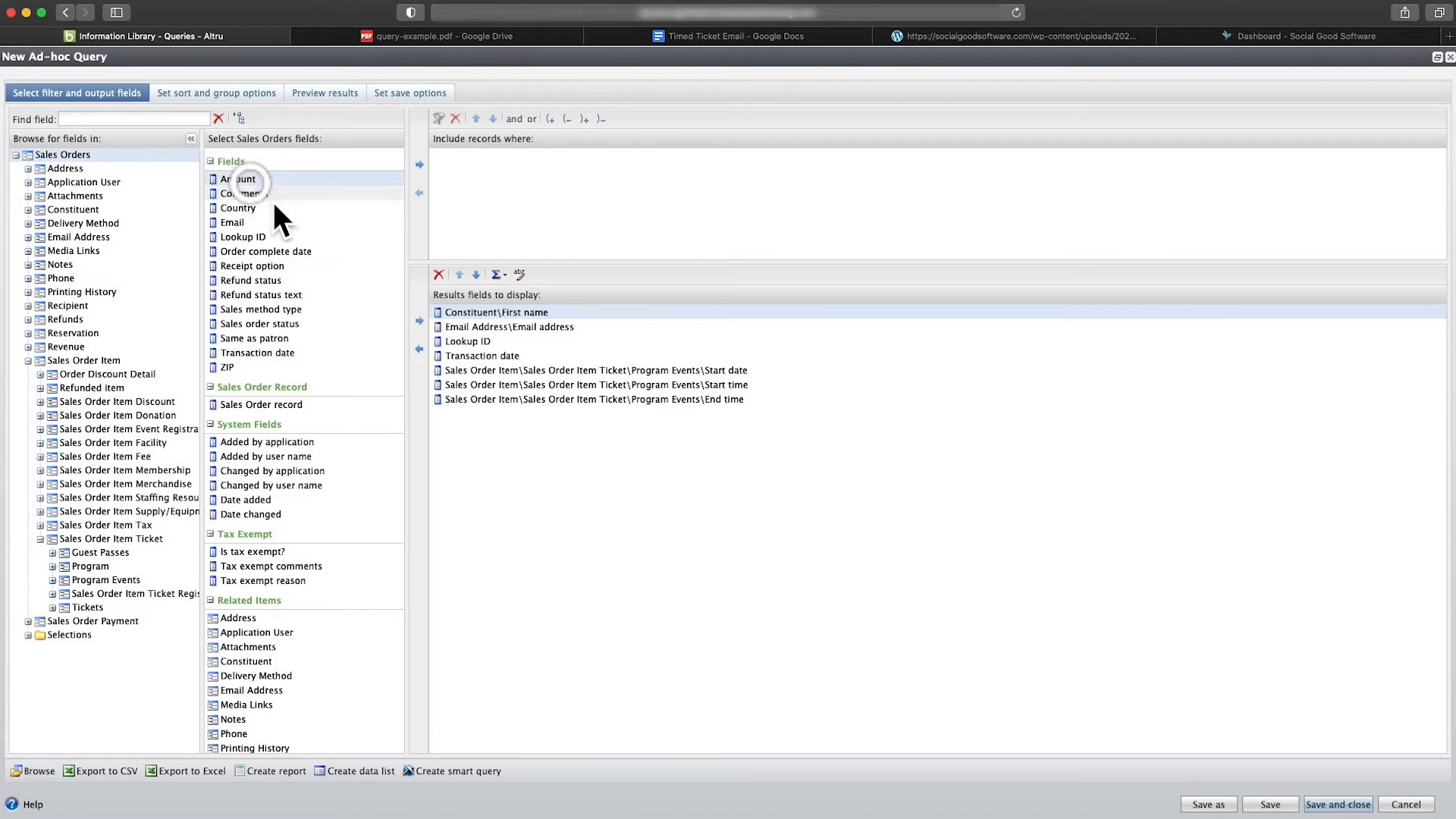
{"action": "left_click", "coordinate": [420, 321]}
{"action": "key", "text": "ctrl+Tab"}
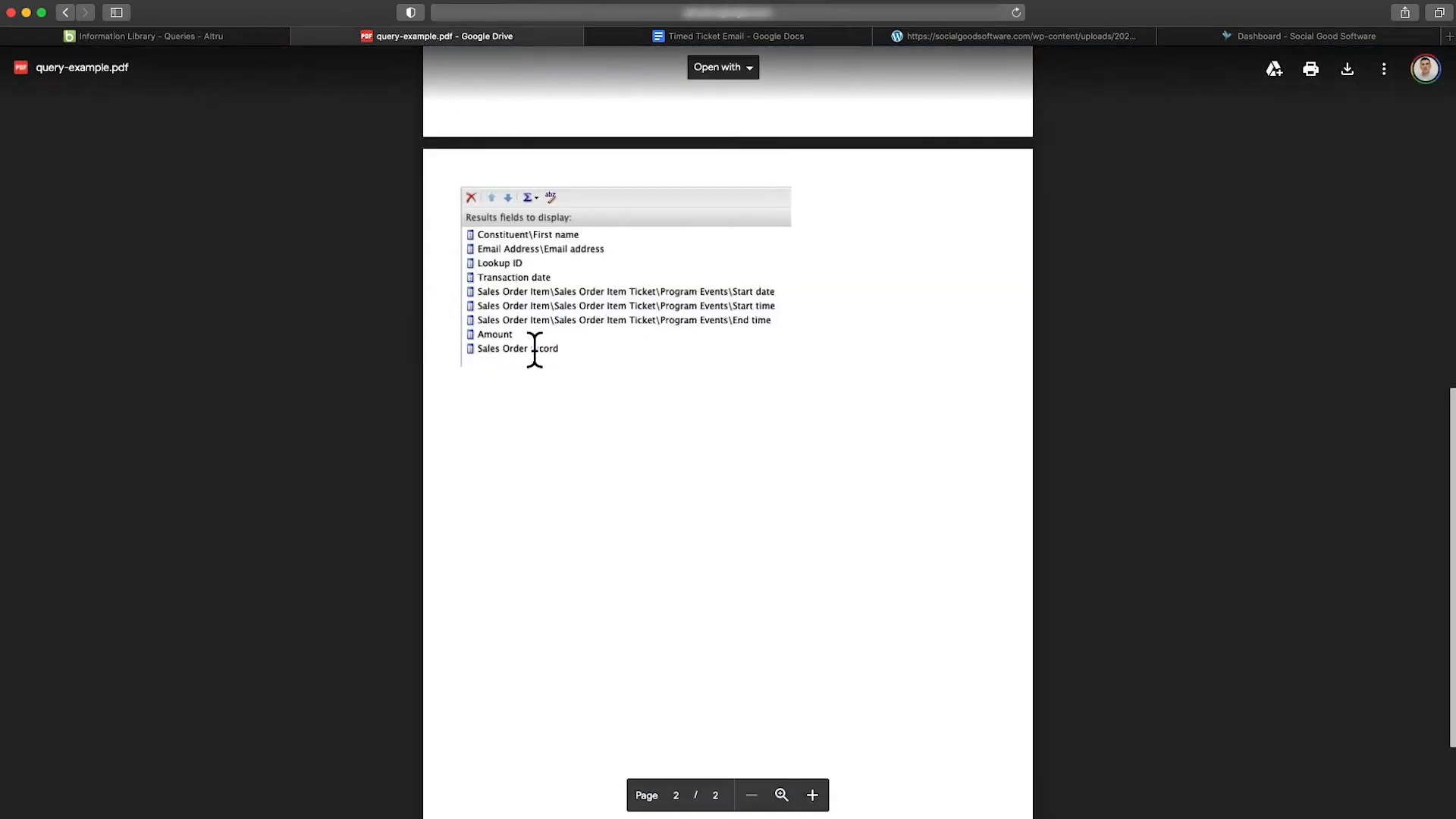
{"action": "key", "text": "ctrl+shift+Tab"}
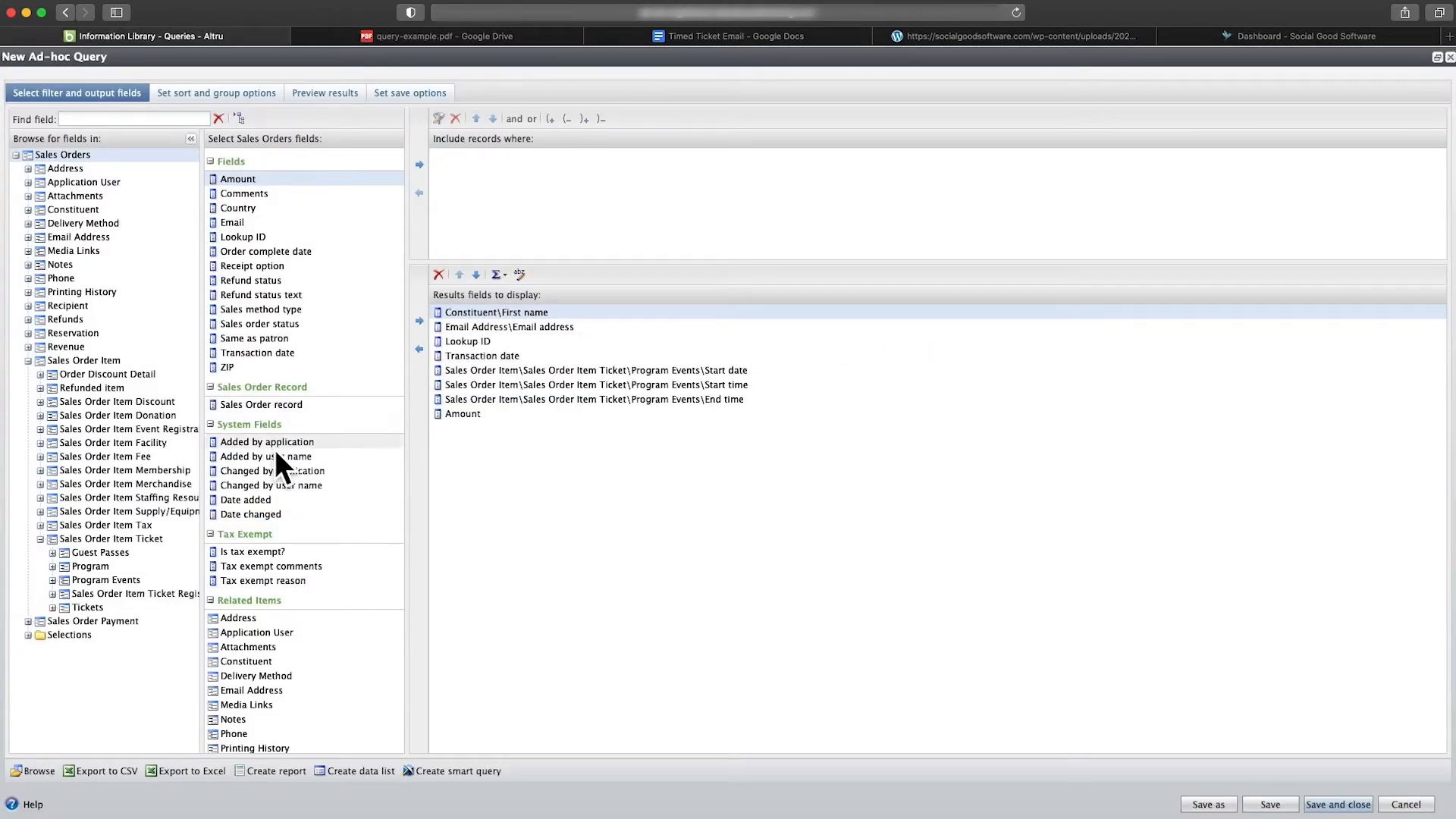
{"action": "left_click", "coordinate": [273, 404]}
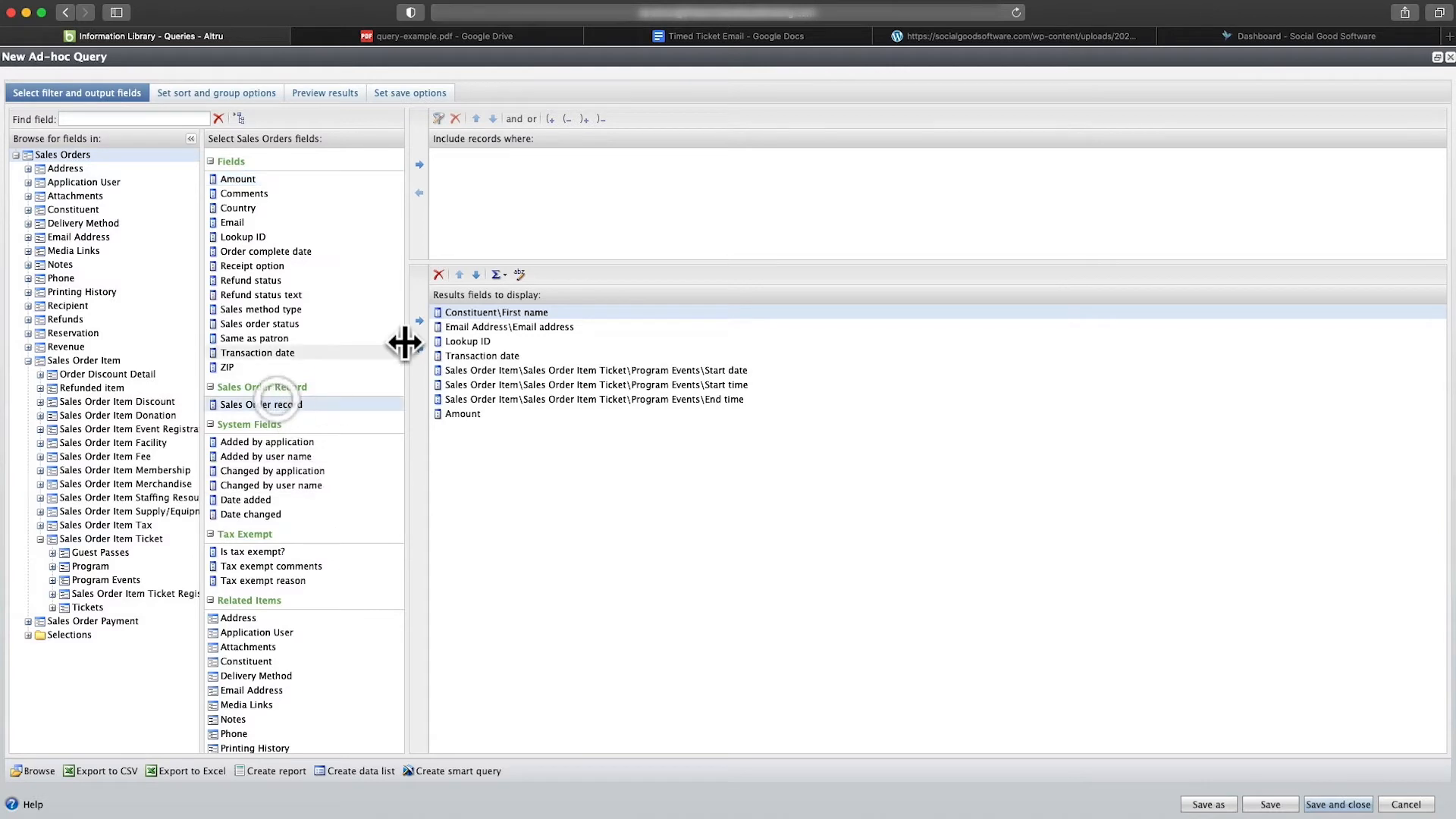
{"action": "left_click", "coordinate": [420, 321]}
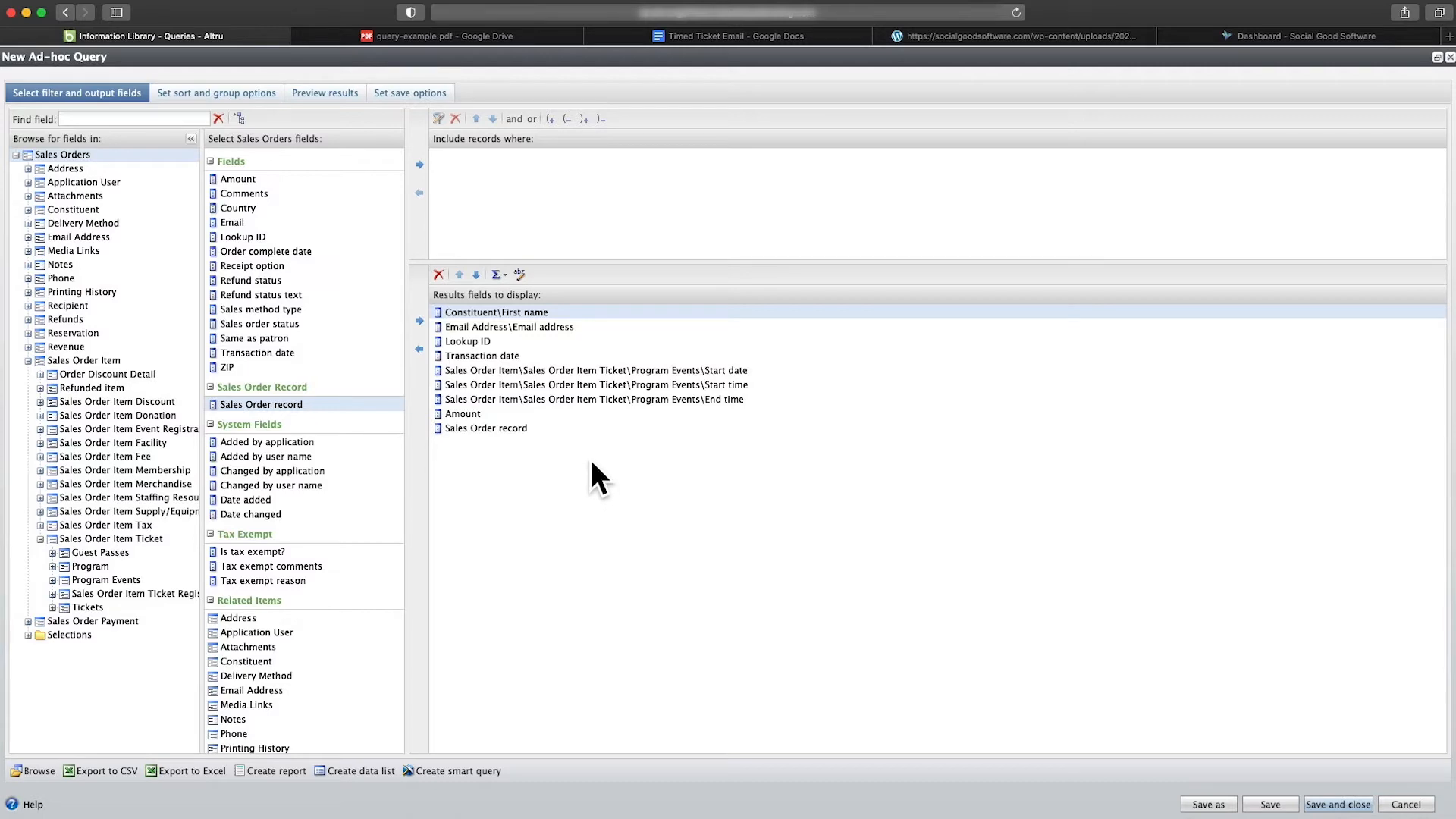
Following the filter example in query-example.pdf, add a filter requiring the Constituent field Is individual to equal Yes
{"action": "key", "text": "ctrl+Tab"}
{"action": "scroll", "coordinate": [703, 500], "scroll_direction": "up", "scroll_amount": 5}
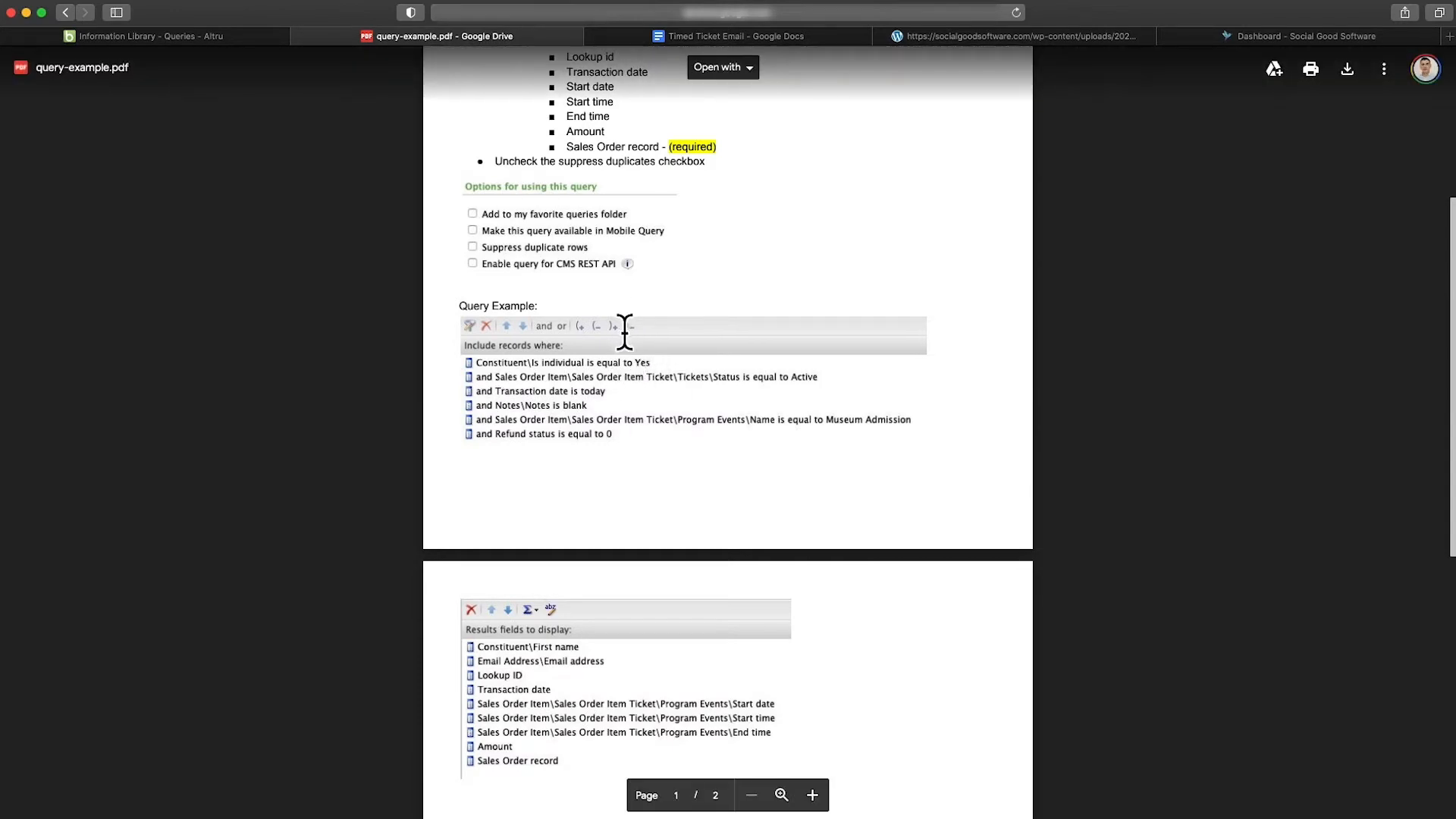
{"action": "key", "text": "super+plus"}
{"action": "key", "text": "super+plus"}
{"action": "key", "text": "super+plus"}
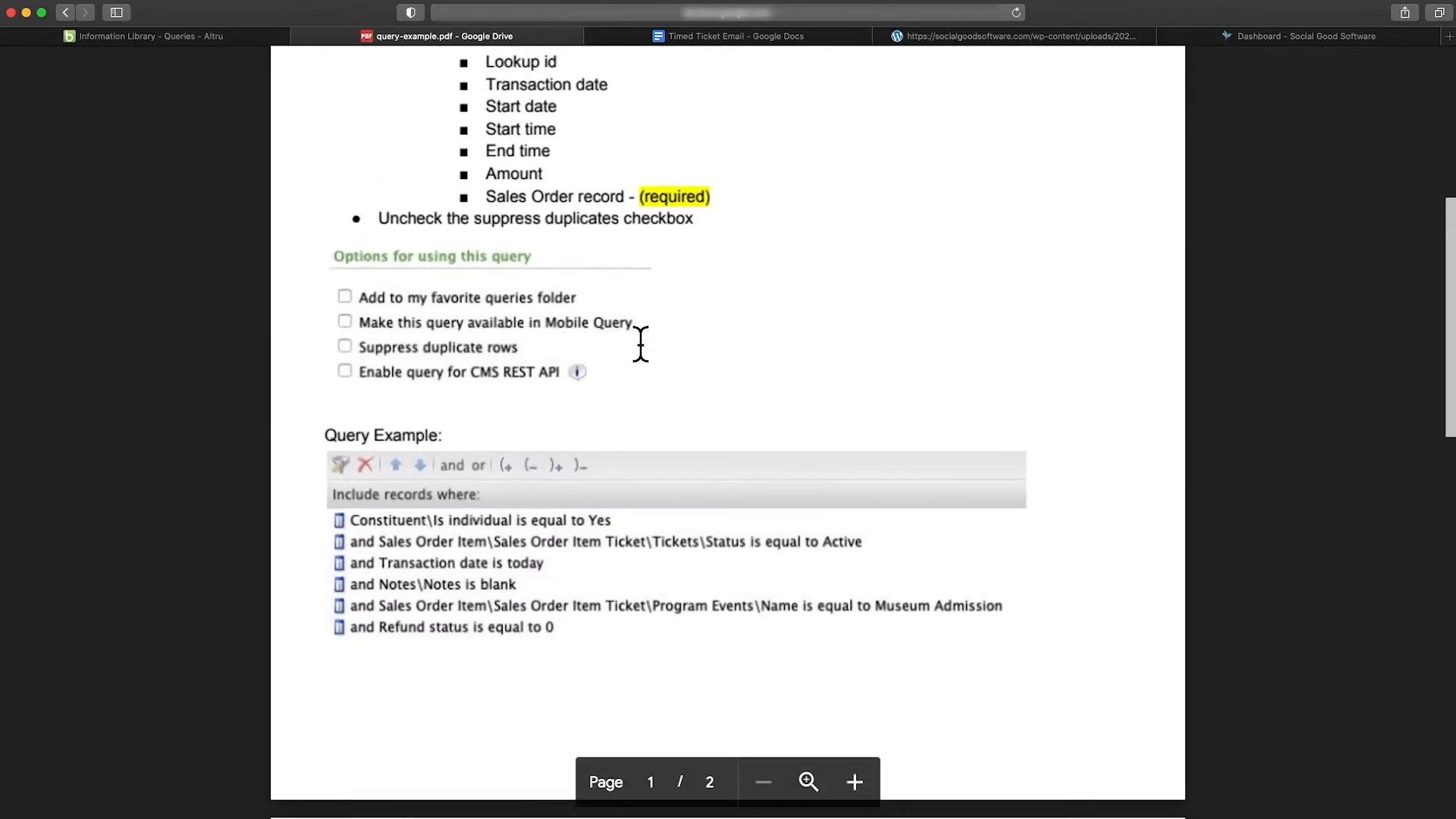
{"action": "scroll", "coordinate": [680, 348], "scroll_direction": "down", "scroll_amount": 5}
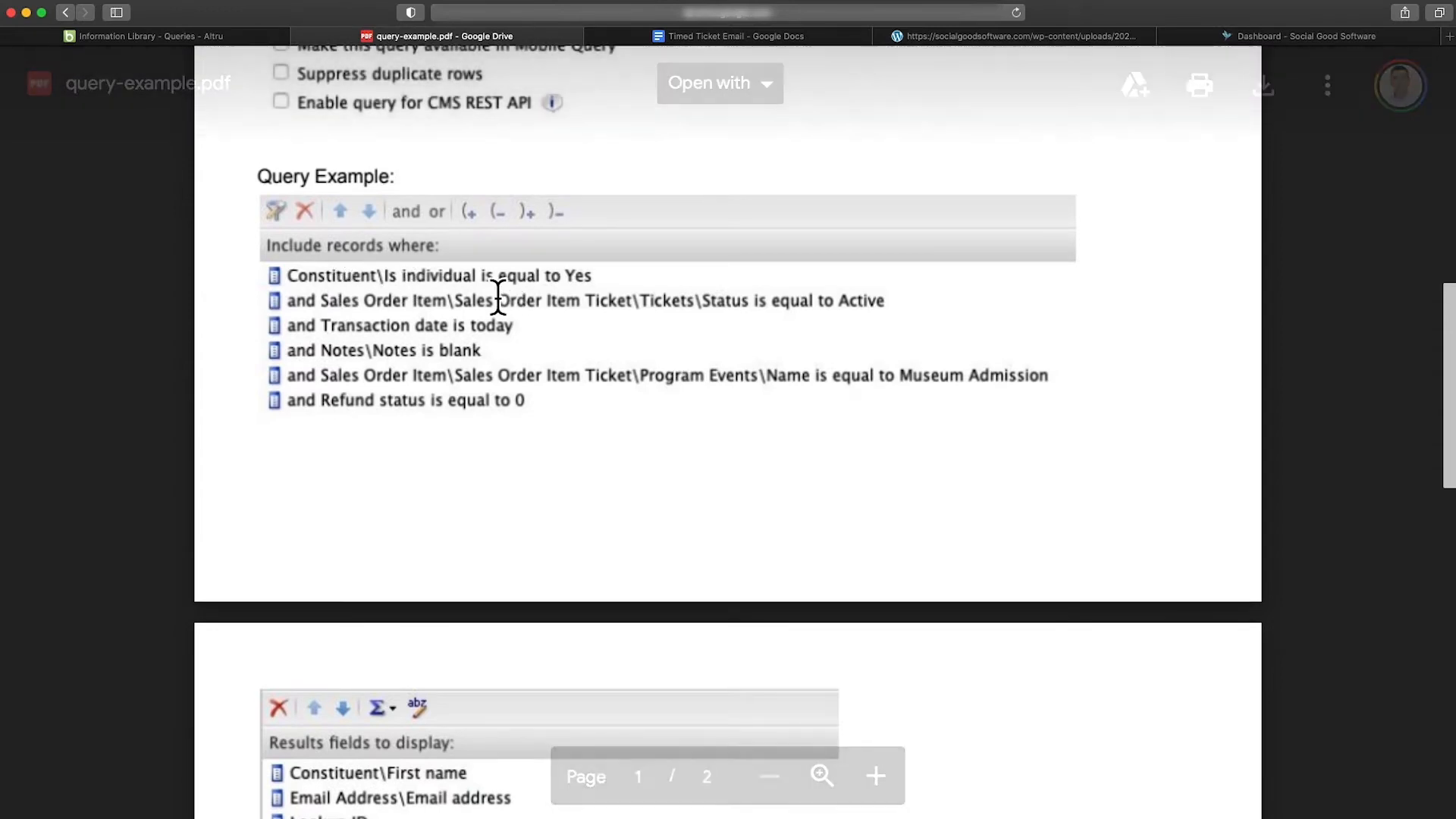
{"action": "left_click", "coordinate": [99, 36]}
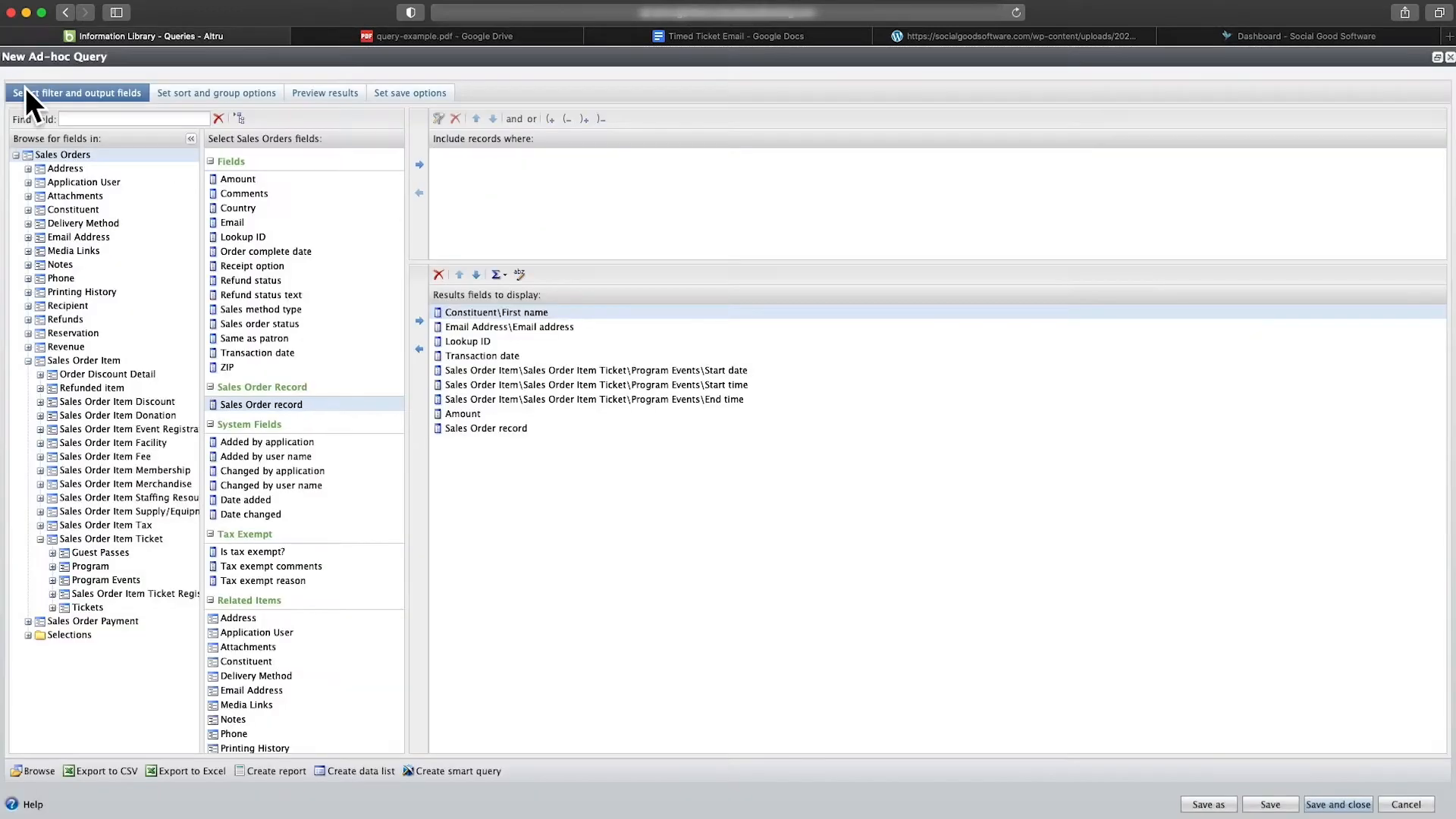
{"action": "left_click", "coordinate": [85, 210]}
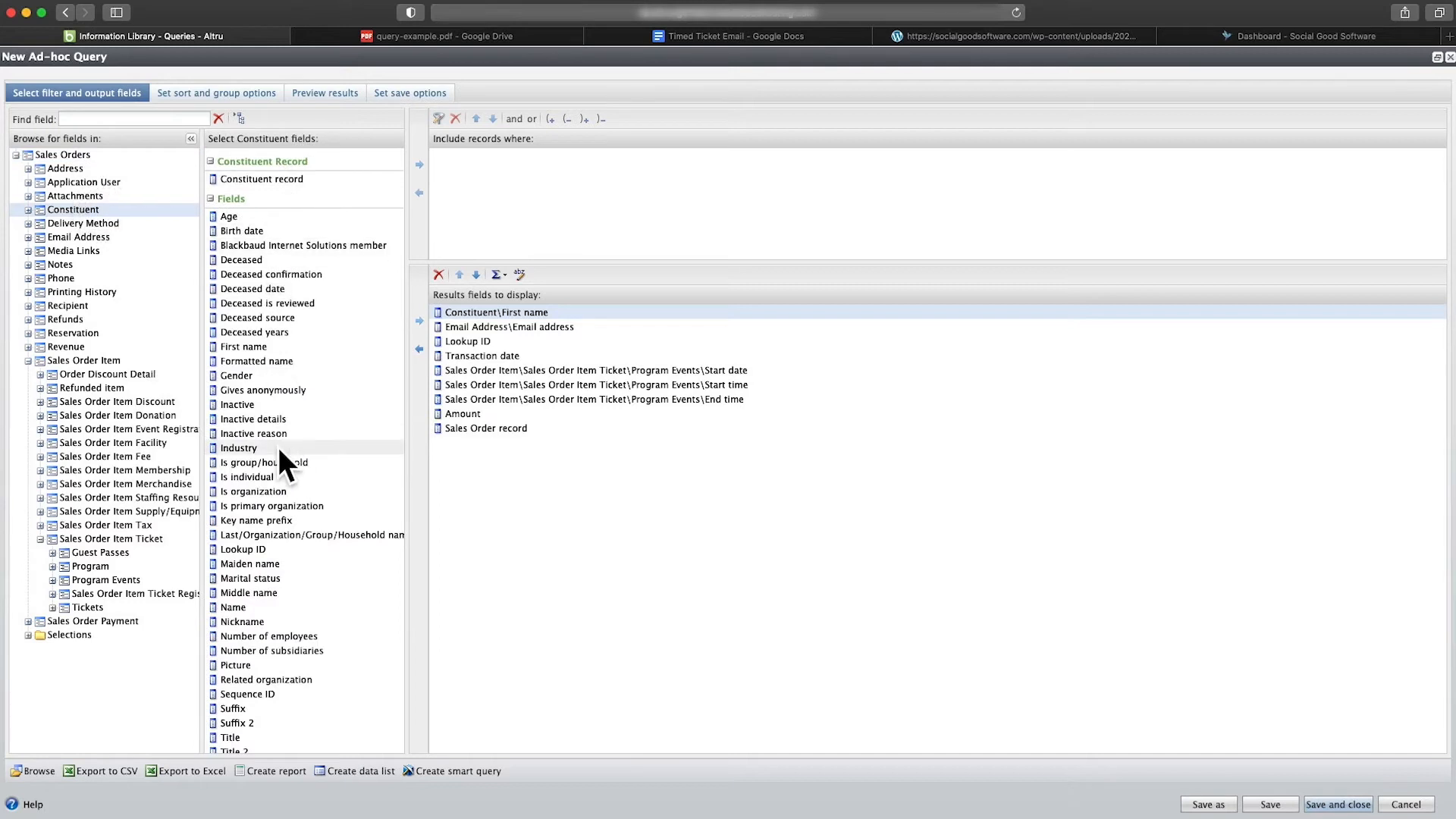
{"action": "scroll", "coordinate": [273, 421], "scroll_direction": "down", "scroll_amount": 5}
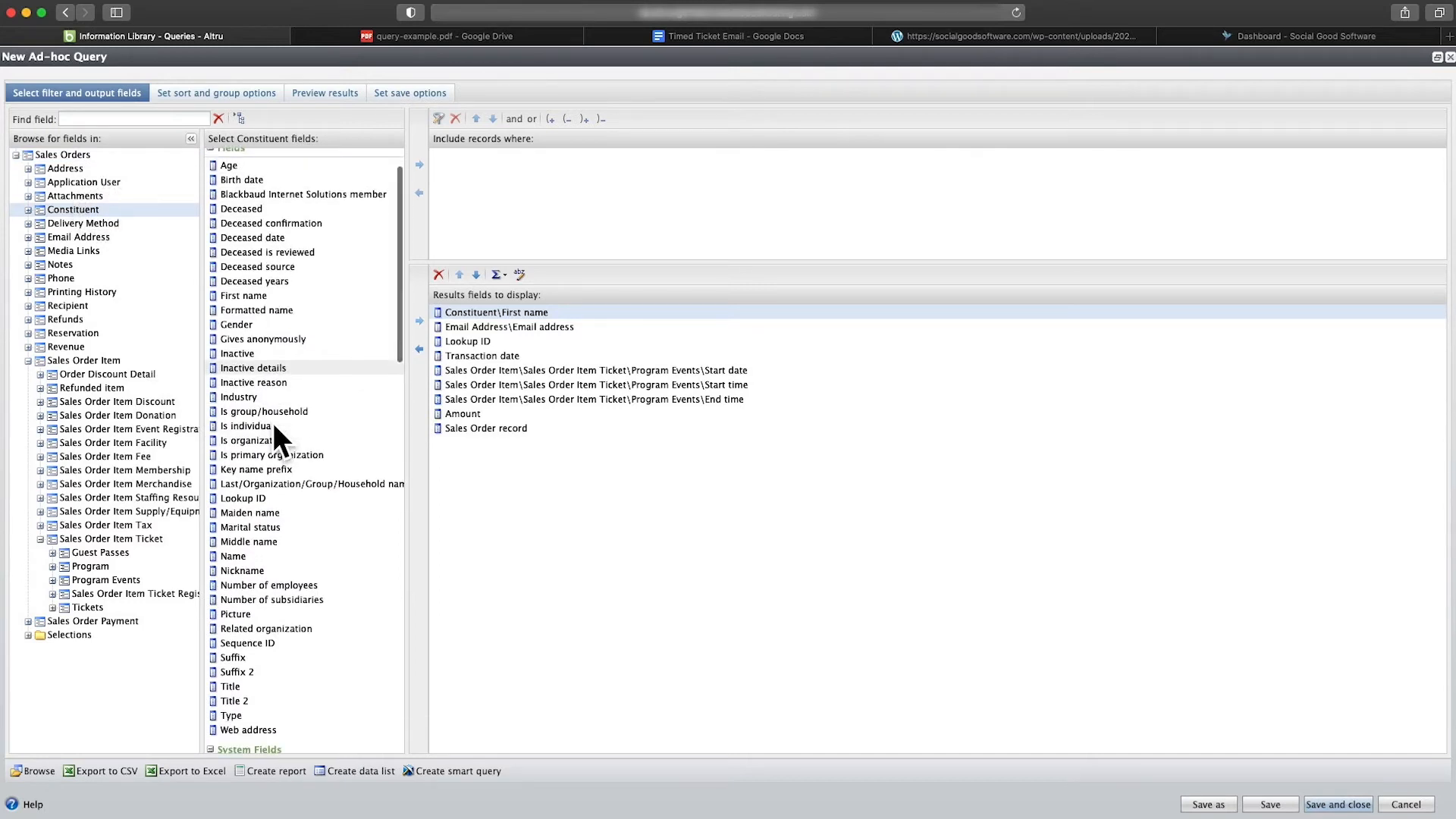
{"action": "scroll", "coordinate": [273, 422], "scroll_direction": "up", "scroll_amount": 5}
{"action": "left_click", "coordinate": [253, 478]}
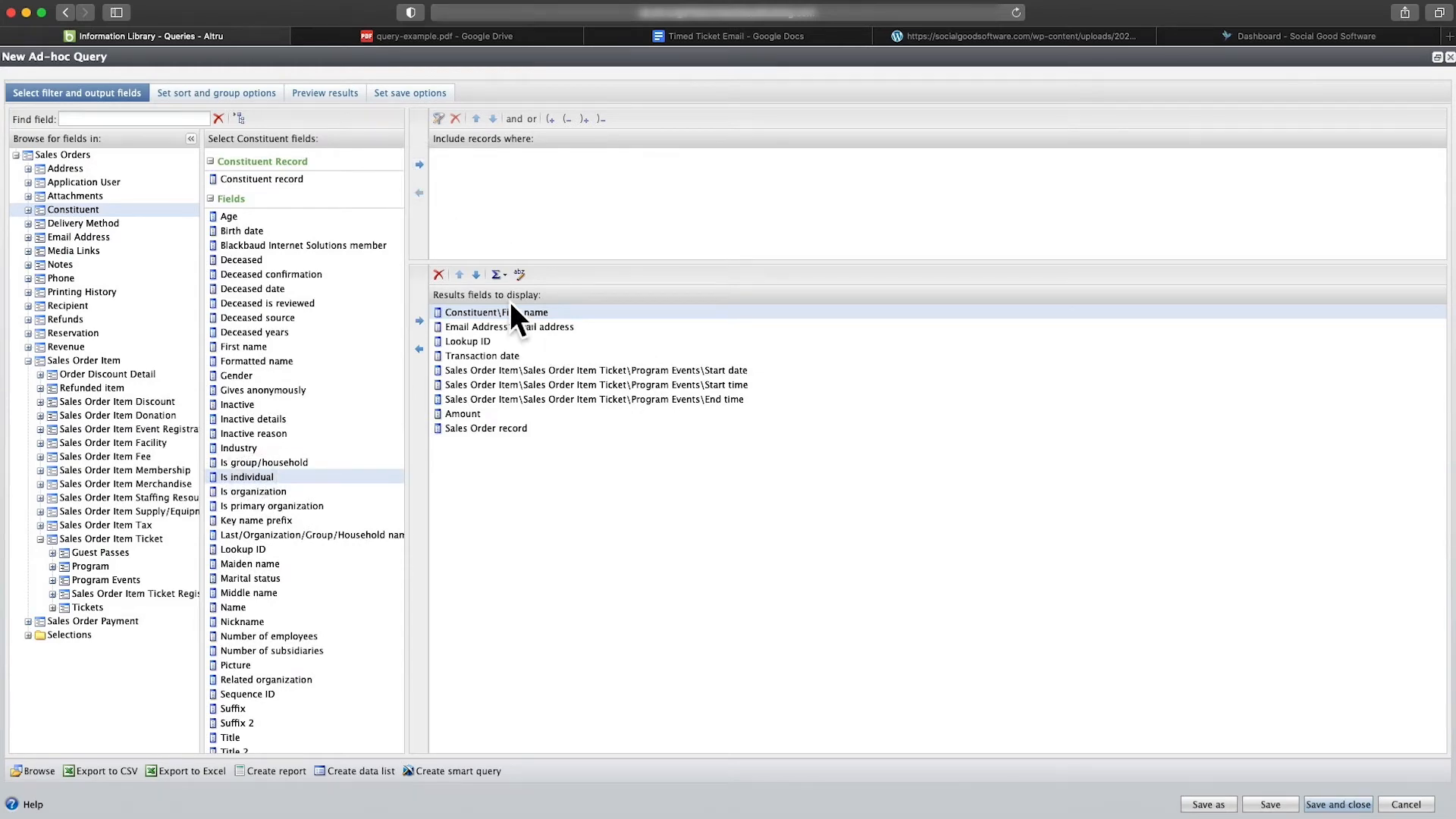
{"action": "left_click", "coordinate": [420, 165]}
{"action": "left_click", "coordinate": [798, 581]}
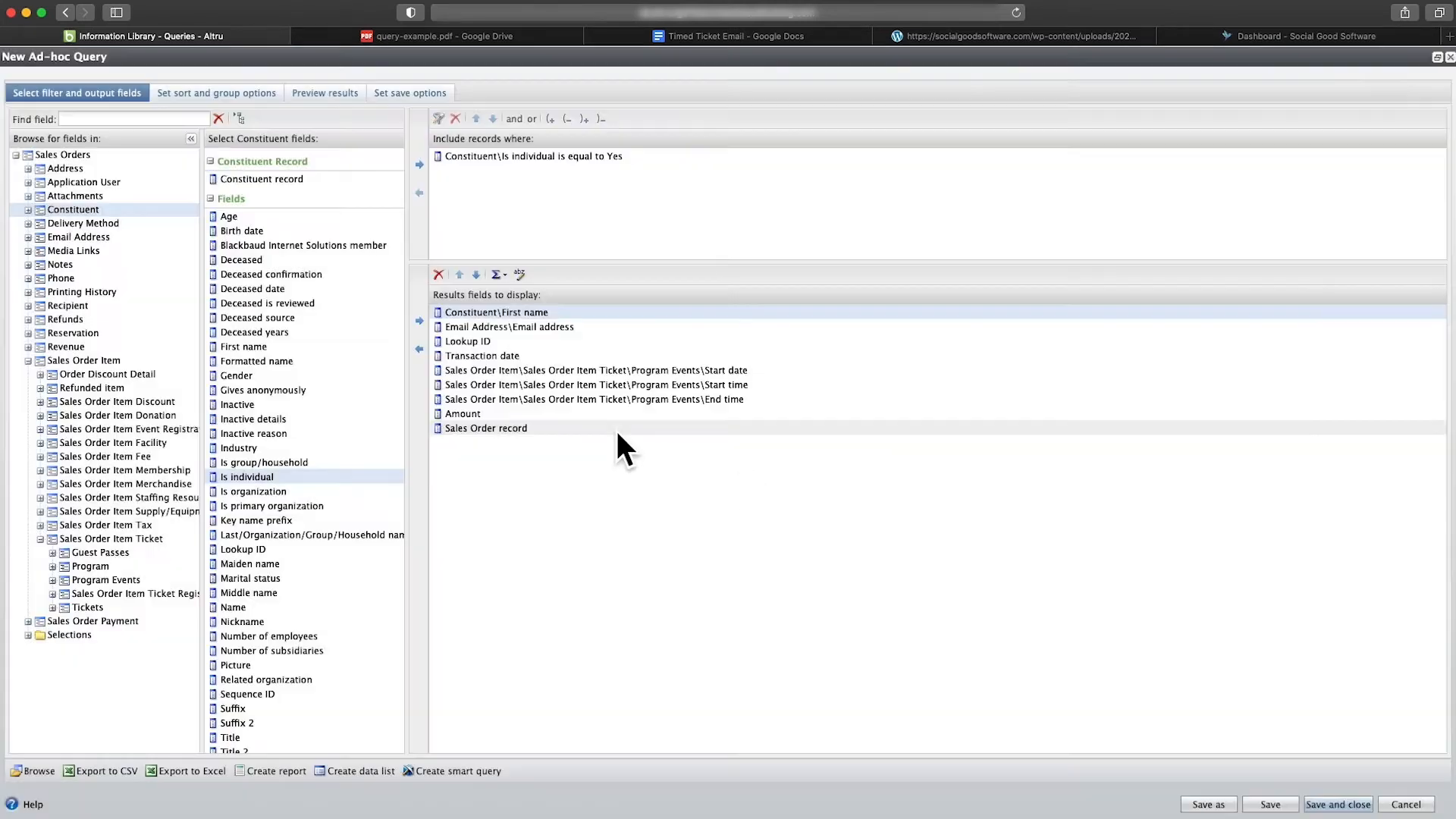
Add the example's second filter: Status under Sales Order Item\Sales Order Item Ticket\Tickets equal to Active
{"action": "key", "text": "ctrl+Tab"}
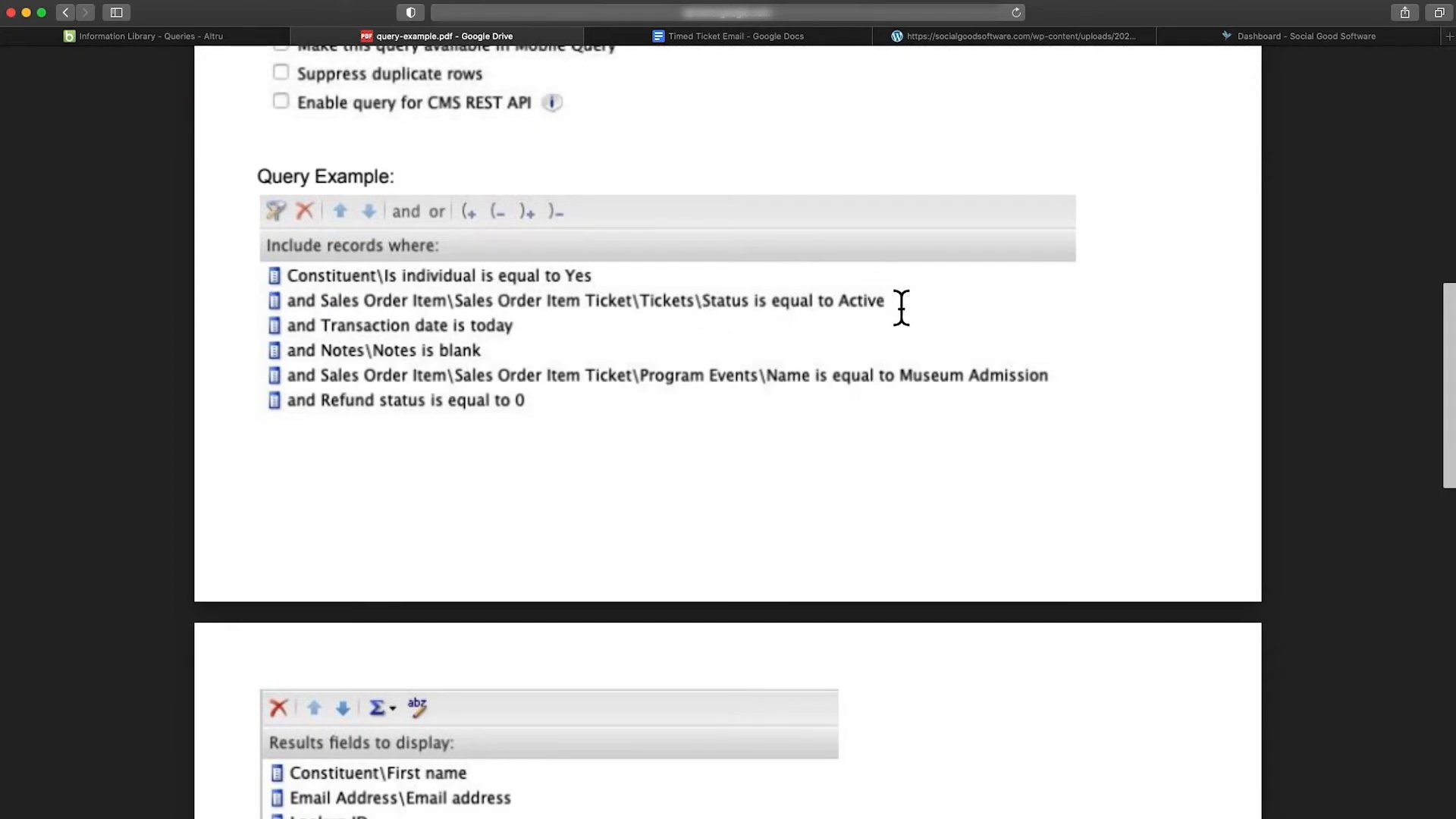
{"action": "key", "text": "ctrl+shift+Tab"}
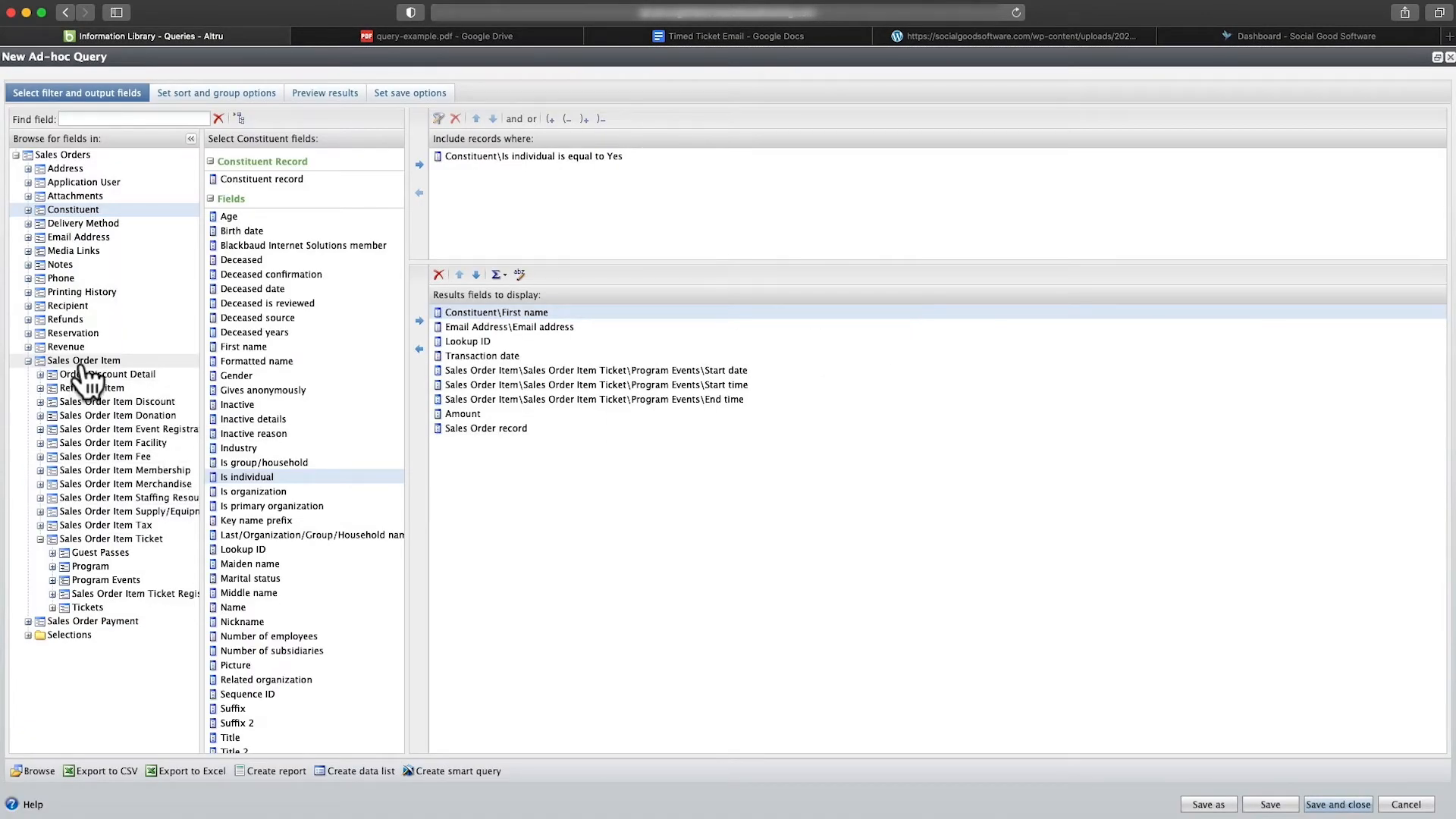
{"action": "left_click", "coordinate": [82, 361]}
{"action": "left_click", "coordinate": [114, 538]}
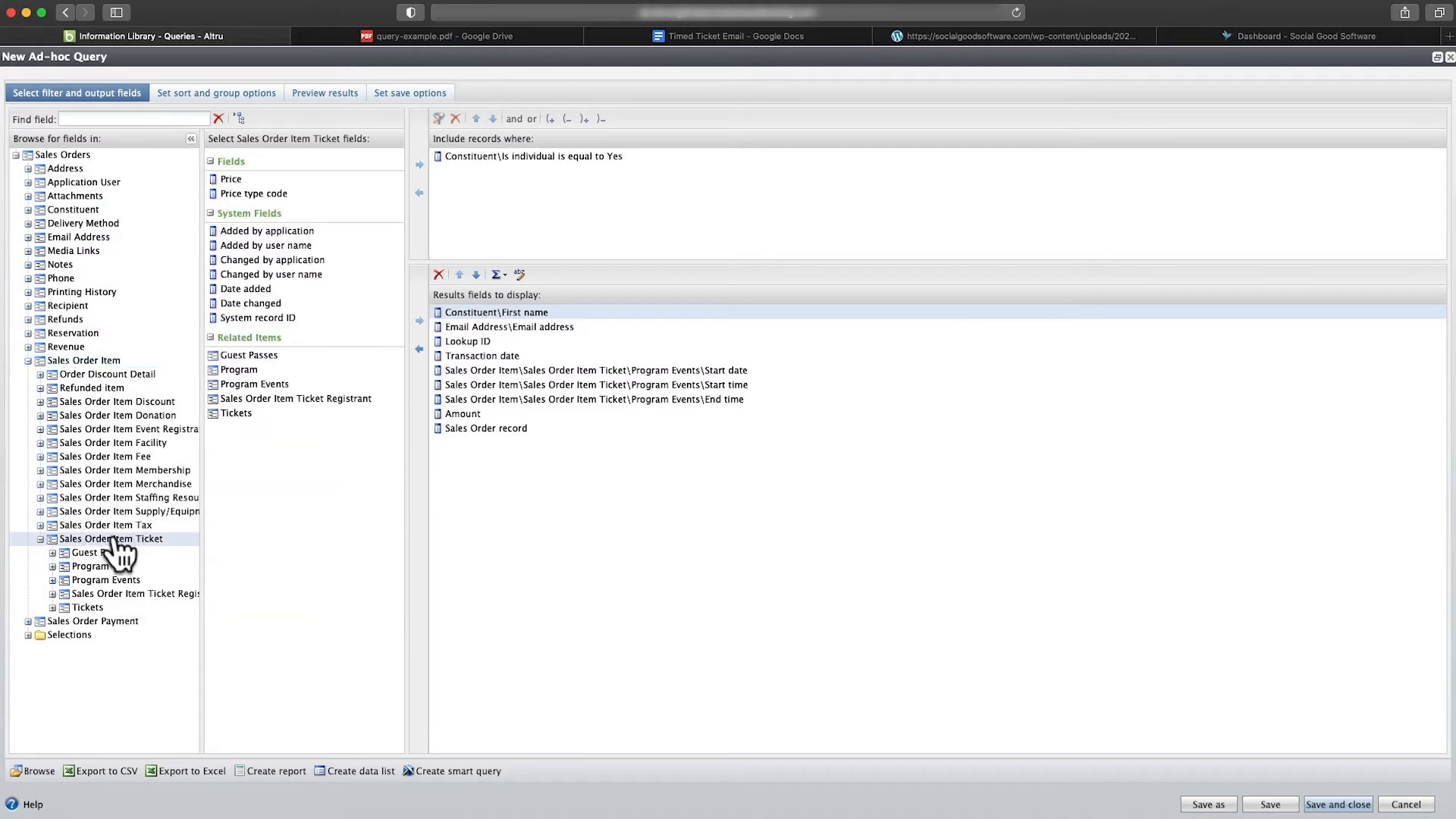
{"action": "left_click", "coordinate": [107, 608]}
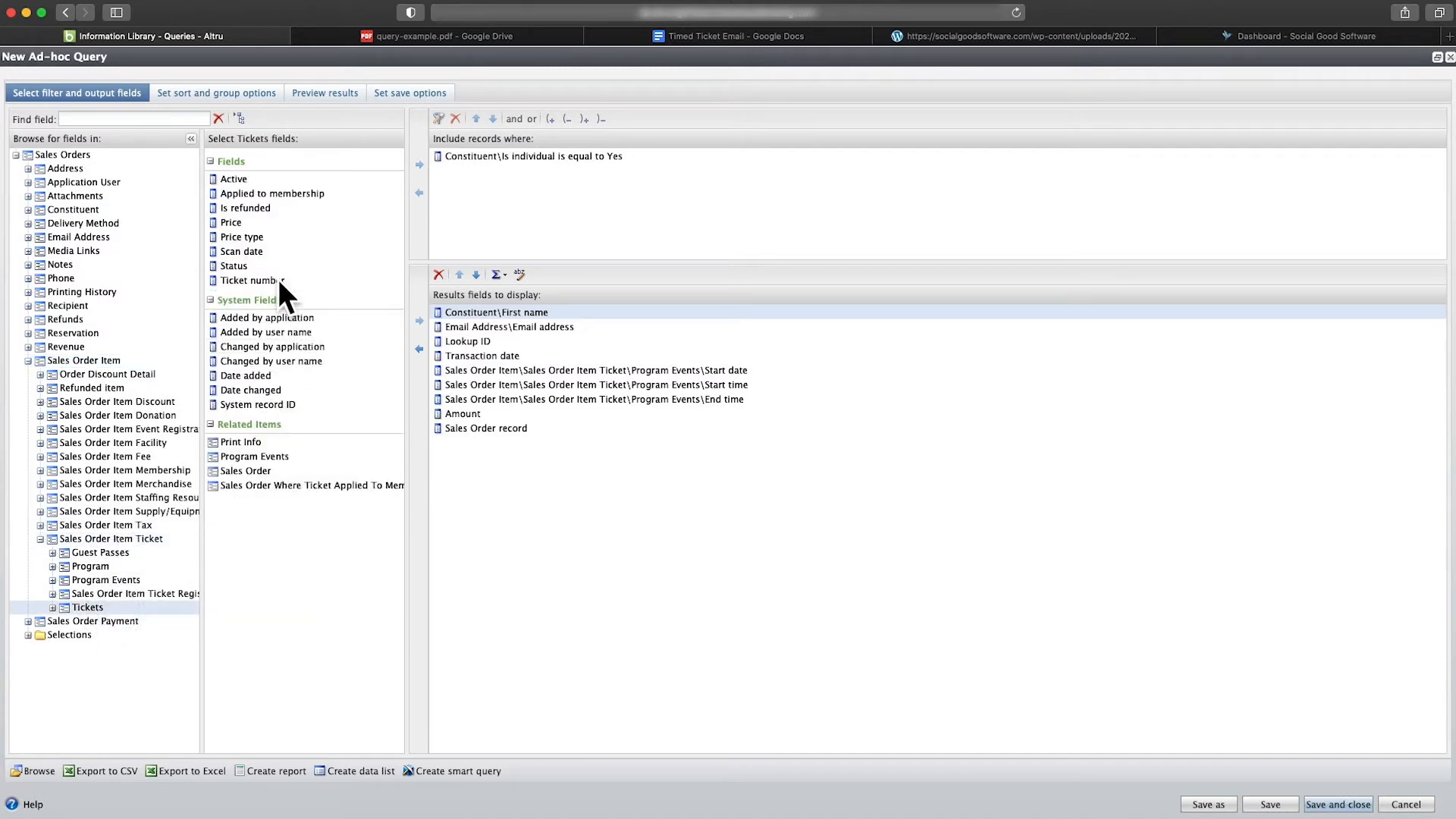
{"action": "left_click", "coordinate": [257, 266]}
{"action": "left_click", "coordinate": [418, 165]}
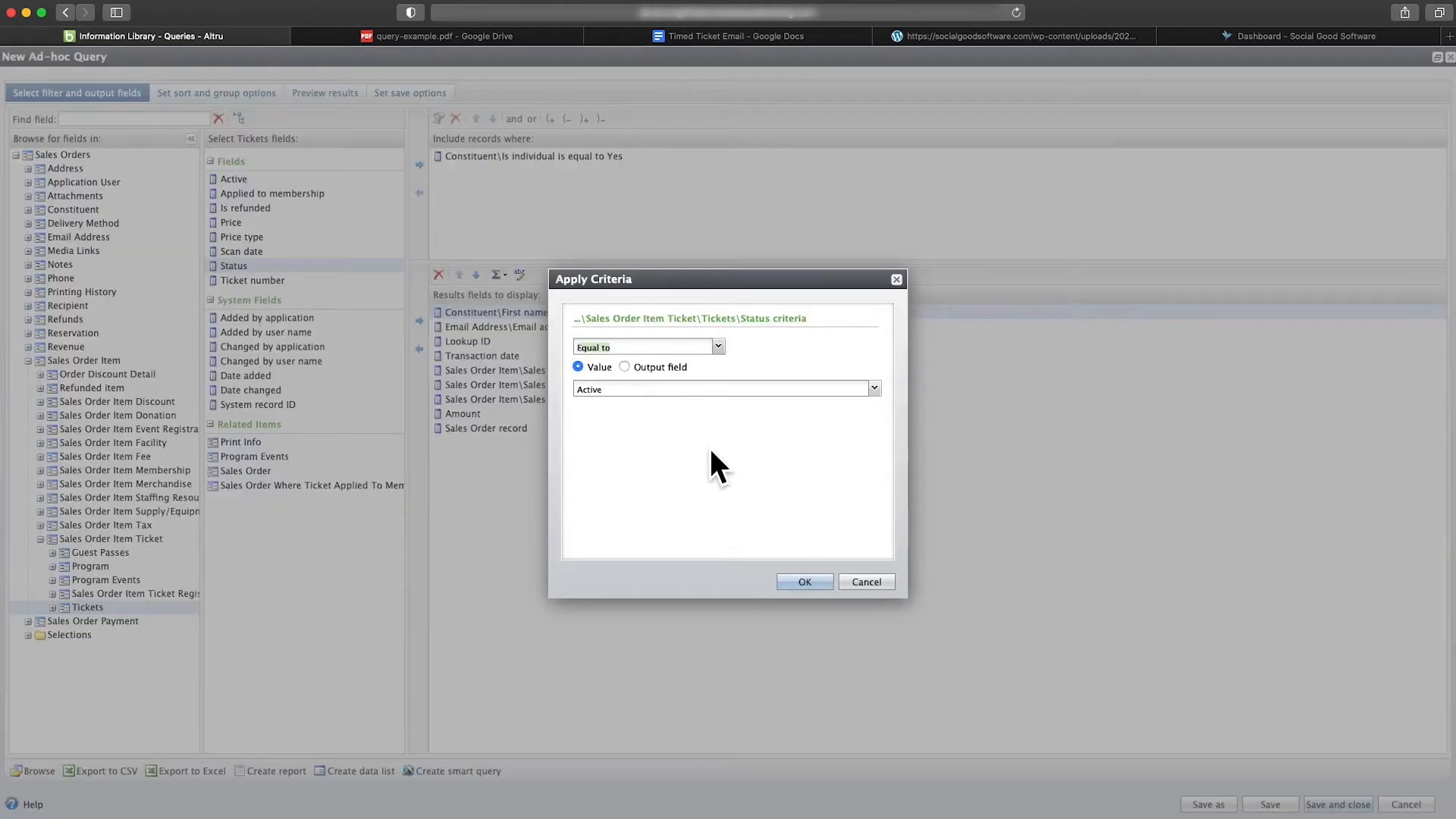
{"action": "left_click", "coordinate": [789, 582]}
Following the filter example in query-example.pdf, add a filter requiring the Sales Orders field Transaction date to be Today
{"action": "key", "text": "ctrl+Tab"}
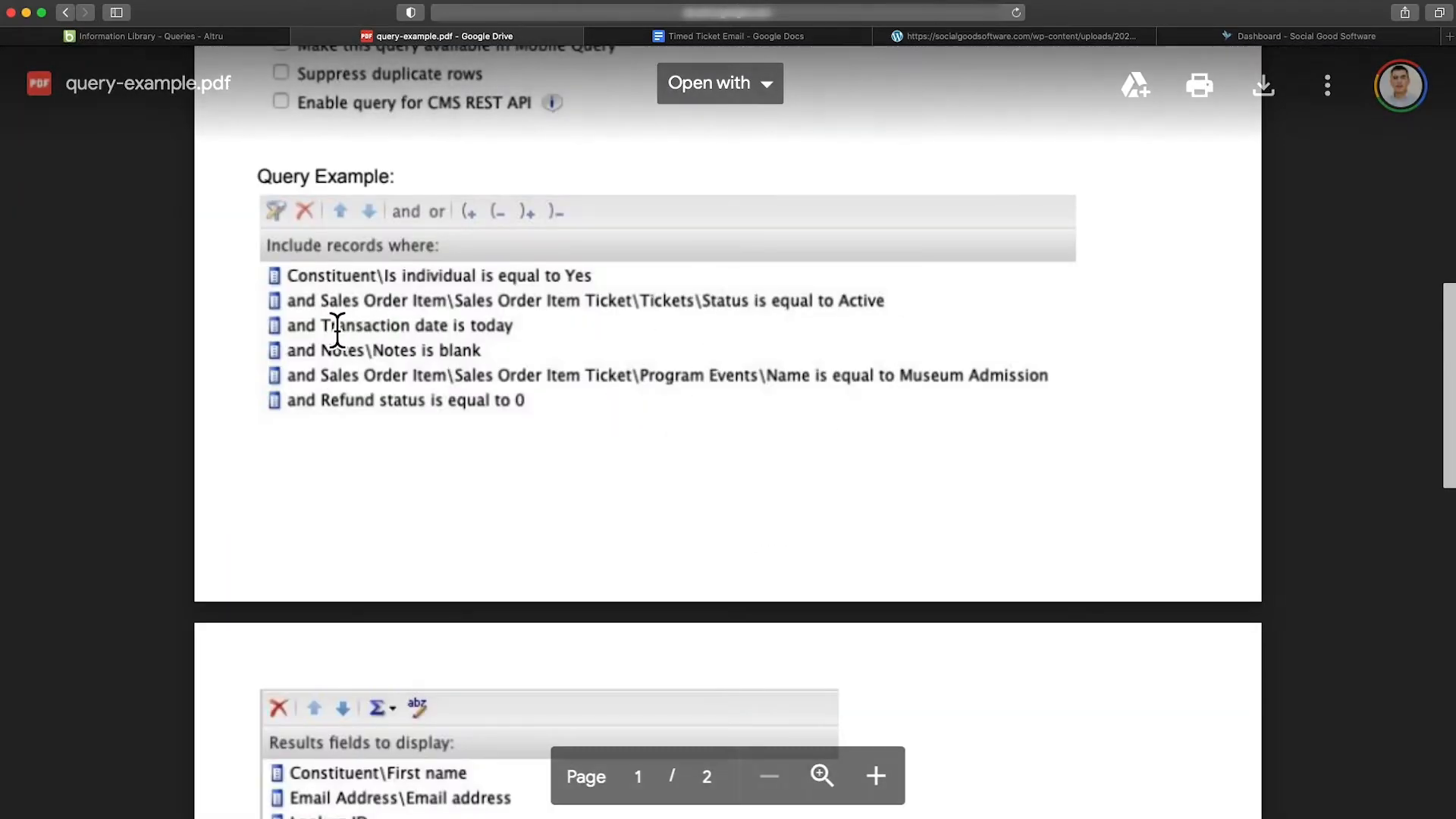
{"action": "key", "text": "ctrl+shift+Tab"}
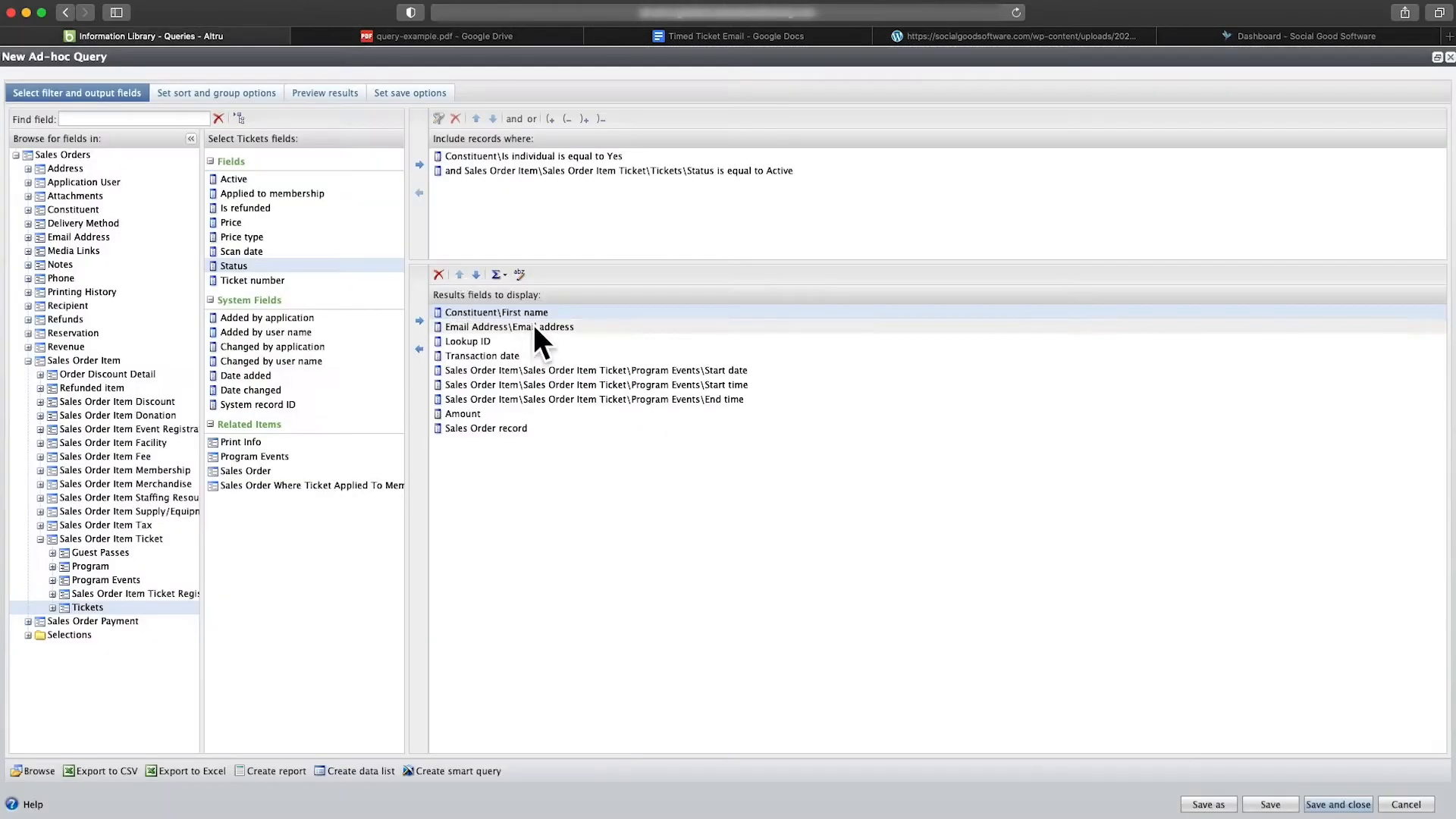
{"action": "left_click", "coordinate": [63, 155]}
{"action": "left_click", "coordinate": [284, 351]}
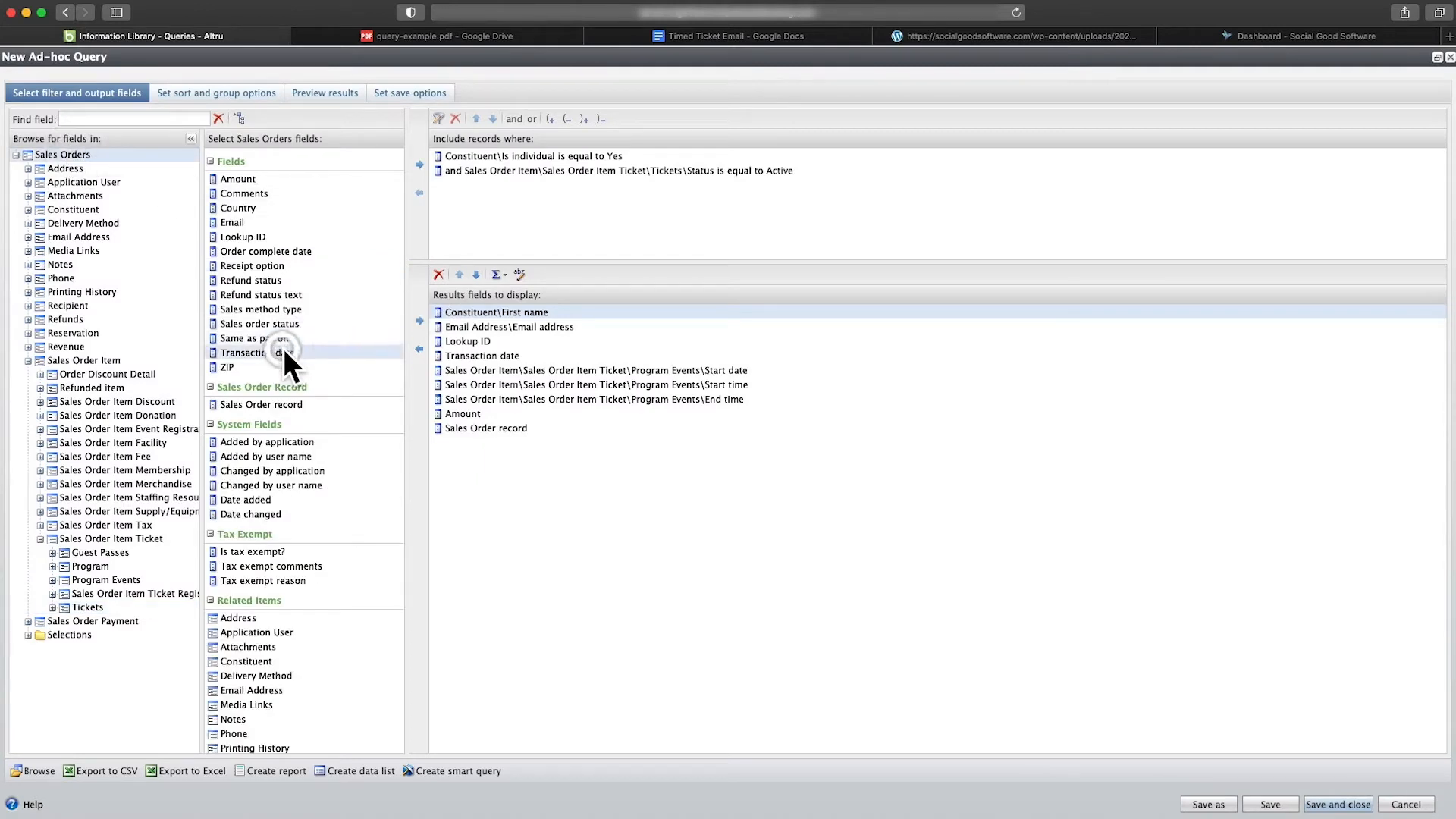
{"action": "left_click", "coordinate": [418, 164]}
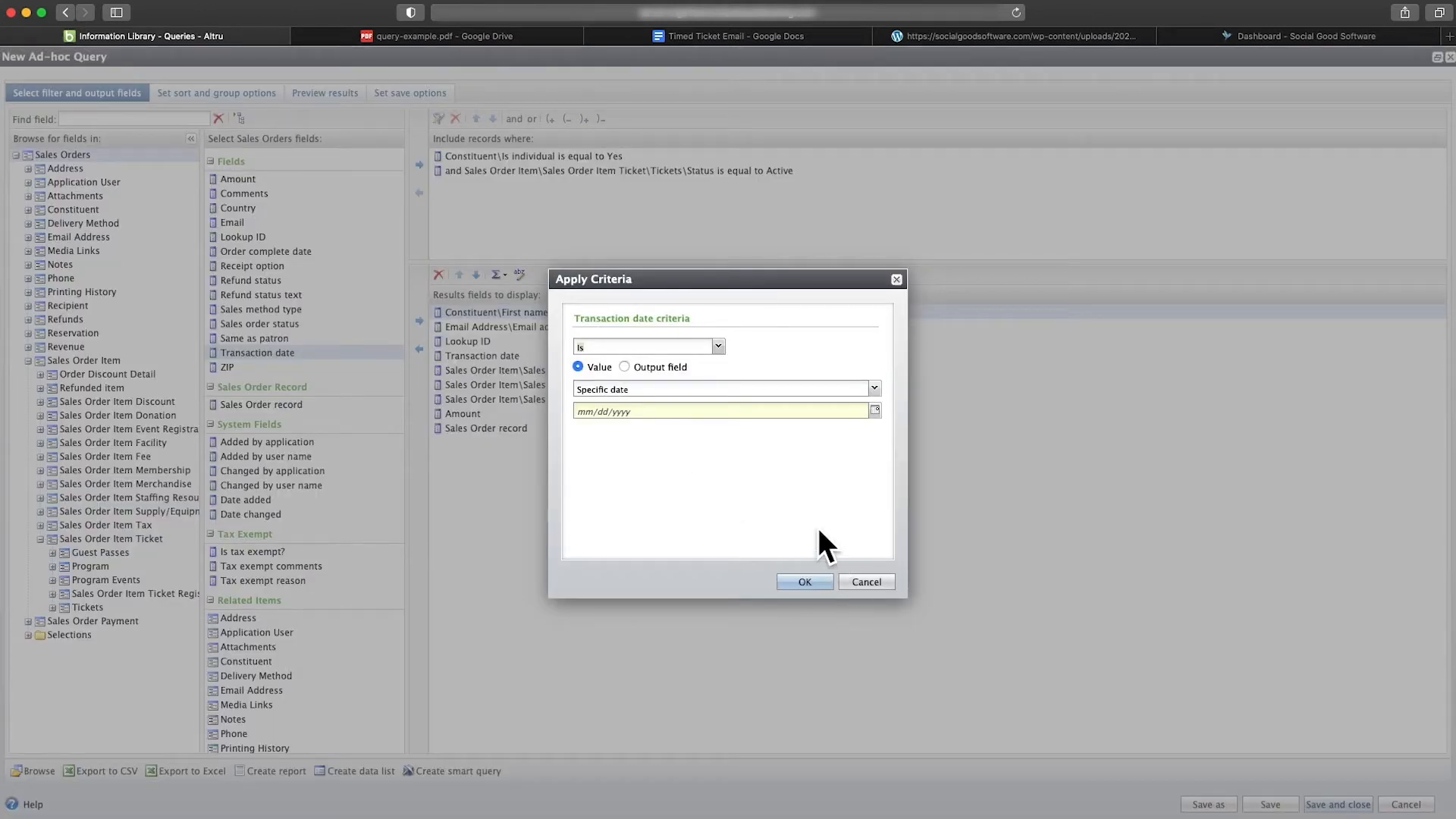
{"action": "left_click", "coordinate": [719, 347]}
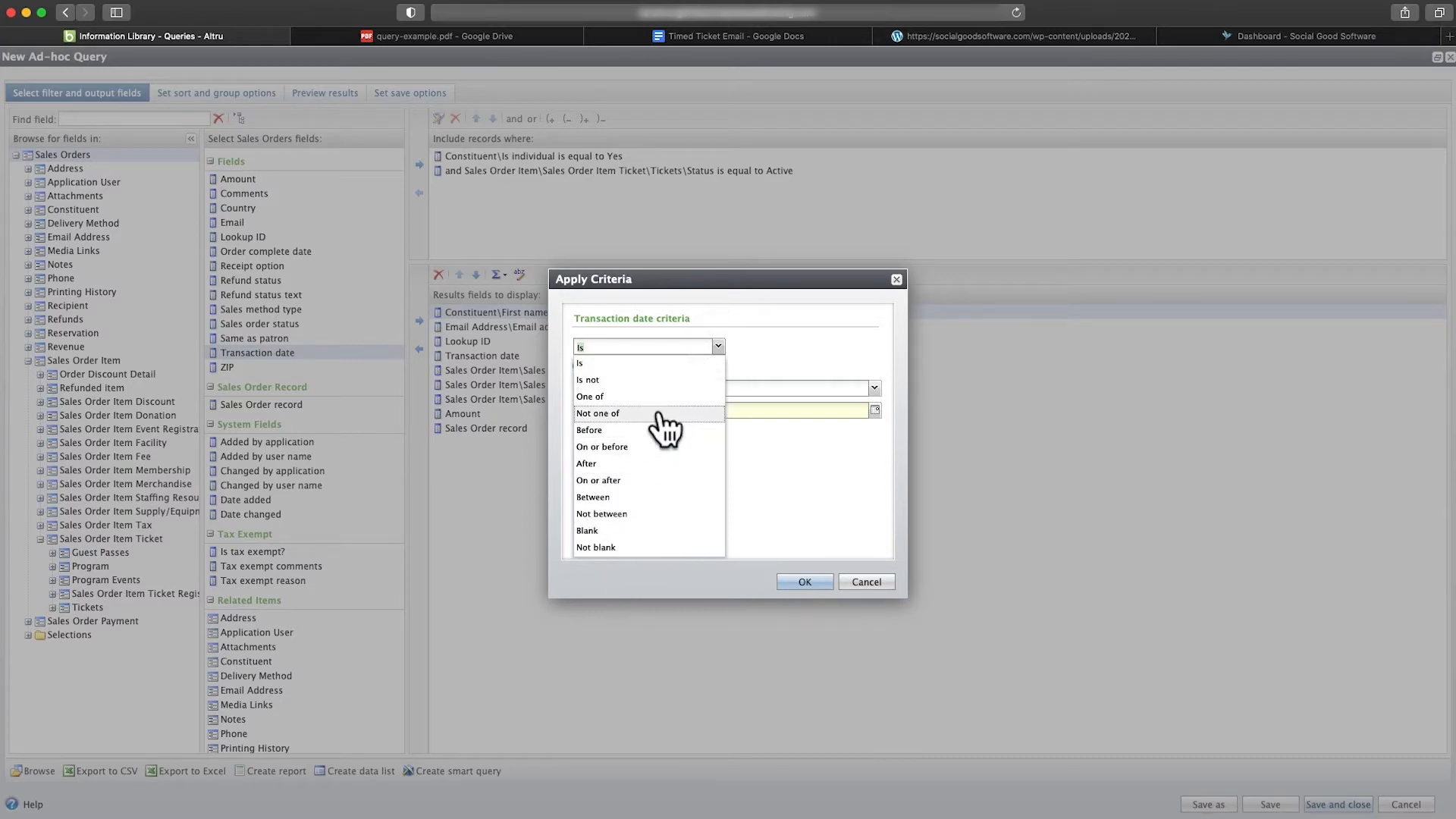
{"action": "left_click", "coordinate": [660, 363]}
{"action": "left_click", "coordinate": [874, 389]}
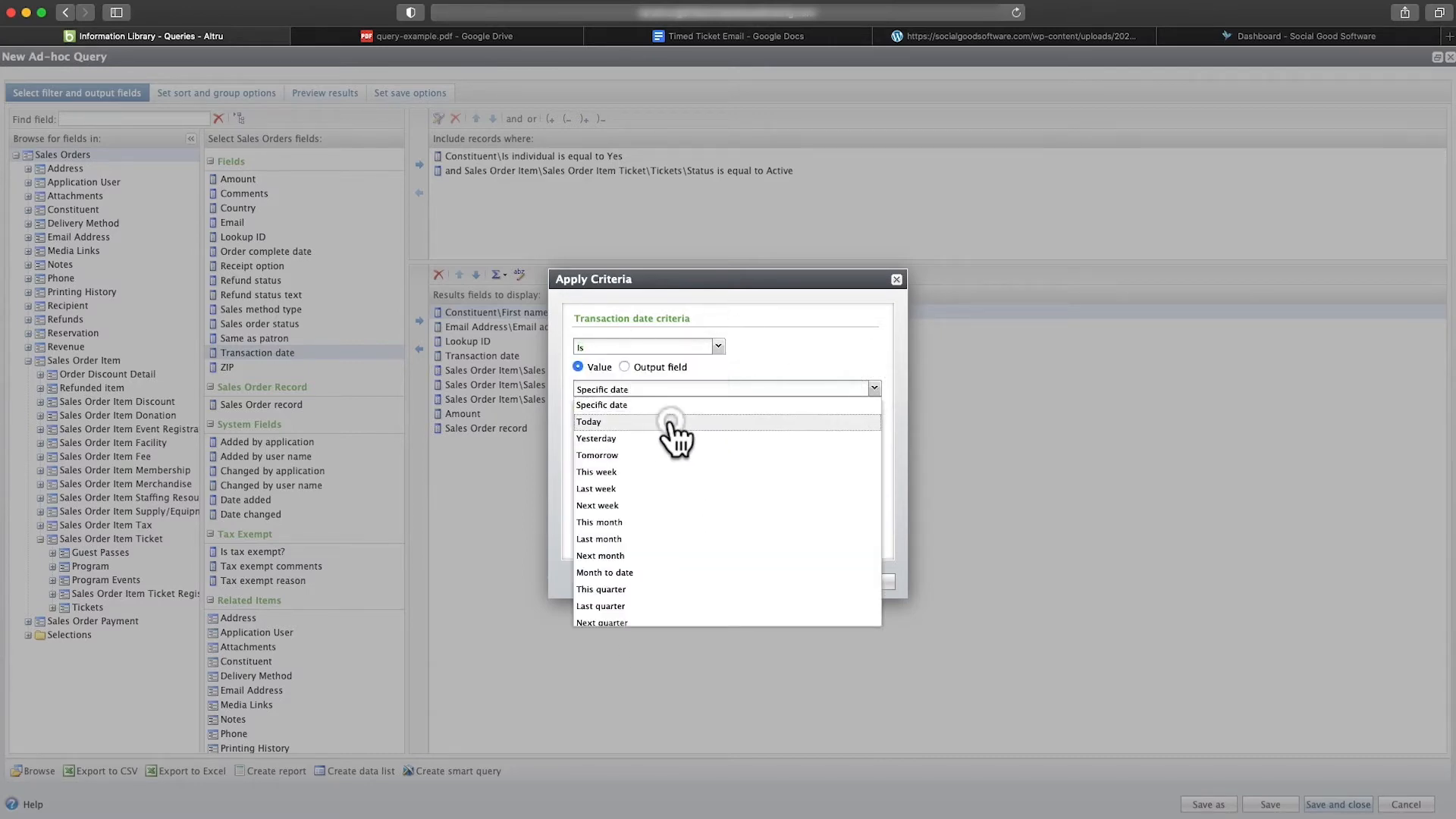
{"action": "left_click", "coordinate": [674, 421]}
{"action": "left_click", "coordinate": [816, 585]}
Check the restrictions in query-example.pdf, and add a filter on the Notes\Notes field with the Not blank condition
{"action": "key", "text": "ctrl+Tab"}
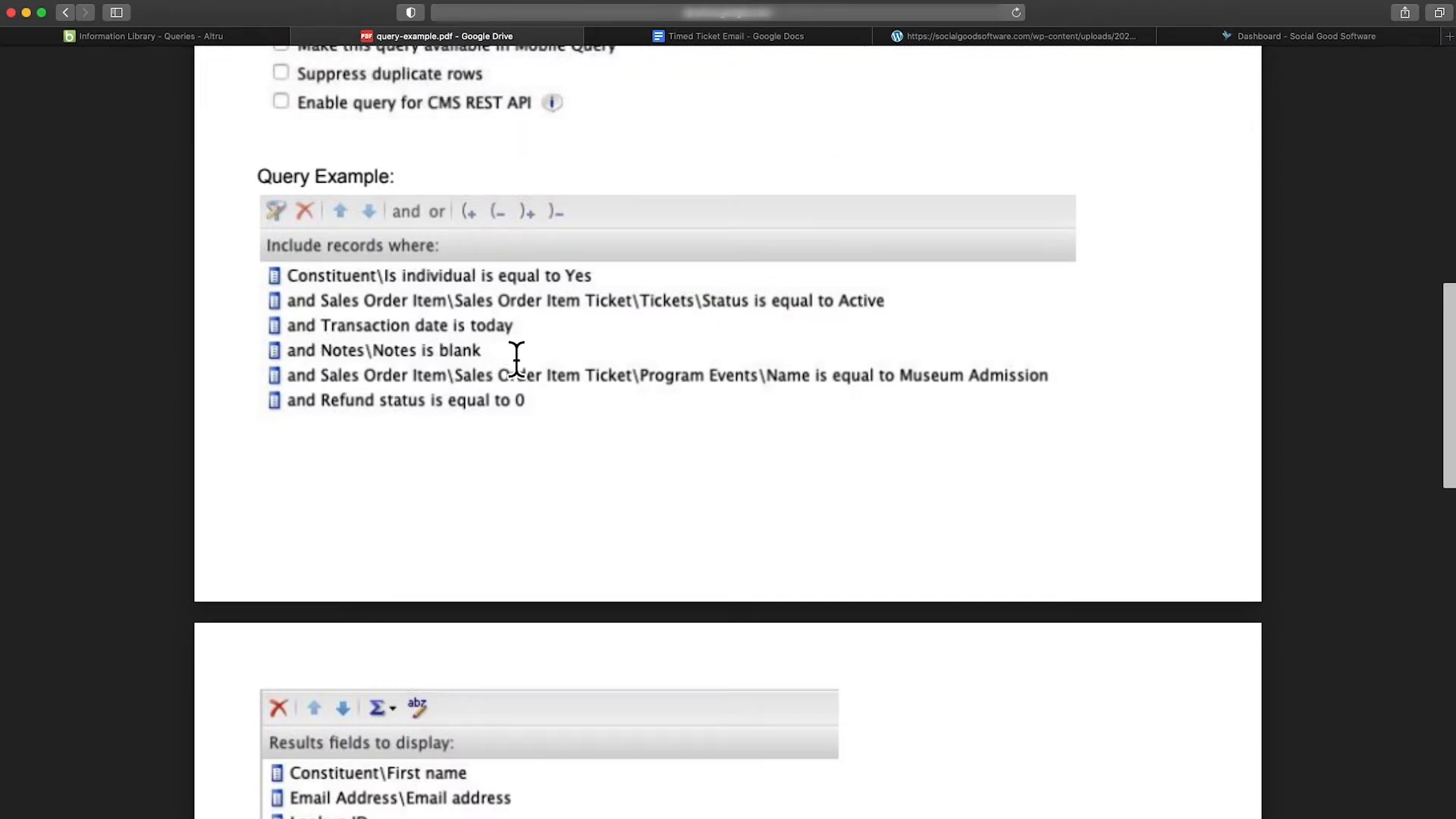
{"action": "scroll", "coordinate": [520, 358], "scroll_direction": "up", "scroll_amount": 10}
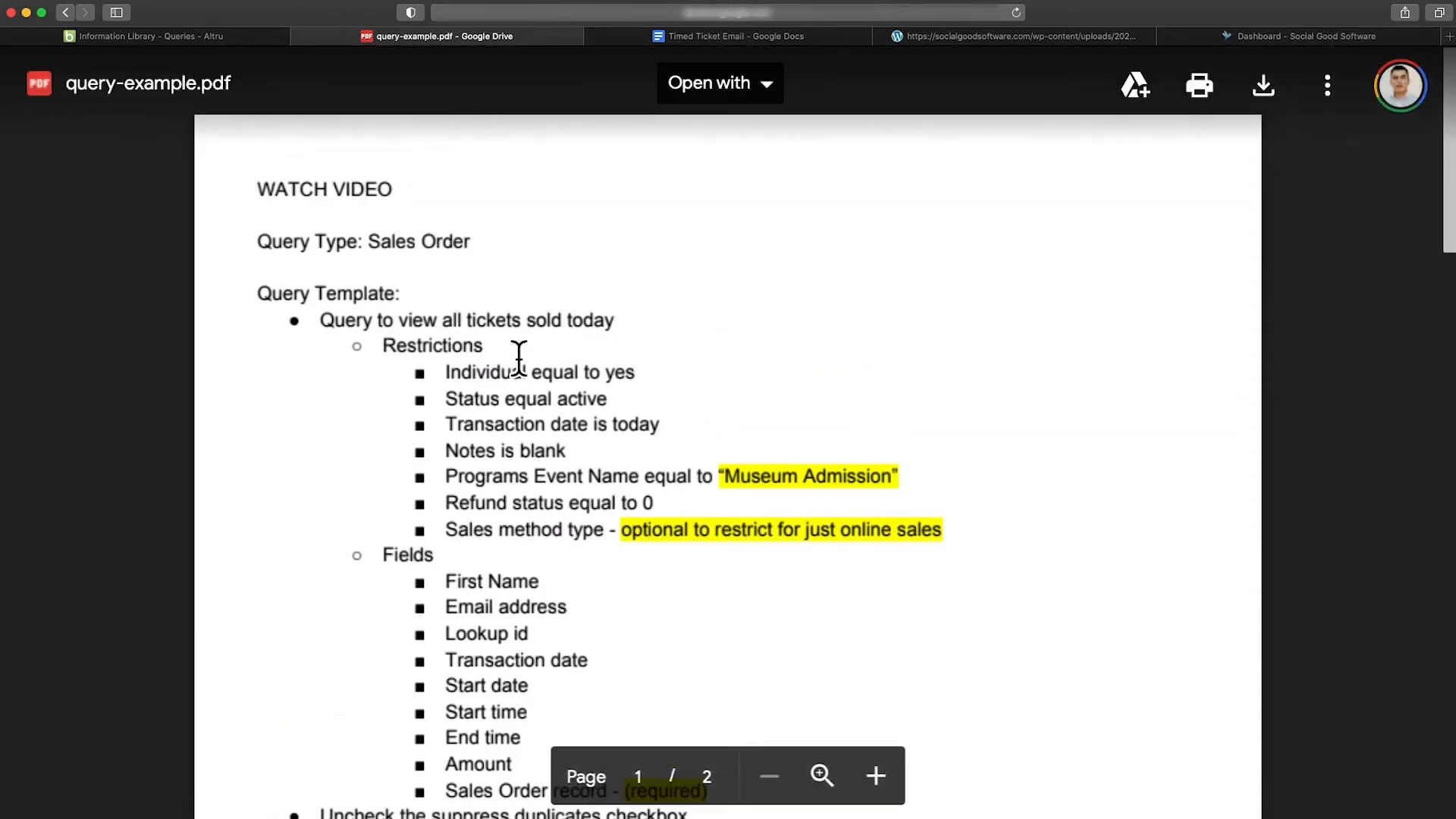
{"action": "scroll", "coordinate": [520, 358], "scroll_direction": "down", "scroll_amount": 5}
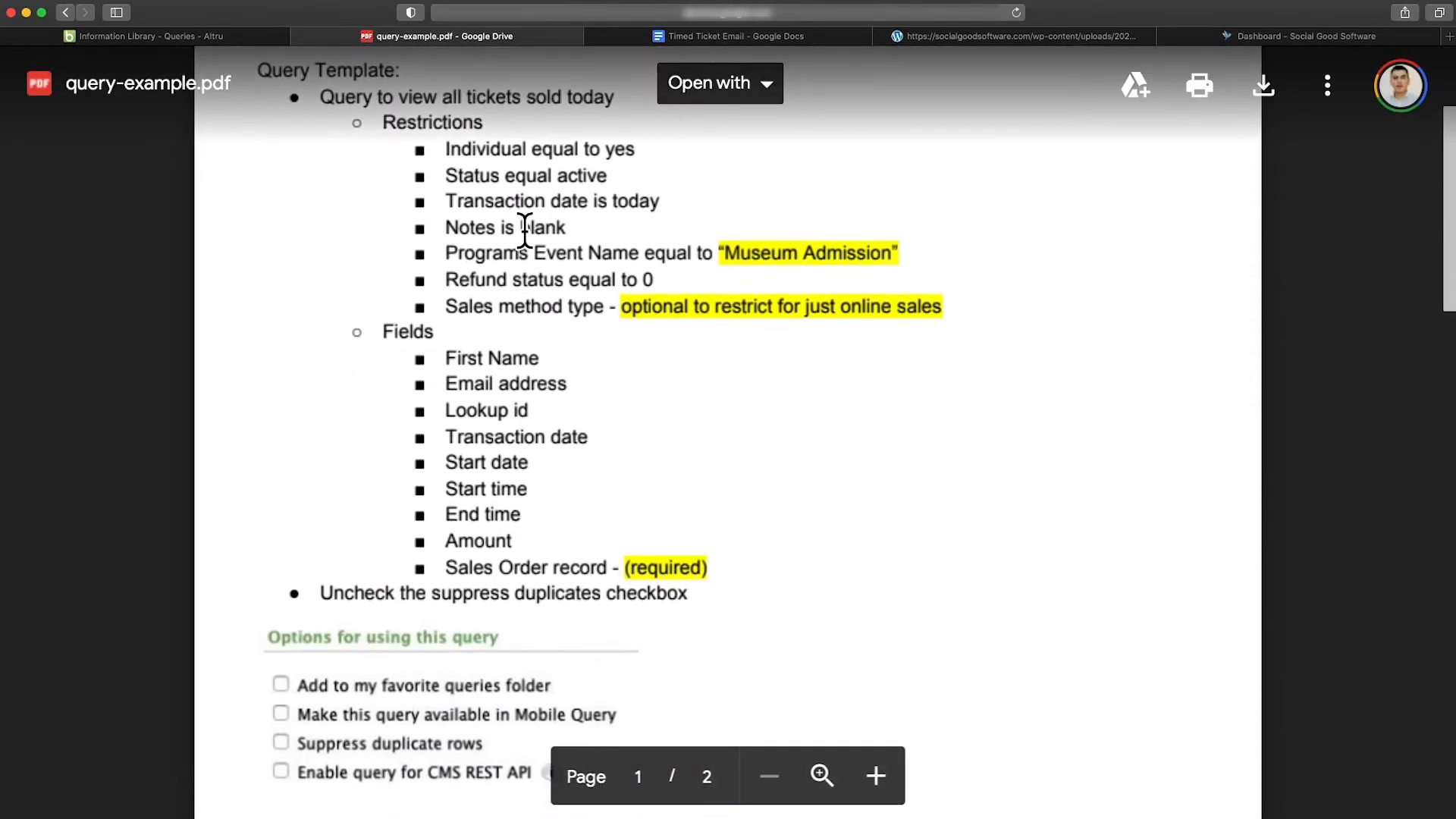
{"action": "scroll", "coordinate": [546, 368], "scroll_direction": "down", "scroll_amount": 10}
{"action": "key", "text": "ctrl+shift+Tab"}
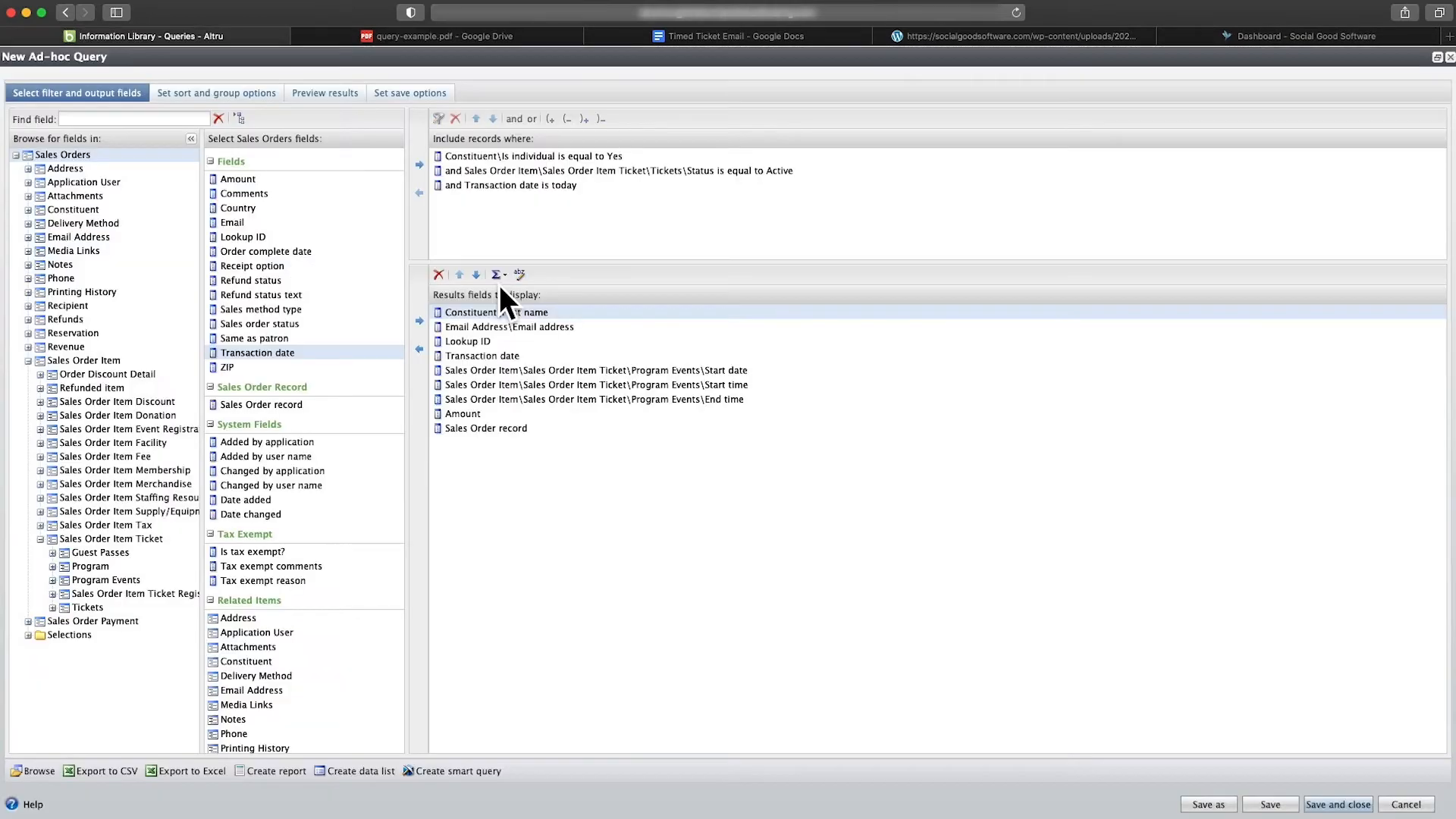
{"action": "left_click", "coordinate": [75, 264]}
{"action": "left_click", "coordinate": [253, 209]}
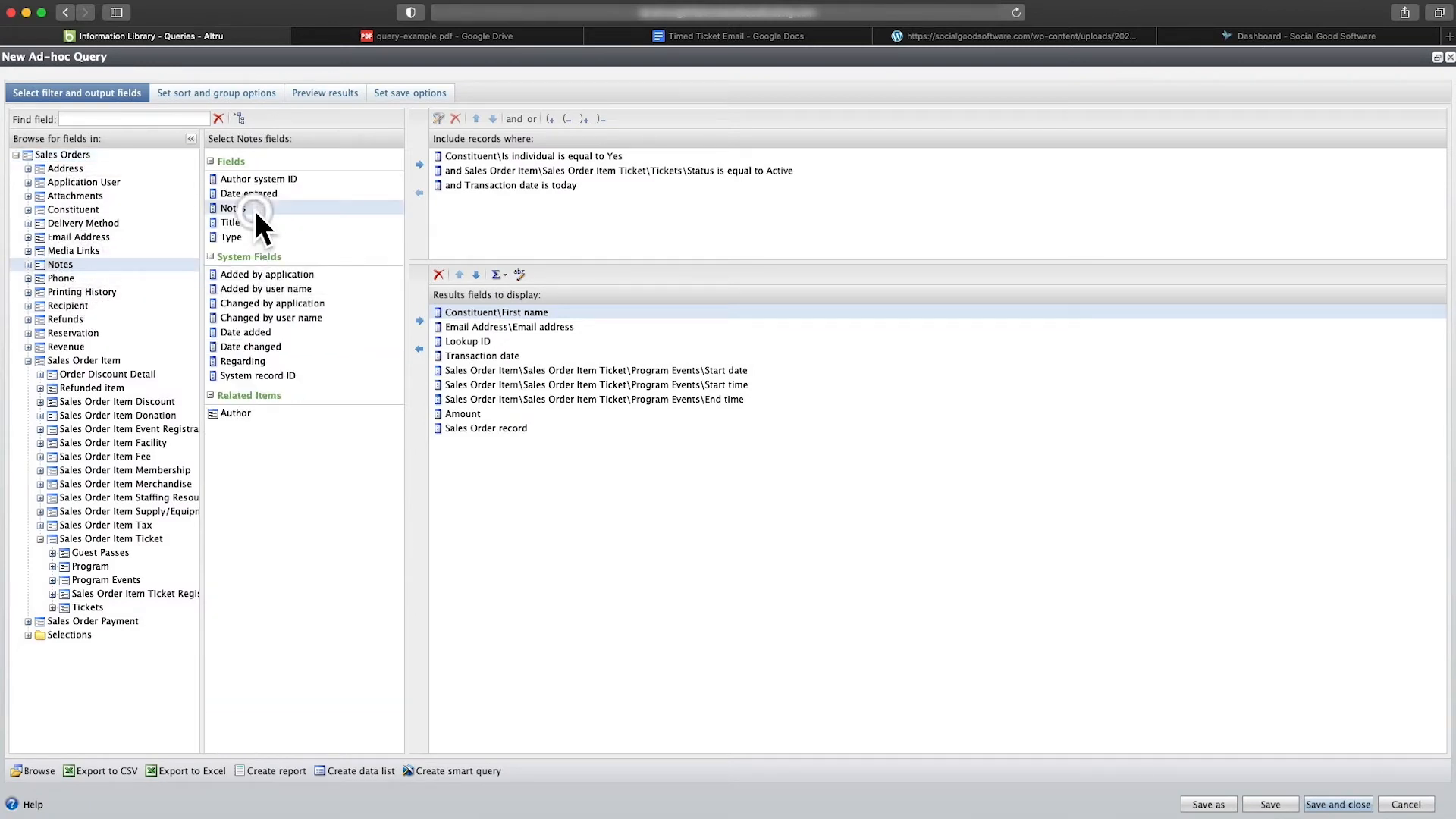
{"action": "left_click_drag", "start_coordinate": [406, 173], "coordinate": [414, 166]}
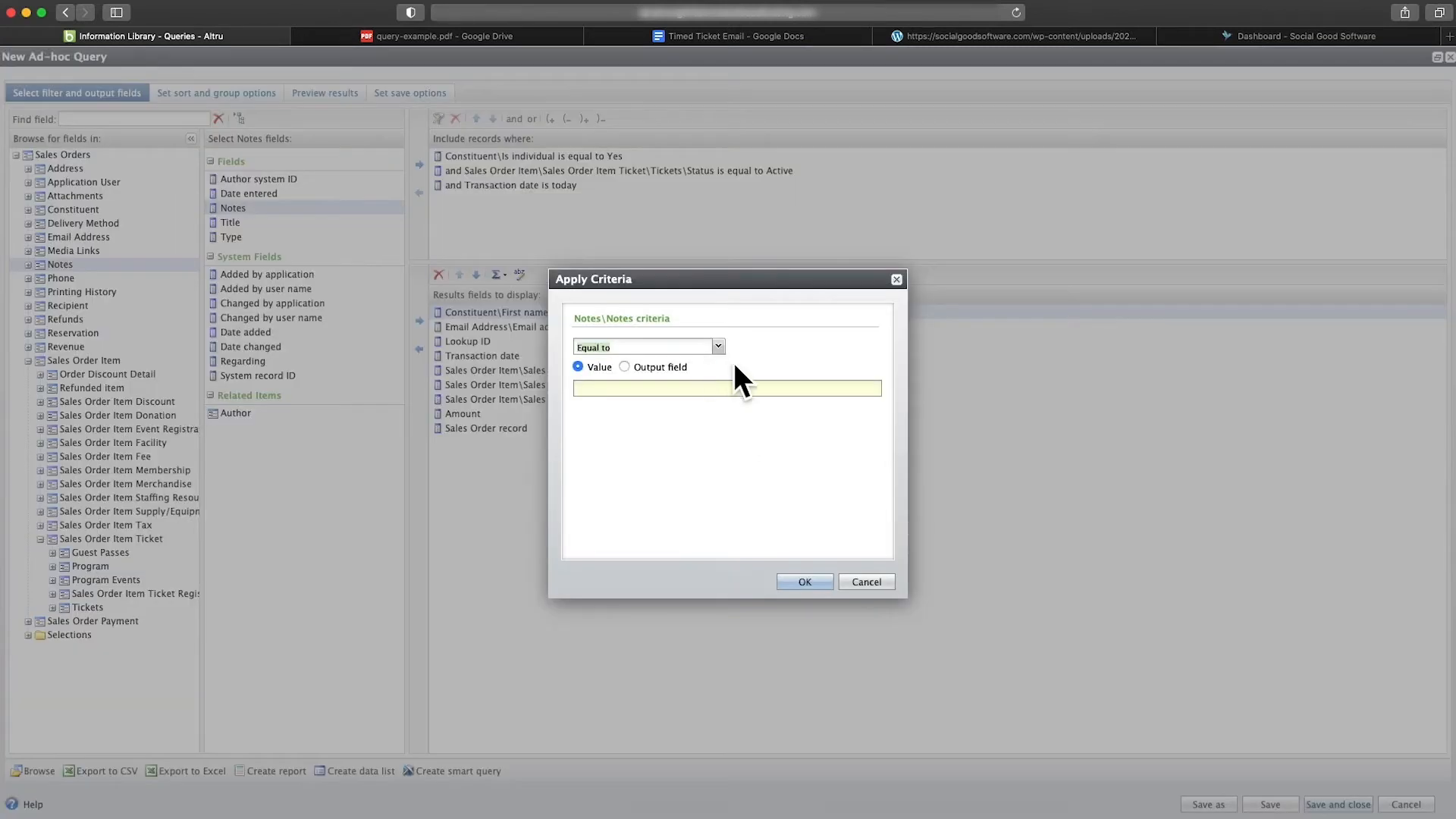
{"action": "left_click", "coordinate": [717, 347]}
{"action": "left_click", "coordinate": [619, 577]}
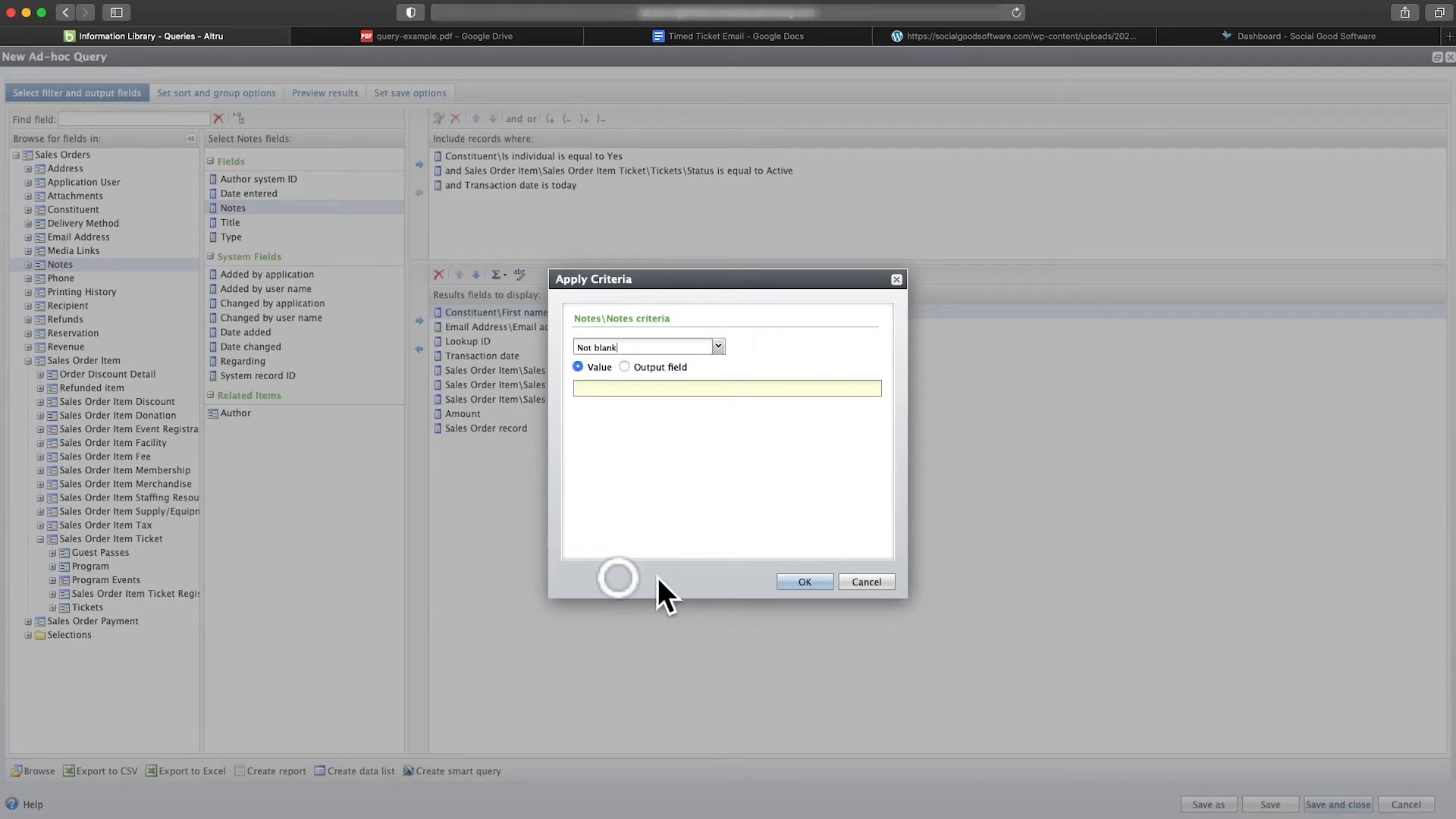
{"action": "left_click", "coordinate": [793, 582]}
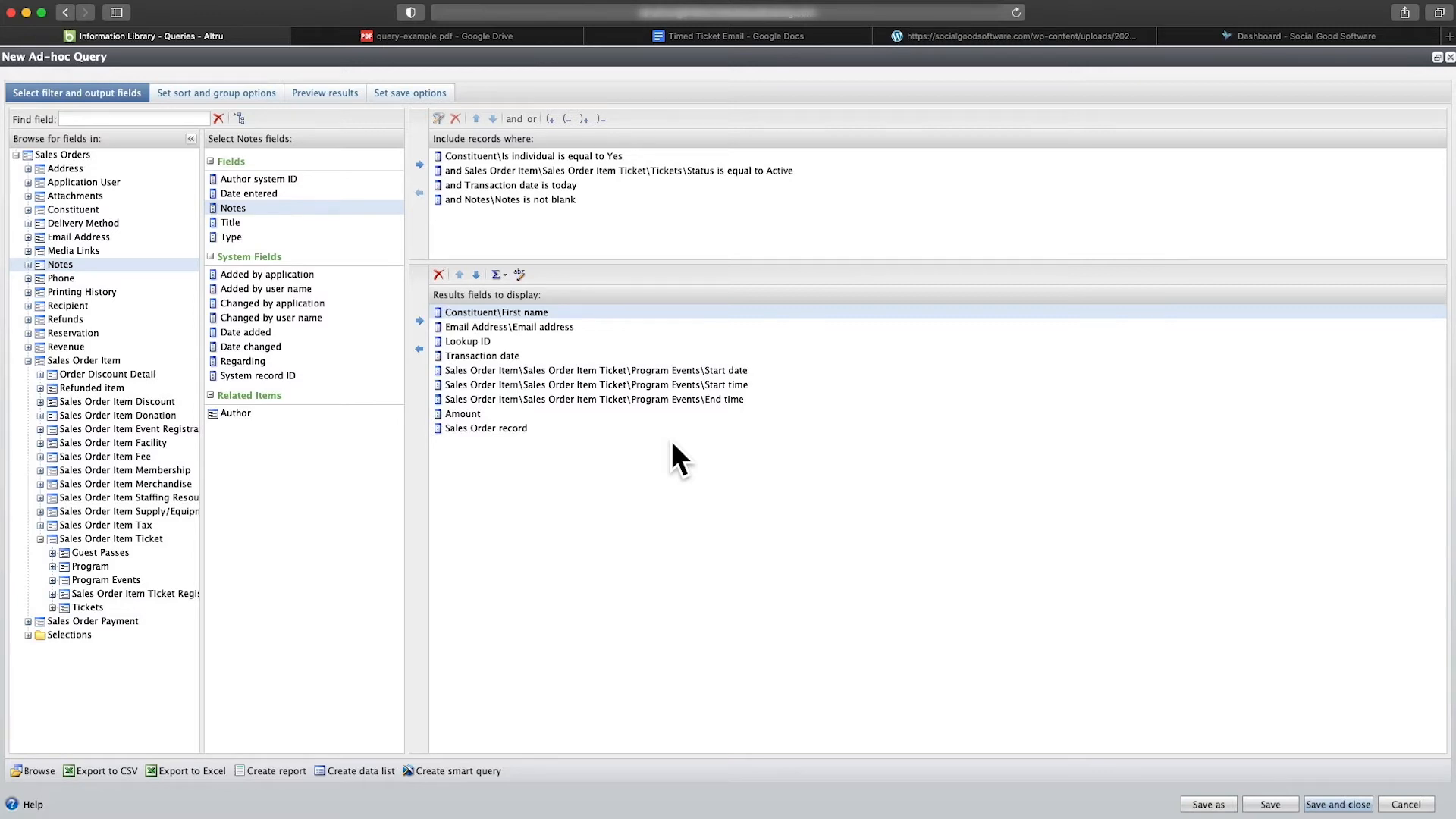
Add the example's filter requiring Name under Sales Order Item\Sales Order Item Ticket\Program Events to equal Museum Admission
{"action": "key", "text": "ctrl+Tab"}
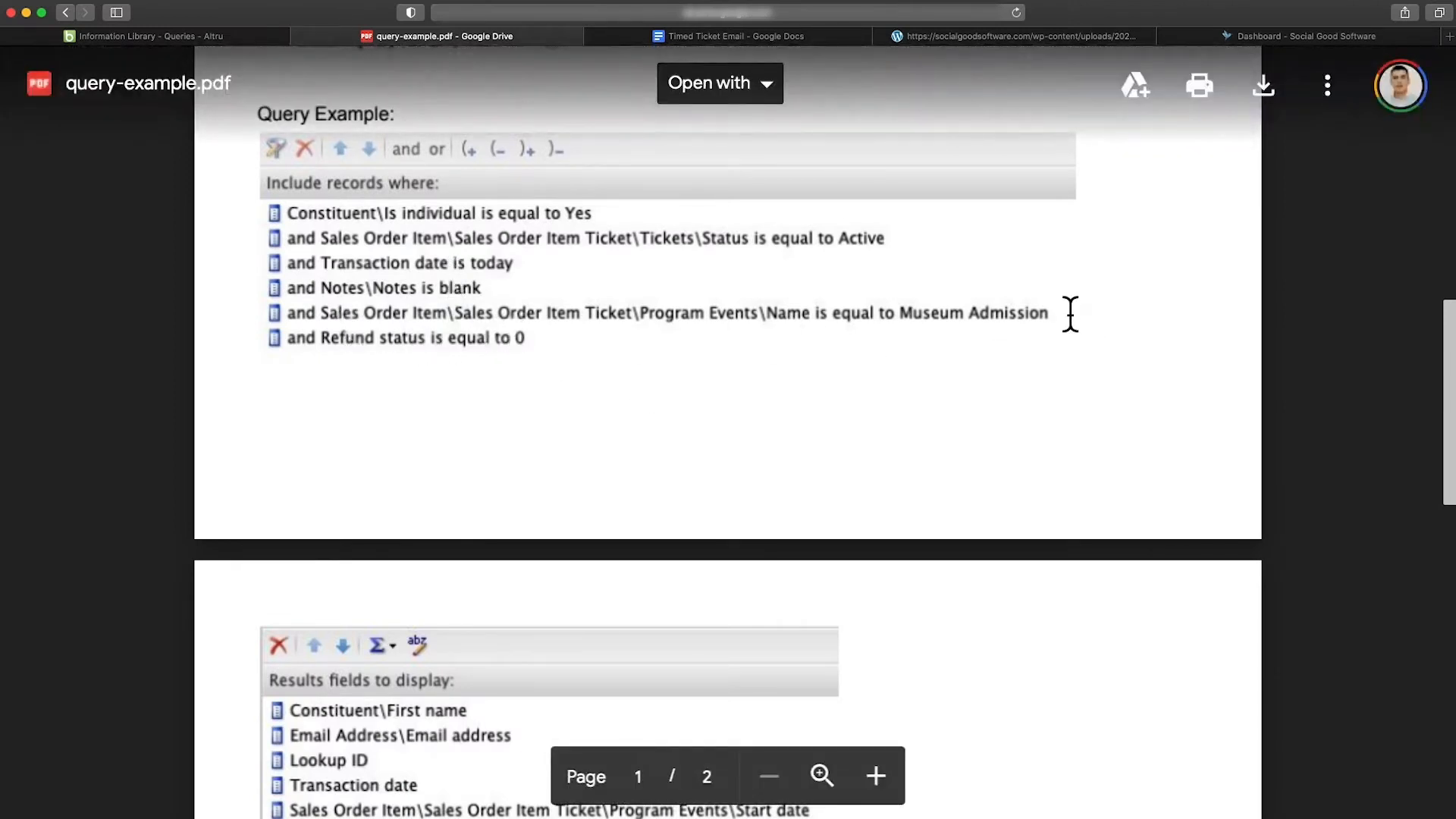
{"action": "key", "text": "ctrl+shift+Tab"}
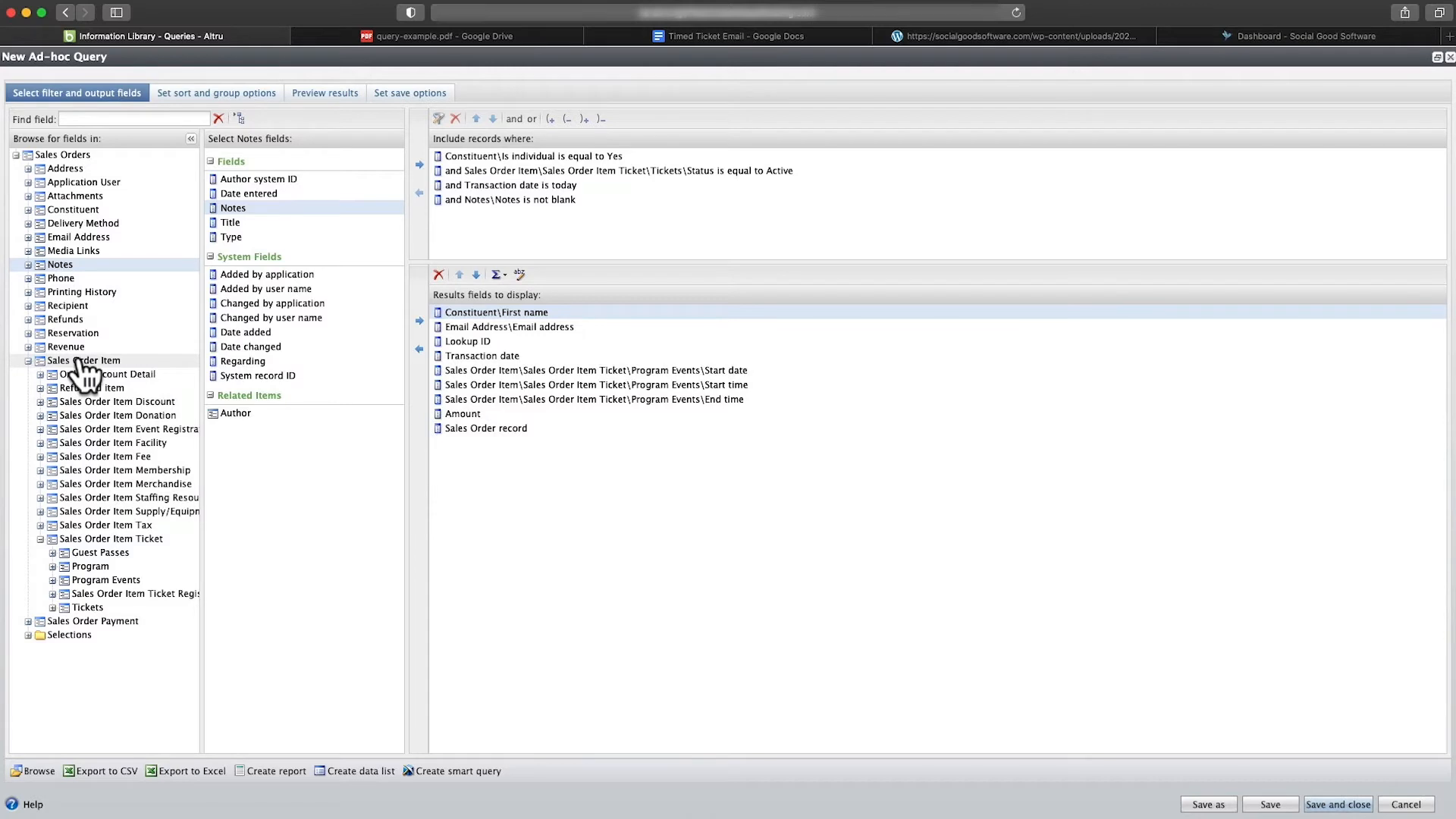
{"action": "left_click", "coordinate": [126, 578]}
{"action": "left_click", "coordinate": [248, 289]}
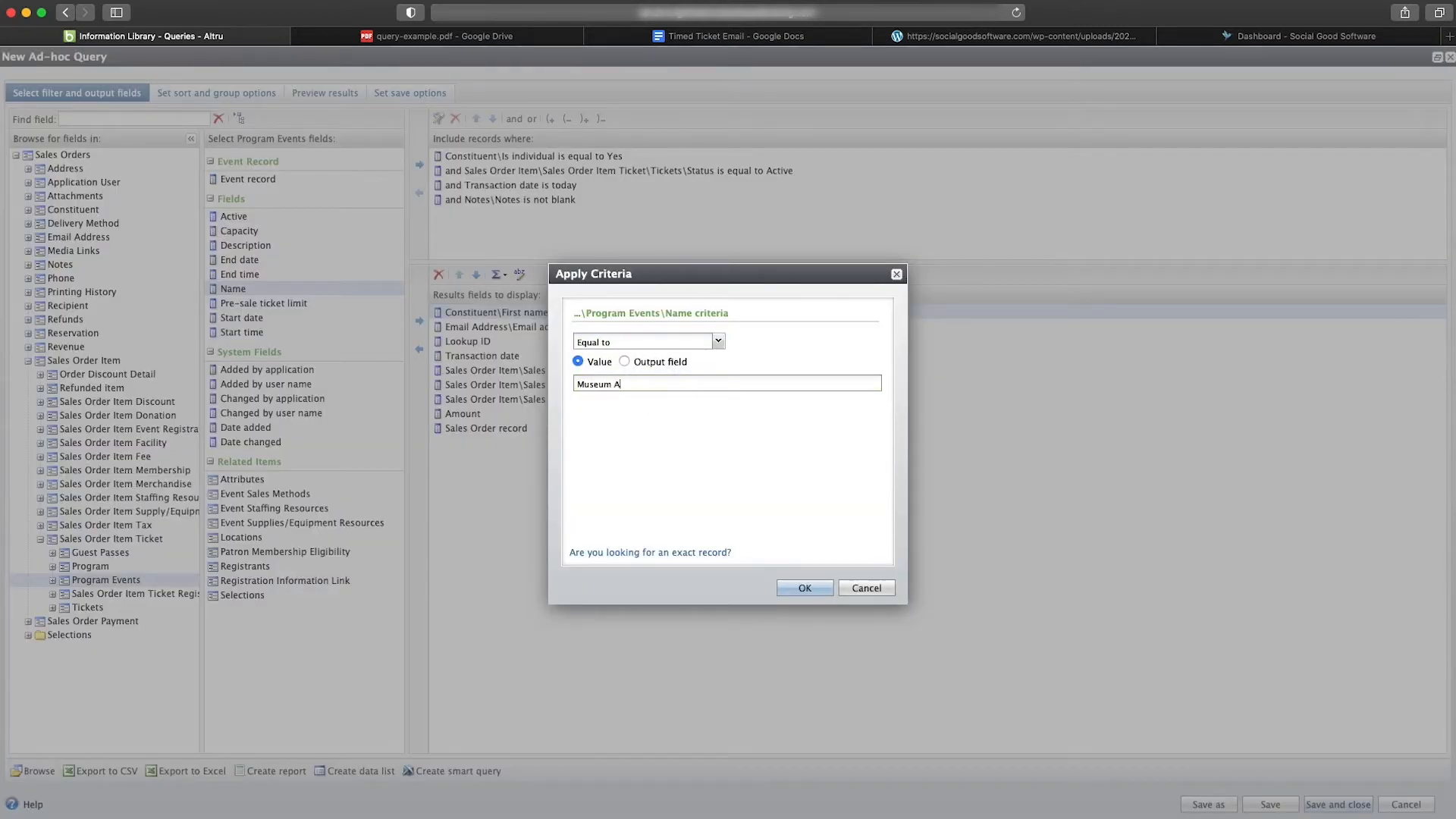
{"action": "key", "text": "ctrl+Tab"}
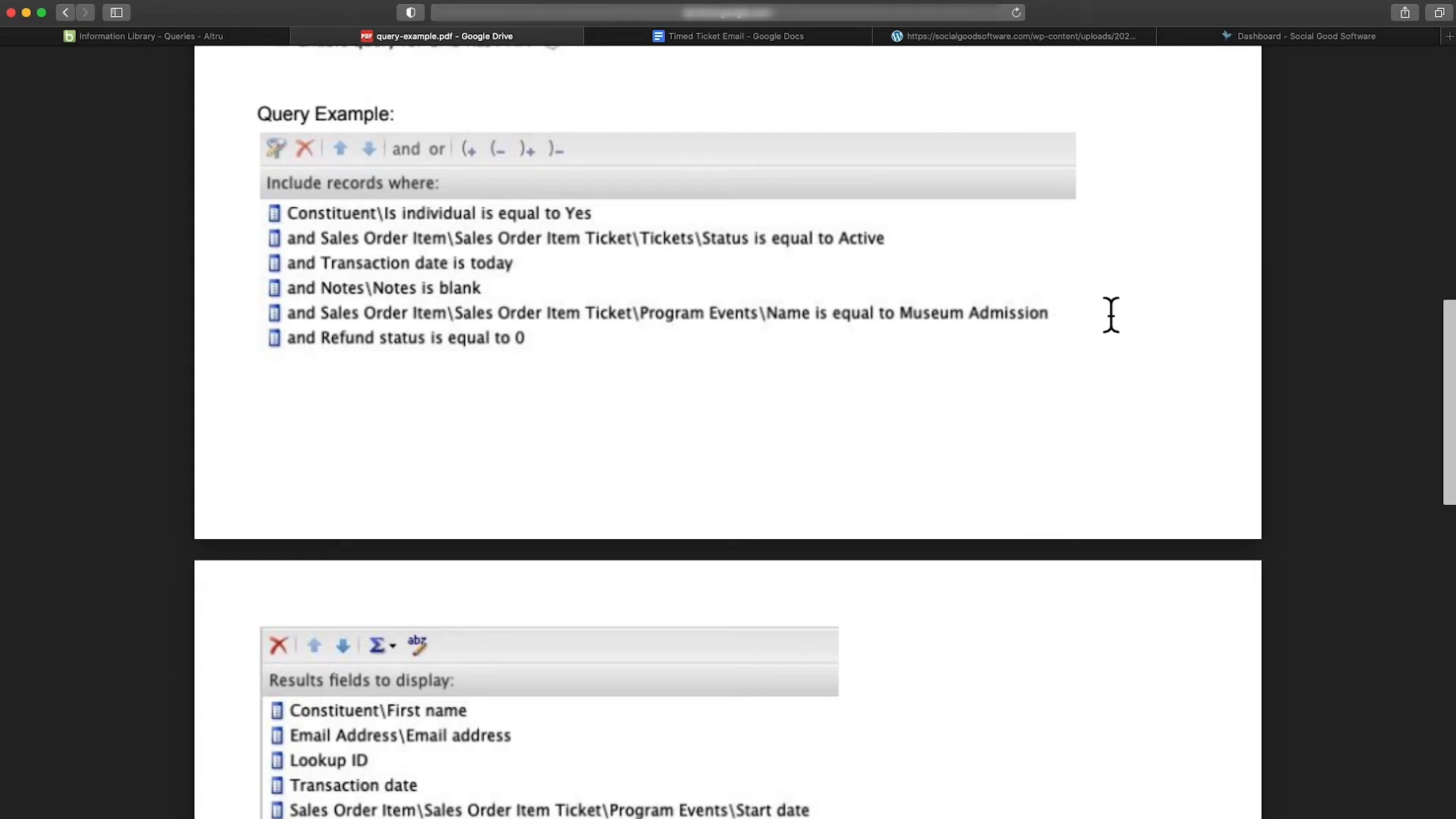
{"action": "key", "text": "ctrl+shift+Tab"}
{"action": "left_click", "coordinate": [805, 588]}
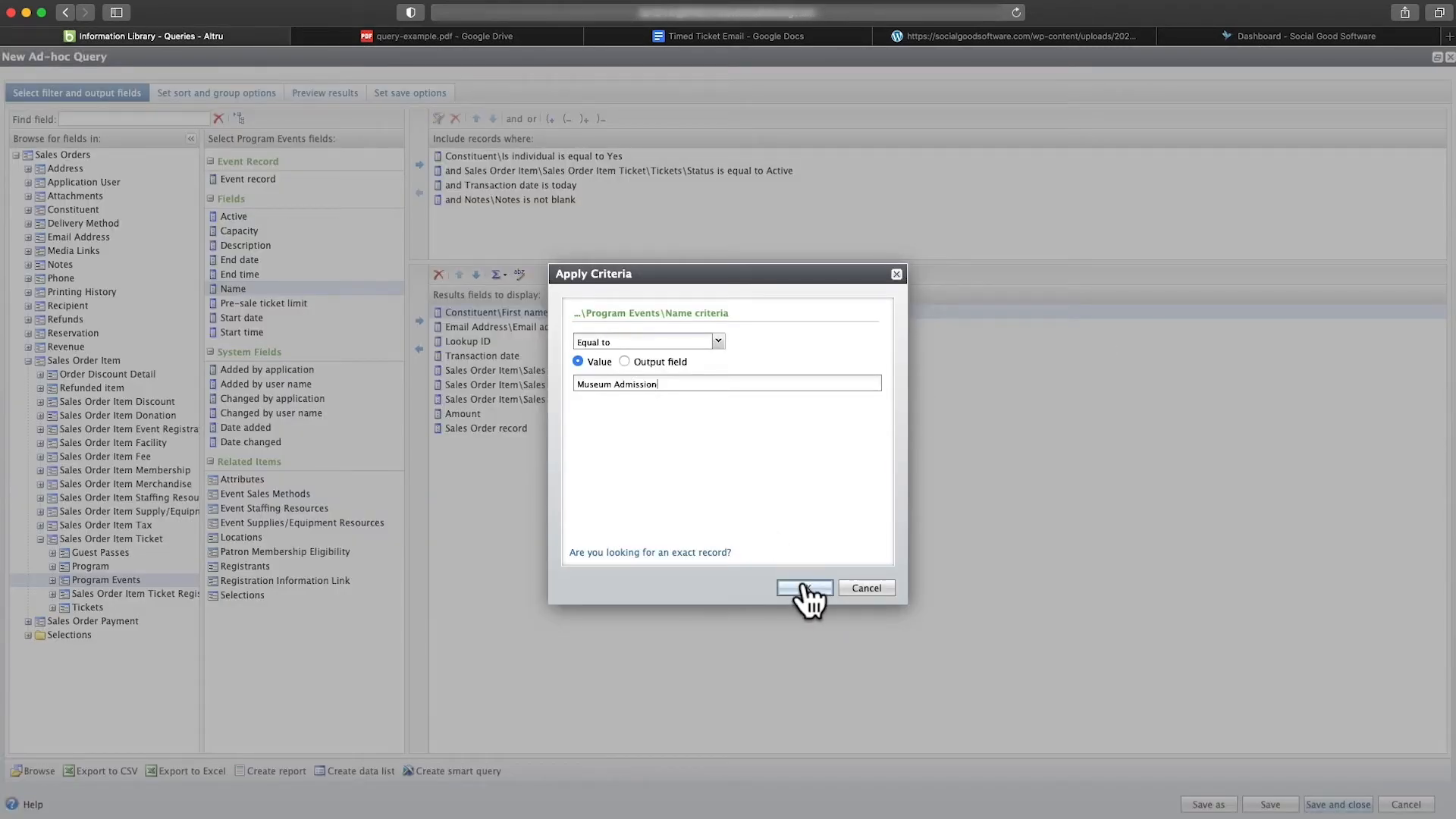
Add the example's last filter, Sales Orders field Refund status equal to 0, and preview the query results
{"action": "key", "text": "ctrl+Tab"}
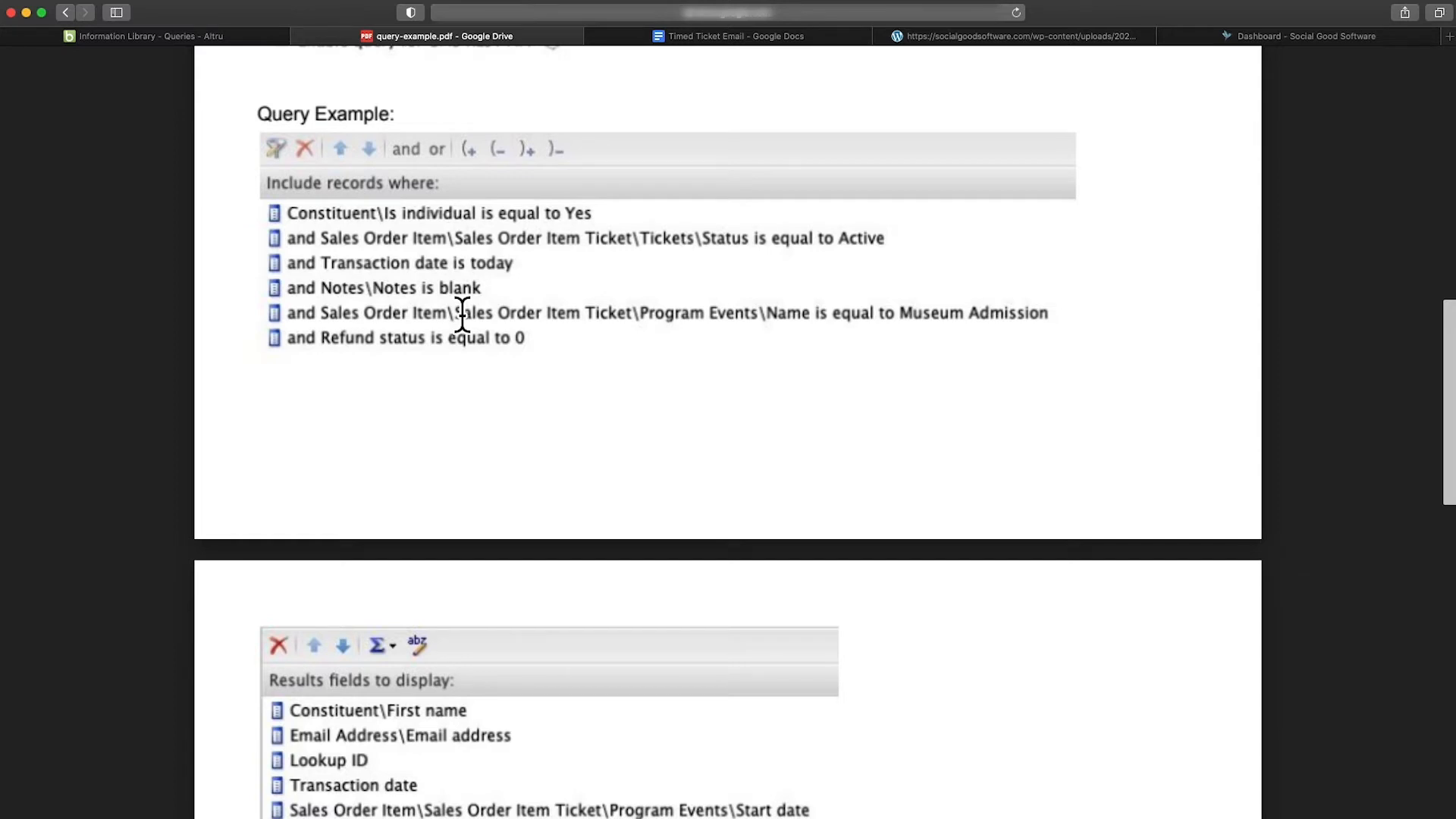
{"action": "key", "text": "ctrl+shift+Tab"}
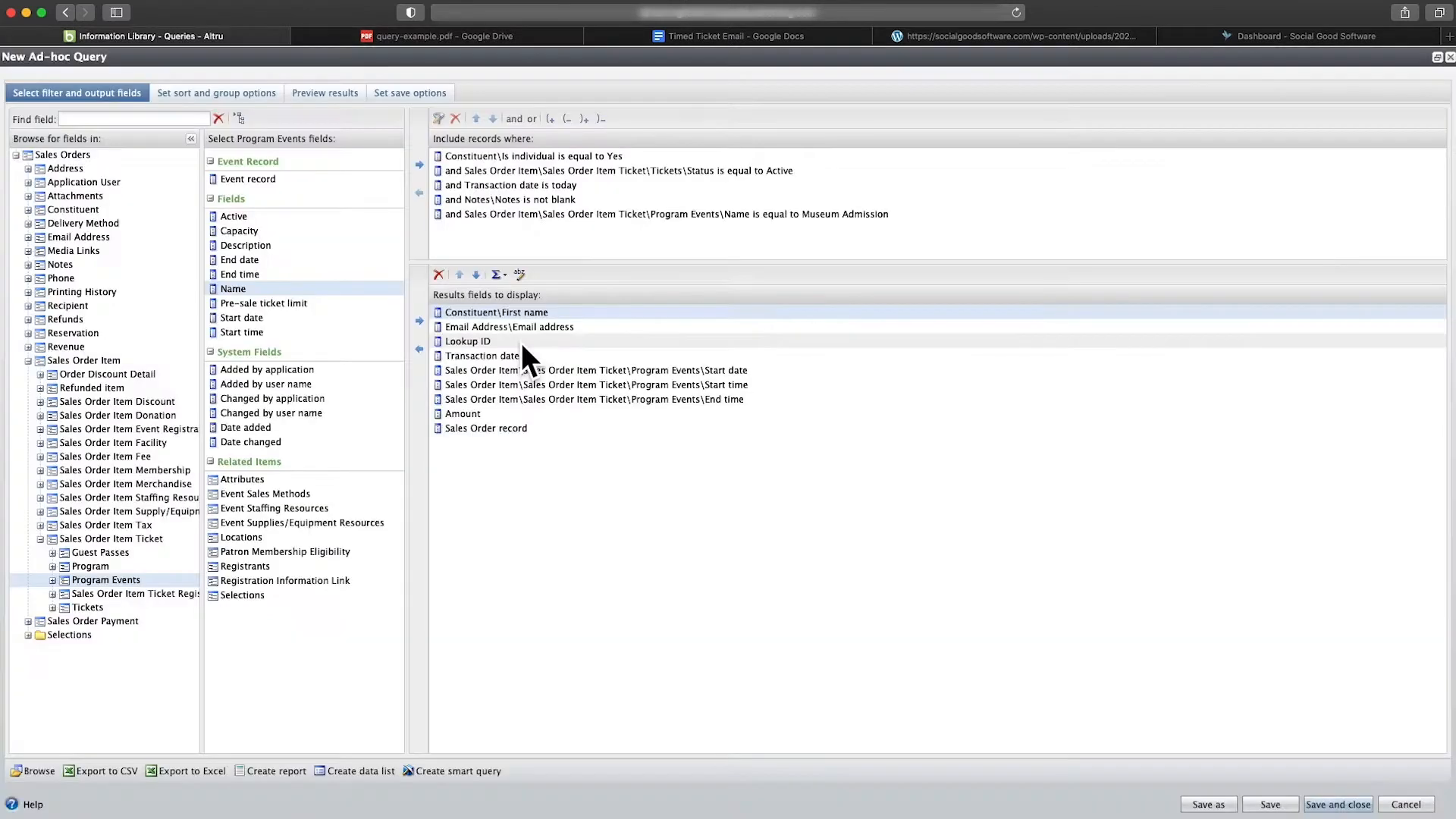
{"action": "left_click", "coordinate": [77, 156]}
{"action": "left_click", "coordinate": [272, 278]}
{"action": "left_click", "coordinate": [418, 166]}
{"action": "left_click", "coordinate": [652, 370]}
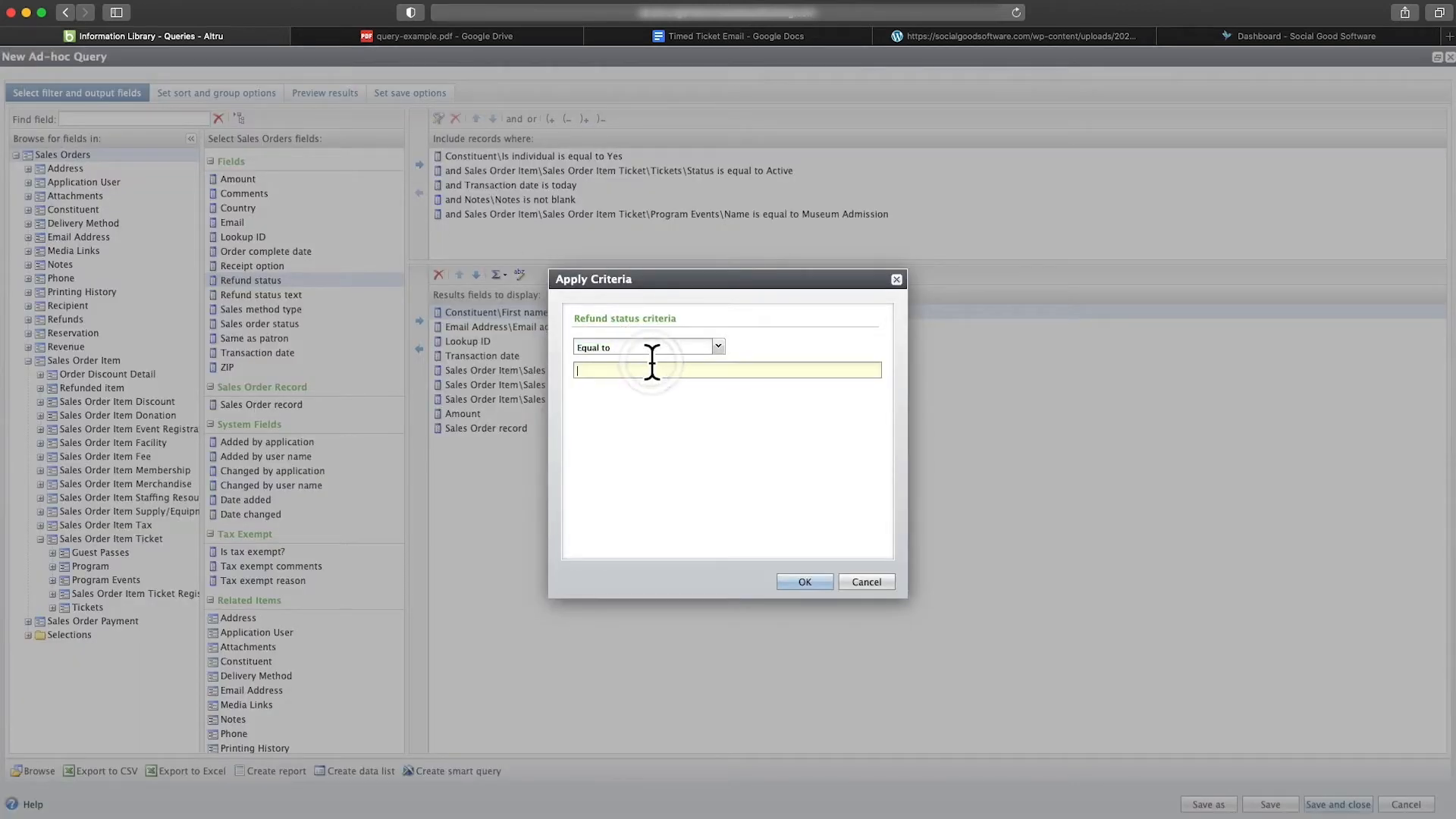
{"action": "left_click", "coordinate": [808, 583]}
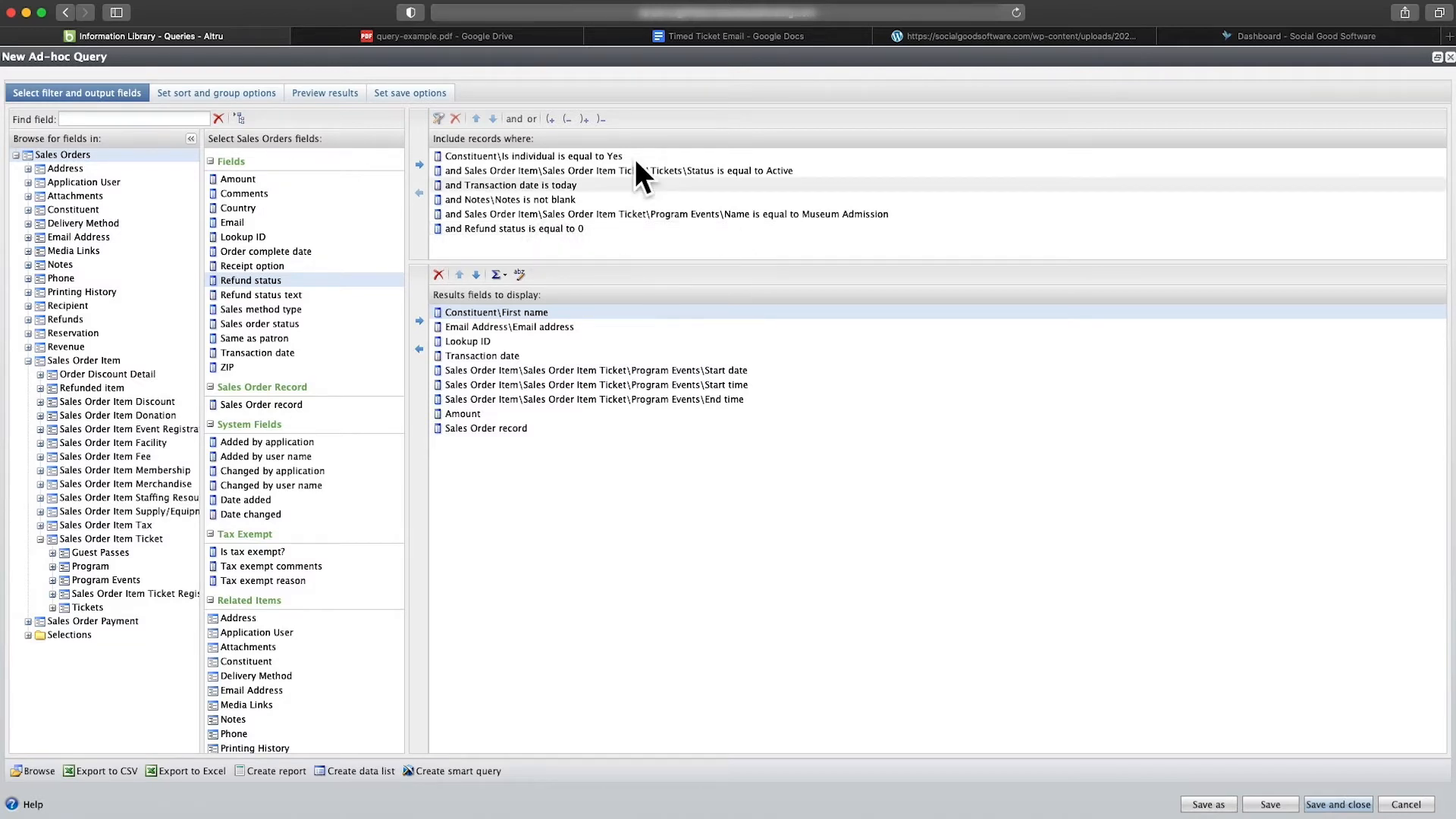
{"action": "left_click", "coordinate": [328, 96]}
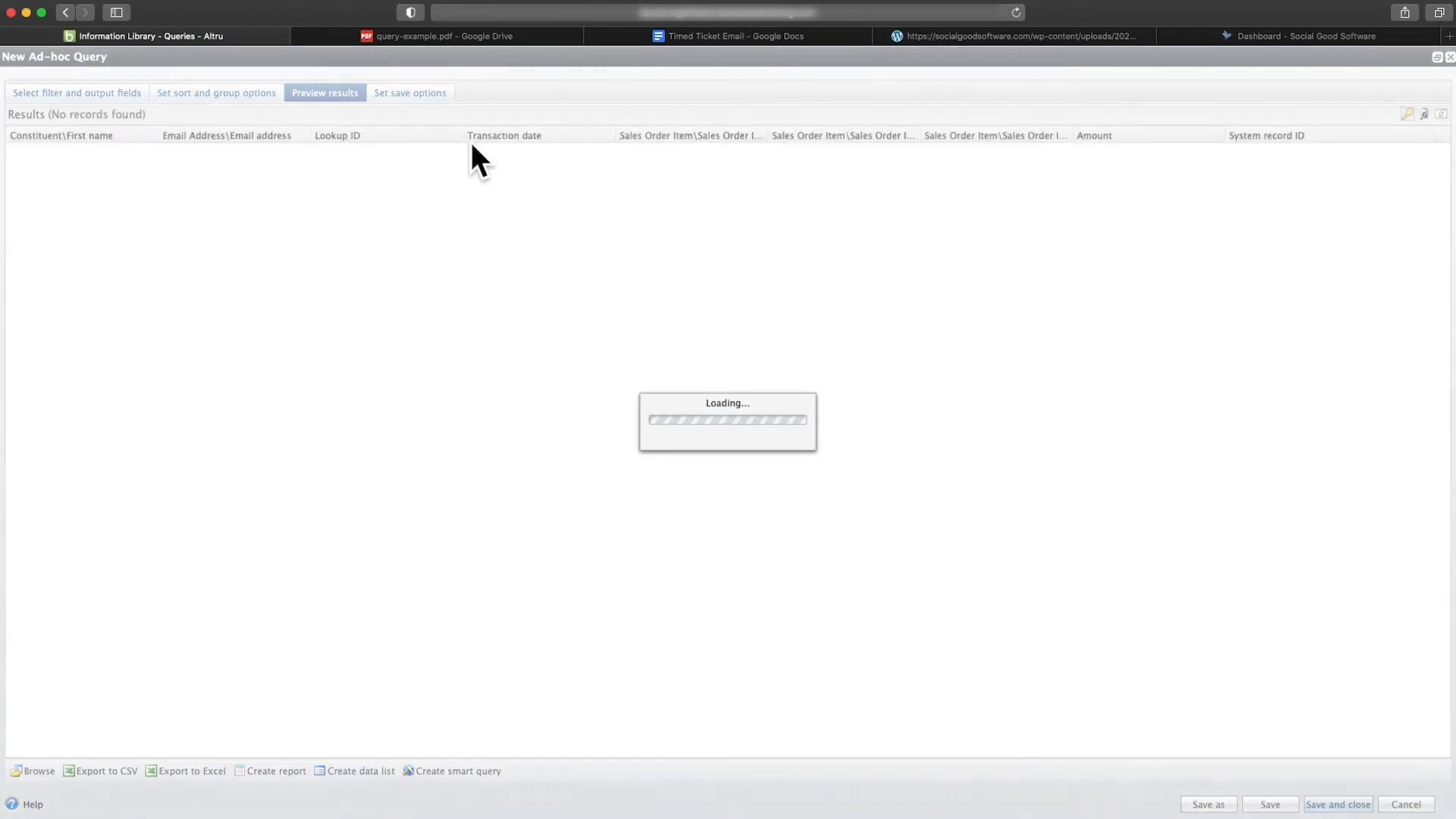
{"action": "left_click", "coordinate": [106, 93]}
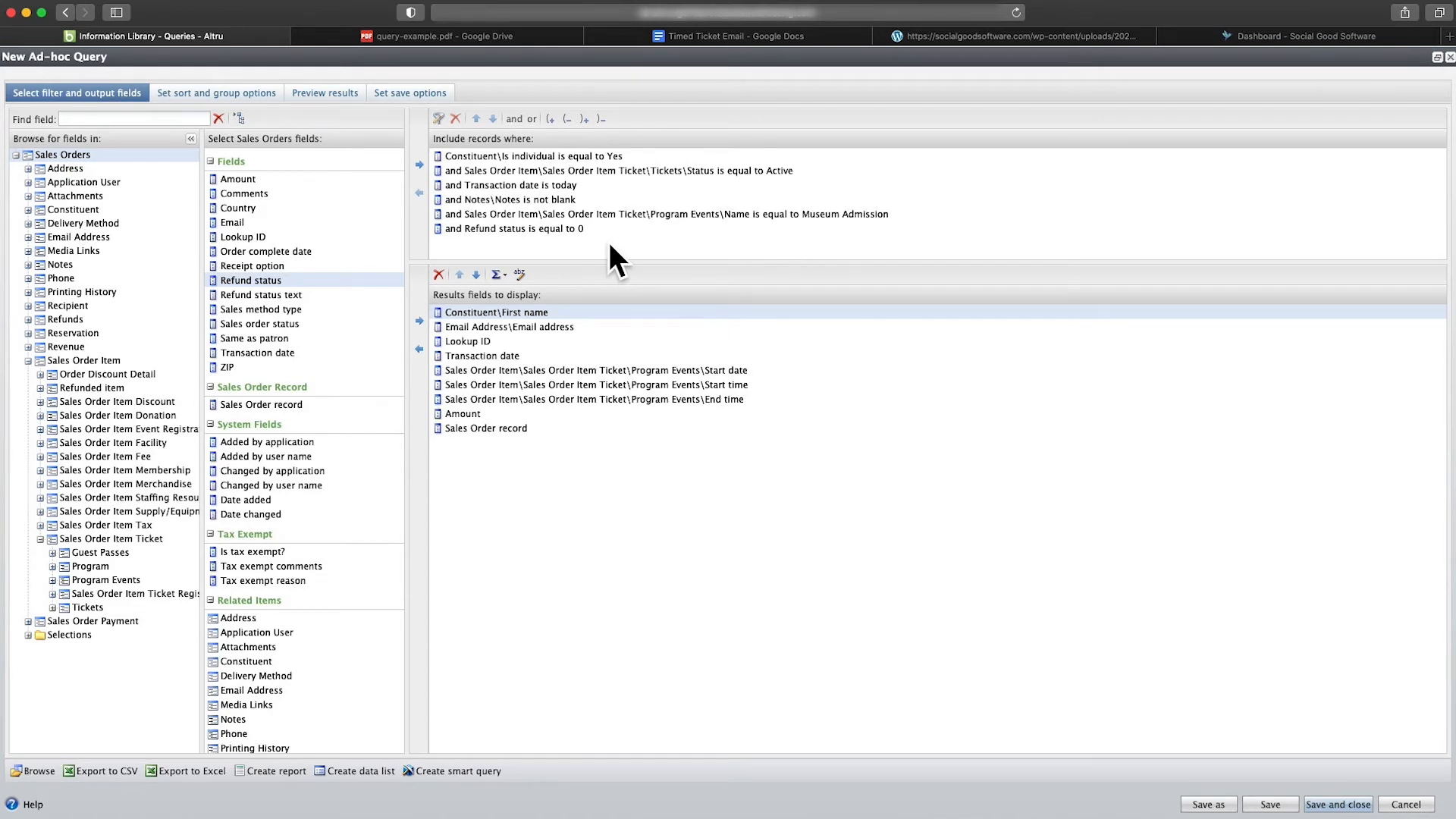
Name the query Tickets Sold Today with Suppress duplicate rows turned off, and save and close it
{"action": "left_click", "coordinate": [406, 94]}
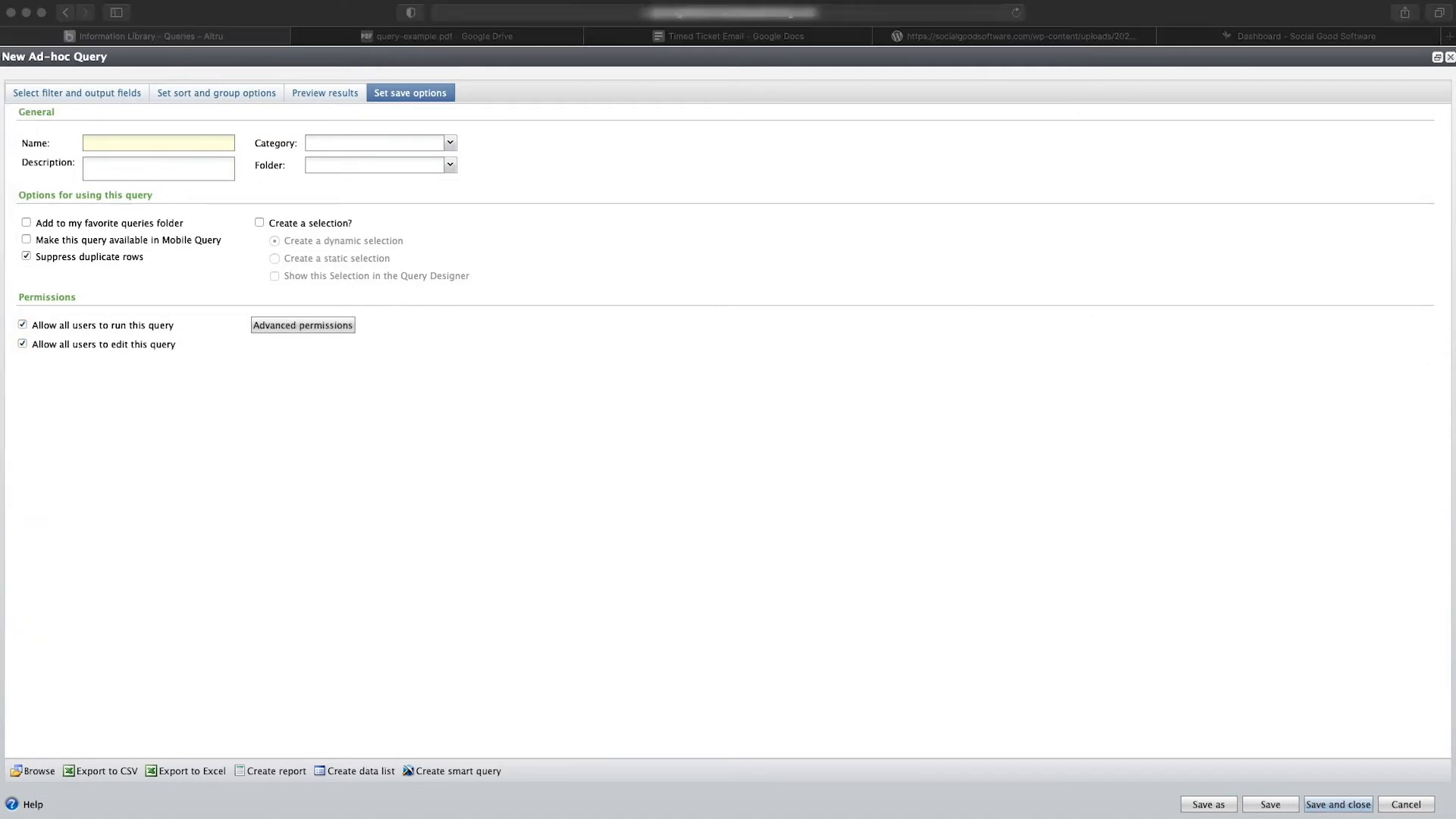
{"action": "left_click", "coordinate": [172, 144]}
{"action": "type", "text": "Tickets Sold Today"}
{"action": "left_click", "coordinate": [749, 182]}
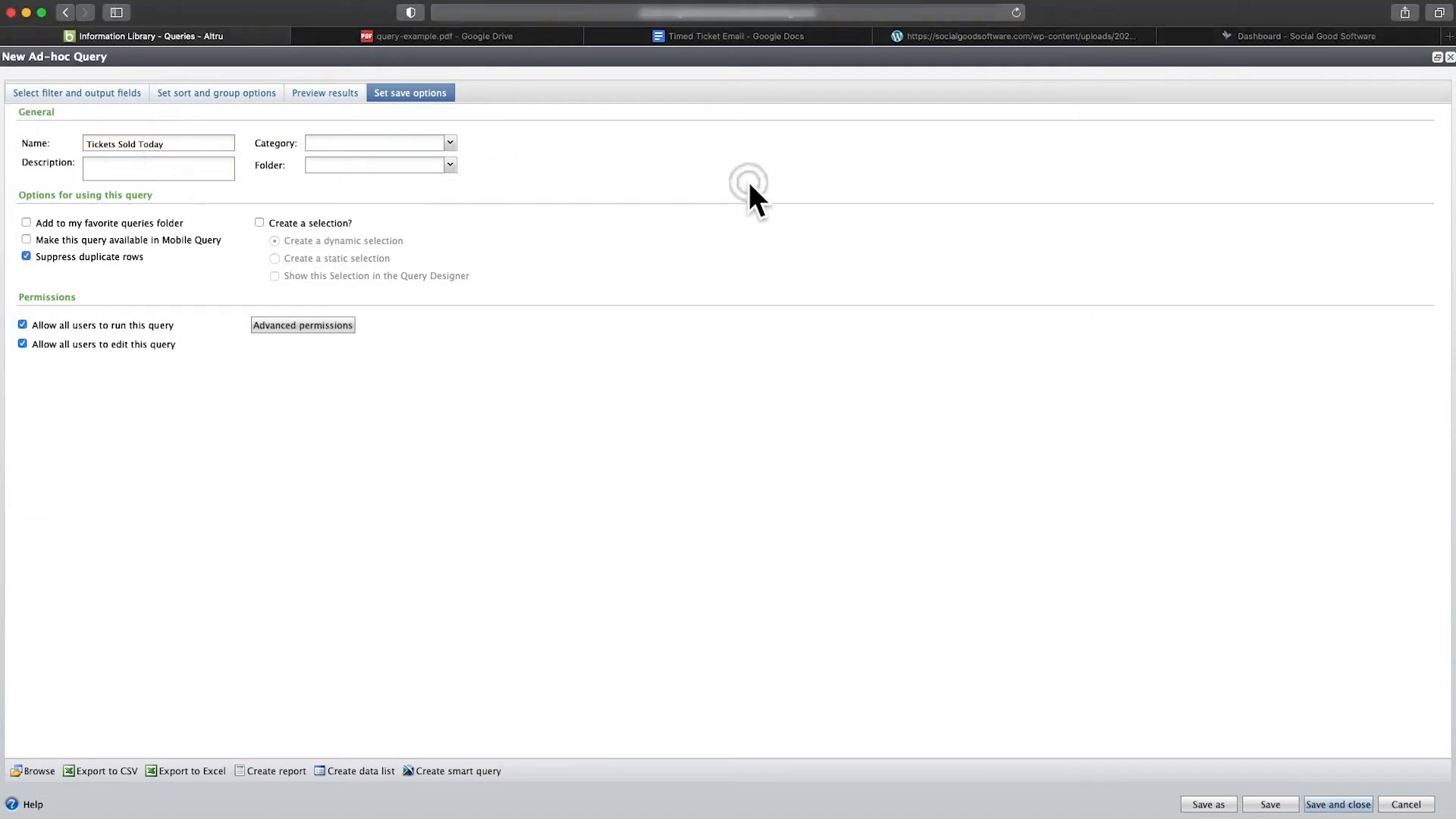
{"action": "left_click", "coordinate": [26, 256]}
{"action": "left_click", "coordinate": [1339, 804]}
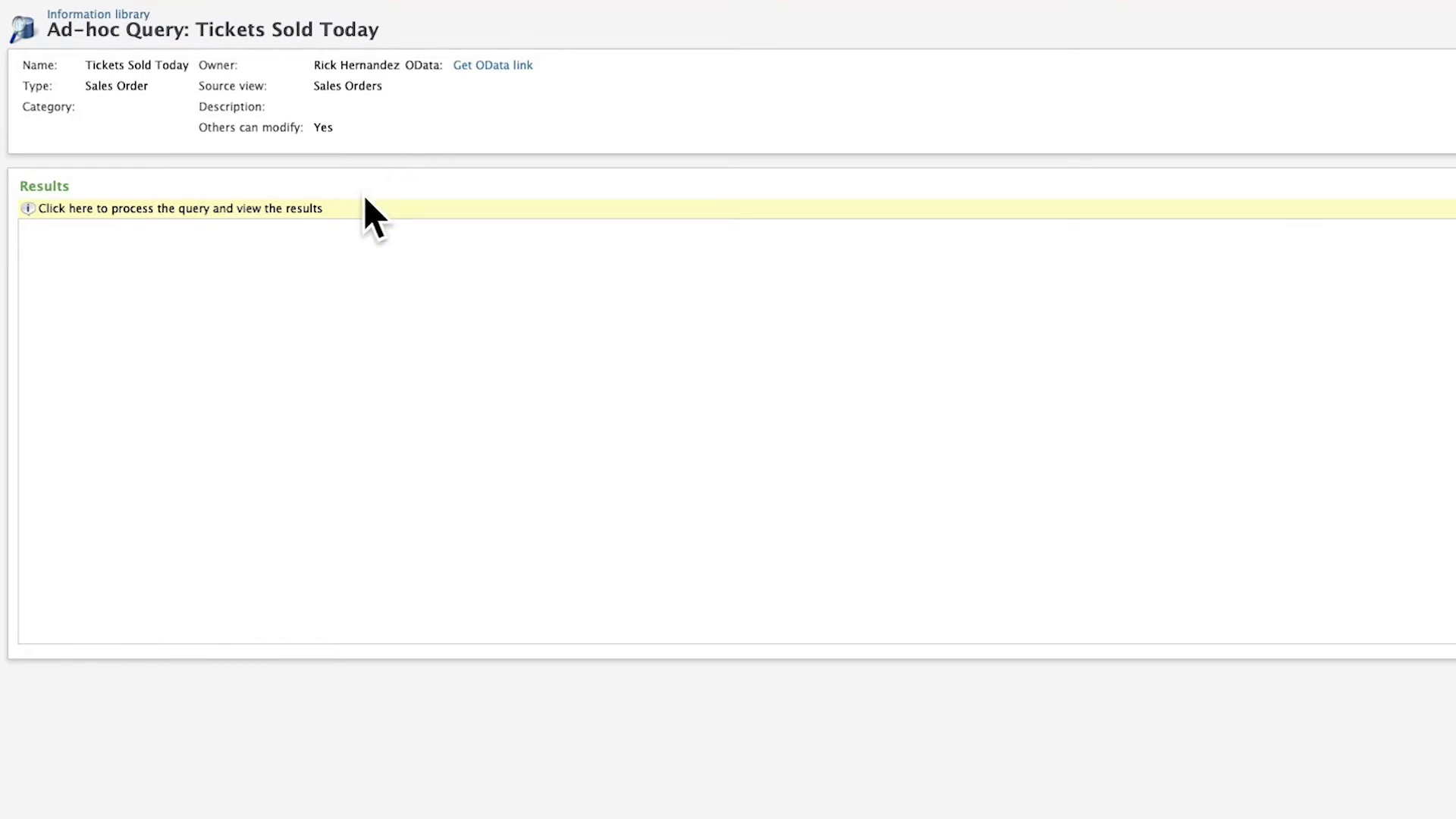
Review the restrictions, fields and query options listed in query-example.pdf
{"action": "left_click", "coordinate": [334, 34]}
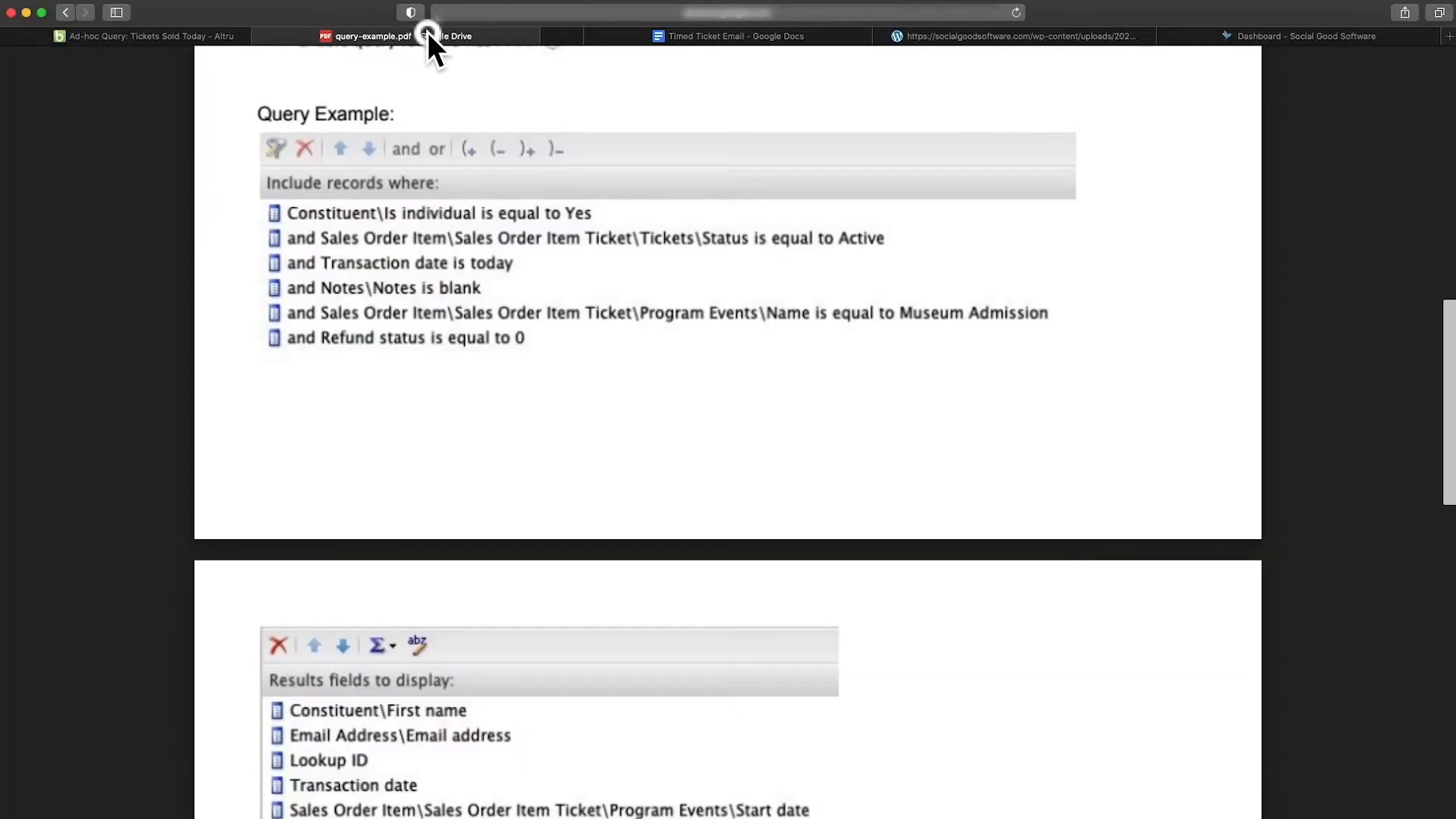
{"action": "scroll", "coordinate": [499, 194], "scroll_direction": "up", "scroll_amount": 5}
{"action": "scroll", "coordinate": [500, 193], "scroll_direction": "up", "scroll_amount": 7}
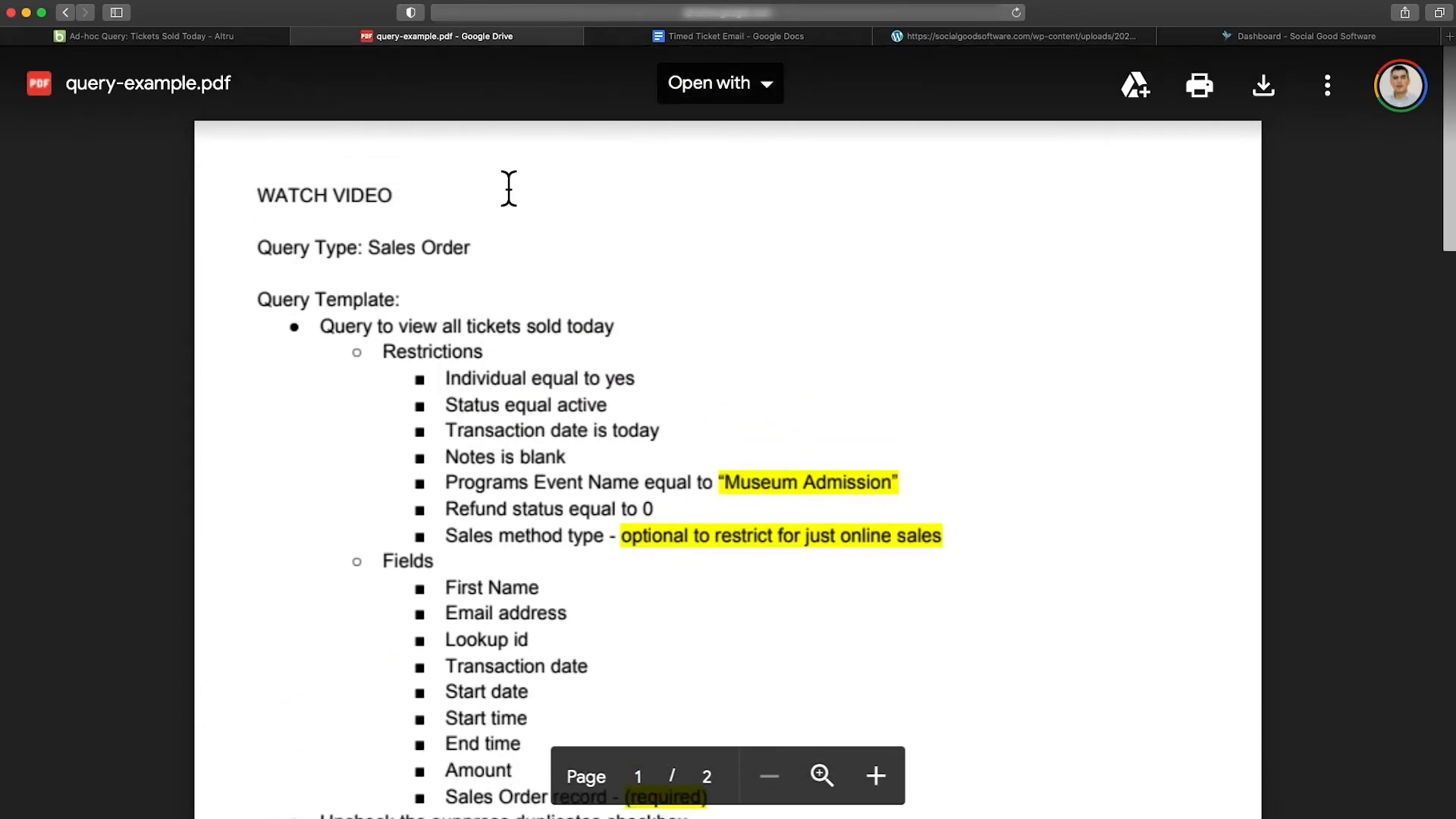
{"action": "scroll", "coordinate": [542, 218], "scroll_direction": "down", "scroll_amount": 15}
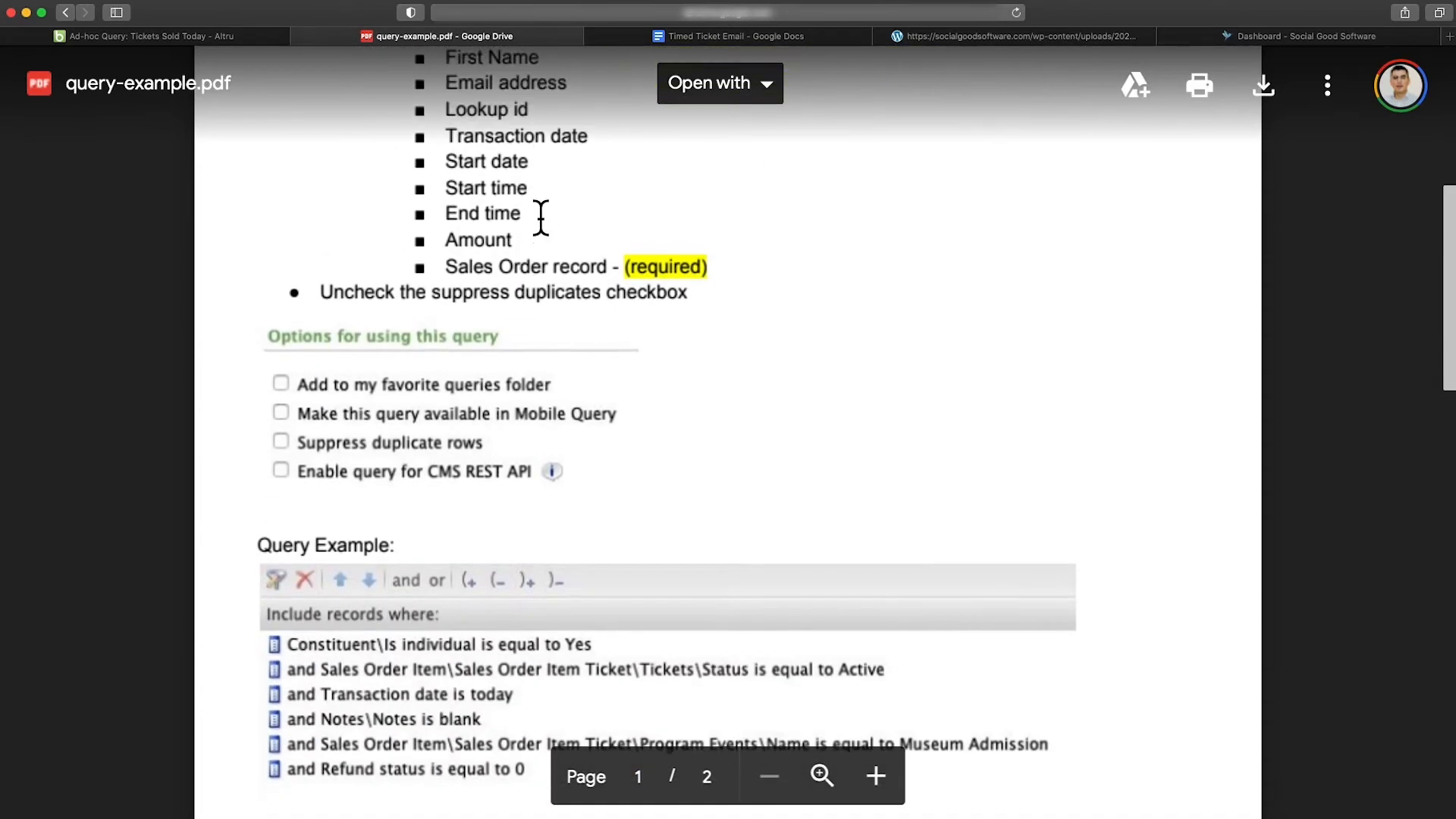
{"action": "scroll", "coordinate": [539, 215], "scroll_direction": "up", "scroll_amount": 15}
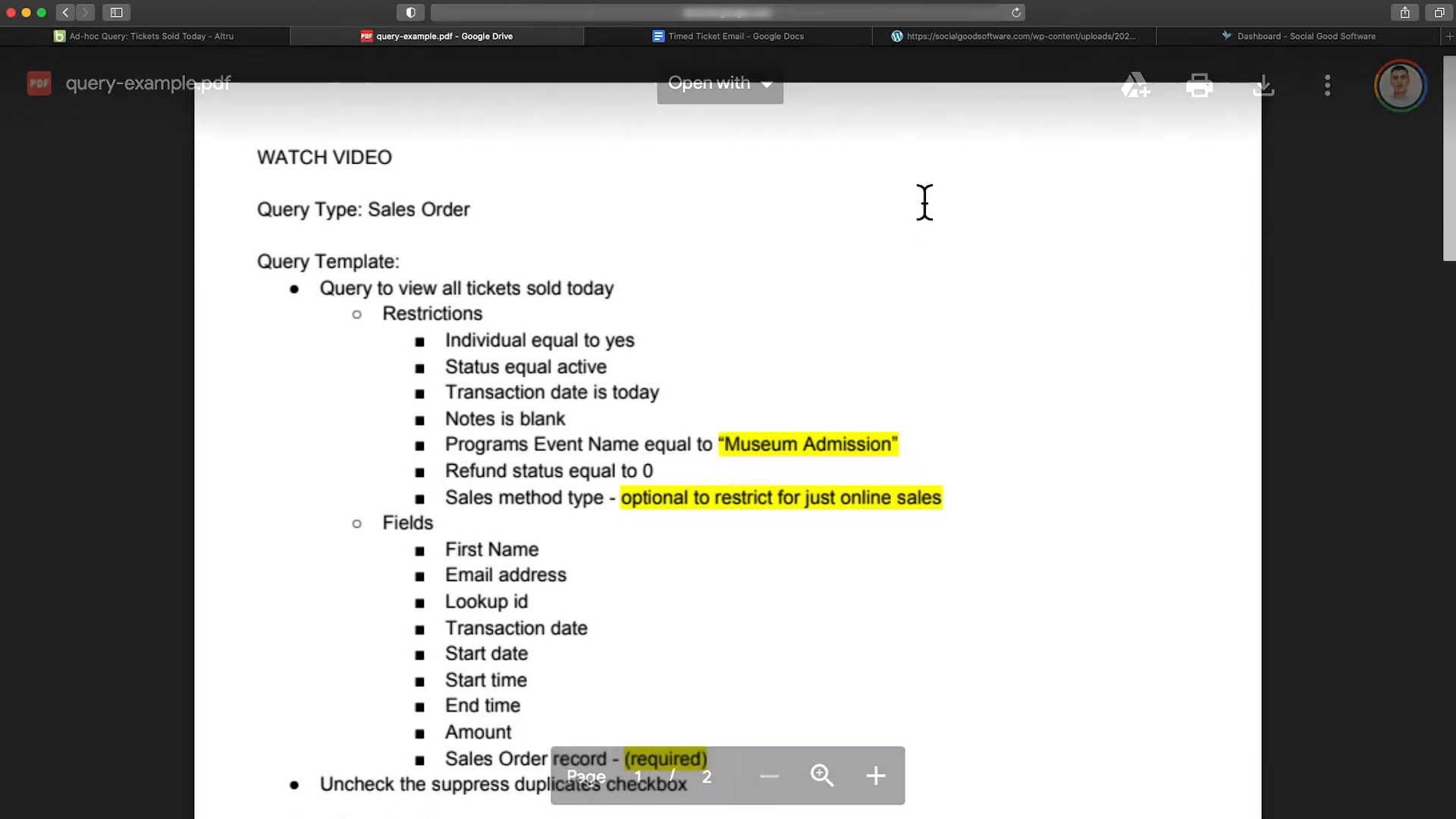
Review the slides on creating a sales order query with Altru, and return to the Tickets Sold Today query in Altru
{"action": "left_click", "coordinate": [936, 35]}
{"action": "scroll", "coordinate": [885, 227], "scroll_direction": "up", "scroll_amount": 10}
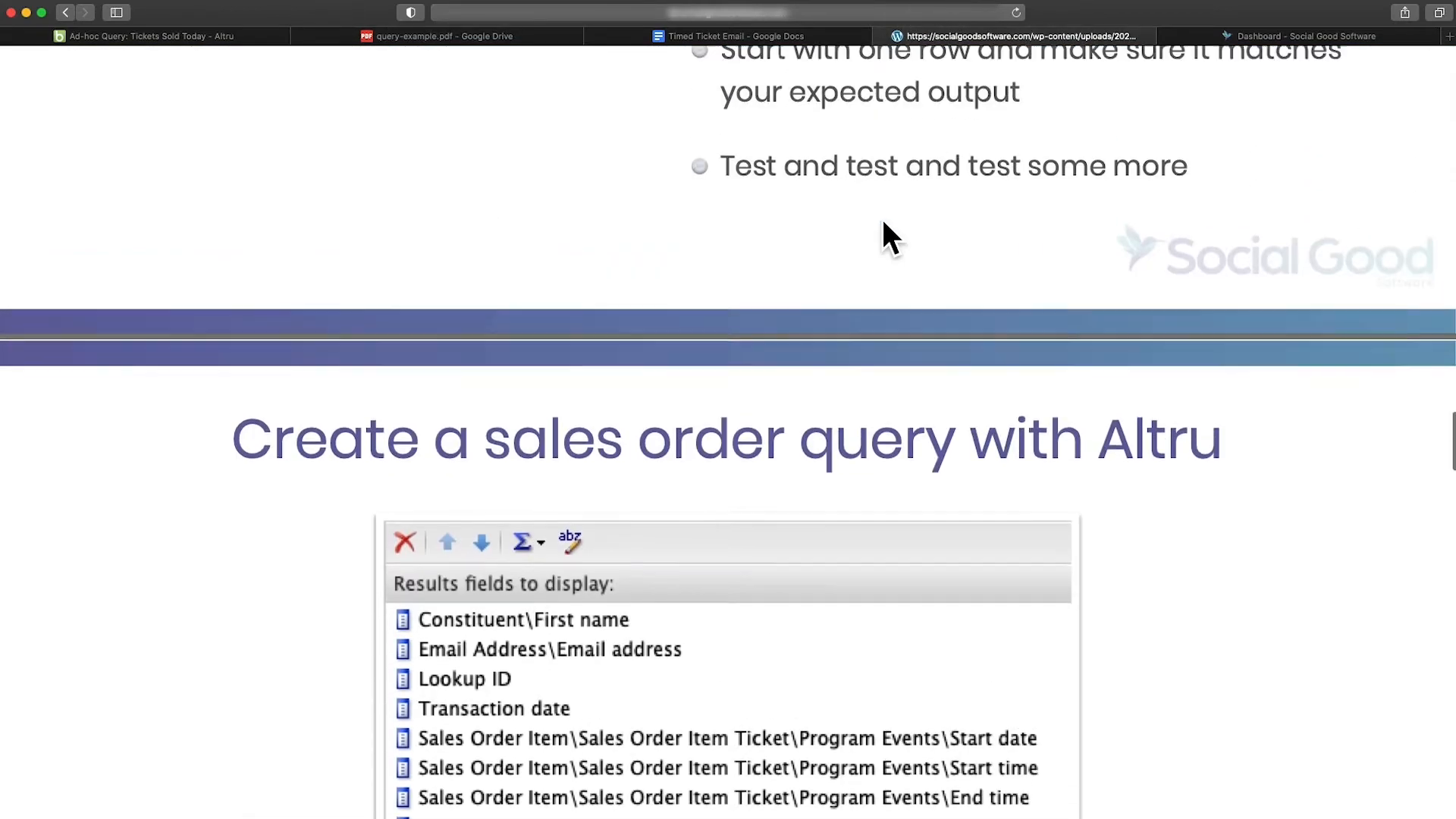
{"action": "scroll", "coordinate": [882, 220], "scroll_direction": "up", "scroll_amount": 10}
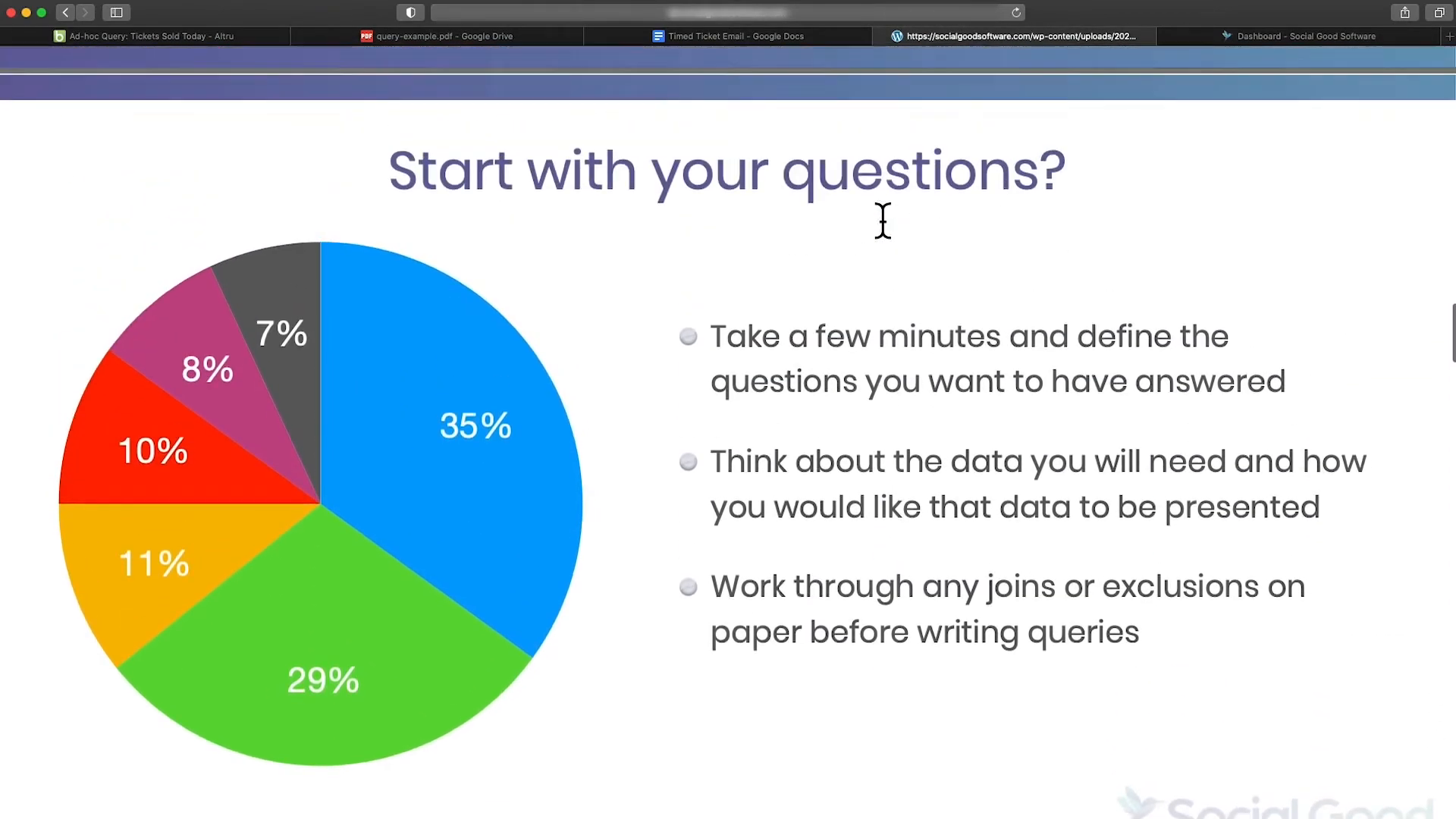
{"action": "scroll", "coordinate": [882, 220], "scroll_direction": "up", "scroll_amount": 10}
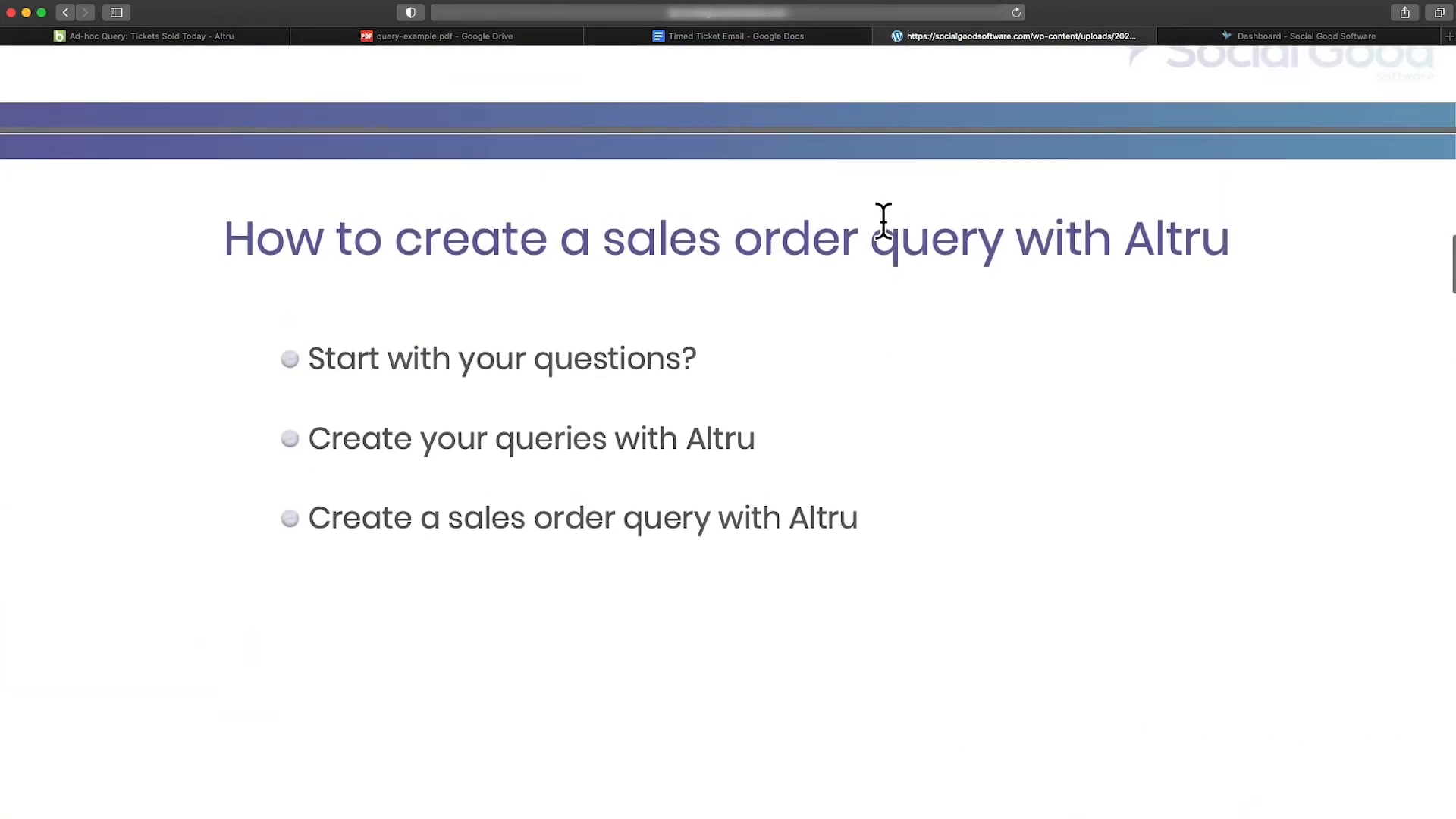
{"action": "scroll", "coordinate": [884, 221], "scroll_direction": "down", "scroll_amount": 1}
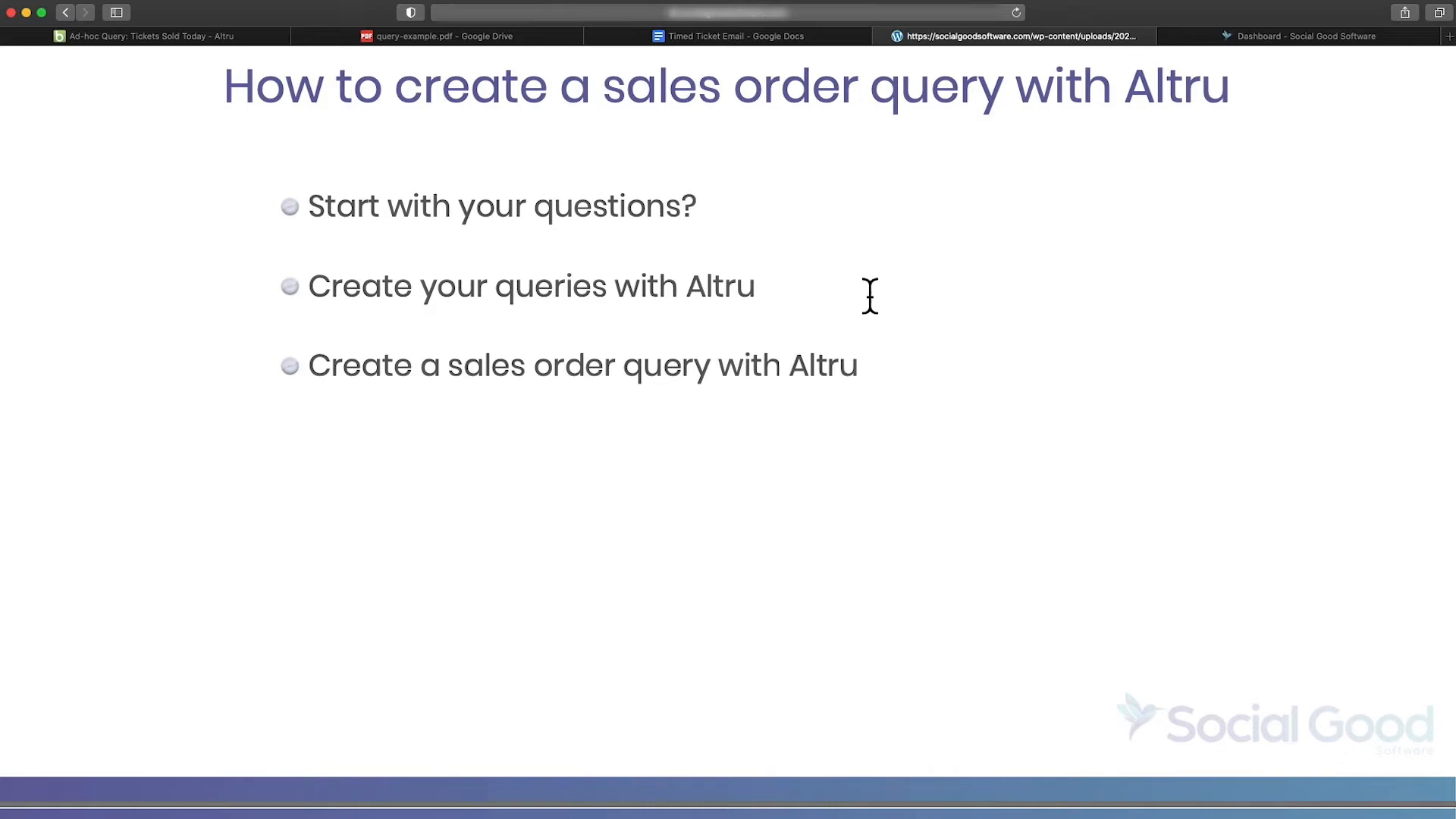
{"action": "scroll", "coordinate": [868, 297], "scroll_direction": "down", "scroll_amount": 12}
{"action": "scroll", "coordinate": [868, 297], "scroll_direction": "down", "scroll_amount": 15}
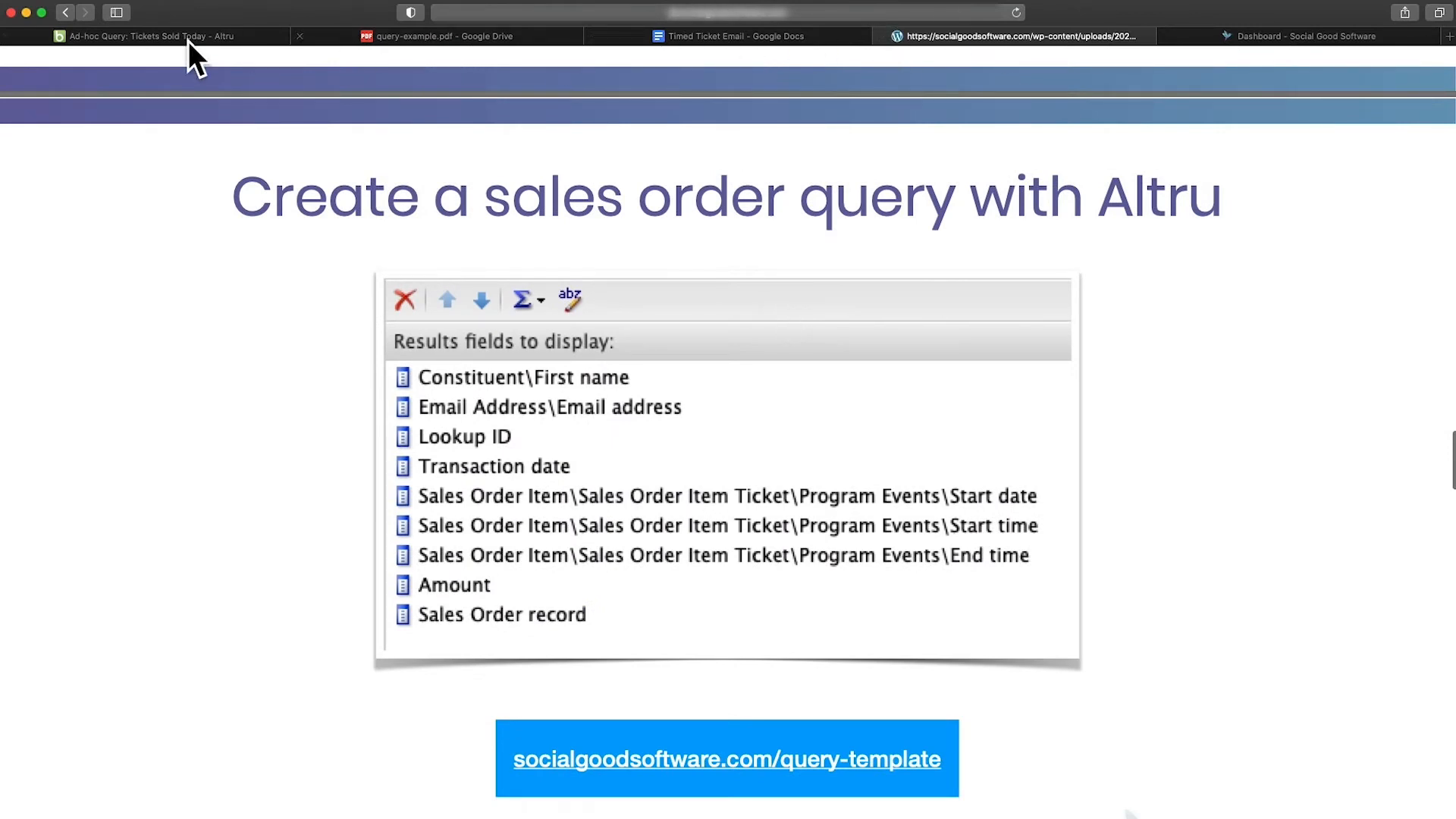
{"action": "left_click", "coordinate": [140, 41]}
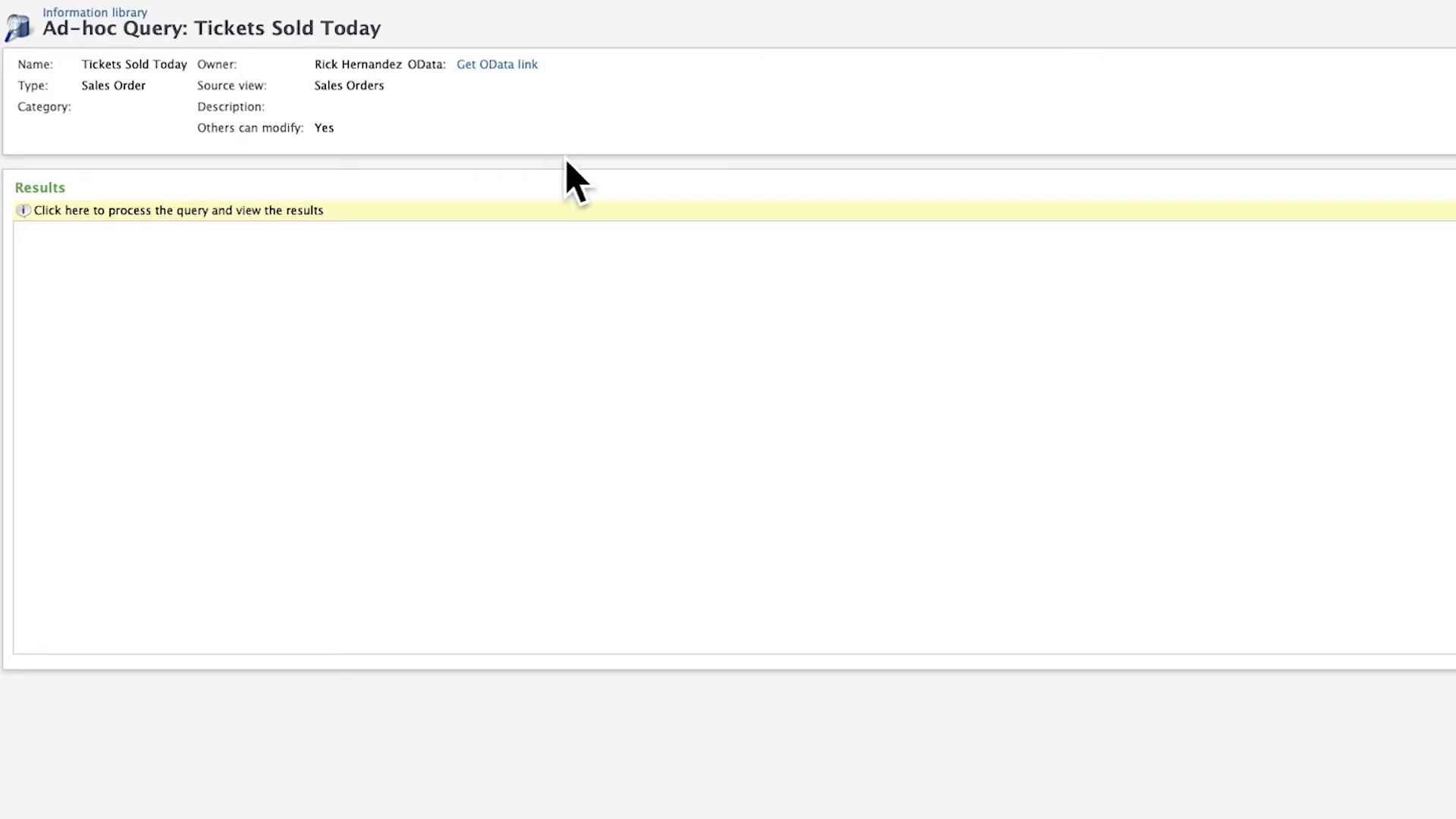
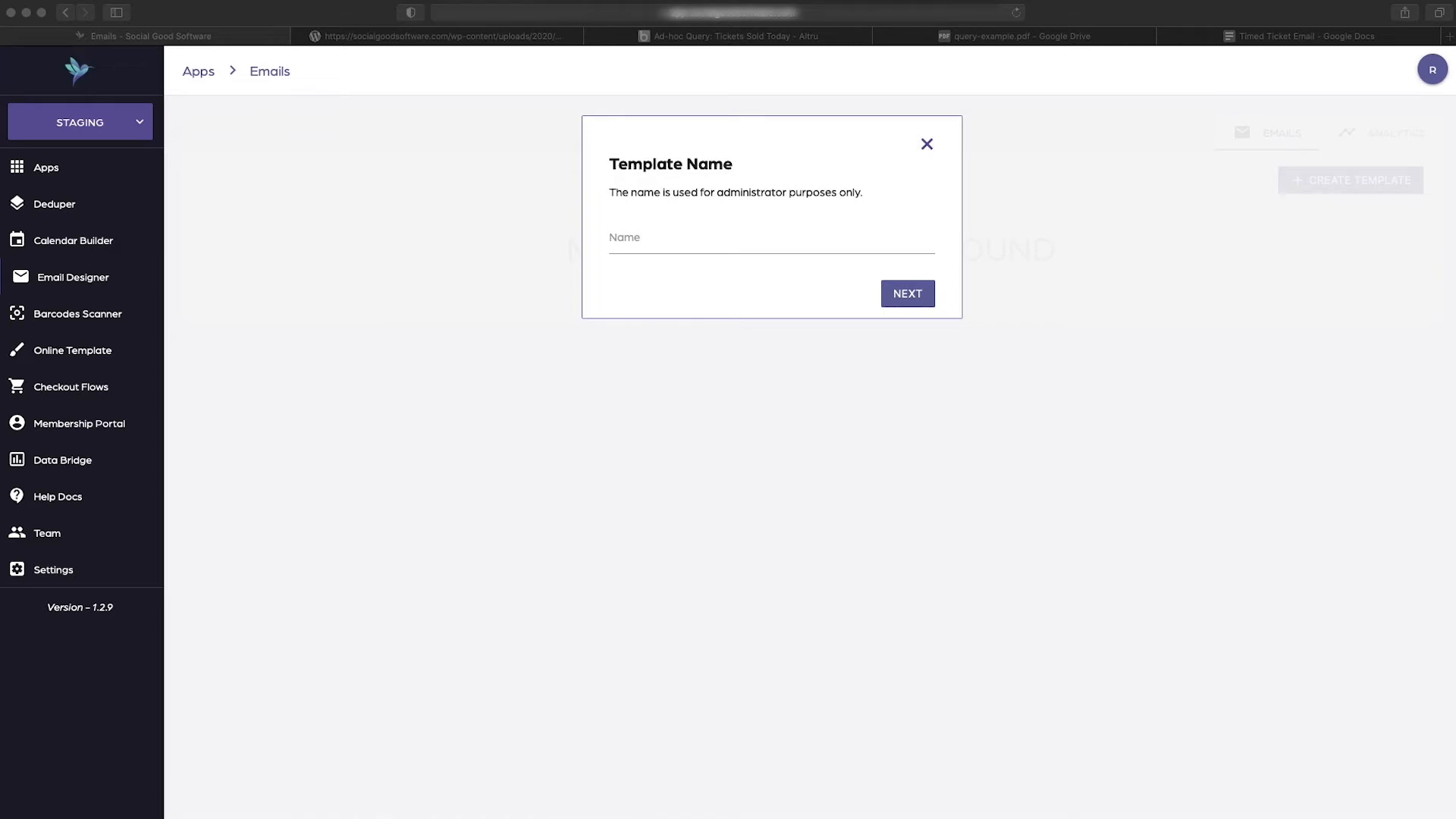
Name the new email template Tickets Sold Today and accept Transactional Email as its email type
{"action": "left_click", "coordinate": [734, 231]}
{"action": "type", "text": "Tickets Sold Today"}
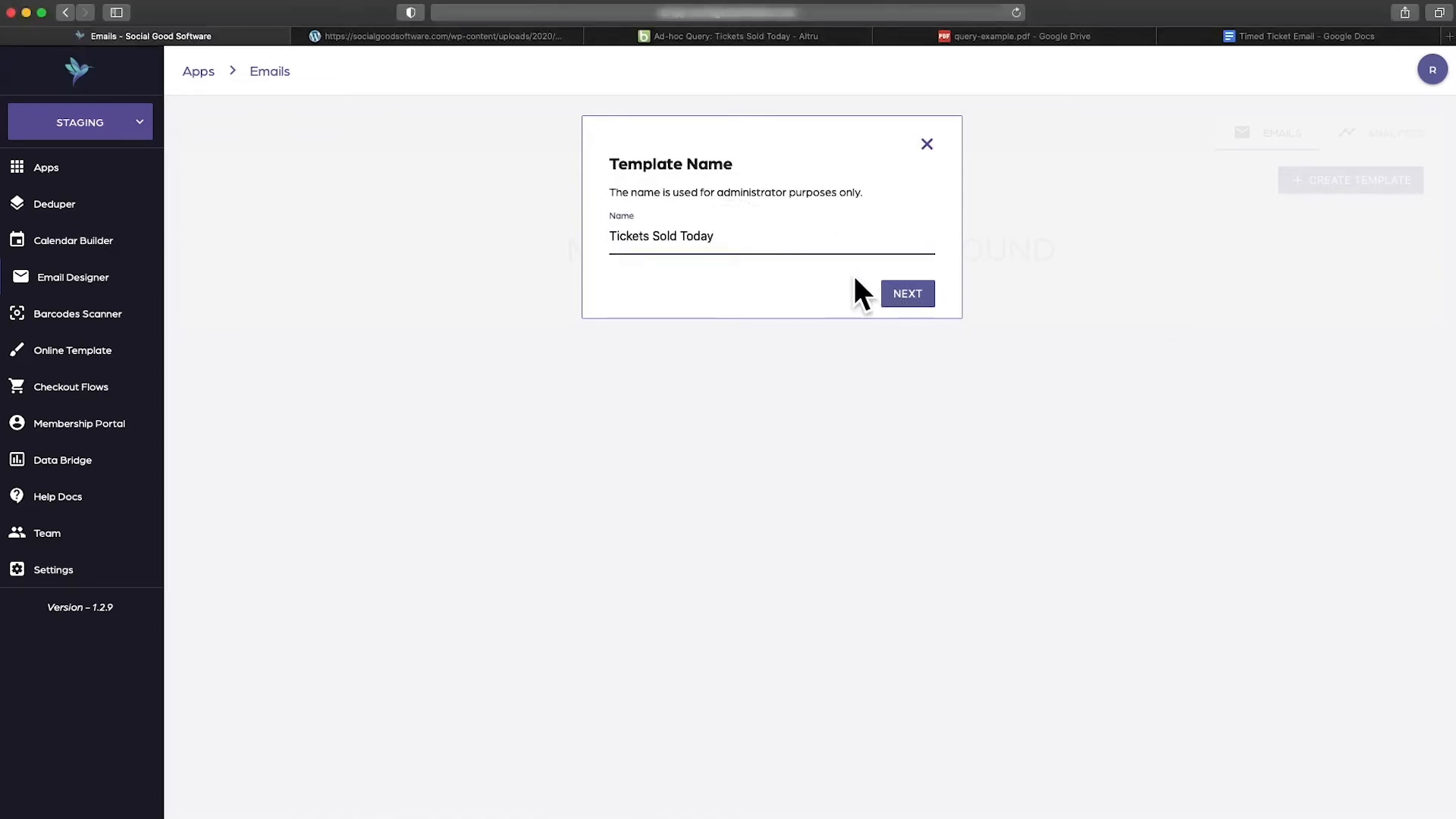
{"action": "left_click", "coordinate": [900, 296]}
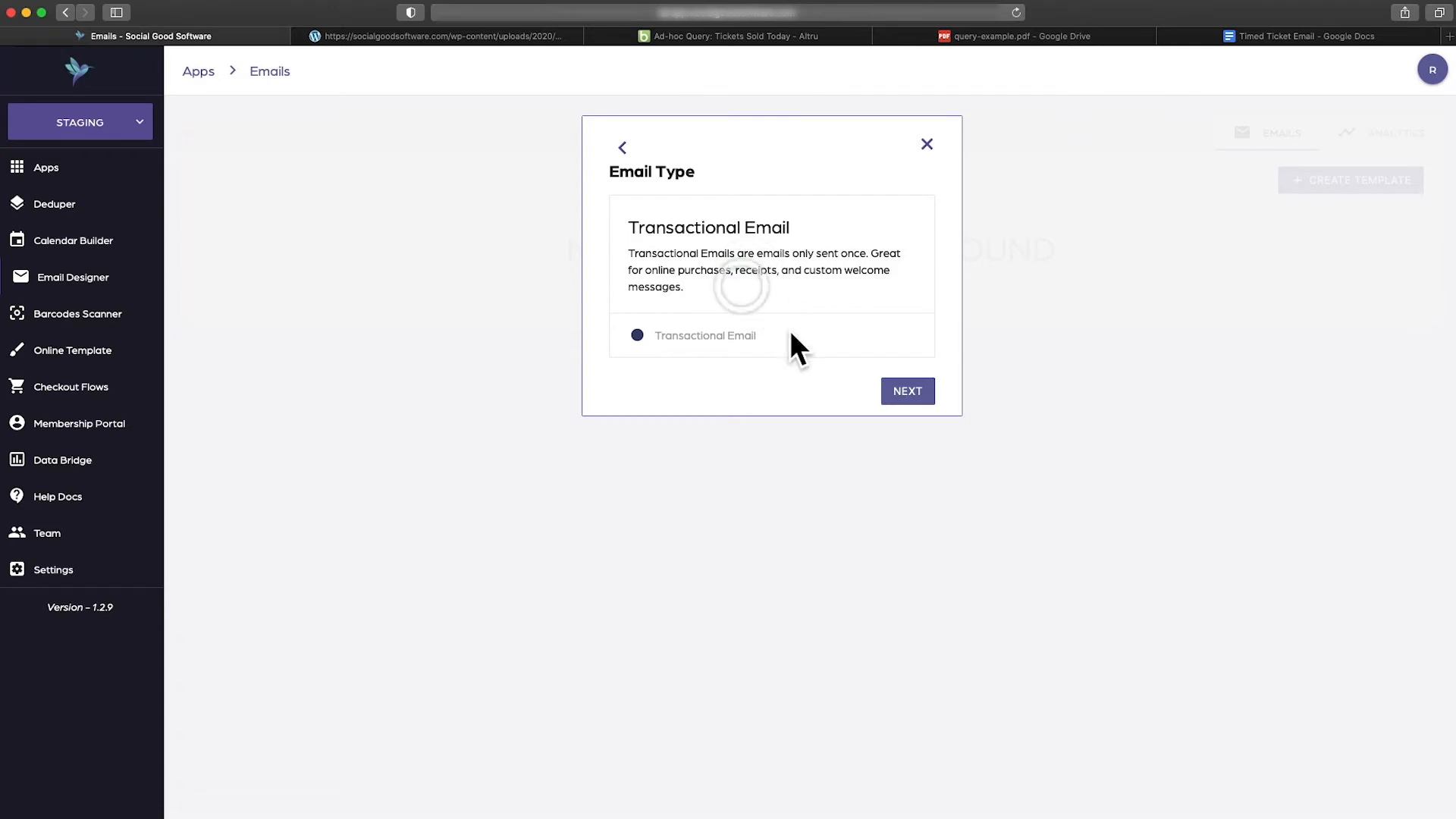
{"action": "left_click", "coordinate": [908, 392]}
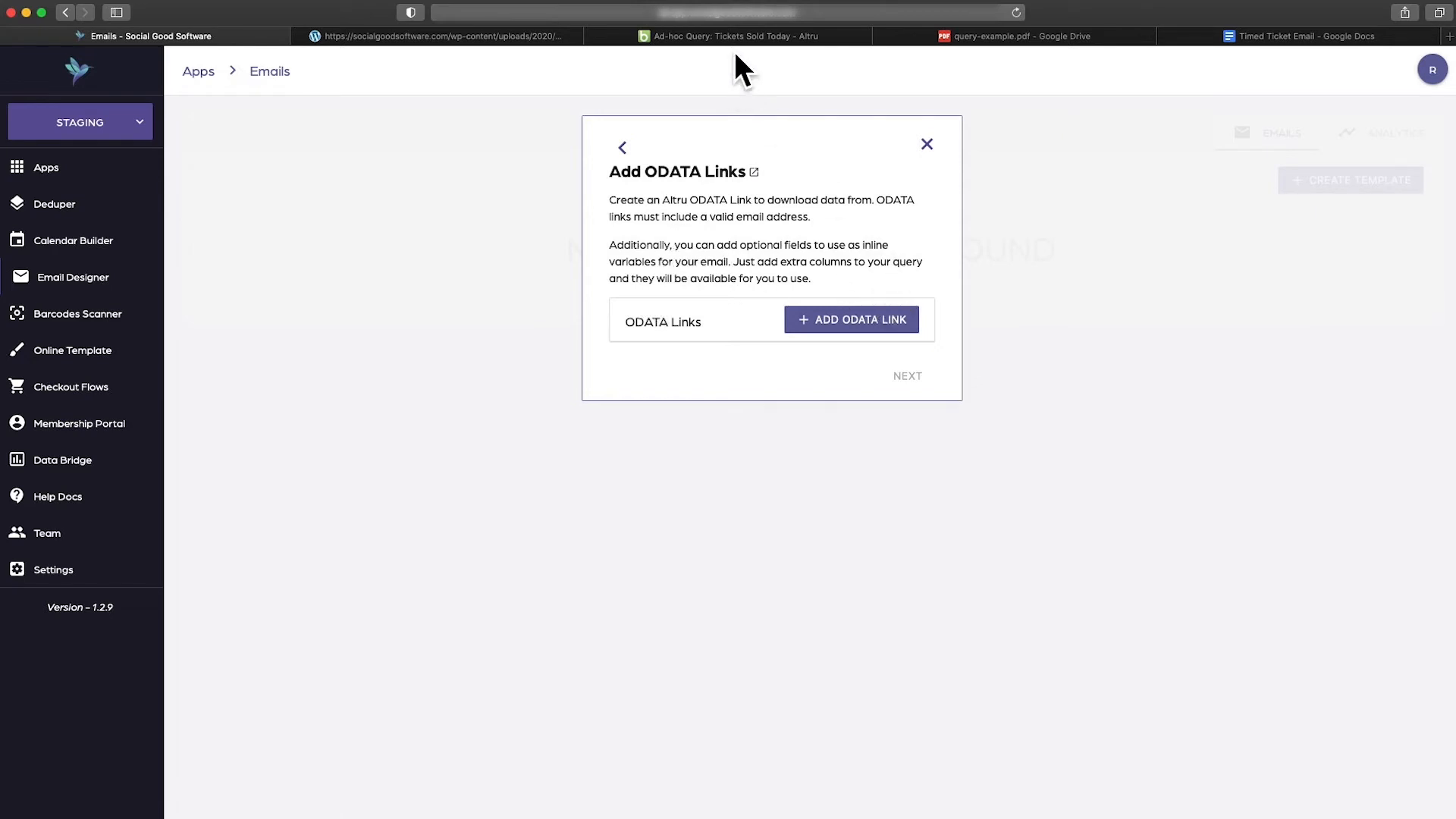
Switch to Altru, process the Tickets Sold Today query, and copy its OData link
{"action": "left_click", "coordinate": [806, 35]}
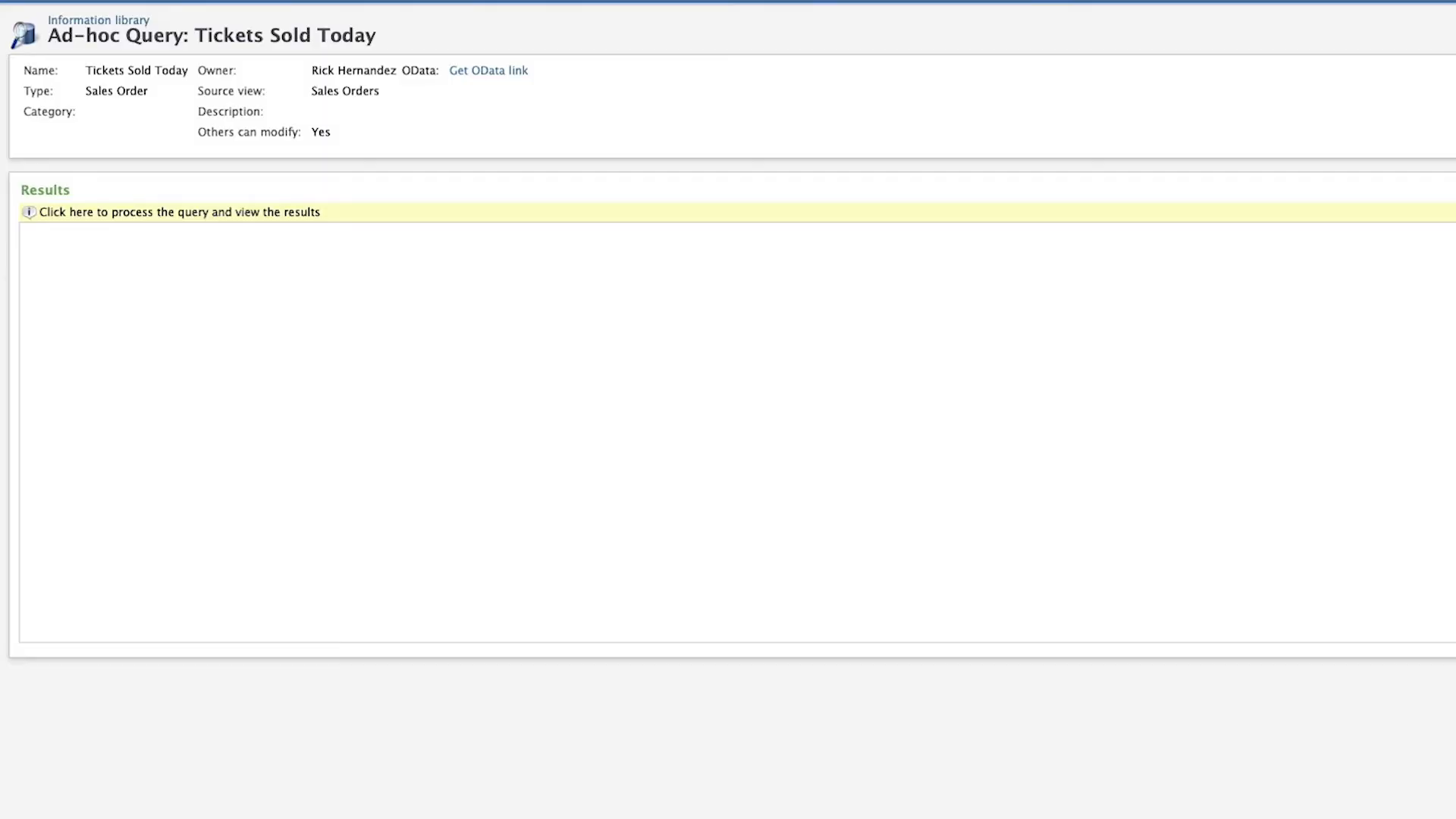
{"action": "left_click", "coordinate": [130, 212]}
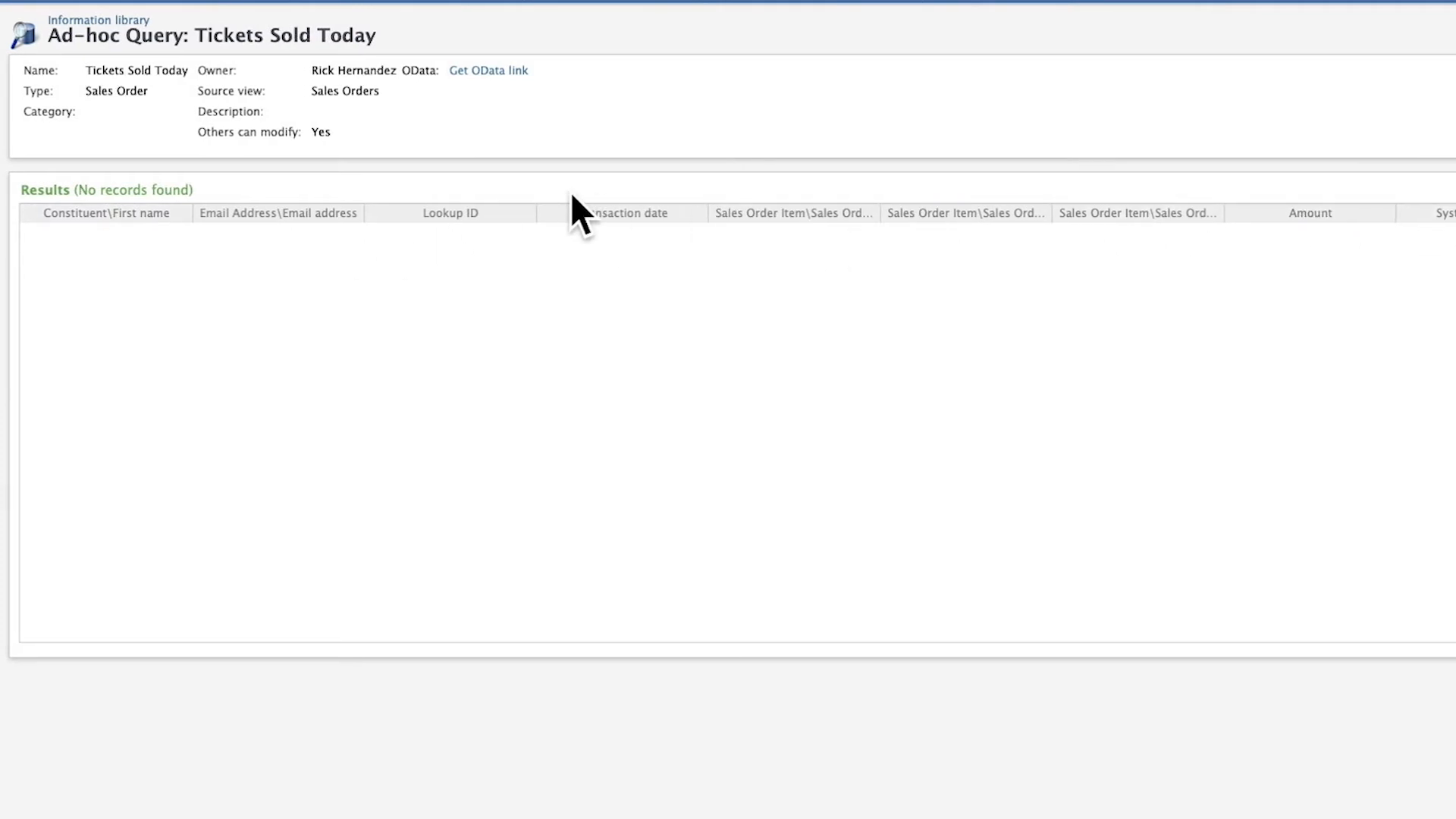
{"action": "left_click", "coordinate": [489, 71]}
{"action": "left_click", "coordinate": [588, 485]}
{"action": "left_click", "coordinate": [1084, 533]}
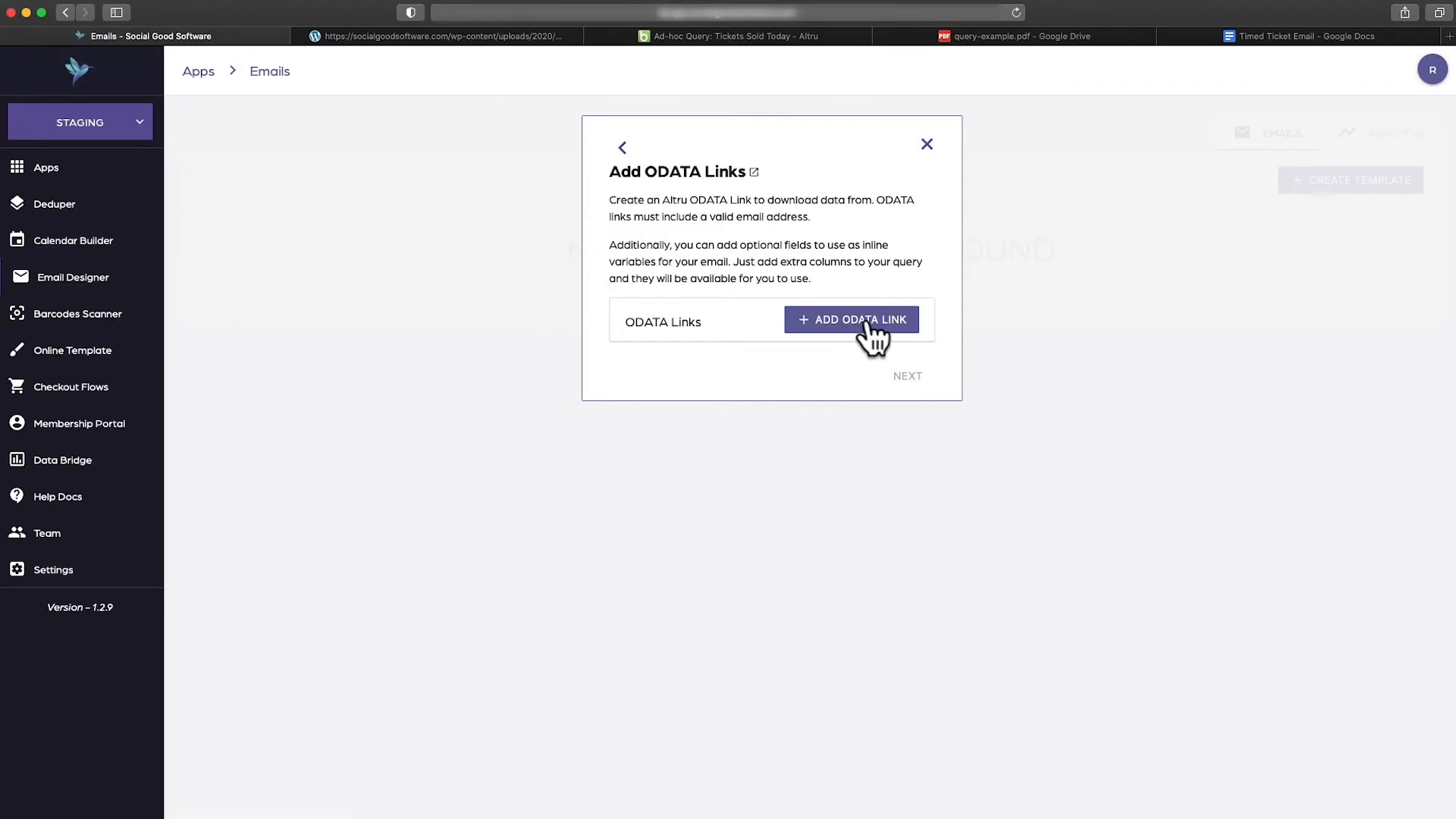
In Social Good Software, add the copied Tickets Sold Today ODATA link to the email template and validate it
{"action": "left_click", "coordinate": [868, 322]}
{"action": "key", "text": "super+v"}
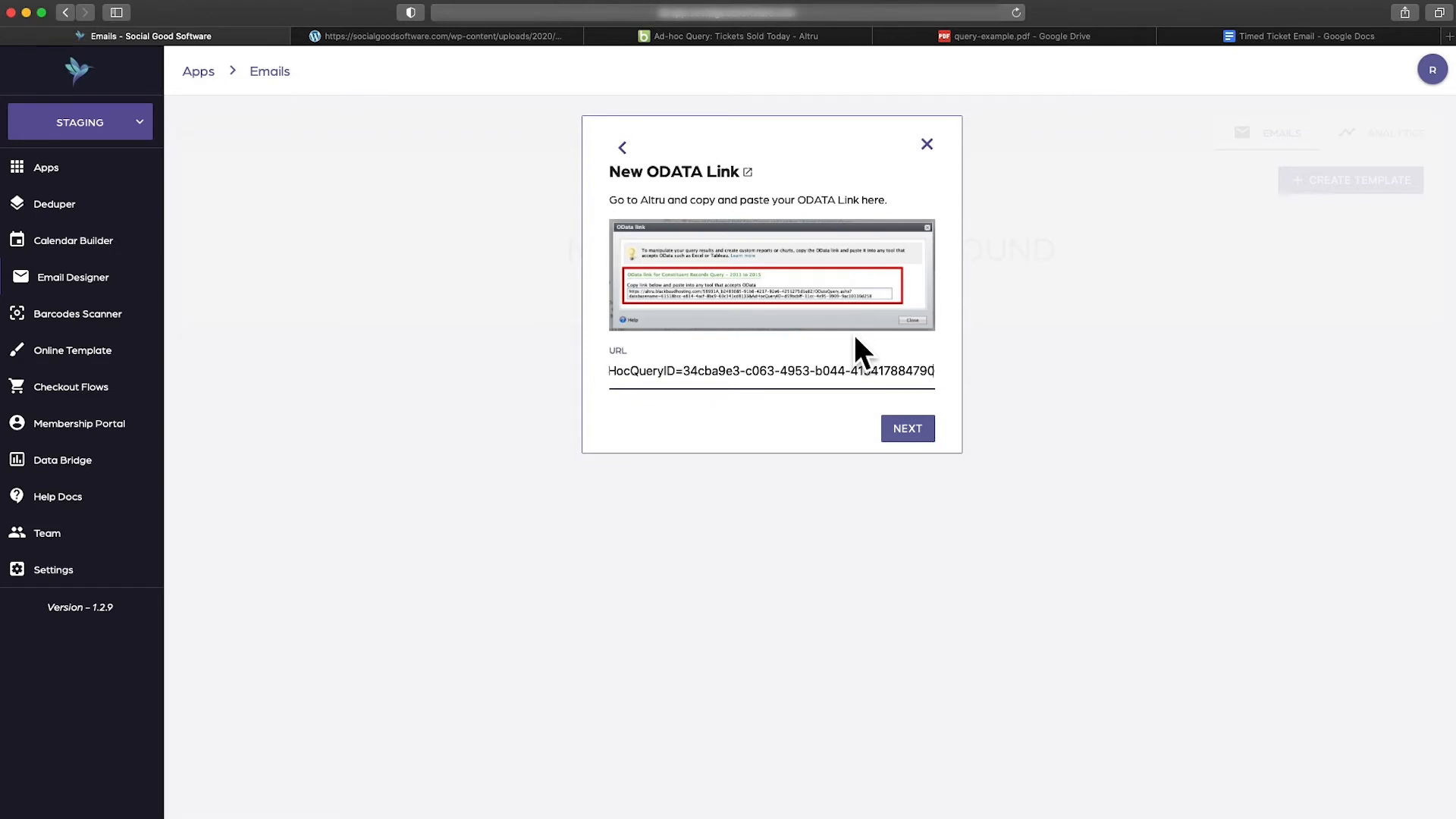
{"action": "left_click", "coordinate": [910, 438]}
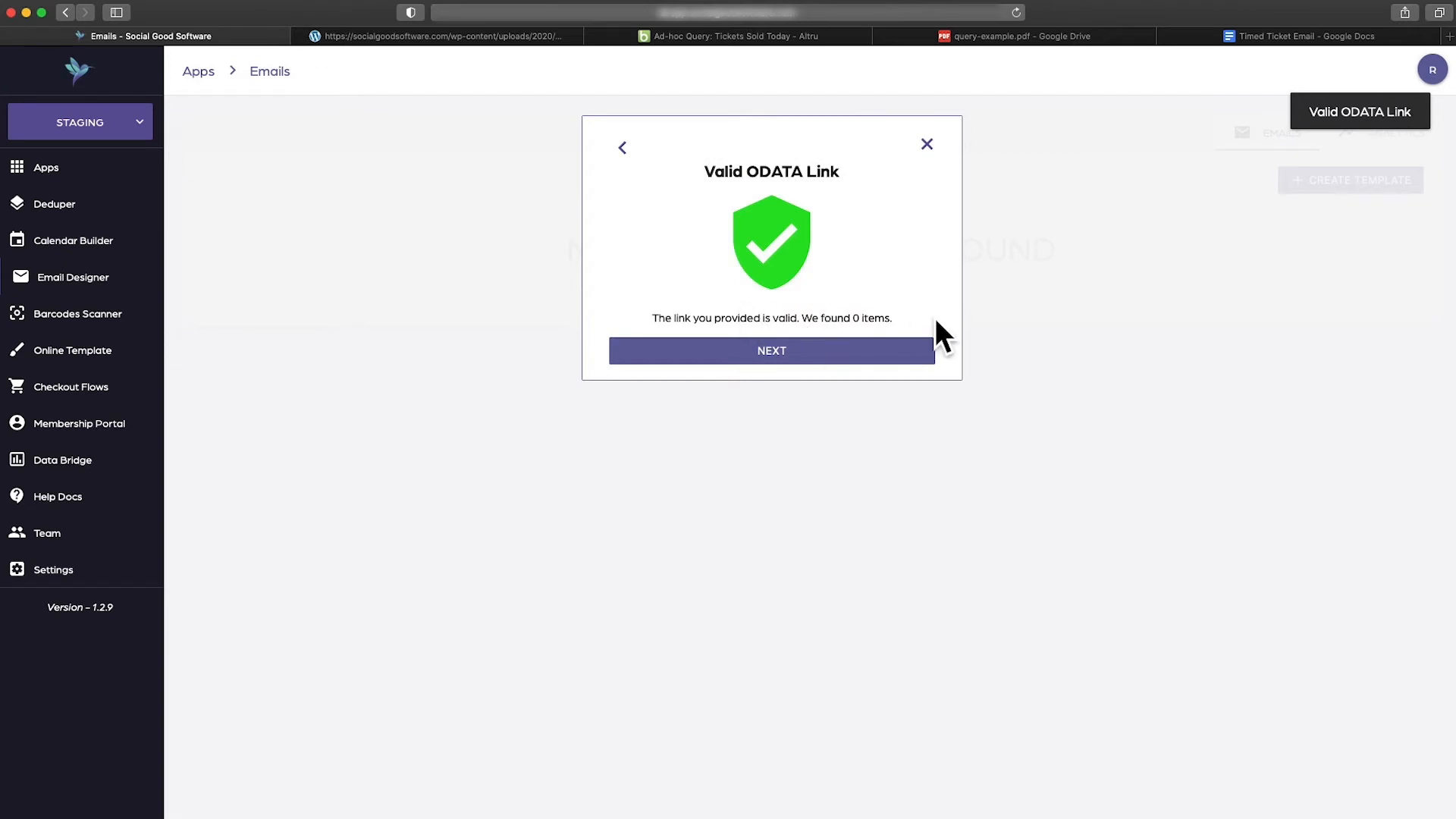
{"action": "left_click", "coordinate": [772, 354]}
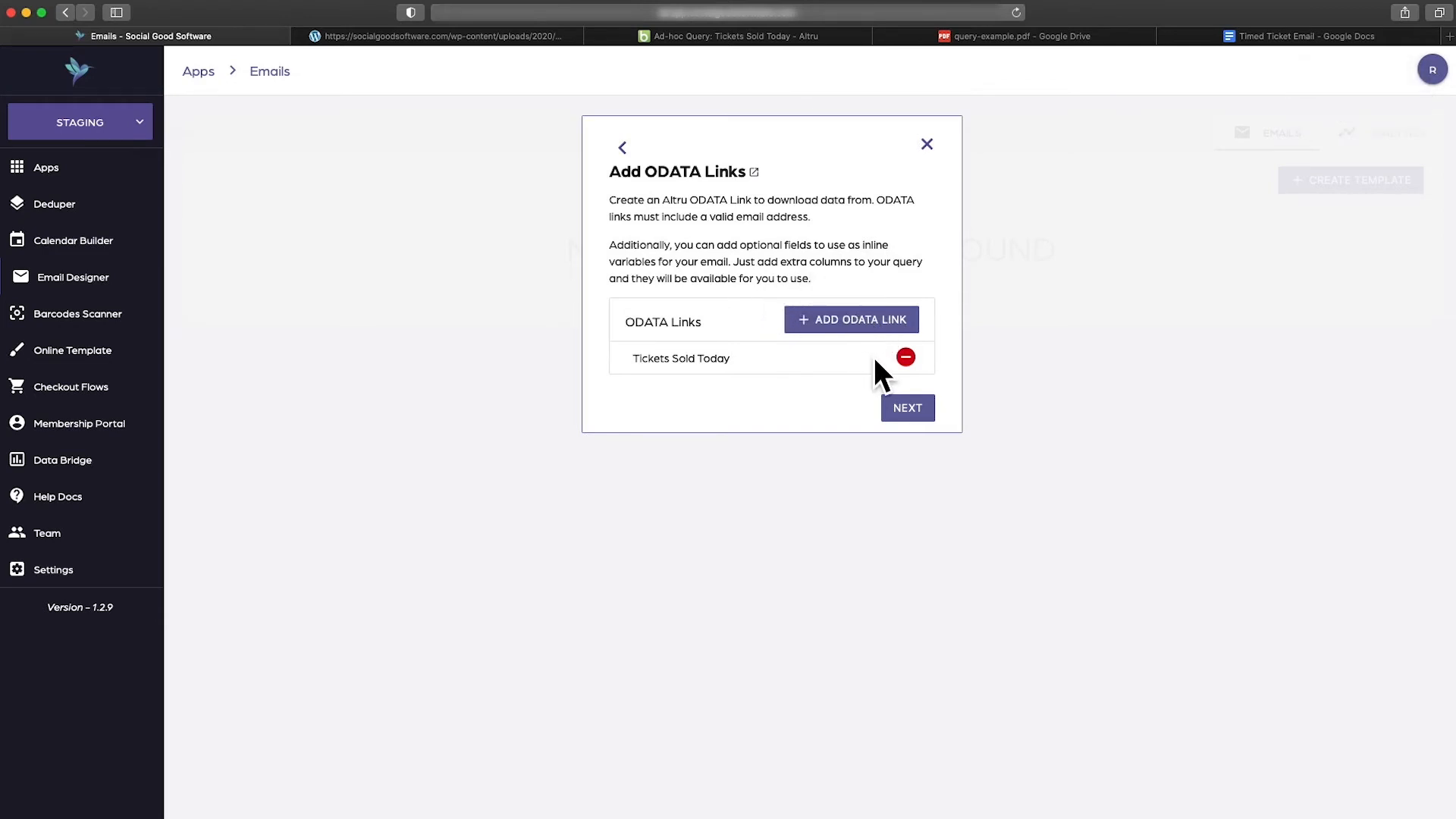
Review the mapped Altru data fields and set the recipient email address field to Email Address\Email address
{"action": "left_click", "coordinate": [910, 410]}
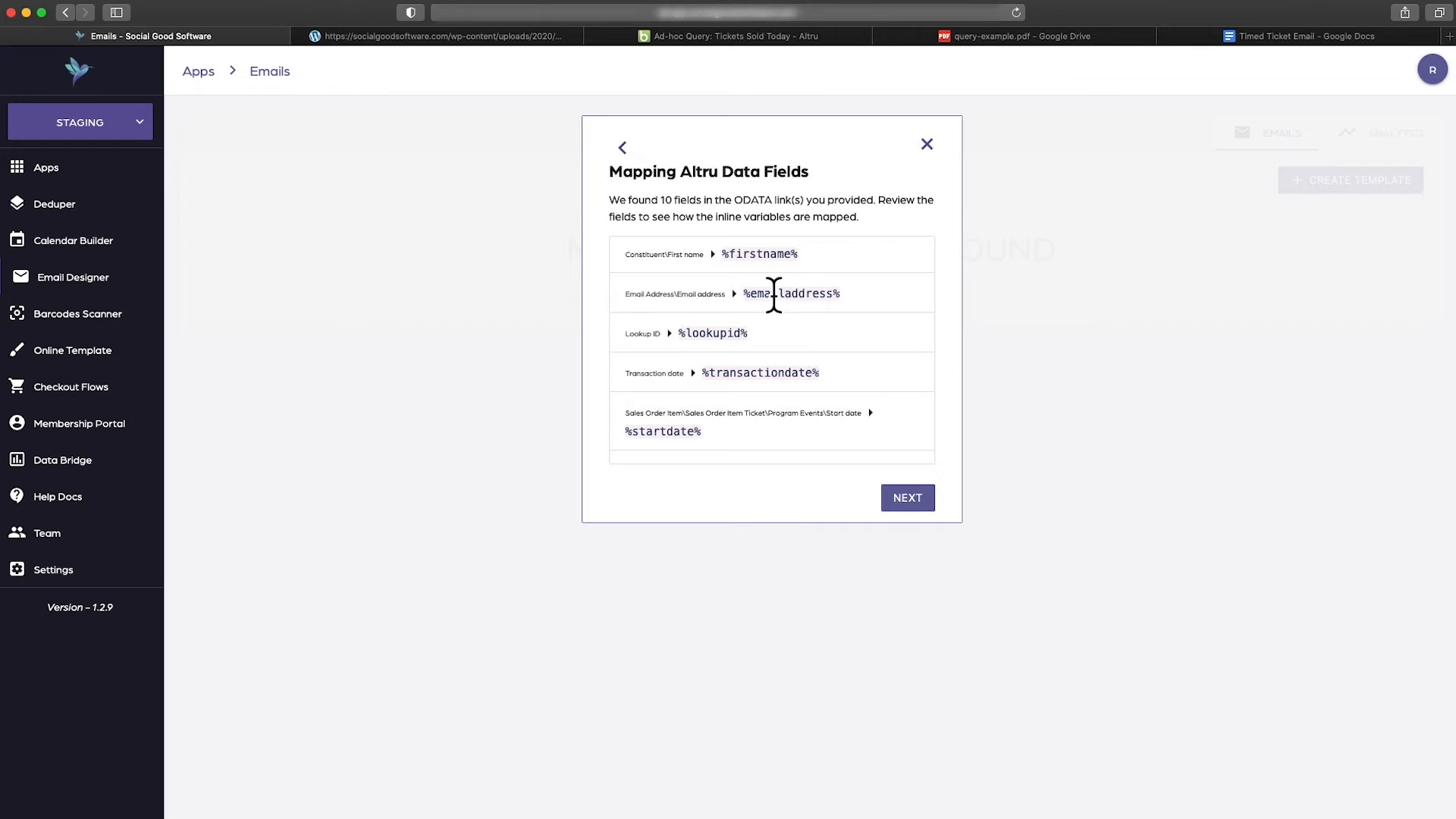
{"action": "scroll", "coordinate": [747, 326], "scroll_direction": "down", "scroll_amount": 5}
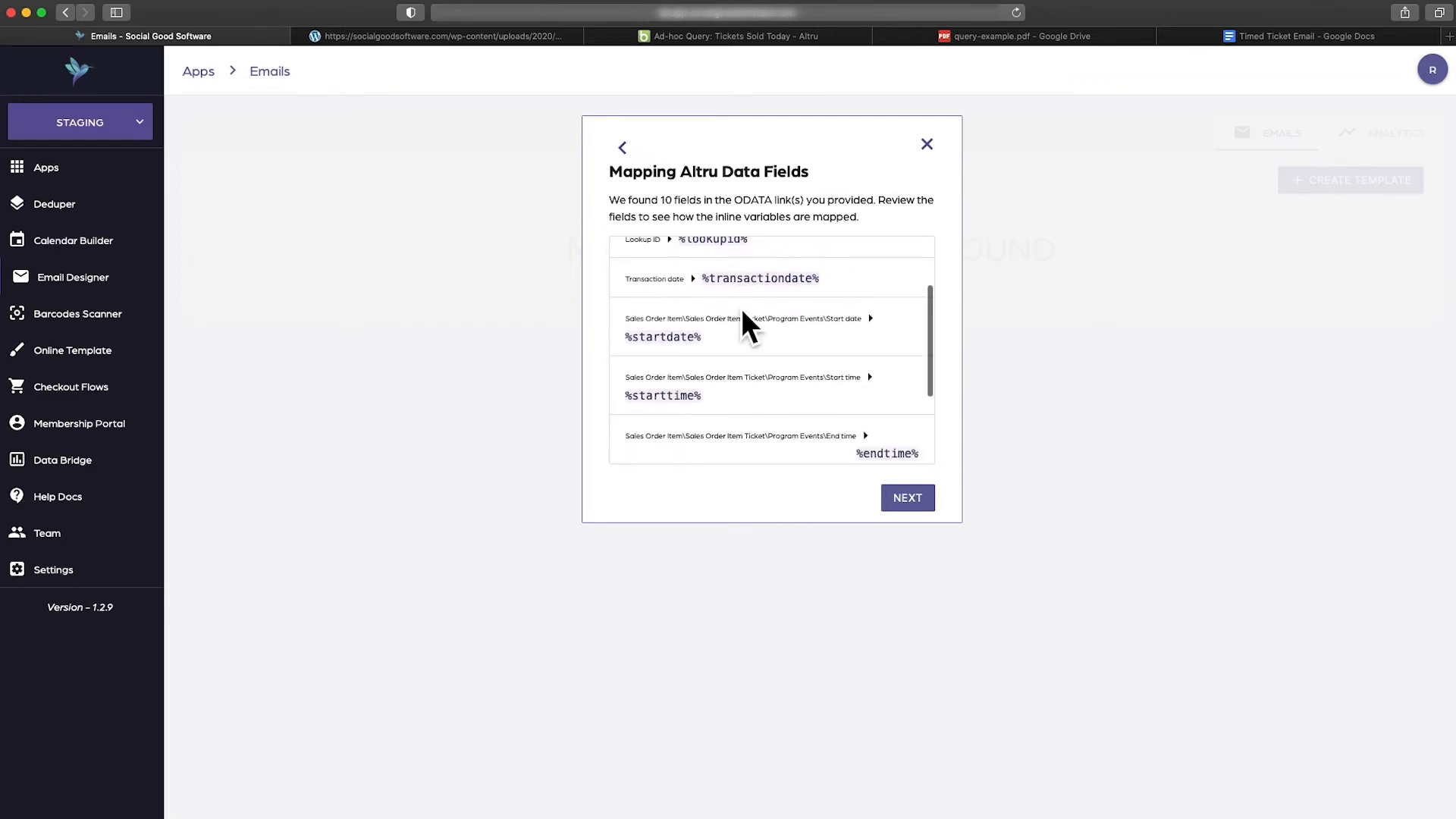
{"action": "scroll", "coordinate": [742, 358], "scroll_direction": "up", "scroll_amount": 5}
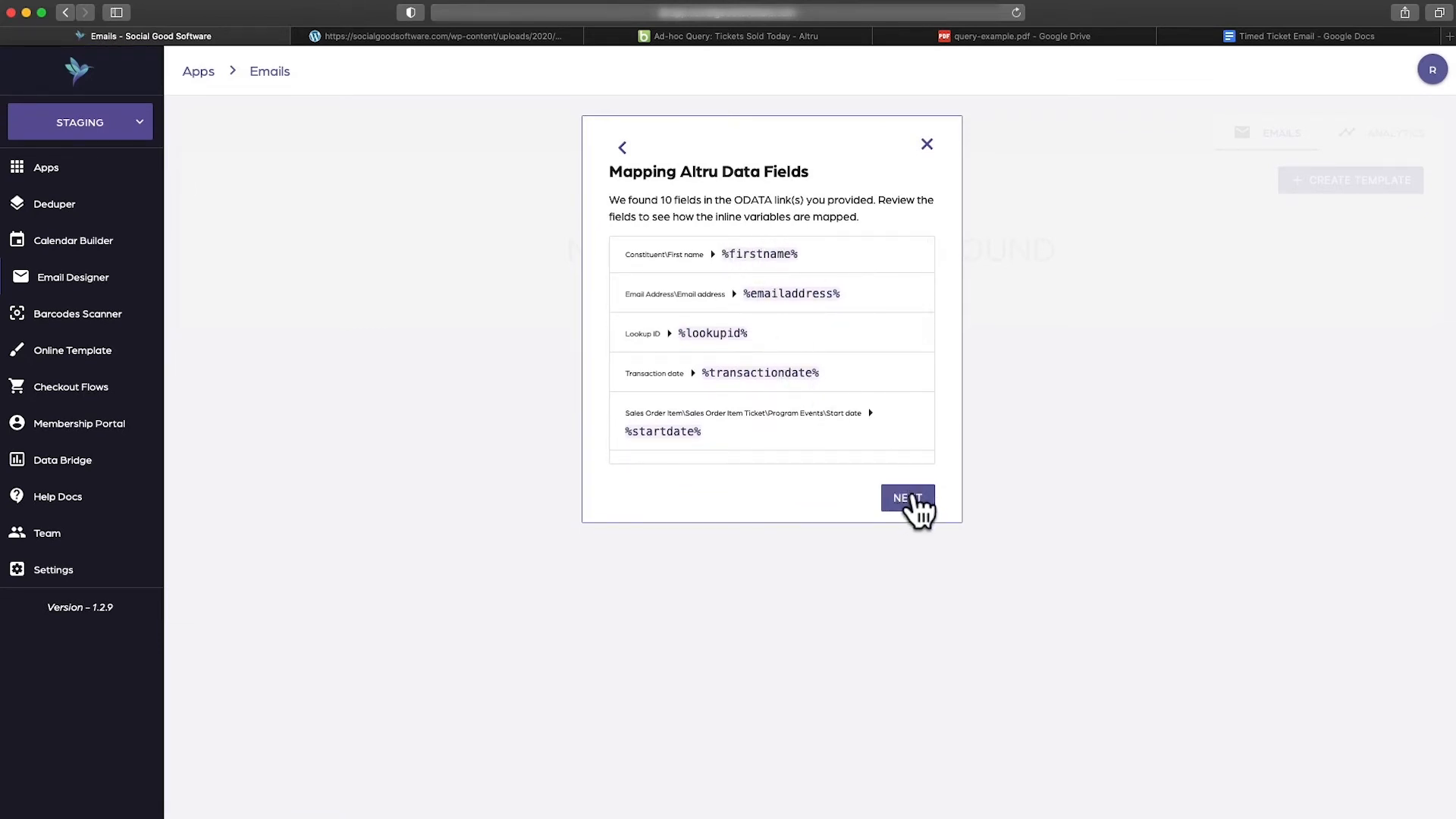
{"action": "left_click", "coordinate": [919, 502]}
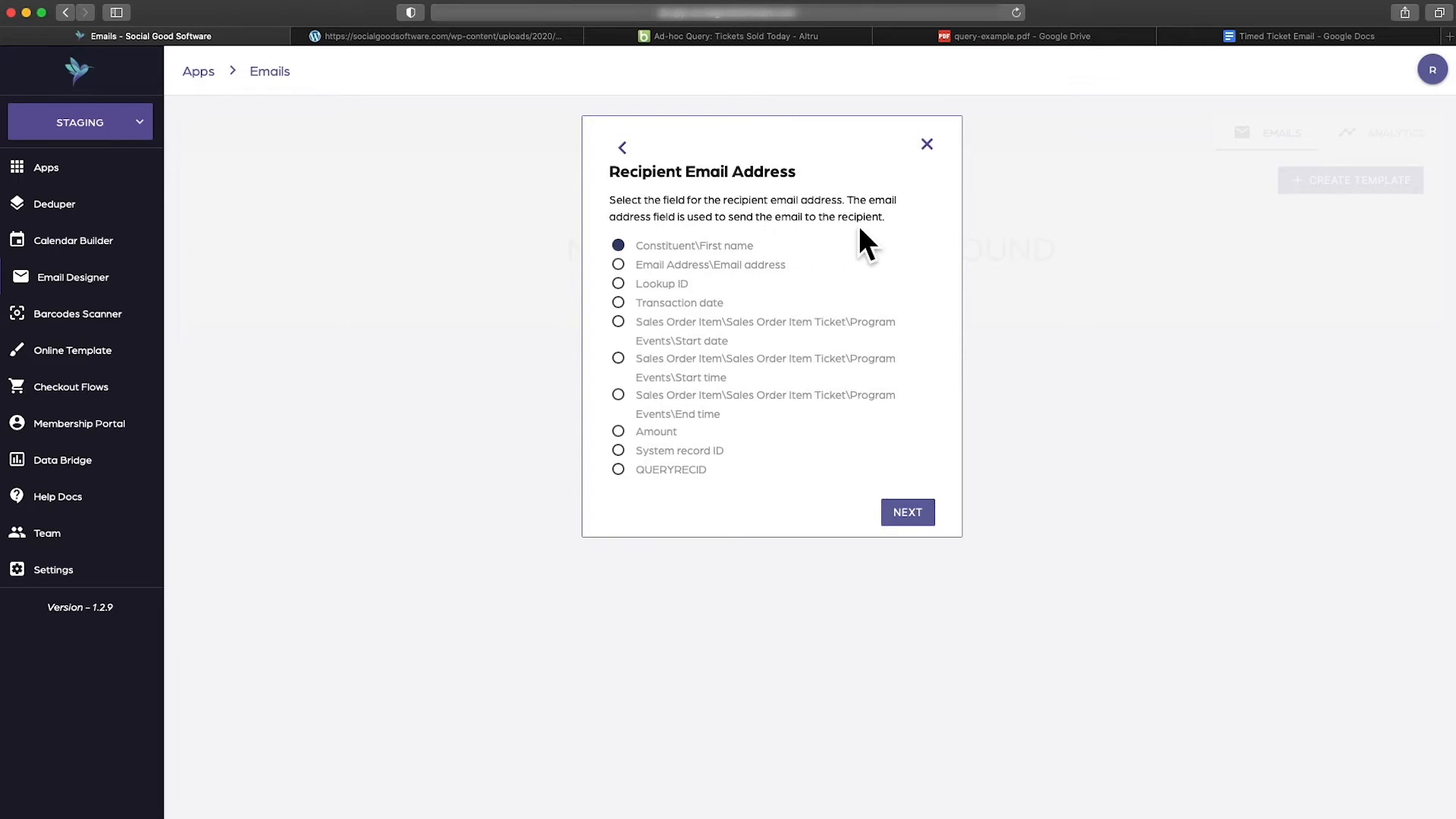
{"action": "left_click", "coordinate": [763, 266]}
{"action": "left_click", "coordinate": [916, 522]}
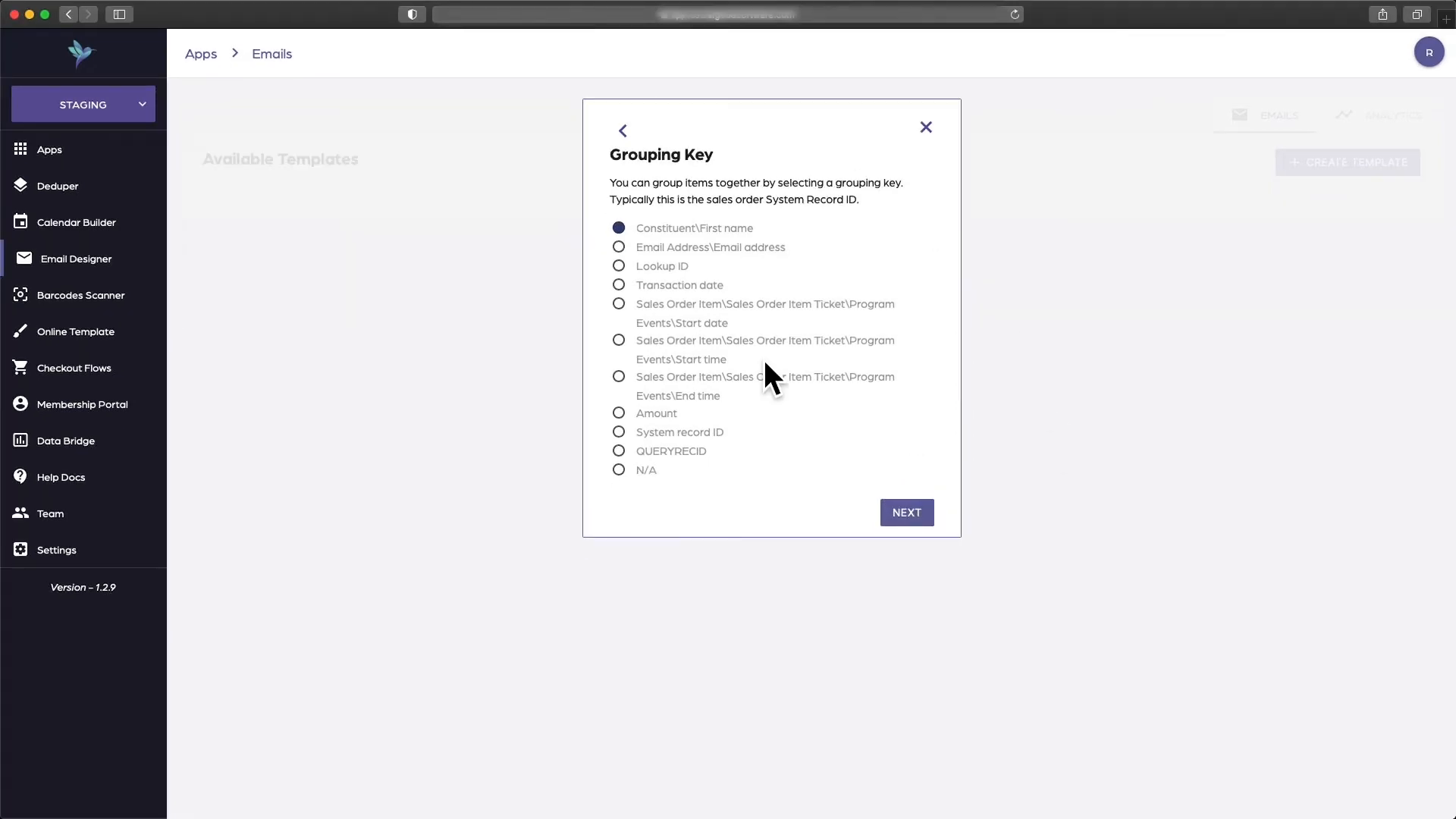
Set the grouping key to System record ID and leave all grouped fields disabled
{"action": "left_click", "coordinate": [711, 434]}
{"action": "left_click", "coordinate": [924, 516]}
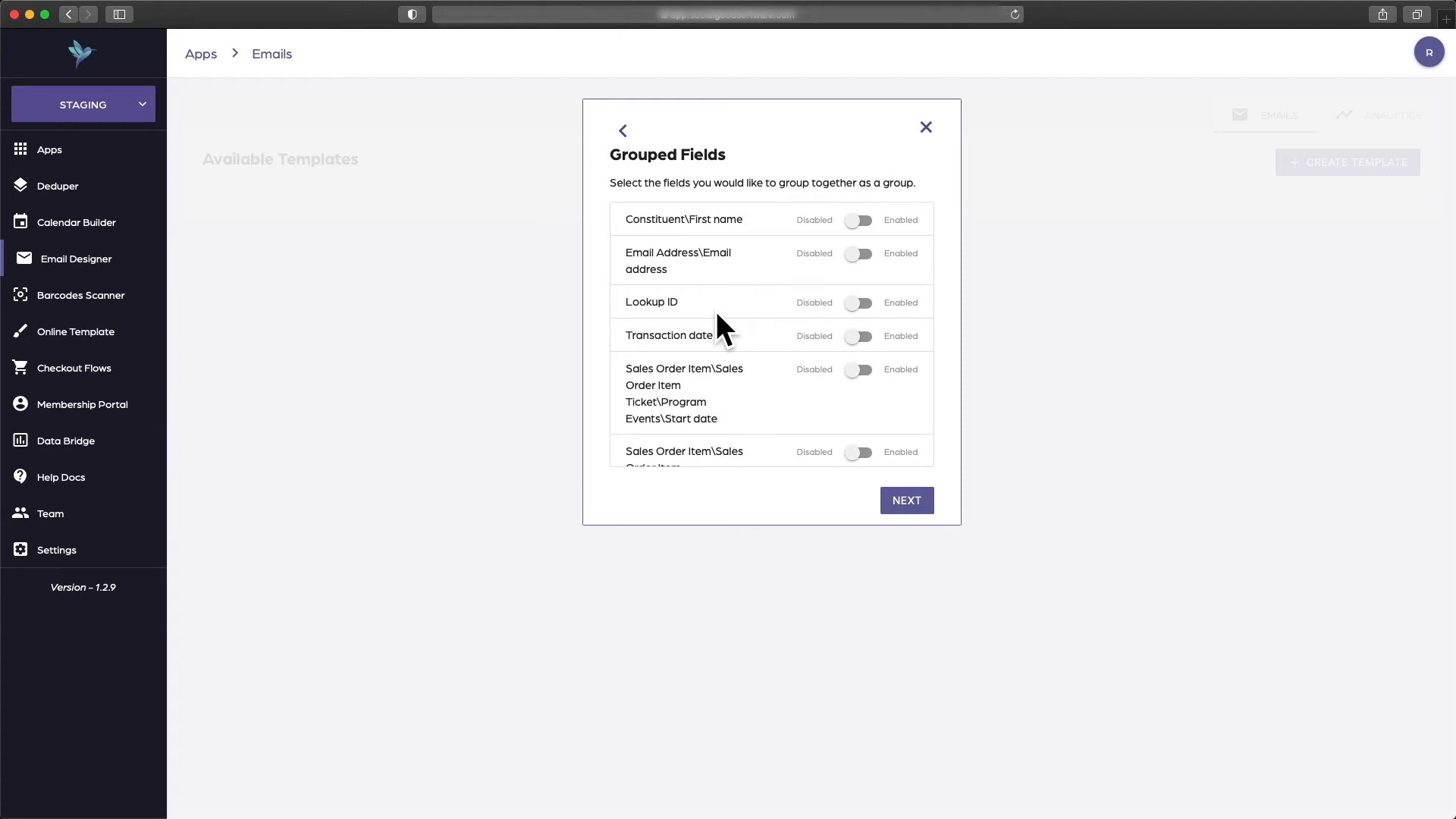
{"action": "scroll", "coordinate": [736, 308], "scroll_direction": "down", "scroll_amount": 5}
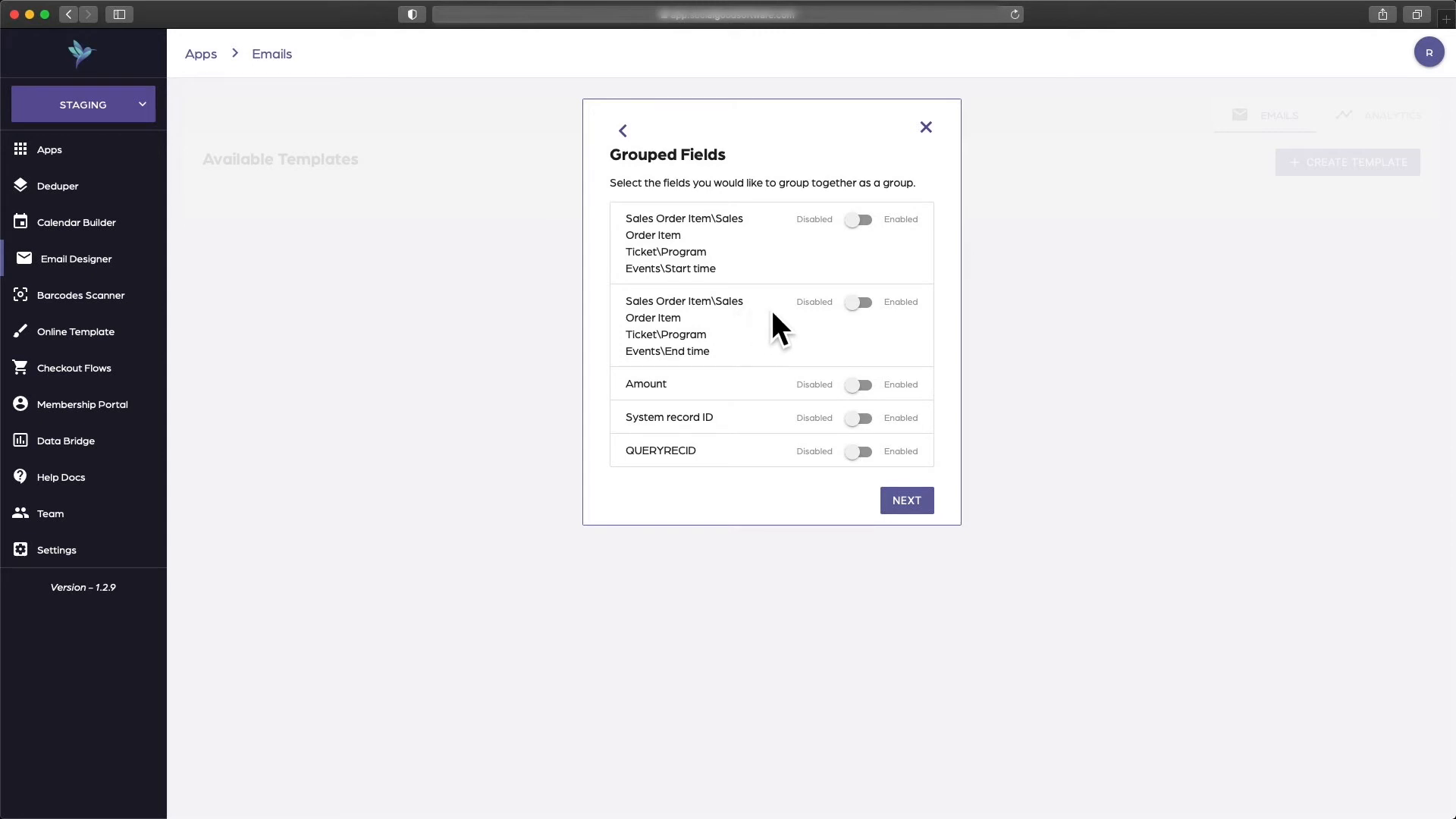
{"action": "left_click", "coordinate": [907, 501]}
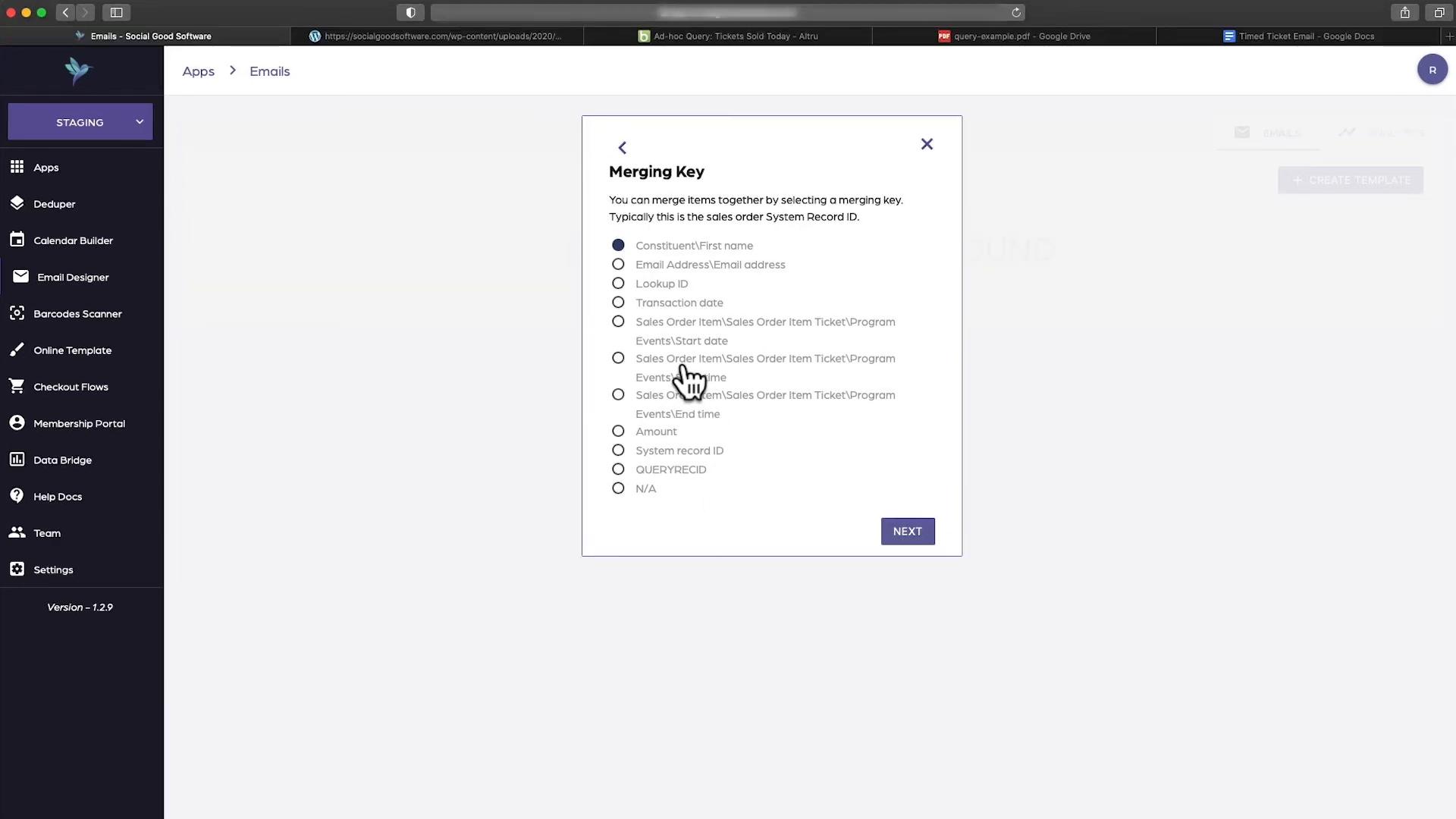
Set the merging key to N/A and the note type to Emailed Receipt
{"action": "left_click", "coordinate": [645, 490]}
{"action": "left_click", "coordinate": [908, 531]}
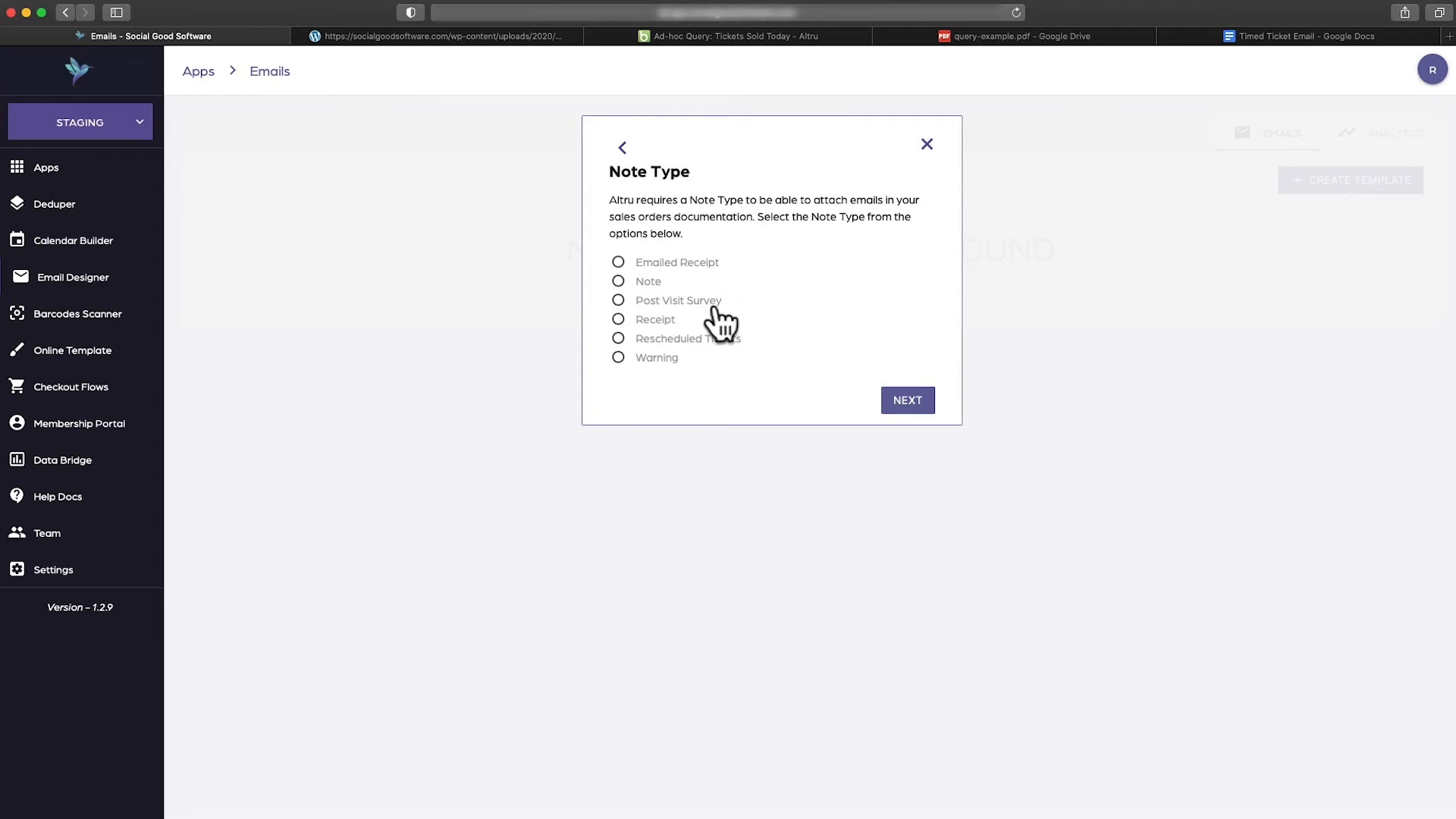
{"action": "left_click", "coordinate": [618, 261]}
{"action": "left_click", "coordinate": [895, 401]}
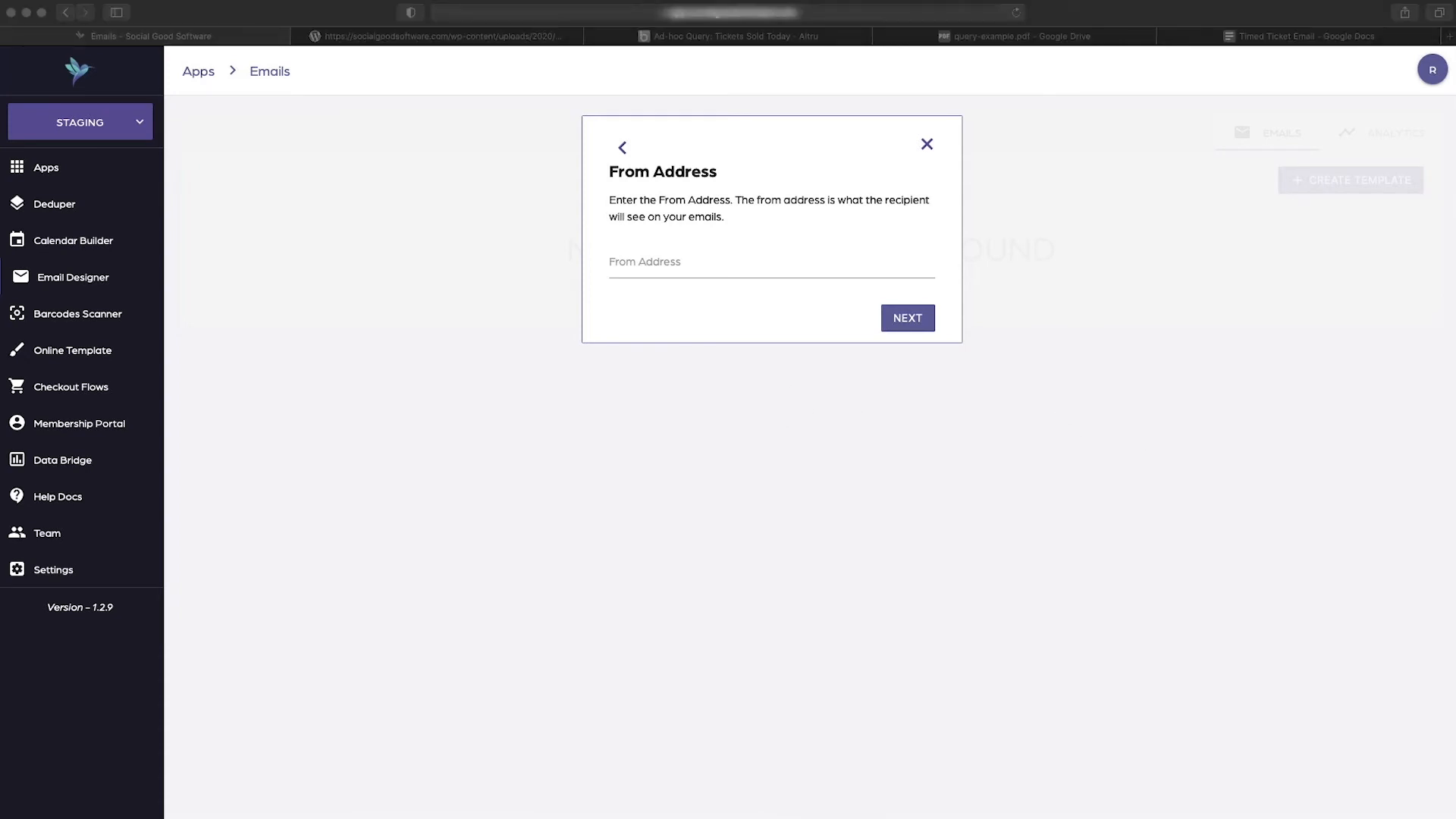
Enter the sender's email as the From Address and set the From Name to Social Good Software
{"action": "left_click", "coordinate": [650, 251]}
{"action": "key", "text": "super+v"}
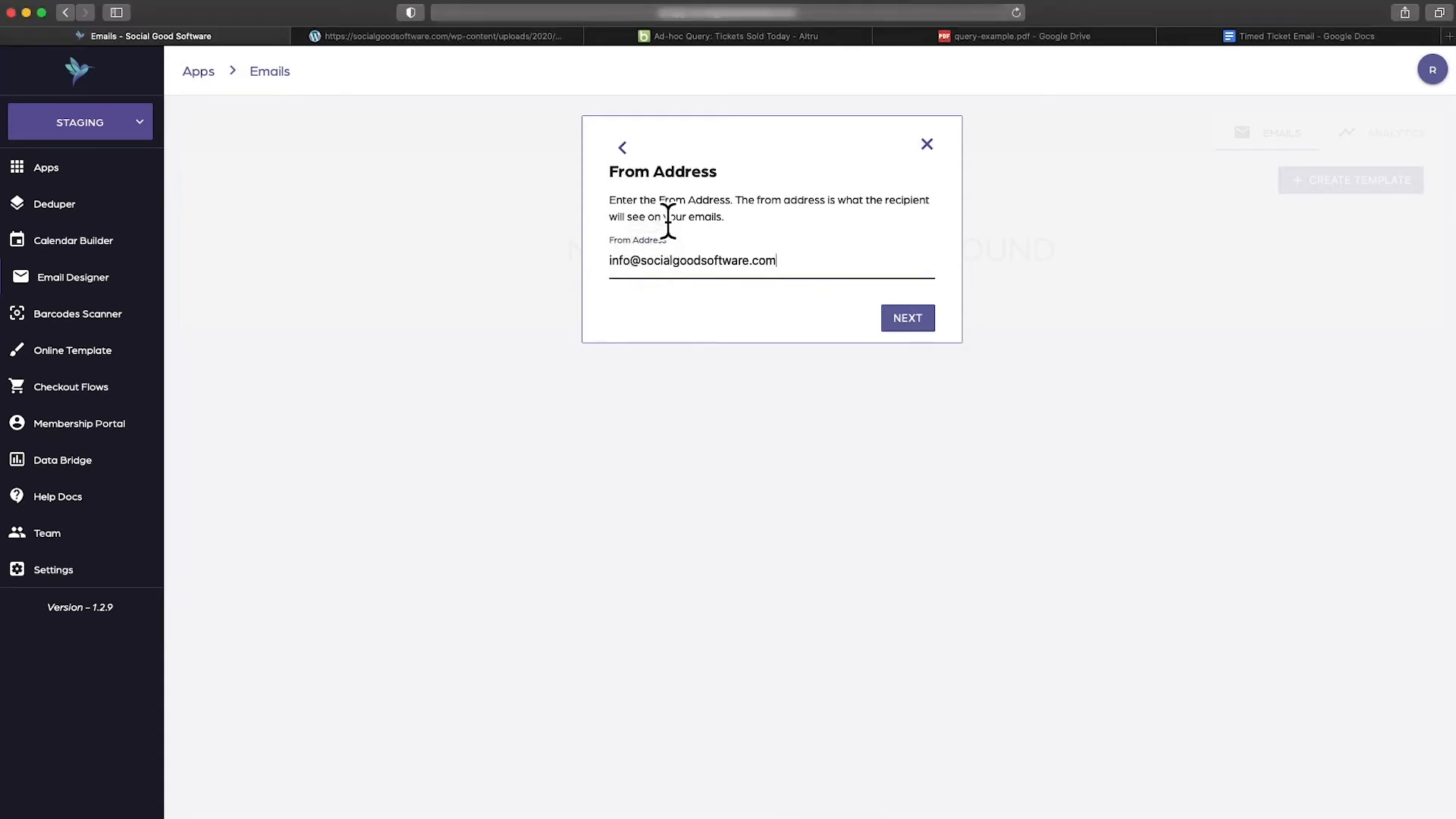
{"action": "left_click", "coordinate": [906, 317]}
{"action": "left_click", "coordinate": [676, 266]}
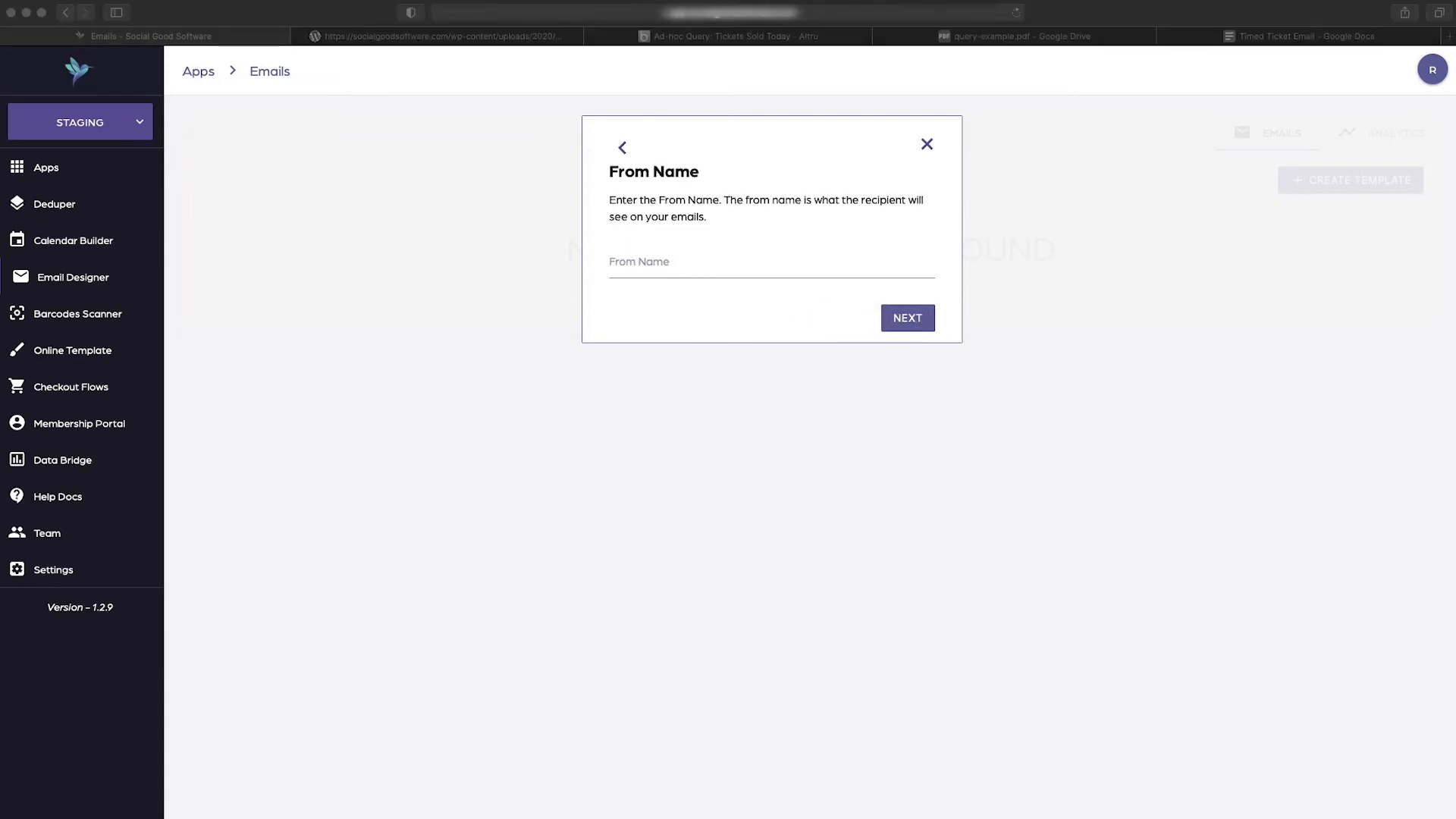
{"action": "left_click", "coordinate": [735, 254]}
{"action": "type", "text": "Social Good Software"}
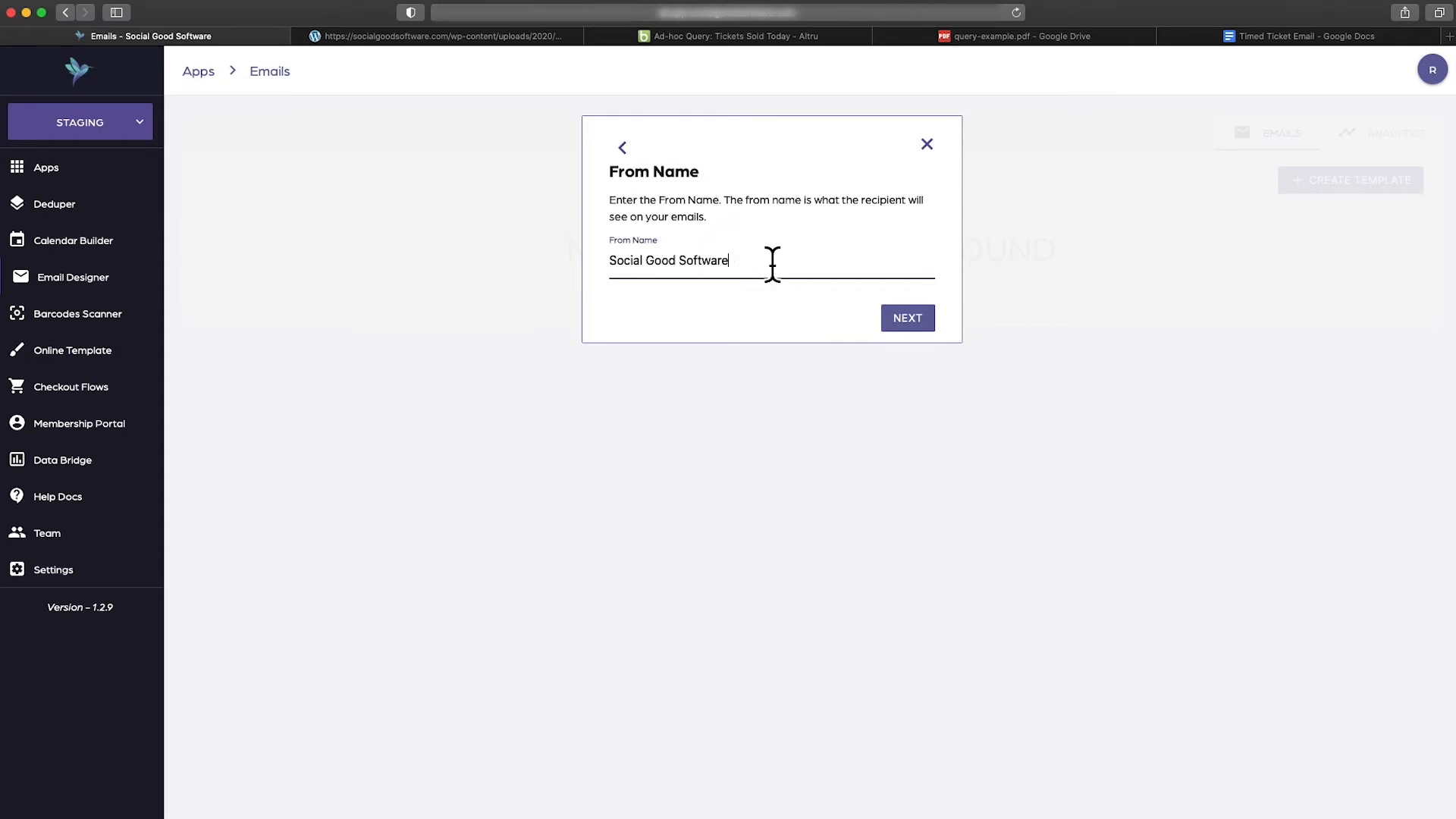
{"action": "left_click", "coordinate": [897, 318]}
Enter the reply-to email address and leave the CC and BCC addresses blank
{"action": "left_click", "coordinate": [614, 262]}
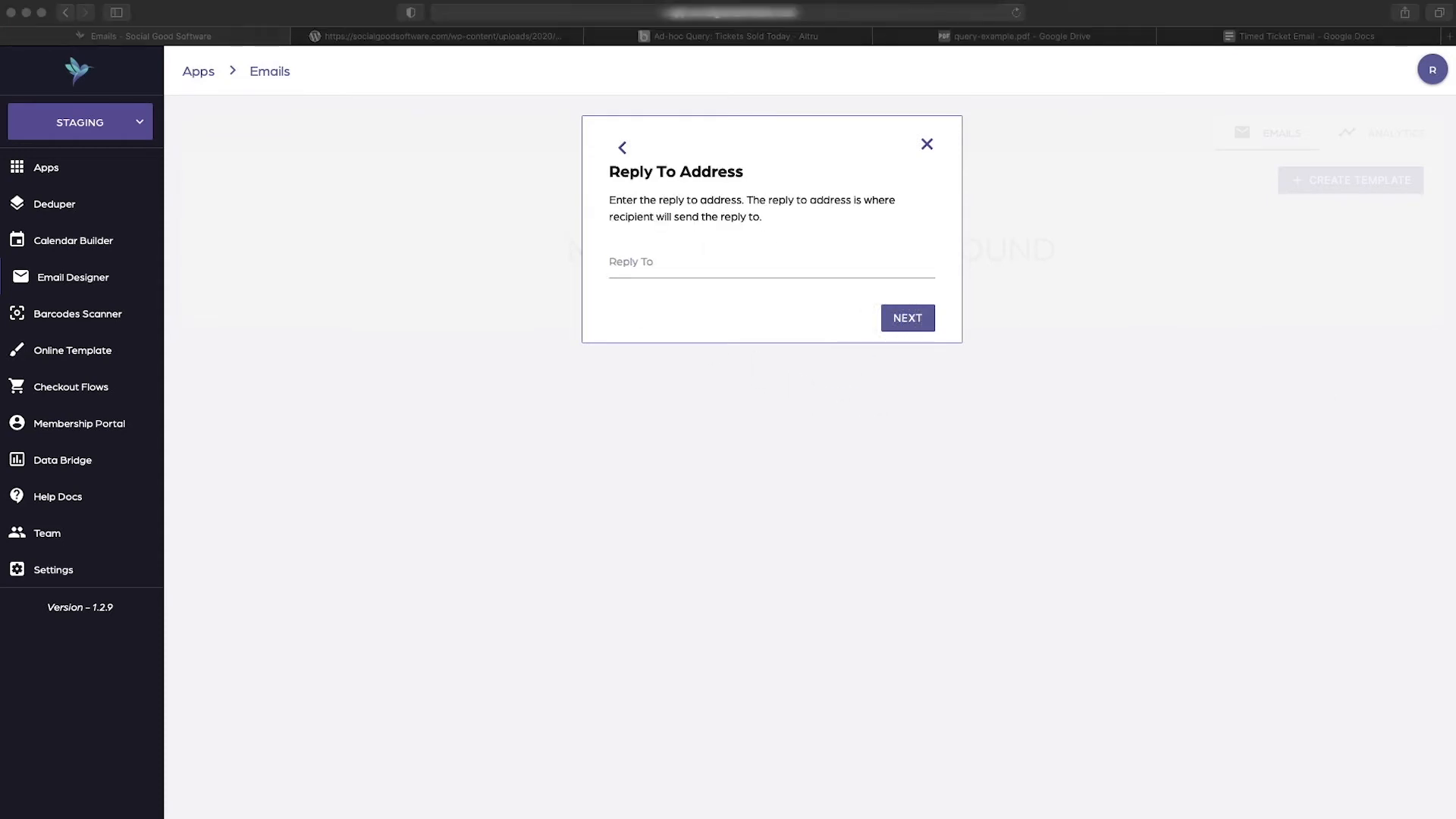
{"action": "left_click", "coordinate": [802, 255]}
{"action": "key", "text": "super+v"}
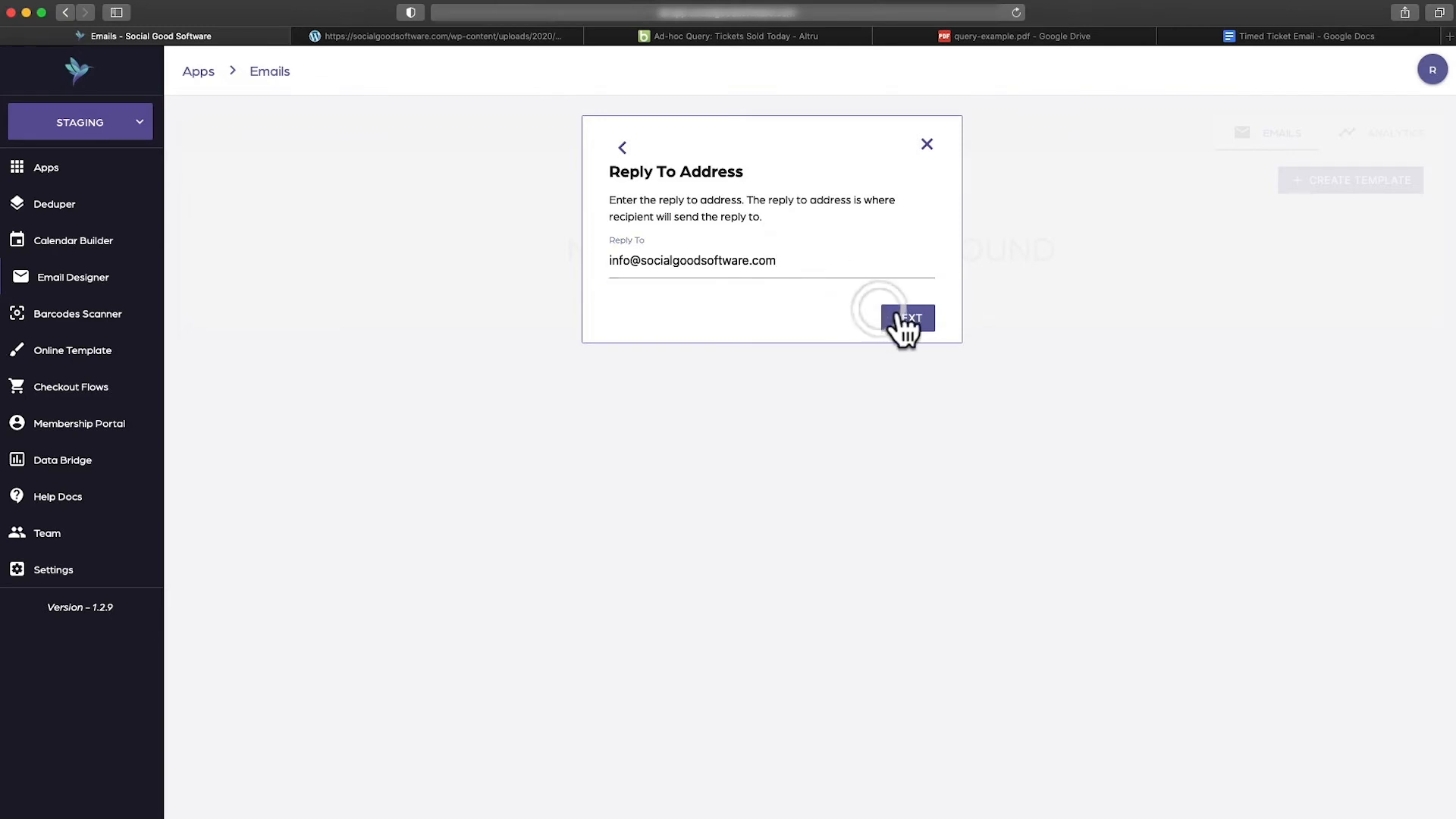
{"action": "left_click", "coordinate": [910, 318]}
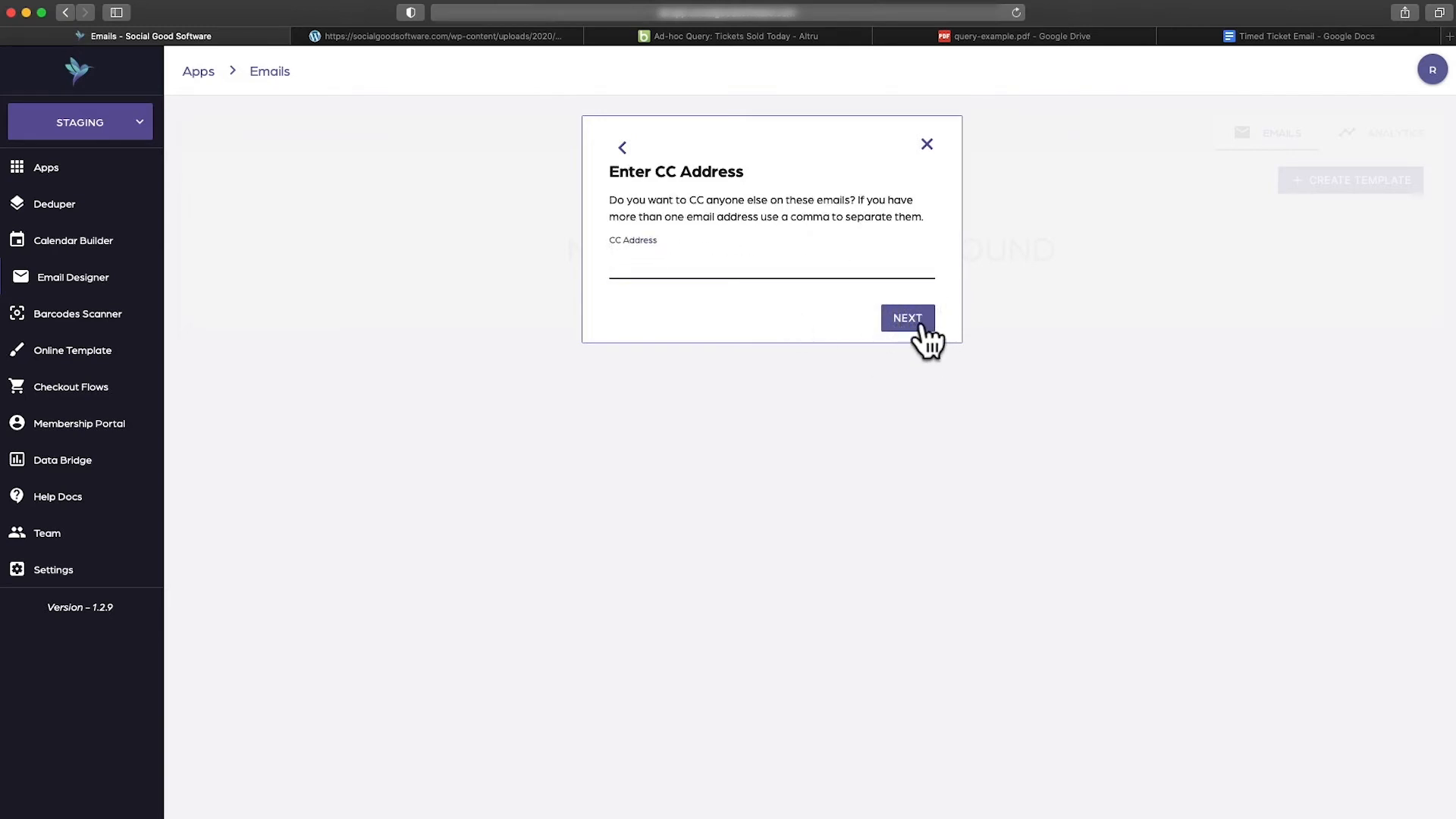
{"action": "left_click", "coordinate": [920, 327]}
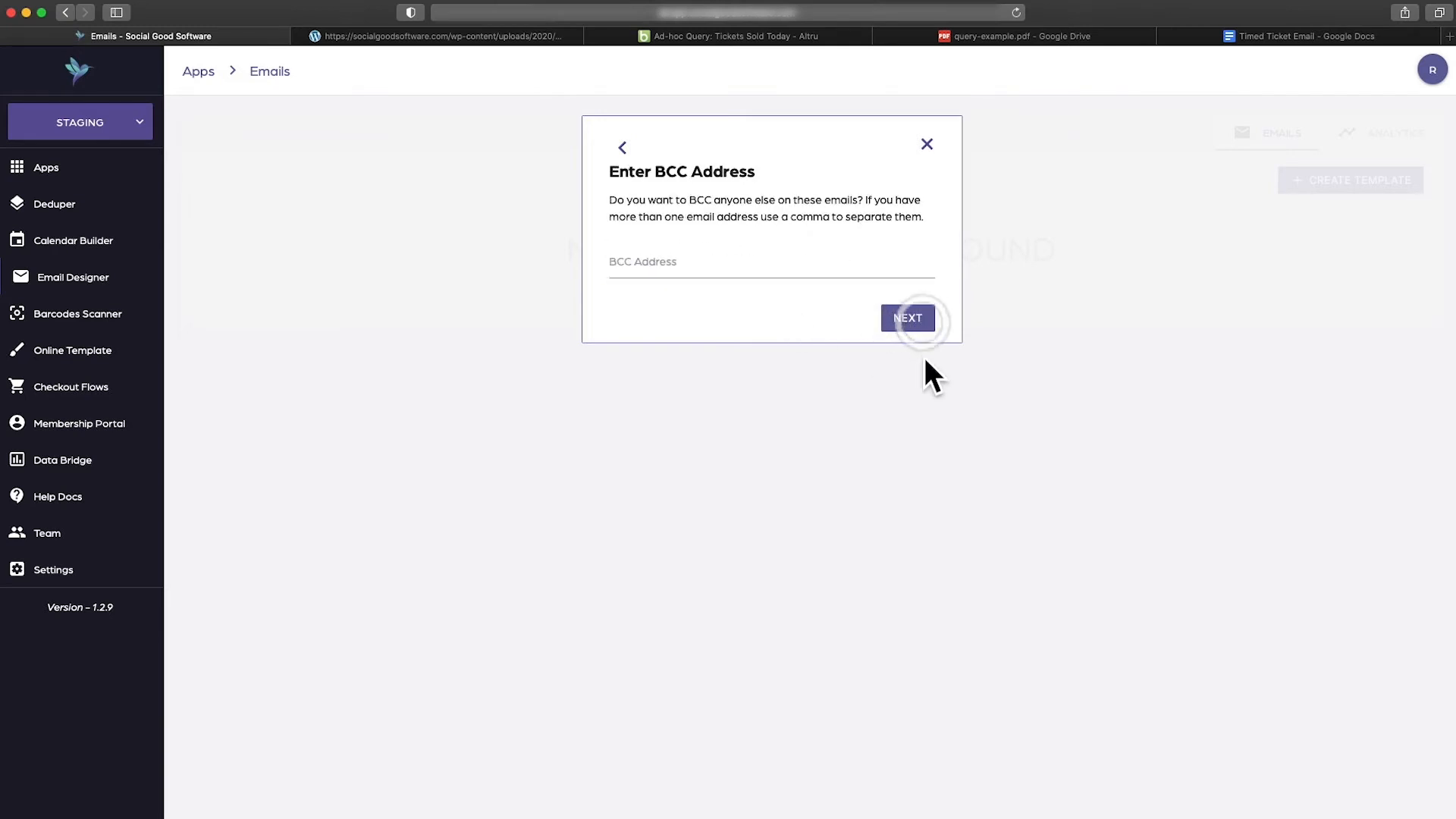
{"action": "left_click", "coordinate": [905, 322]}
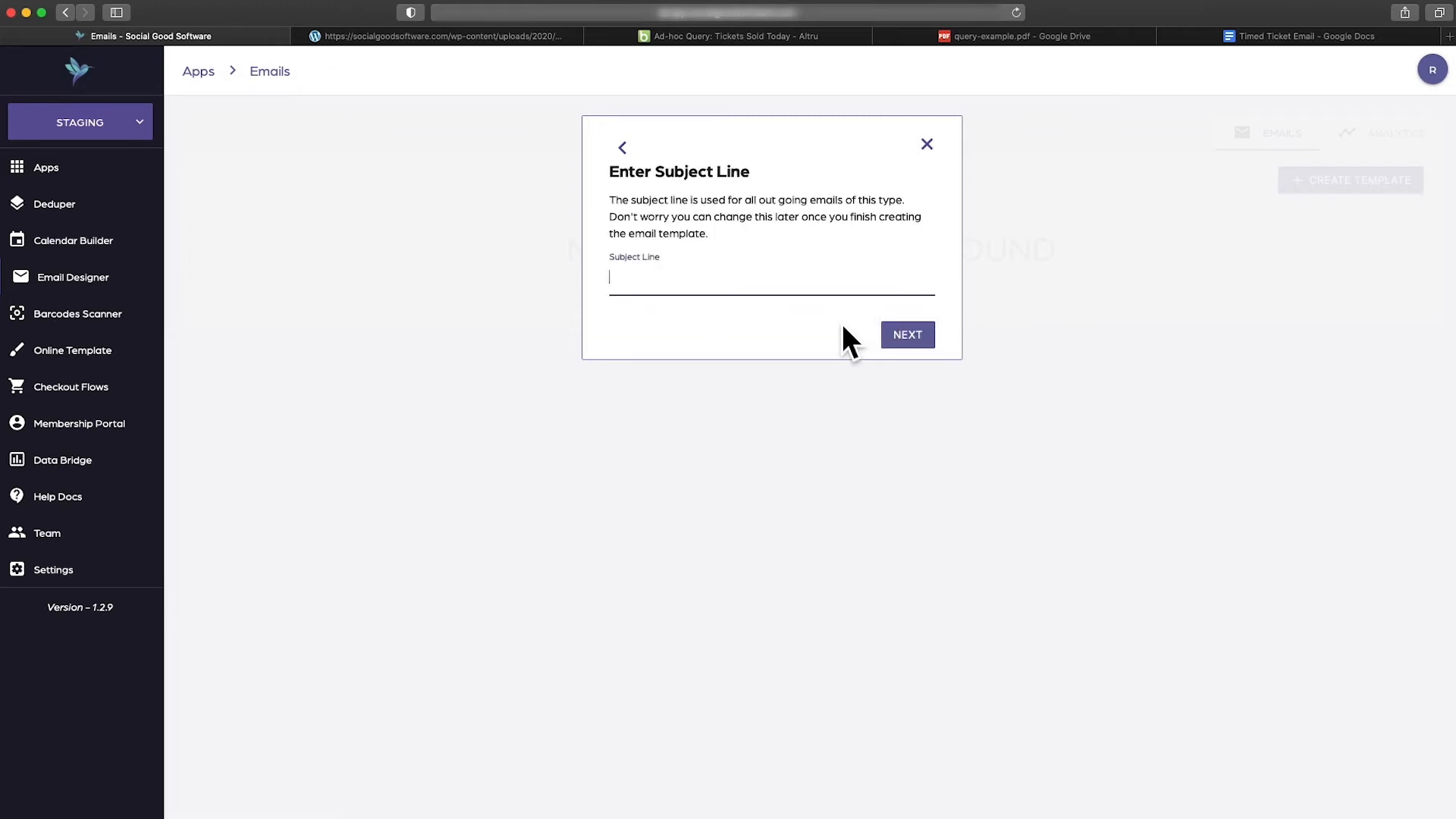
Set the subject line to Your Tickets at Social Good Software and proceed to the email details confirmation
{"action": "left_click", "coordinate": [798, 273]}
{"action": "type", "text": "Your Tickets at Social Good Software"}
{"action": "left_click", "coordinate": [907, 336]}
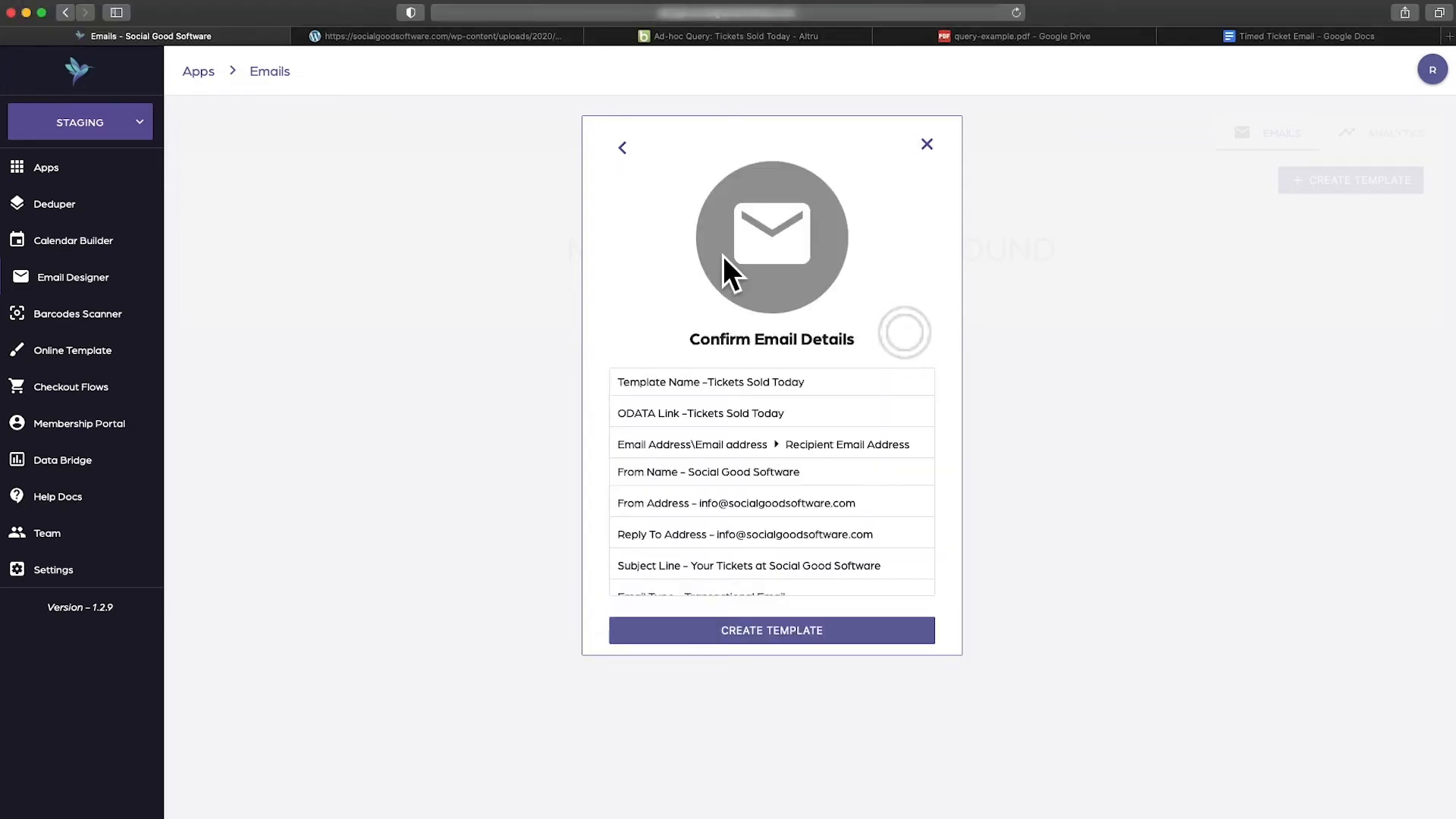
Review the email details, create the Tickets Sold Today template and open it for editing
{"action": "scroll", "coordinate": [848, 465], "scroll_direction": "down", "scroll_amount": 2}
{"action": "scroll", "coordinate": [850, 459], "scroll_direction": "up", "scroll_amount": 2}
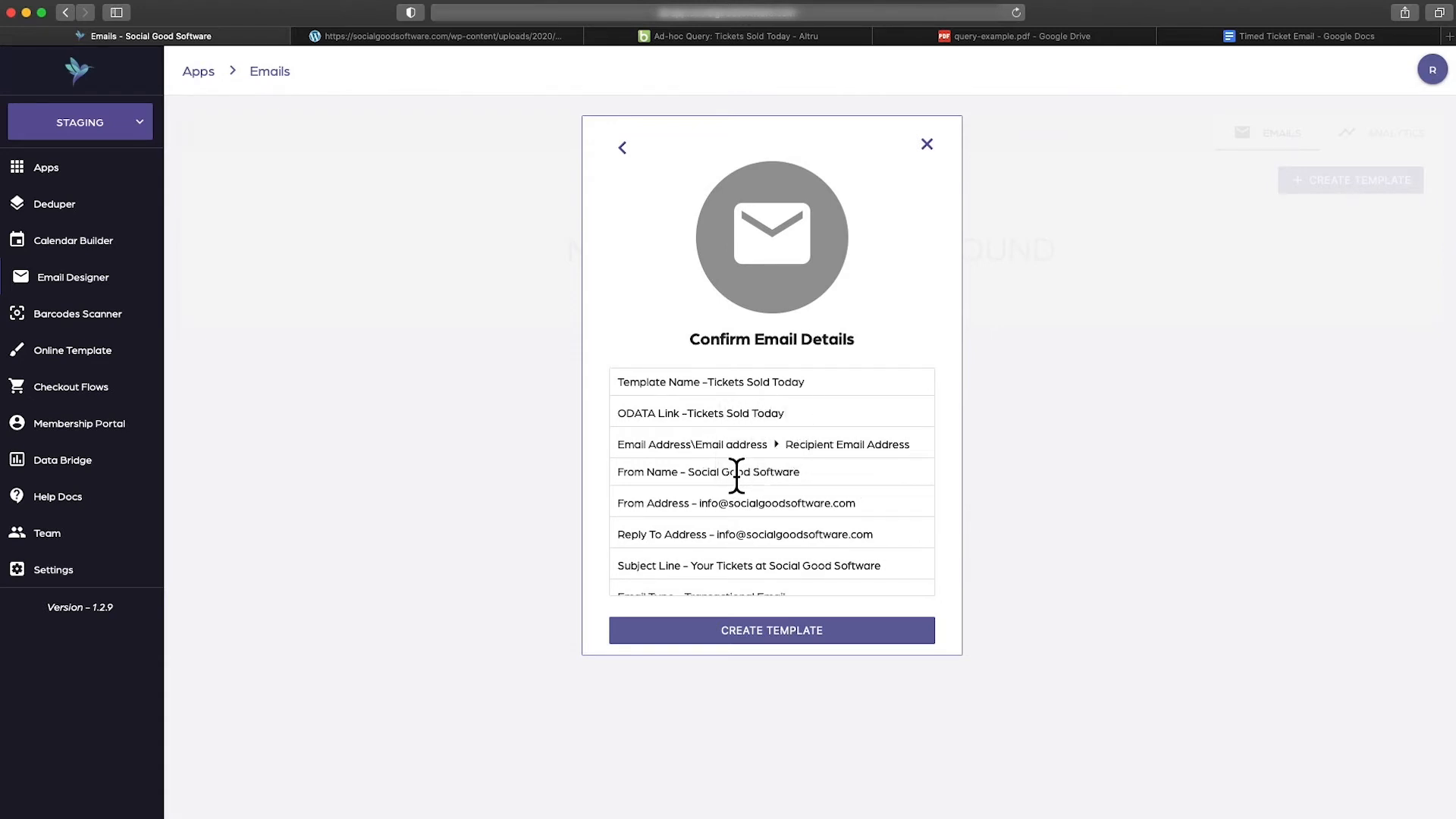
{"action": "scroll", "coordinate": [736, 476], "scroll_direction": "down", "scroll_amount": 1}
{"action": "scroll", "coordinate": [742, 476], "scroll_direction": "up", "scroll_amount": 1}
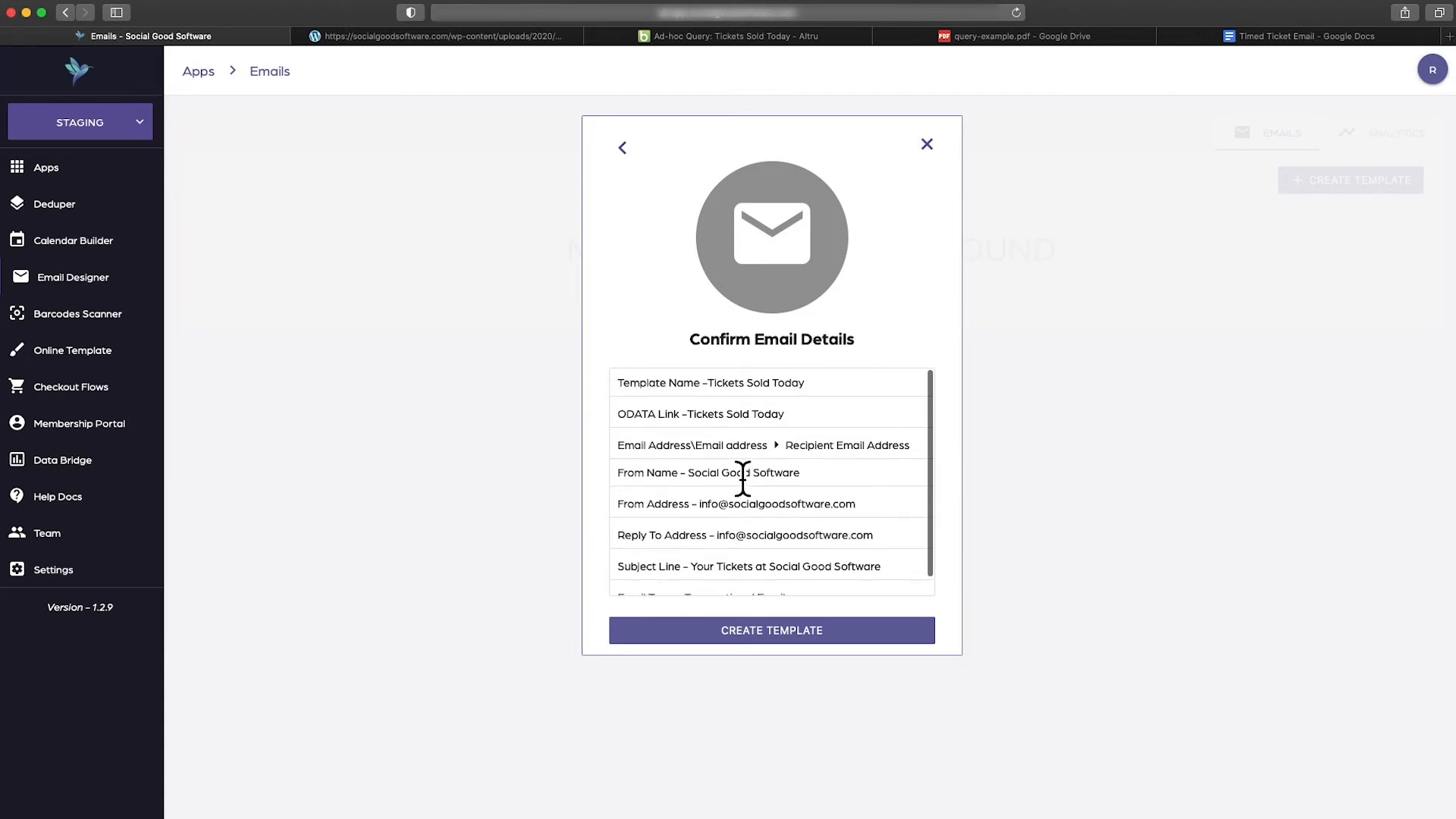
{"action": "left_click", "coordinate": [768, 632]}
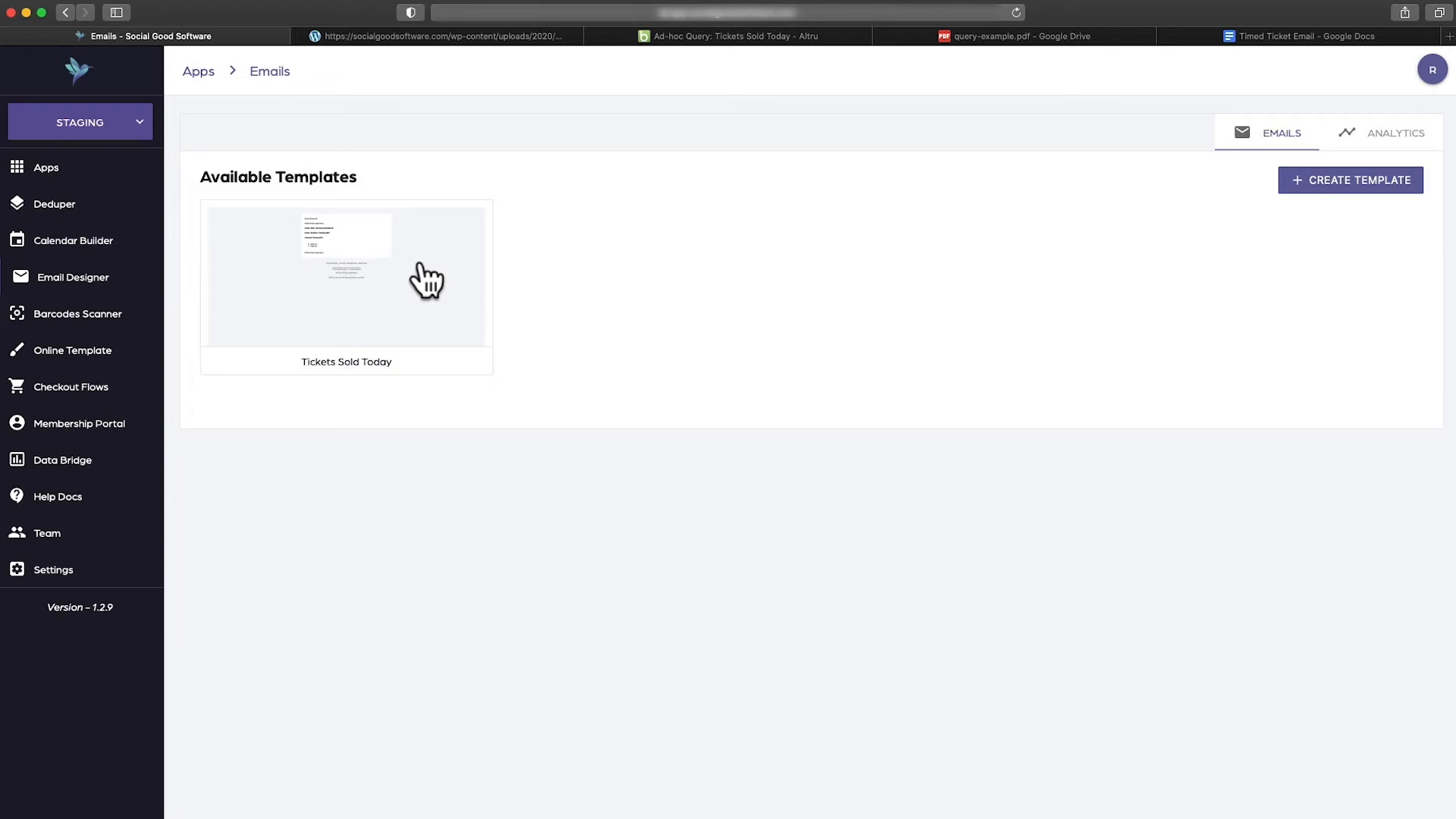
{"action": "left_click", "coordinate": [422, 265]}
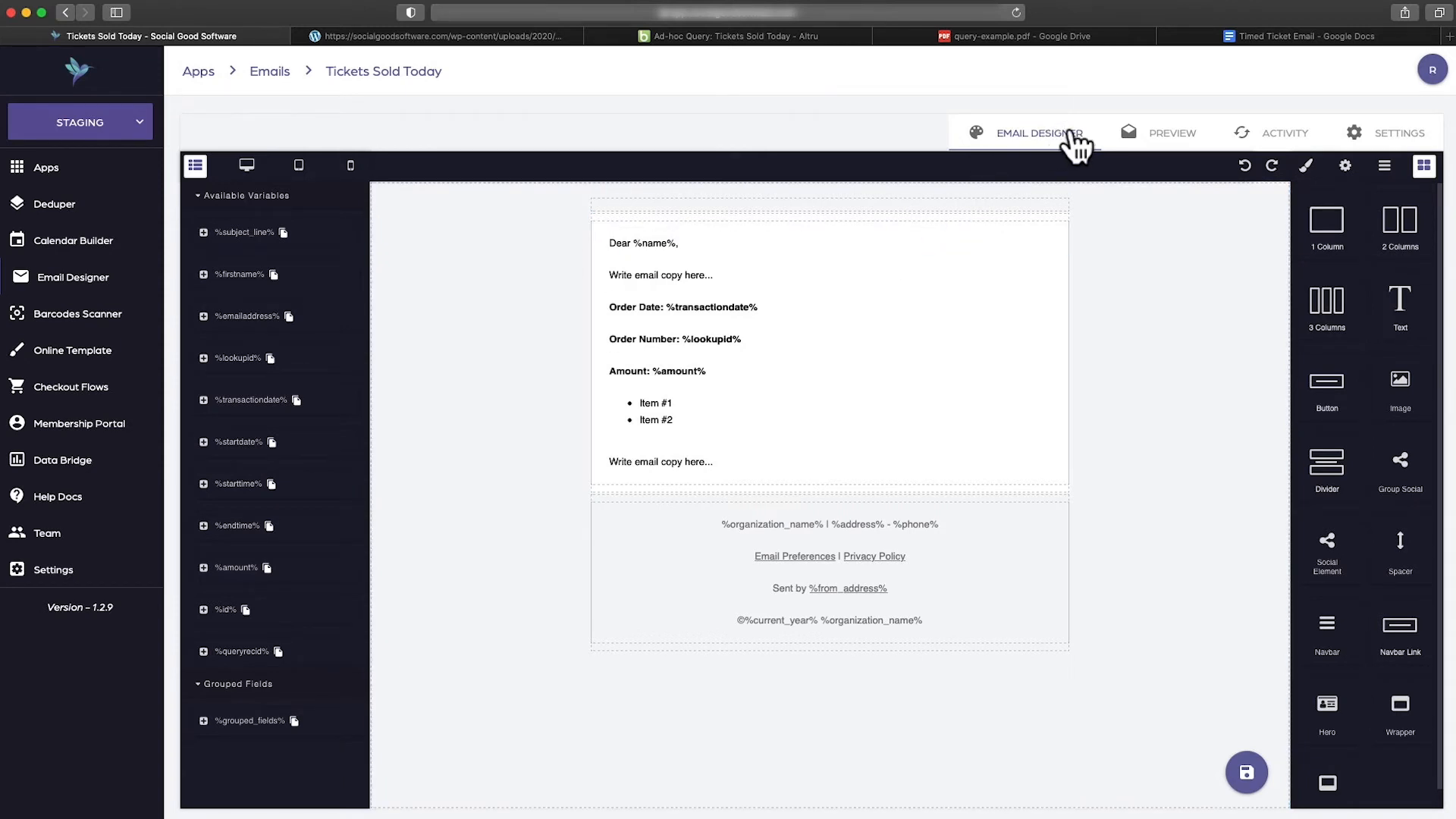
Look through the template's Preview, Activity and Settings pages, and return to the email designer
{"action": "left_click", "coordinate": [1175, 137]}
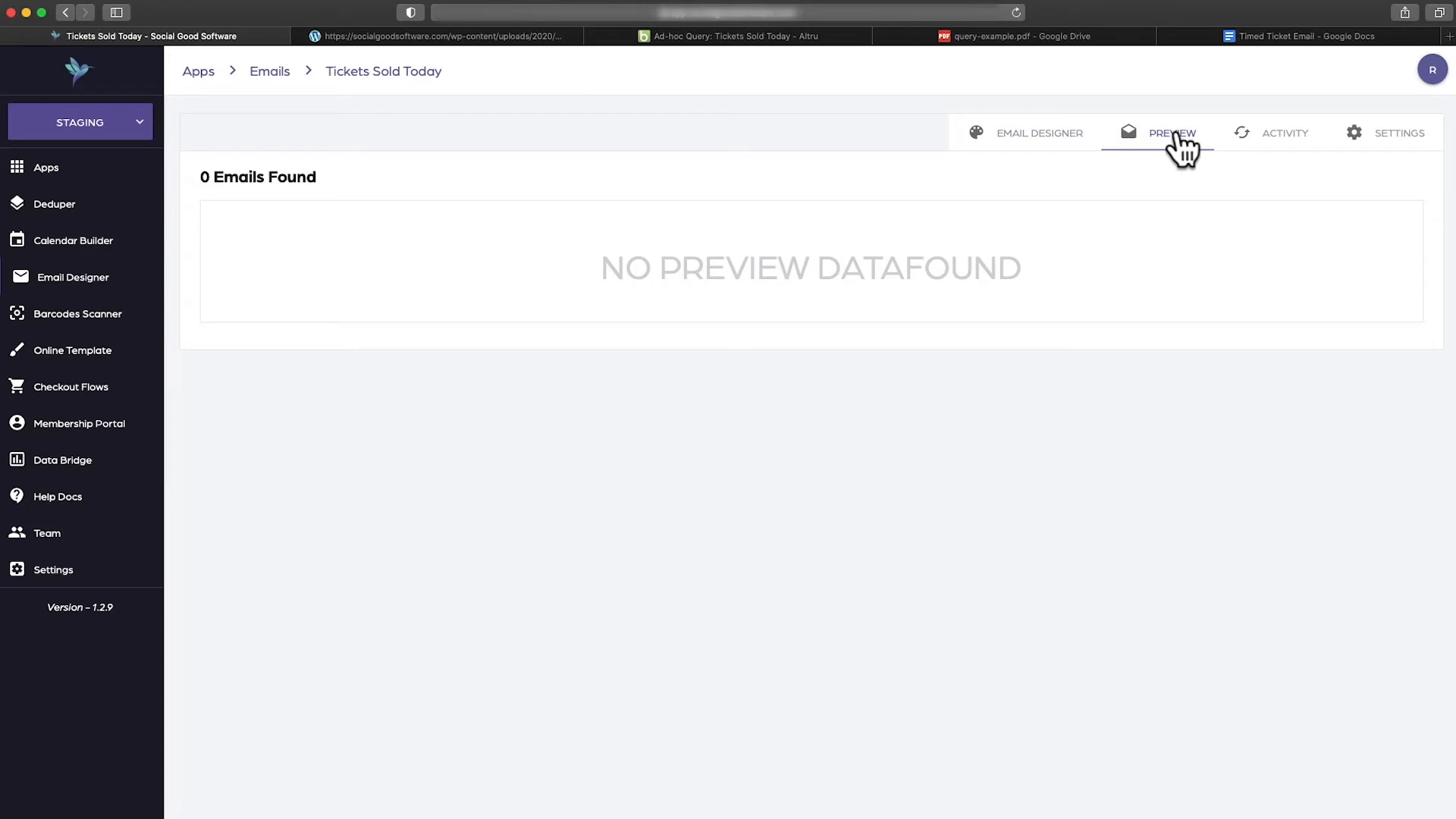
{"action": "left_click", "coordinate": [1301, 144]}
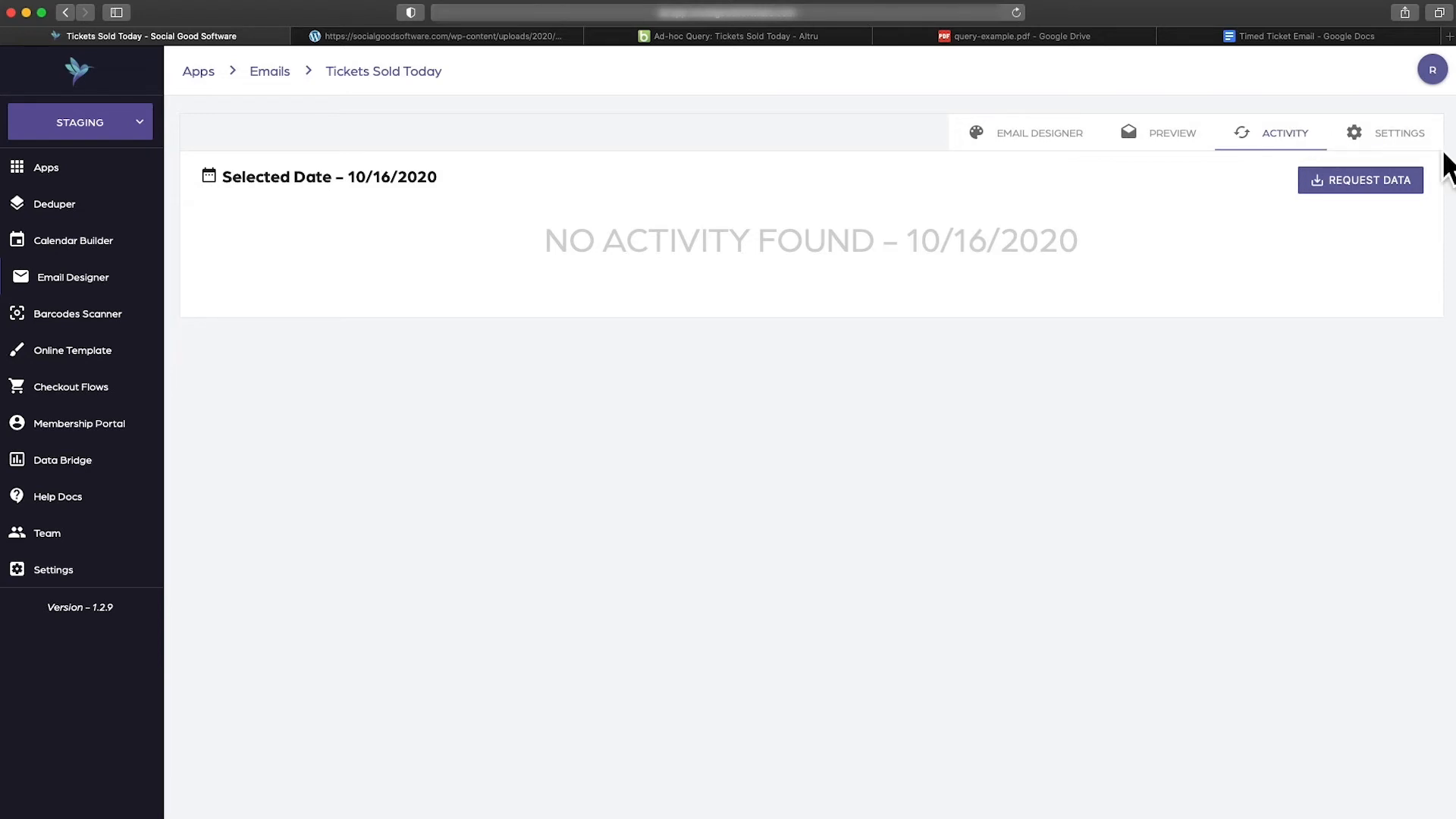
{"action": "left_click", "coordinate": [1407, 140]}
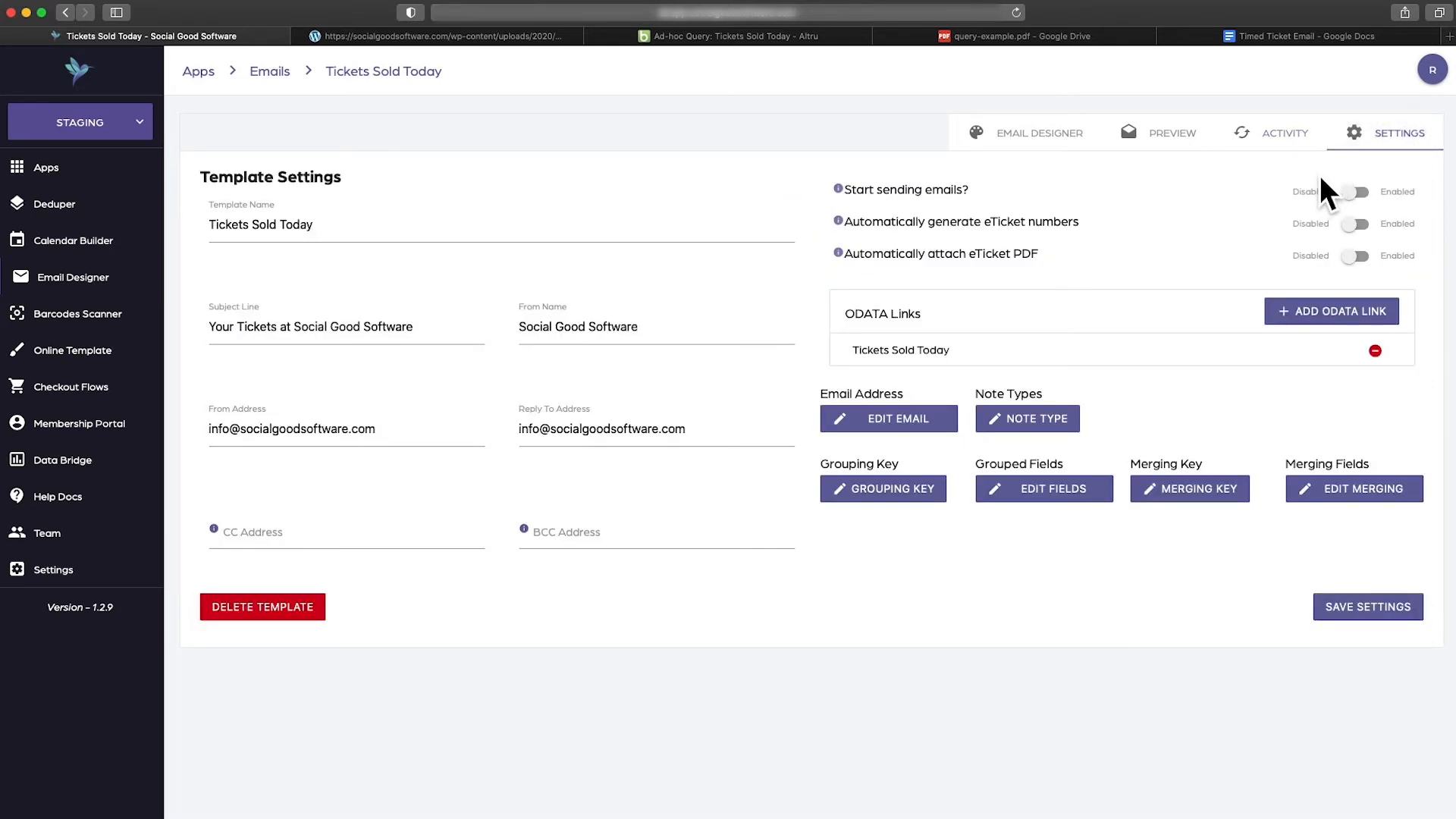
{"action": "left_click", "coordinate": [1024, 135]}
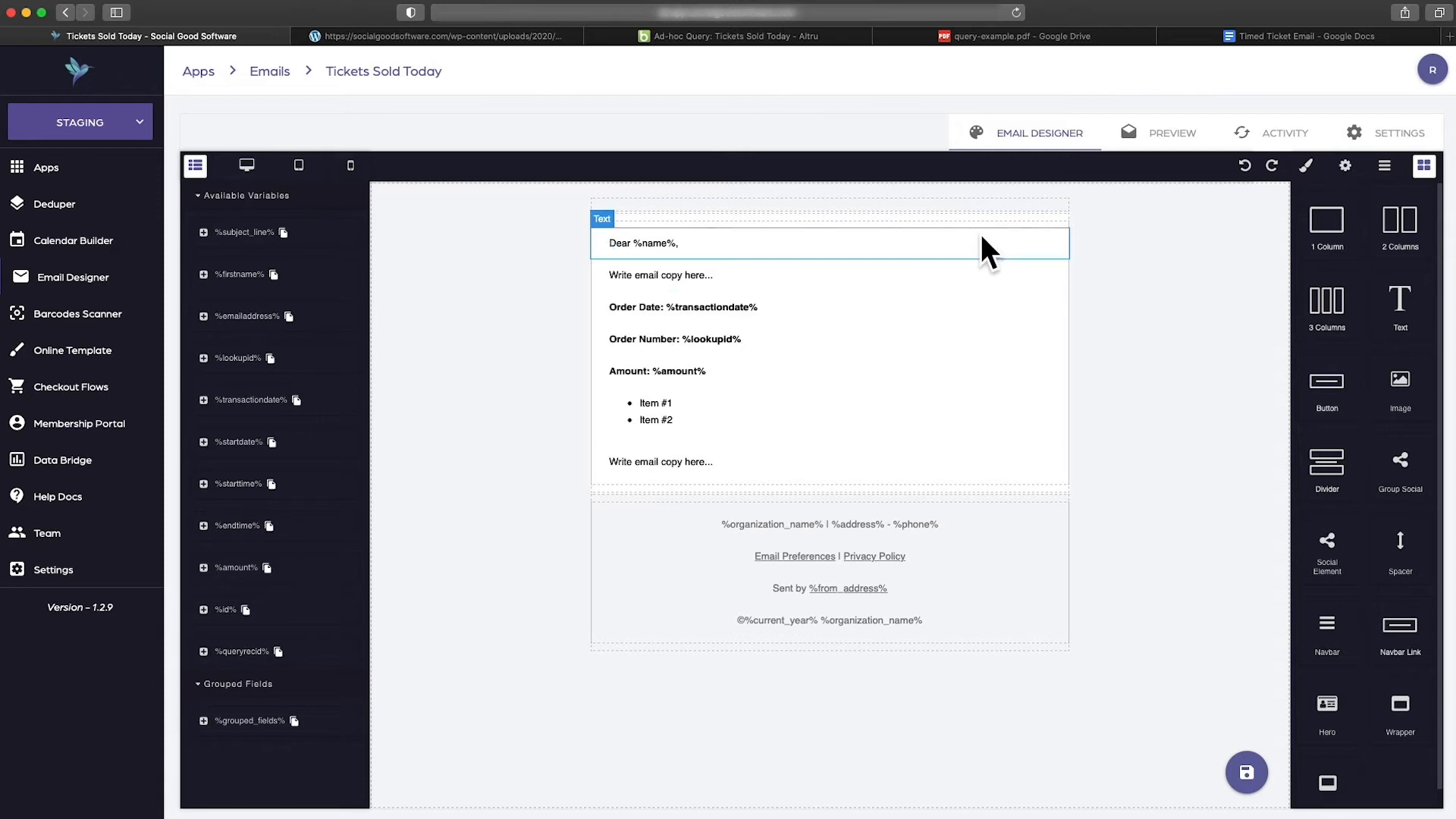
Delete all default blocks from the email body, from the Dear %name% greeting through the item list and closing copy
{"action": "left_click", "coordinate": [661, 243]}
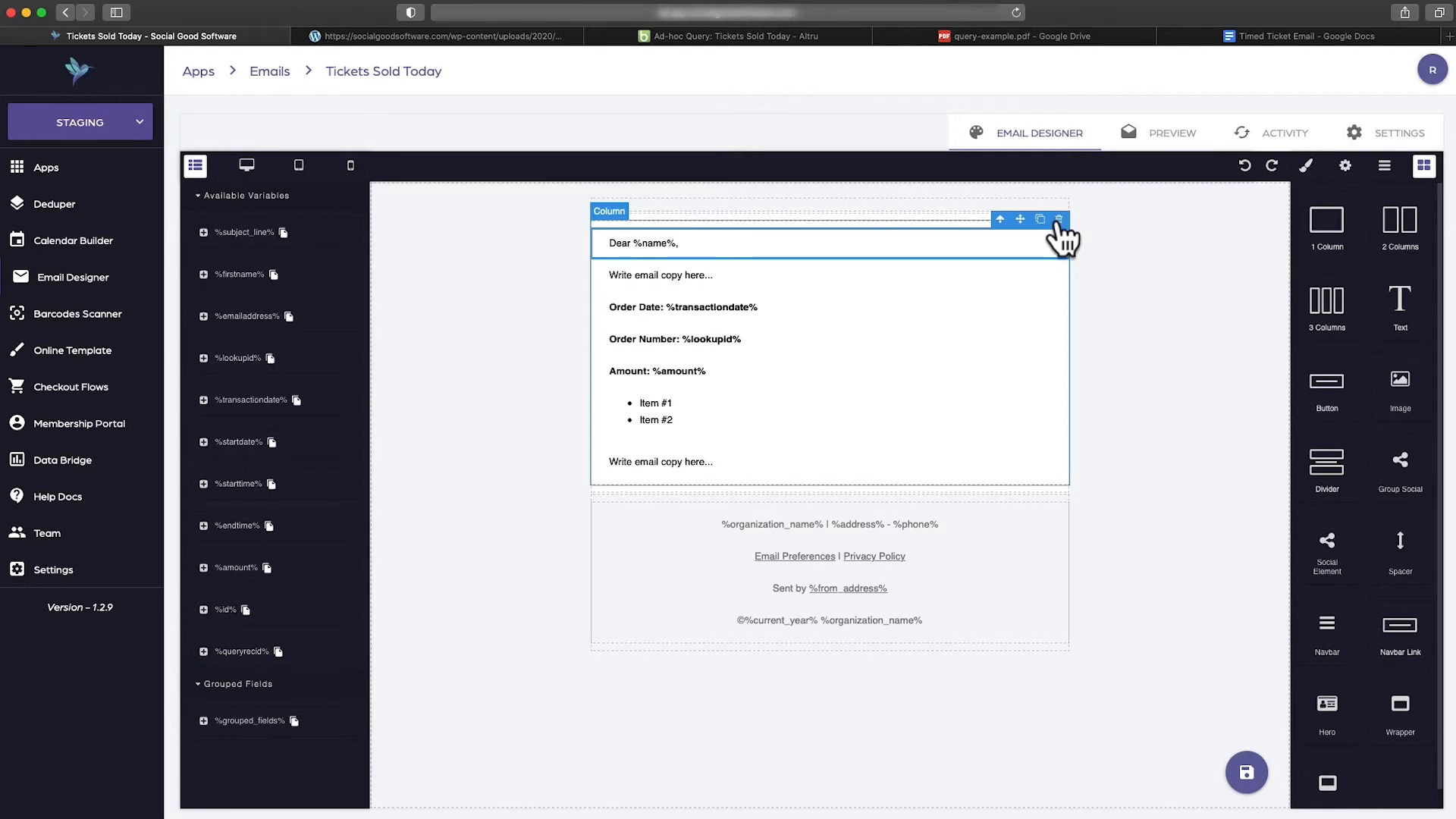
{"action": "left_click", "coordinate": [1059, 220]}
{"action": "left_click", "coordinate": [972, 246]}
{"action": "left_click", "coordinate": [1059, 219]}
{"action": "left_click", "coordinate": [872, 244]}
{"action": "left_click", "coordinate": [1058, 219]}
{"action": "left_click", "coordinate": [863, 235]}
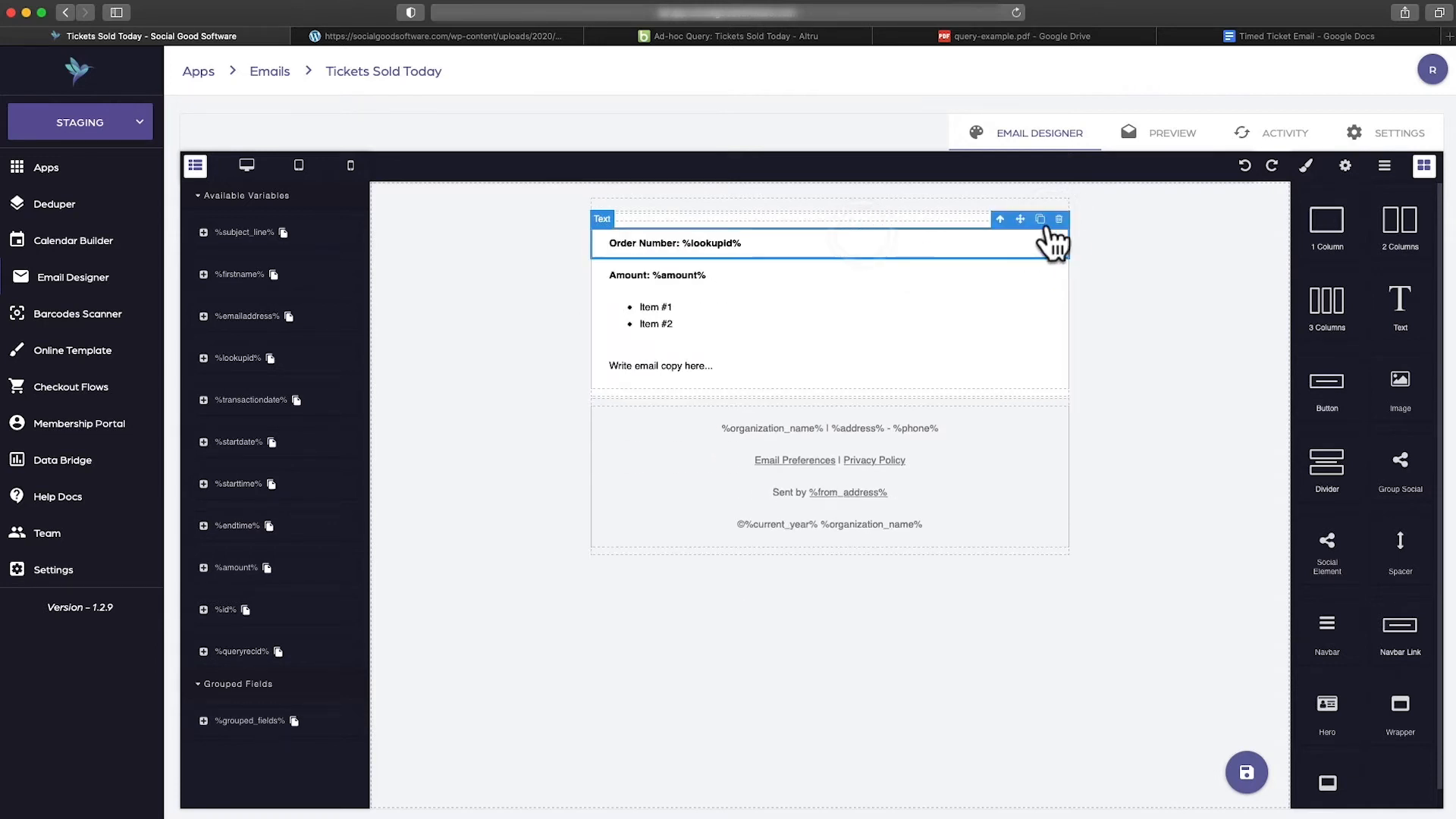
{"action": "left_click", "coordinate": [1059, 219]}
{"action": "left_click", "coordinate": [918, 248]}
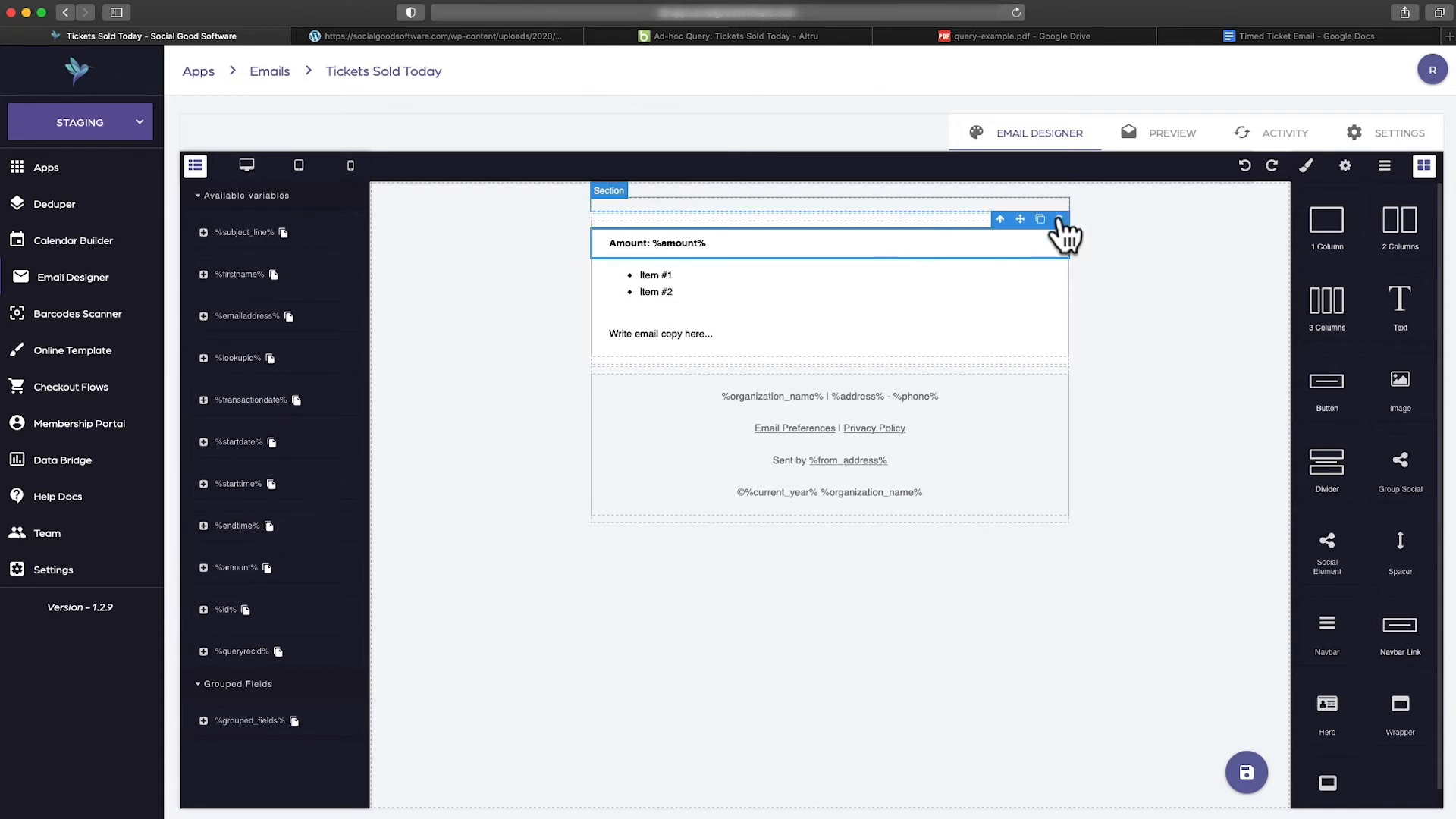
{"action": "left_click", "coordinate": [1059, 220]}
{"action": "left_click", "coordinate": [685, 250]}
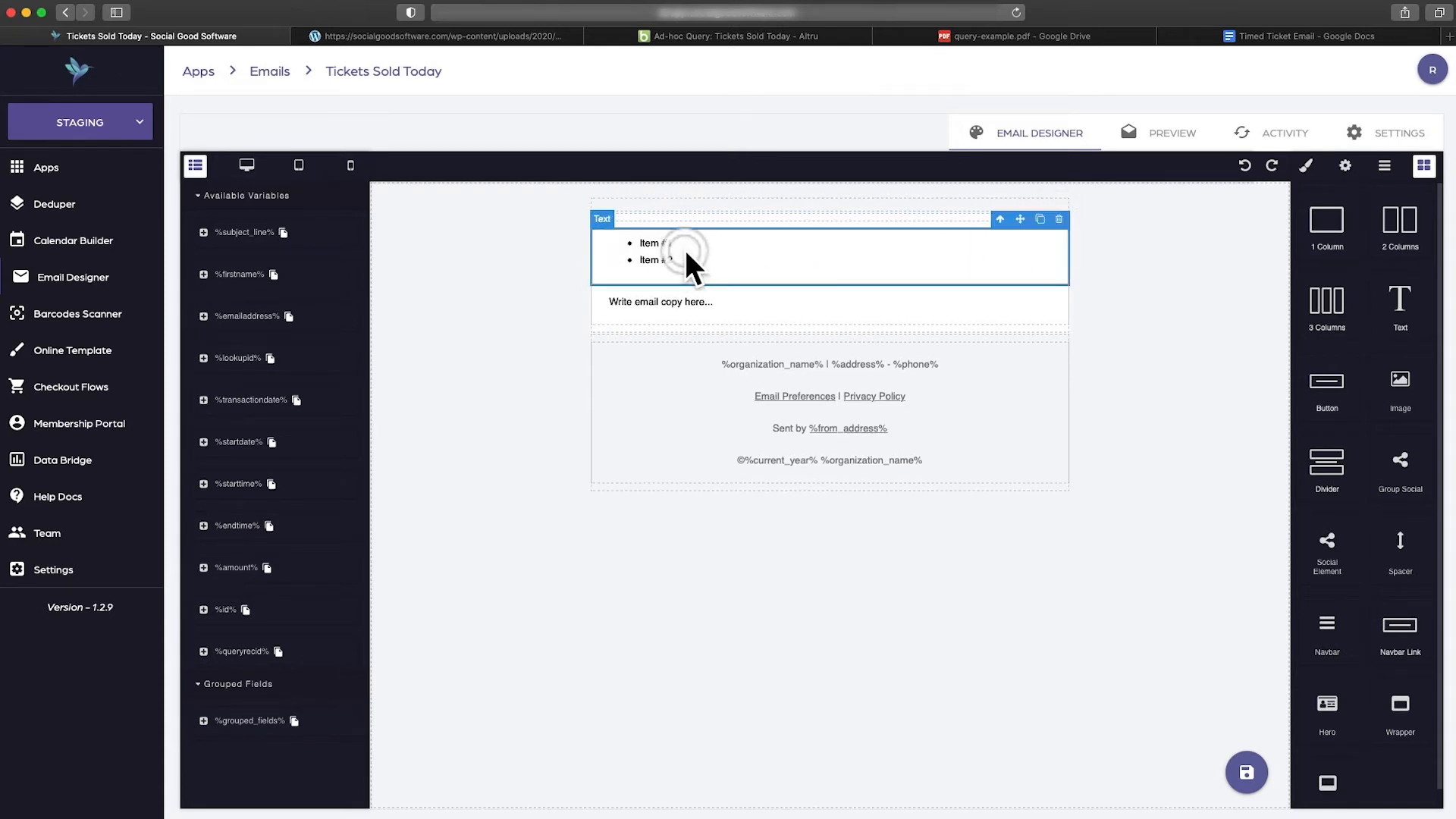
{"action": "left_click", "coordinate": [1059, 220]}
{"action": "left_click", "coordinate": [749, 255]}
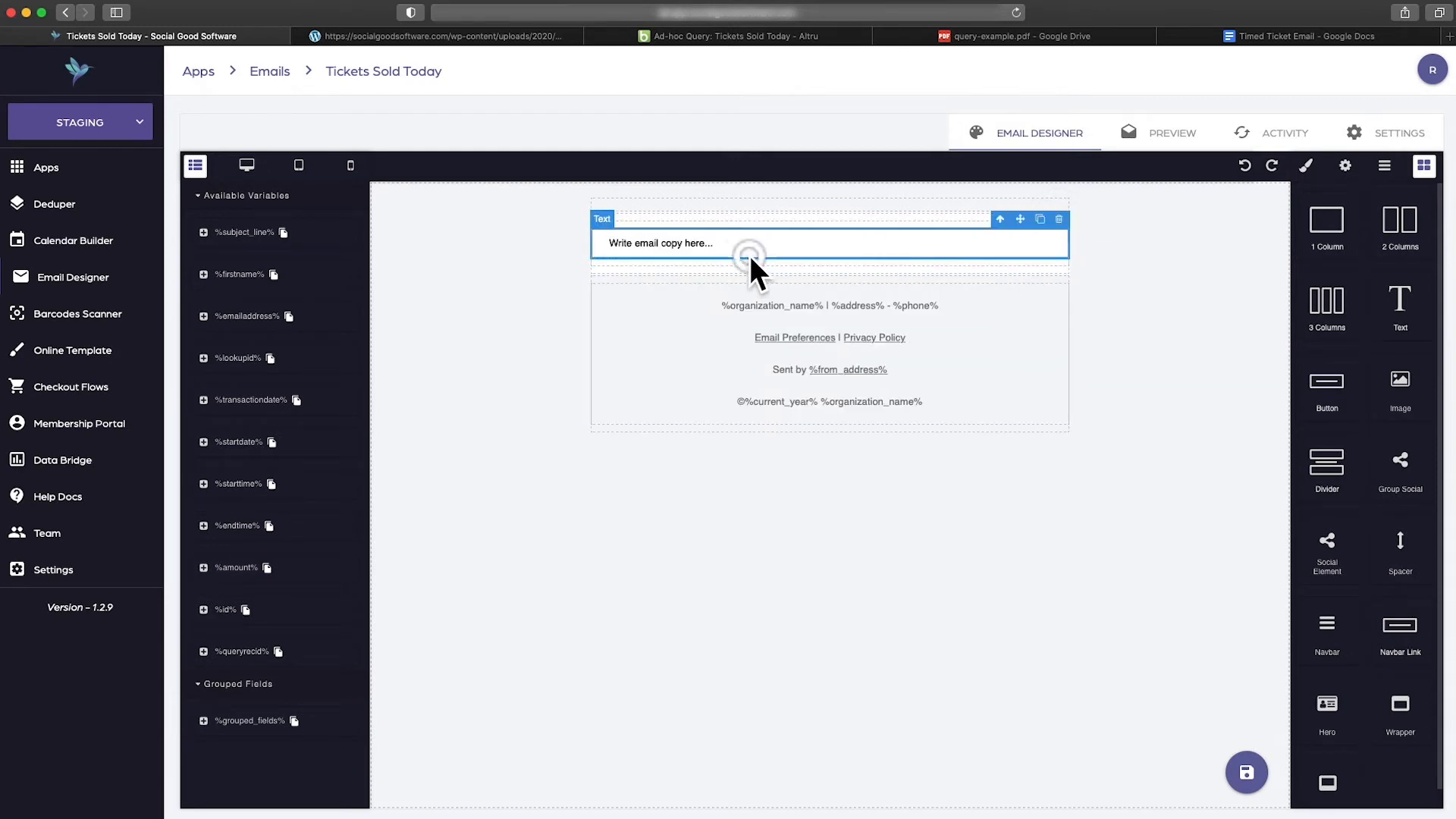
{"action": "left_click", "coordinate": [1059, 219]}
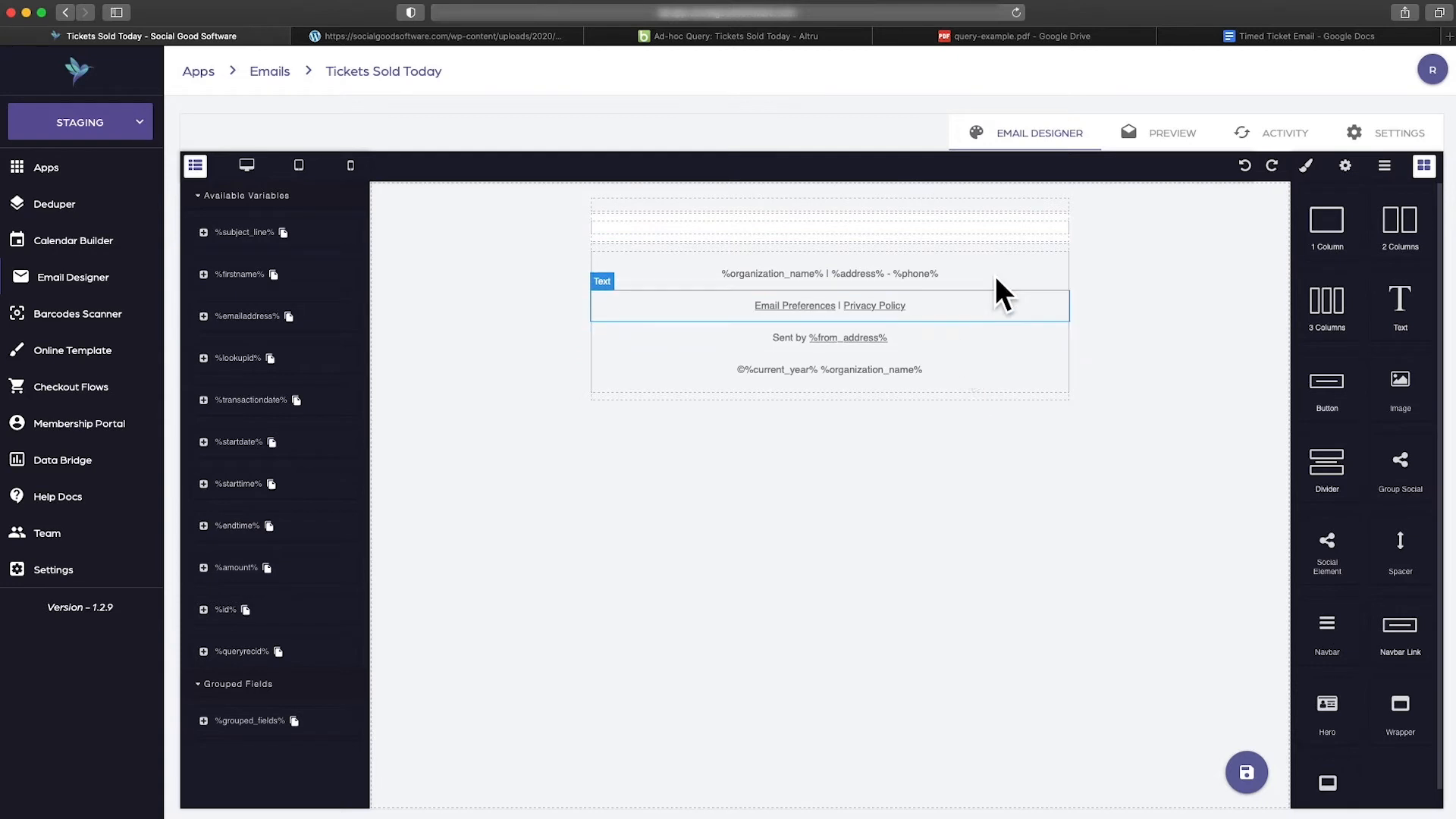
Delete the footer column holding the organization details and select the empty body column
{"action": "left_click", "coordinate": [1021, 249]}
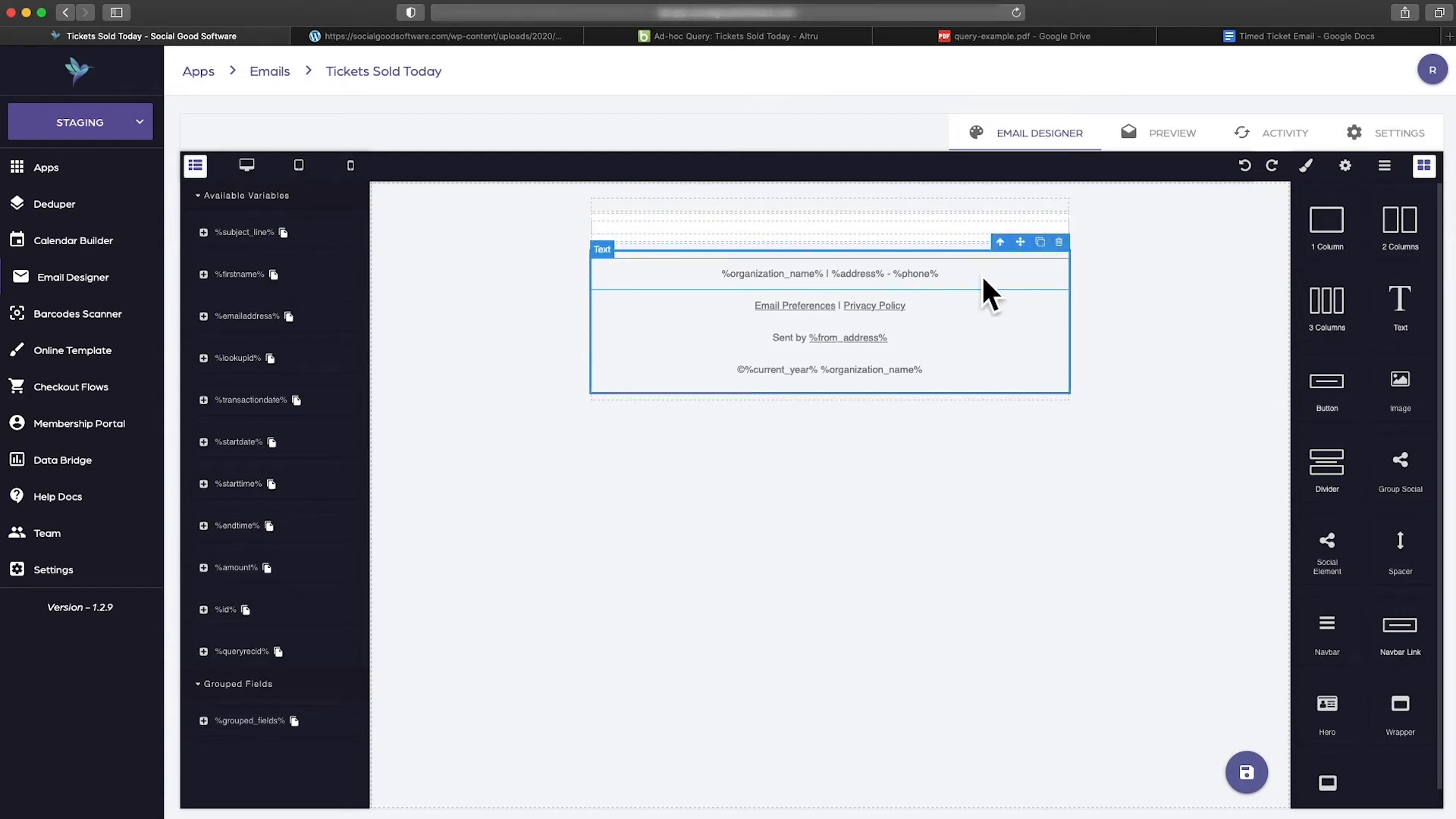
{"action": "left_click", "coordinate": [1059, 241]}
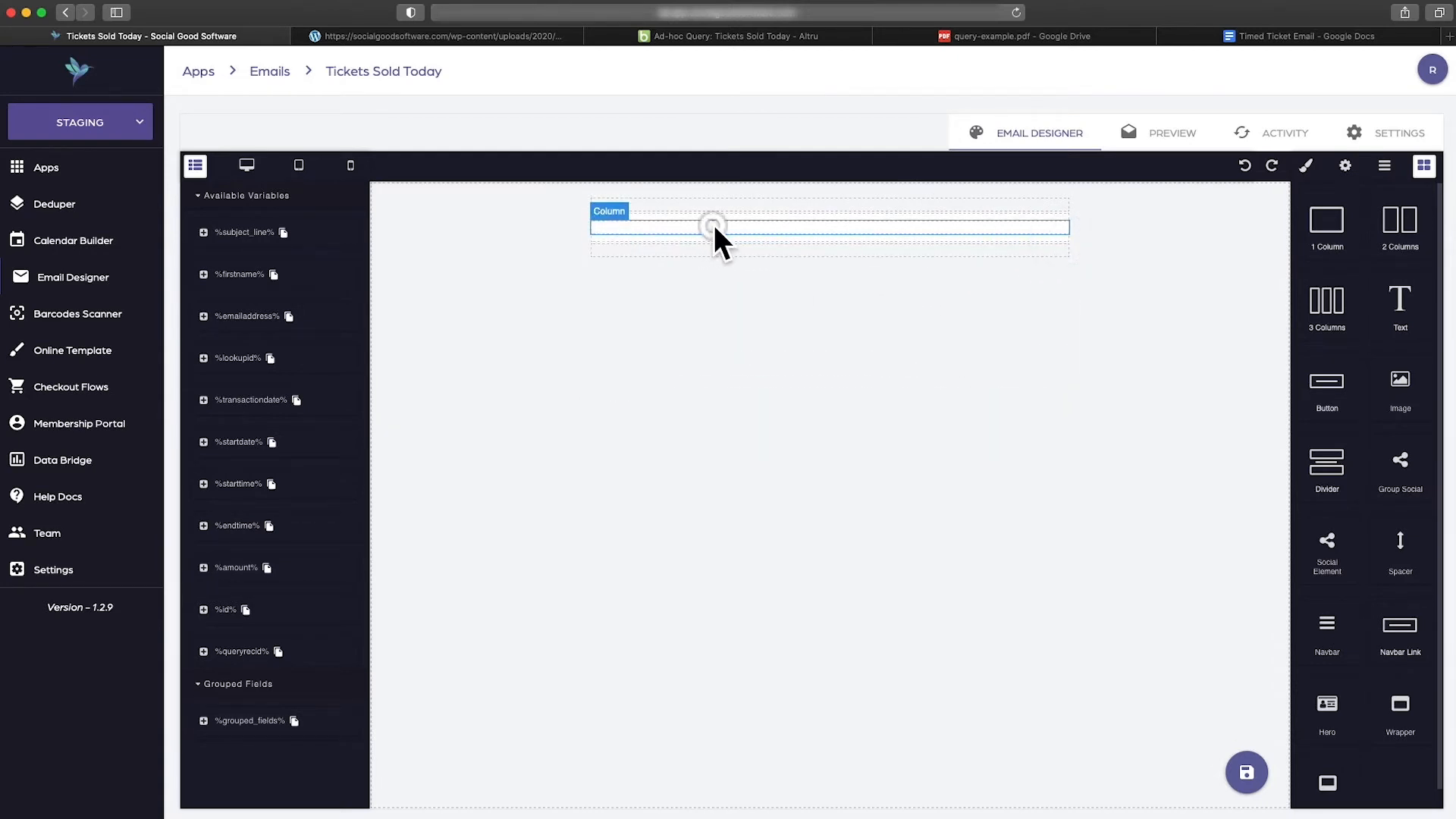
{"action": "left_click", "coordinate": [713, 224]}
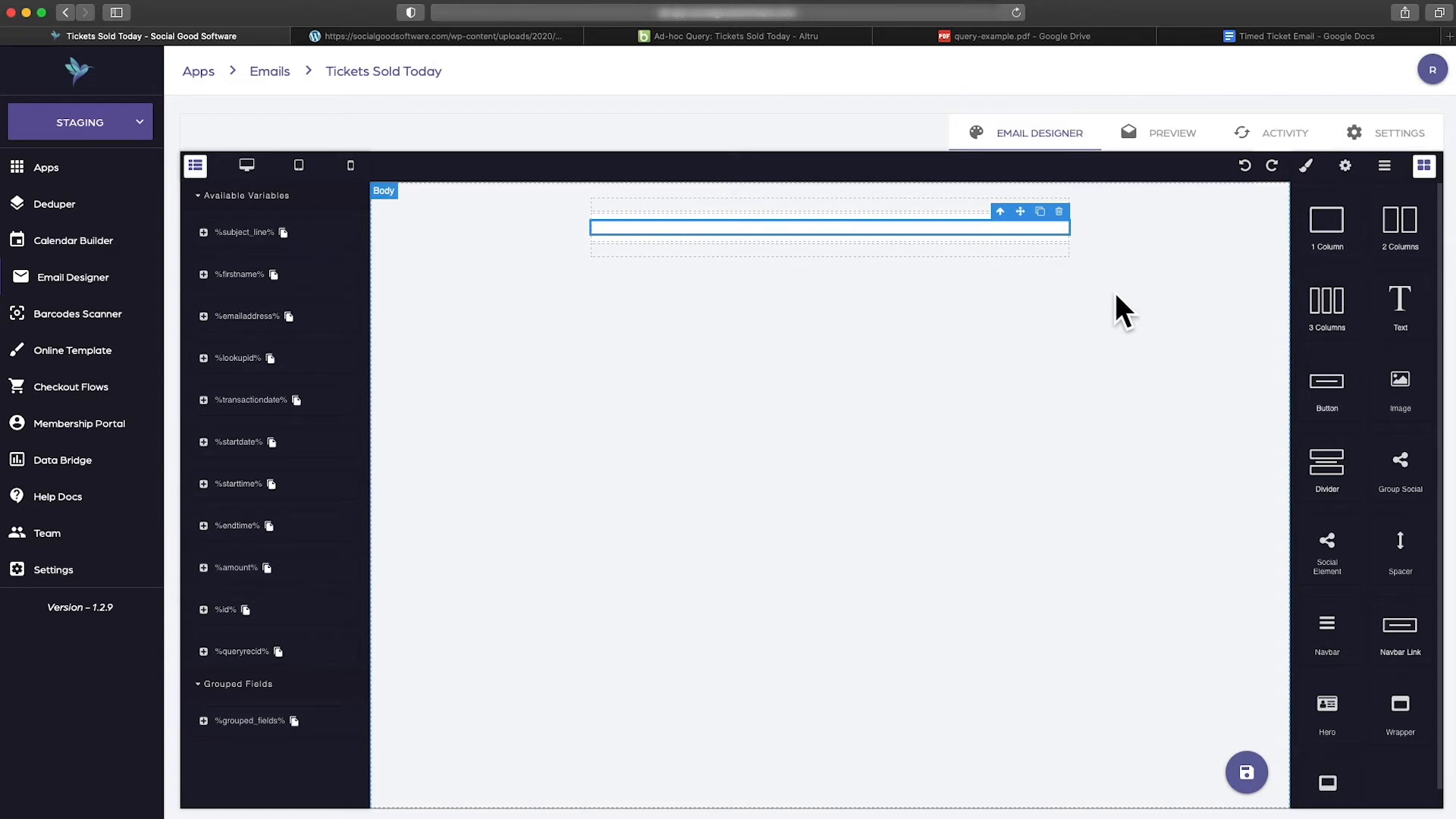
Place the Timed Ticket Email document directly beside the template in the browser and switch between the two
{"action": "left_click_drag", "start_coordinate": [1312, 32], "coordinate": [456, 35]}
{"action": "key", "text": "ctrl+shift+Tab"}
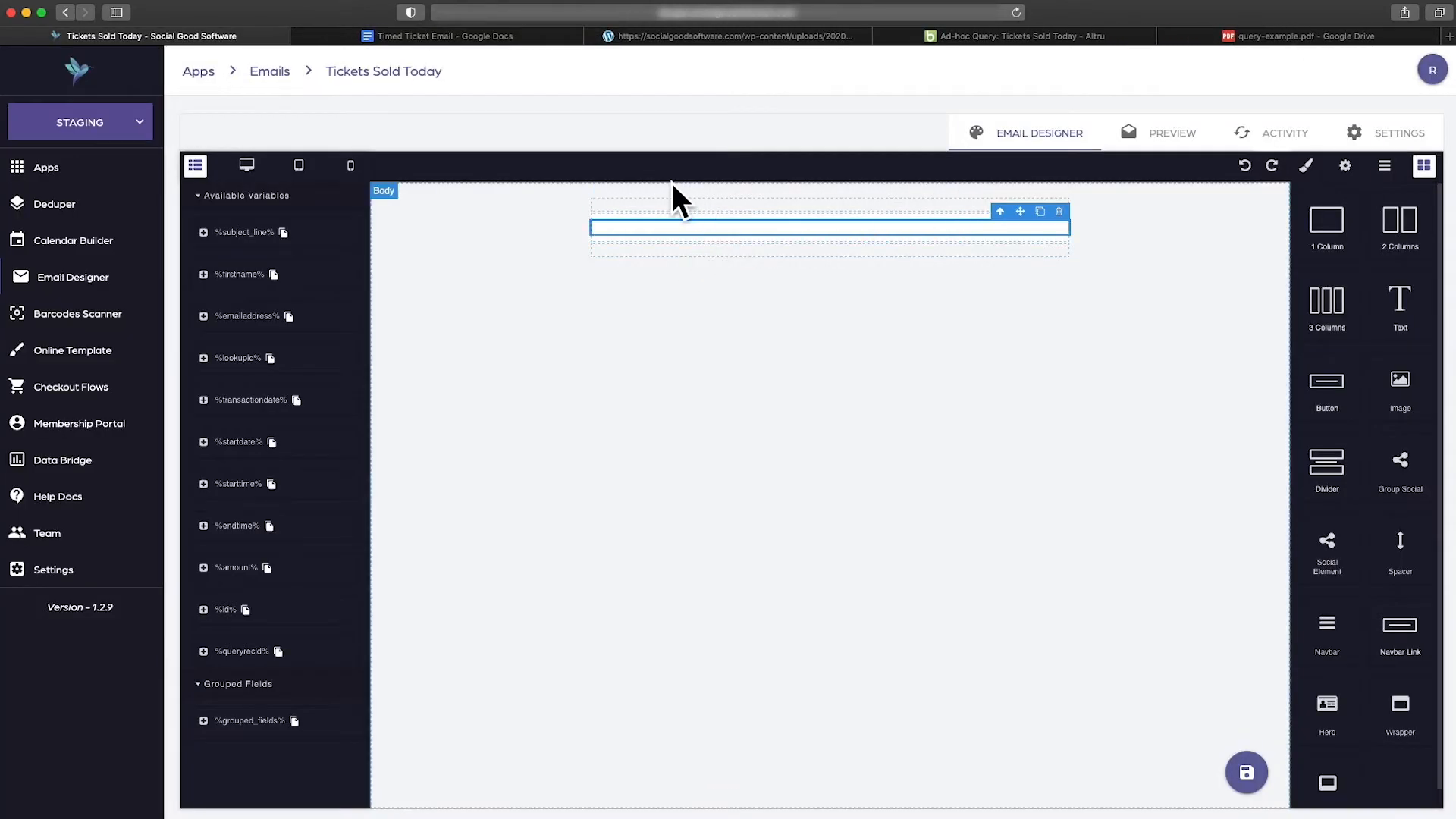
{"action": "key", "text": "ctrl+Tab"}
{"action": "key", "text": "ctrl+shift+Tab"}
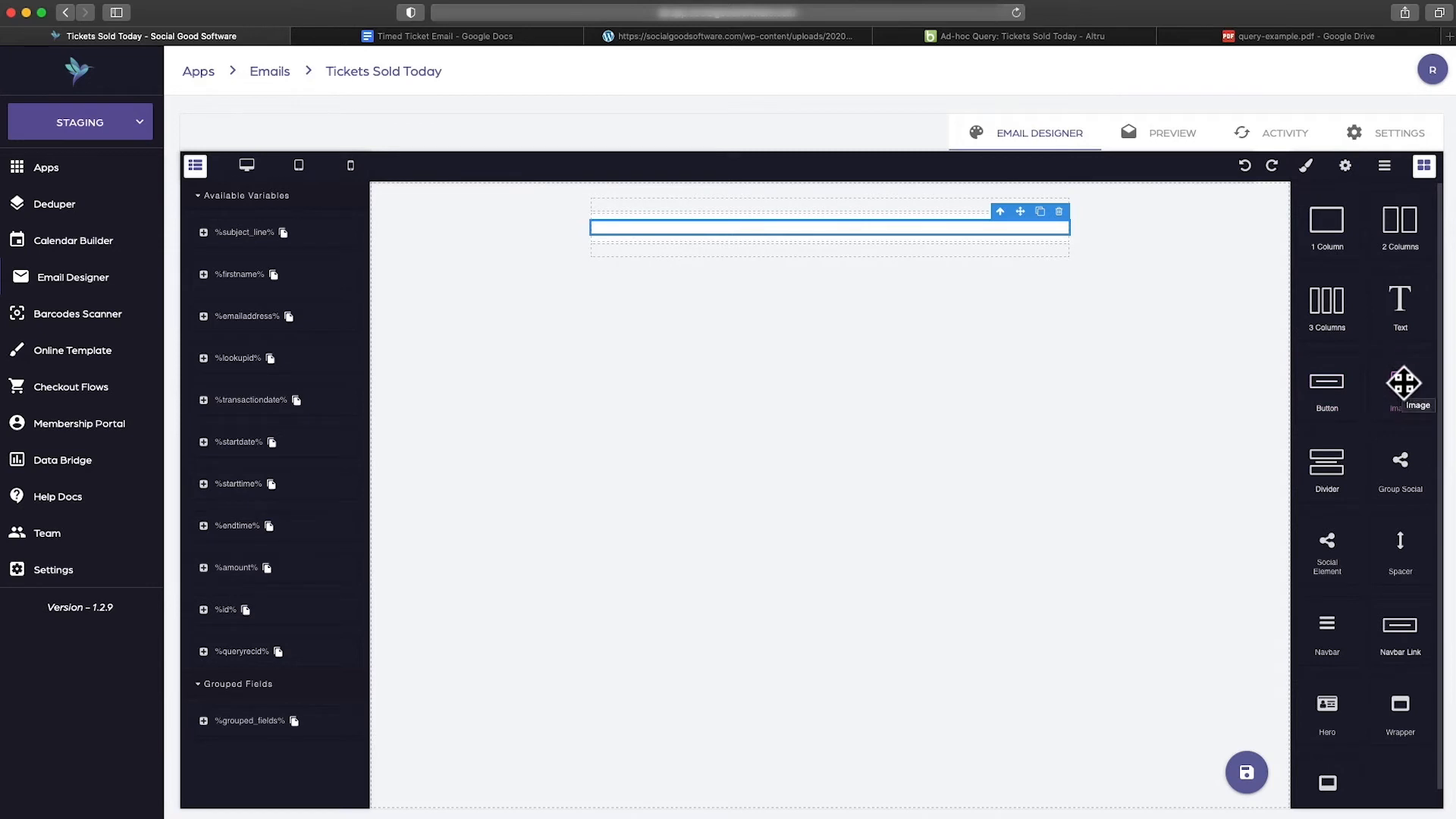
Add an image block to the empty body column and fill it with header.jpg uploaded from the Downloads folder
{"action": "left_click_drag", "start_coordinate": [1407, 389], "coordinate": [686, 226]}
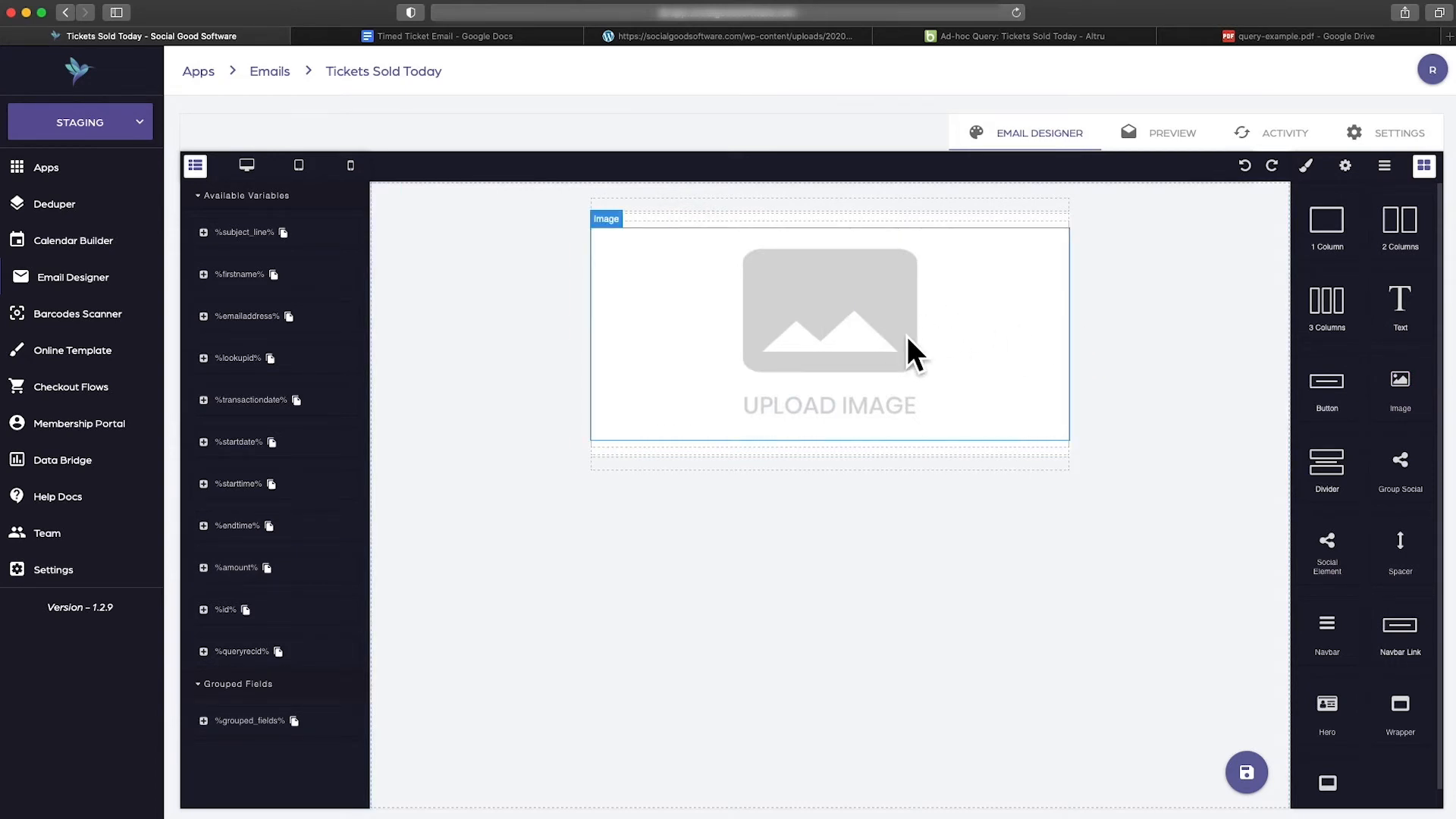
{"action": "left_click", "coordinate": [813, 356]}
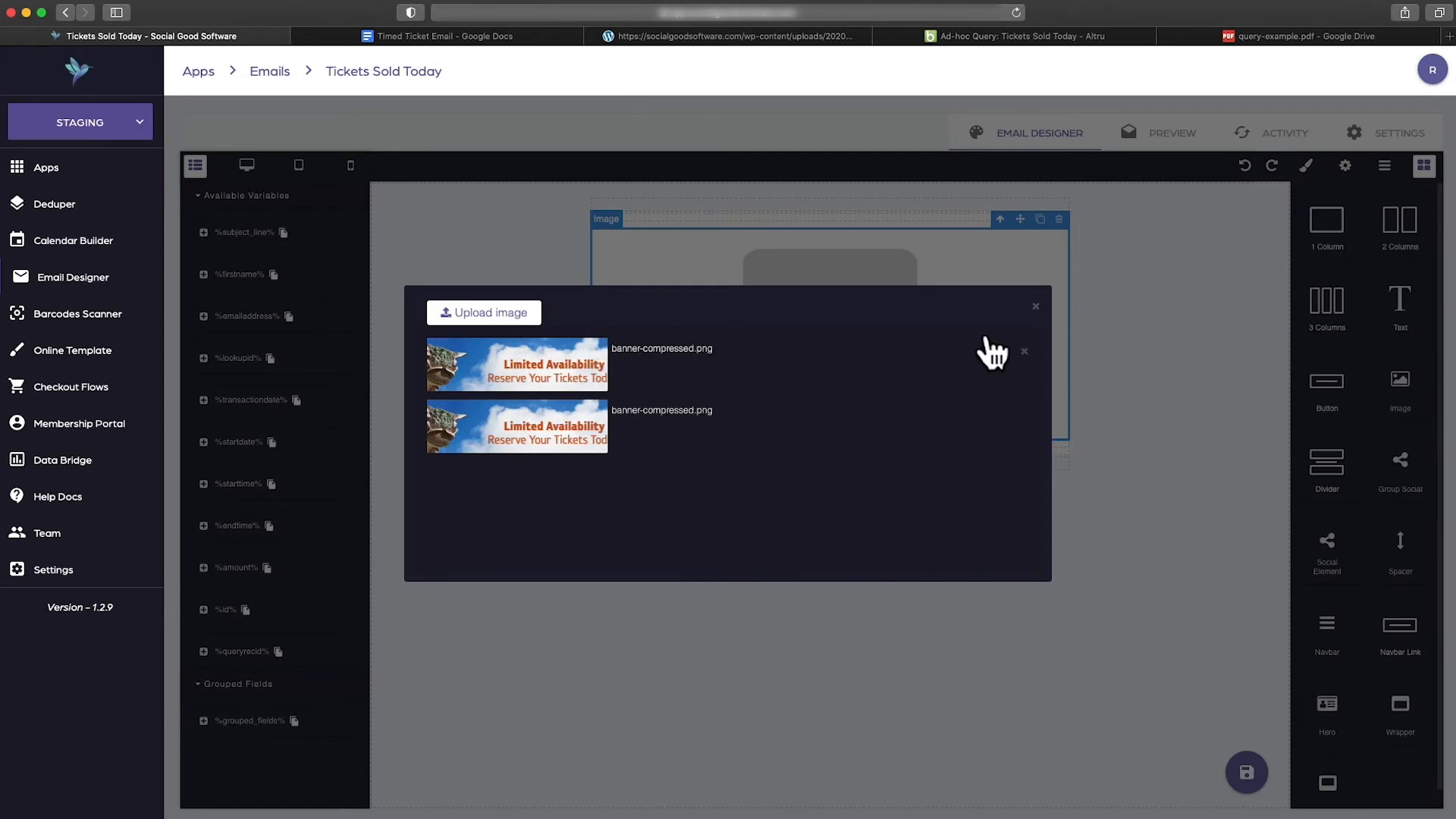
{"action": "left_click", "coordinate": [507, 315]}
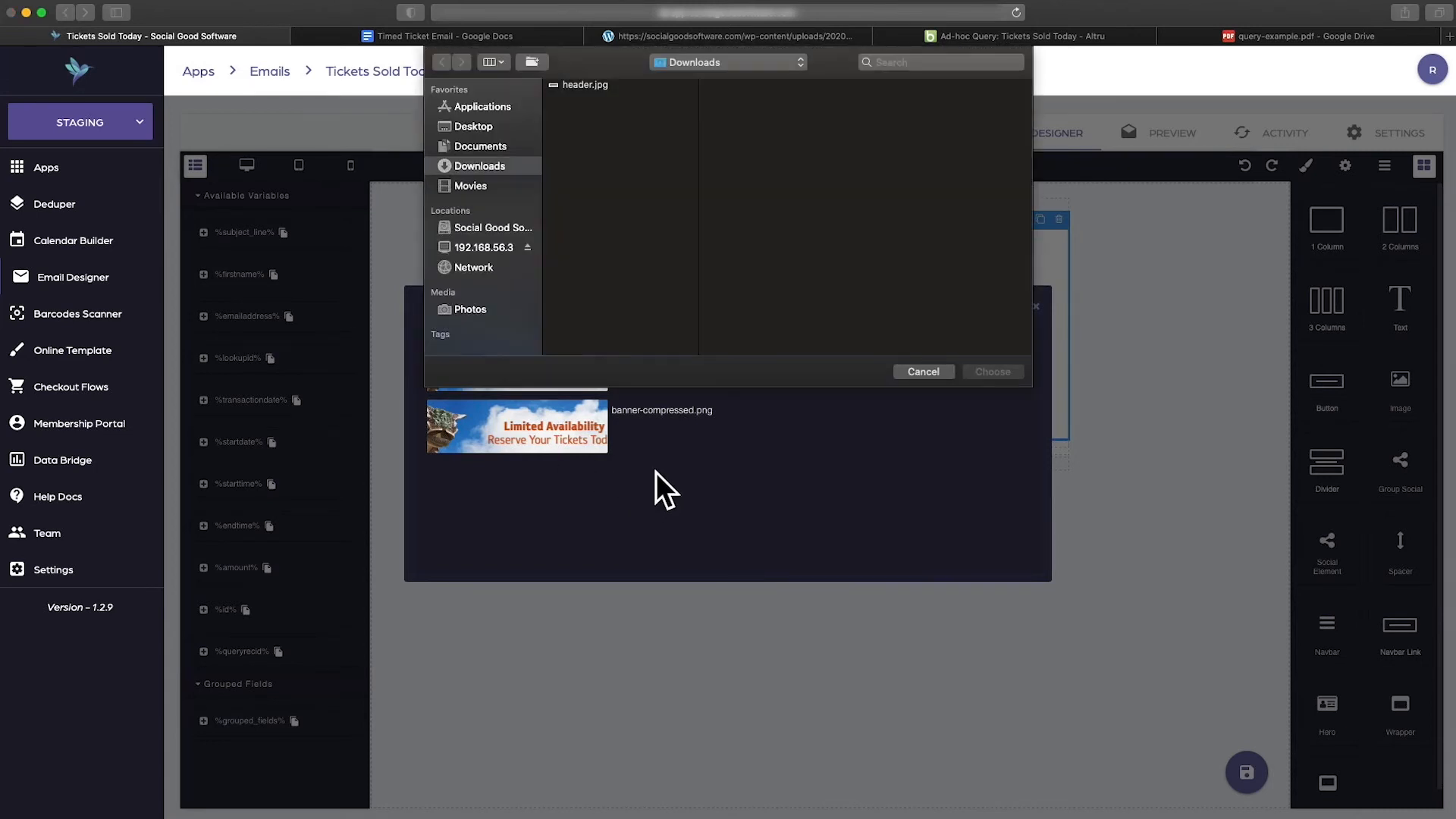
{"action": "left_click", "coordinate": [588, 84]}
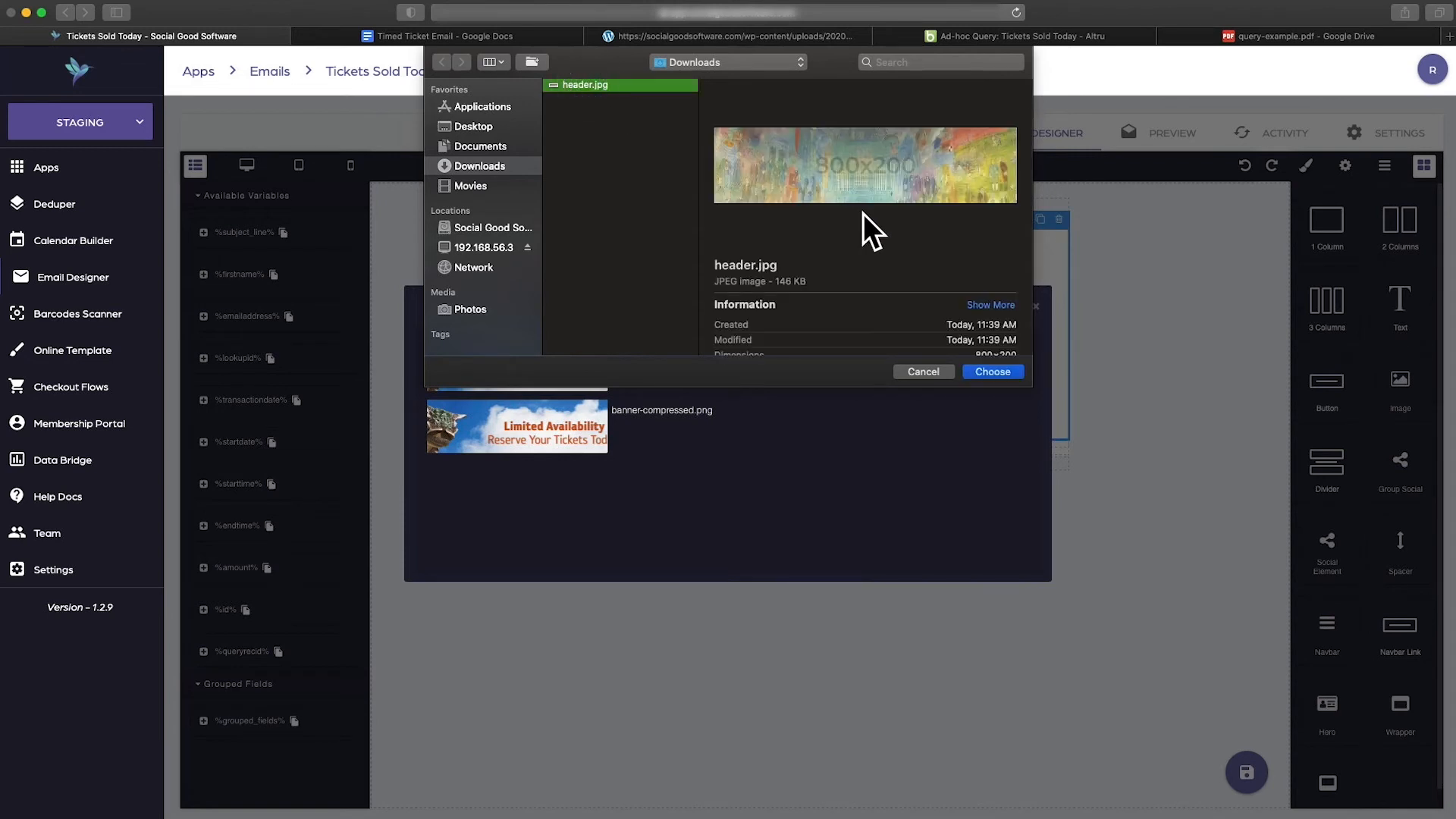
{"action": "key", "text": "space"}
{"action": "key", "text": "space"}
{"action": "left_click", "coordinate": [993, 371]}
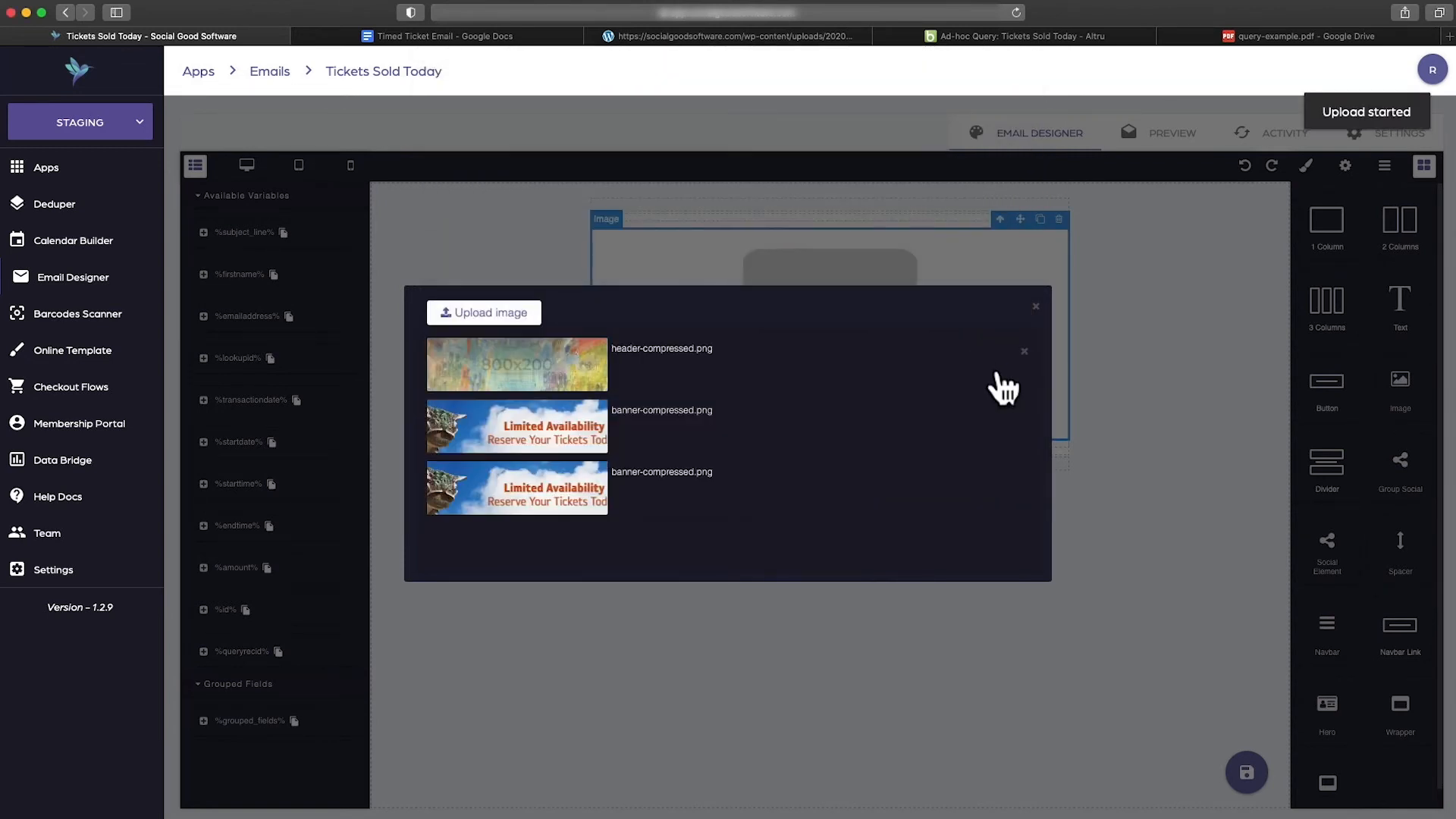
{"action": "left_click", "coordinate": [694, 362]}
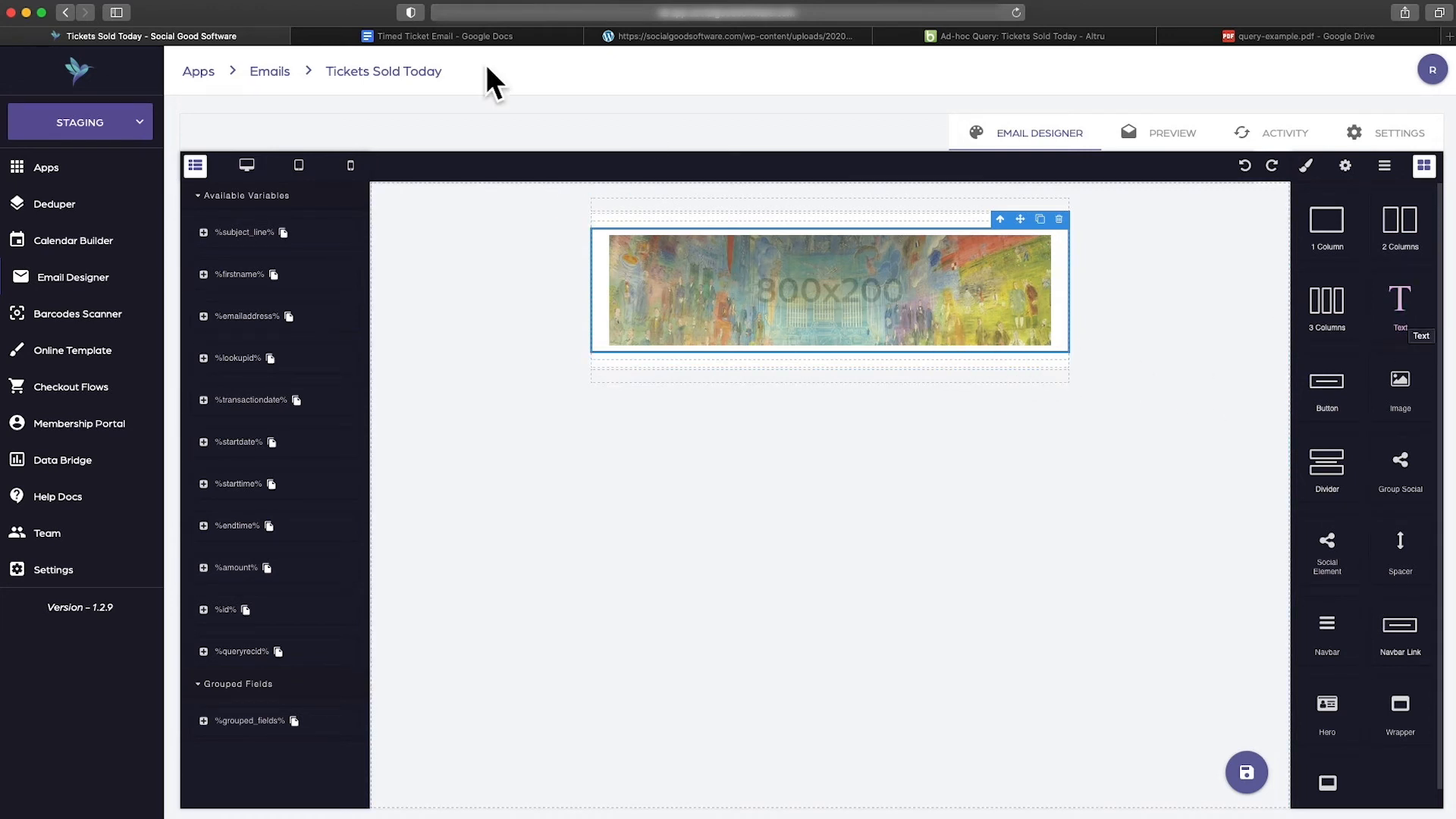
Check the greeting in the Timed Ticket Email document and add a text block below the header image
{"action": "left_click", "coordinate": [484, 39]}
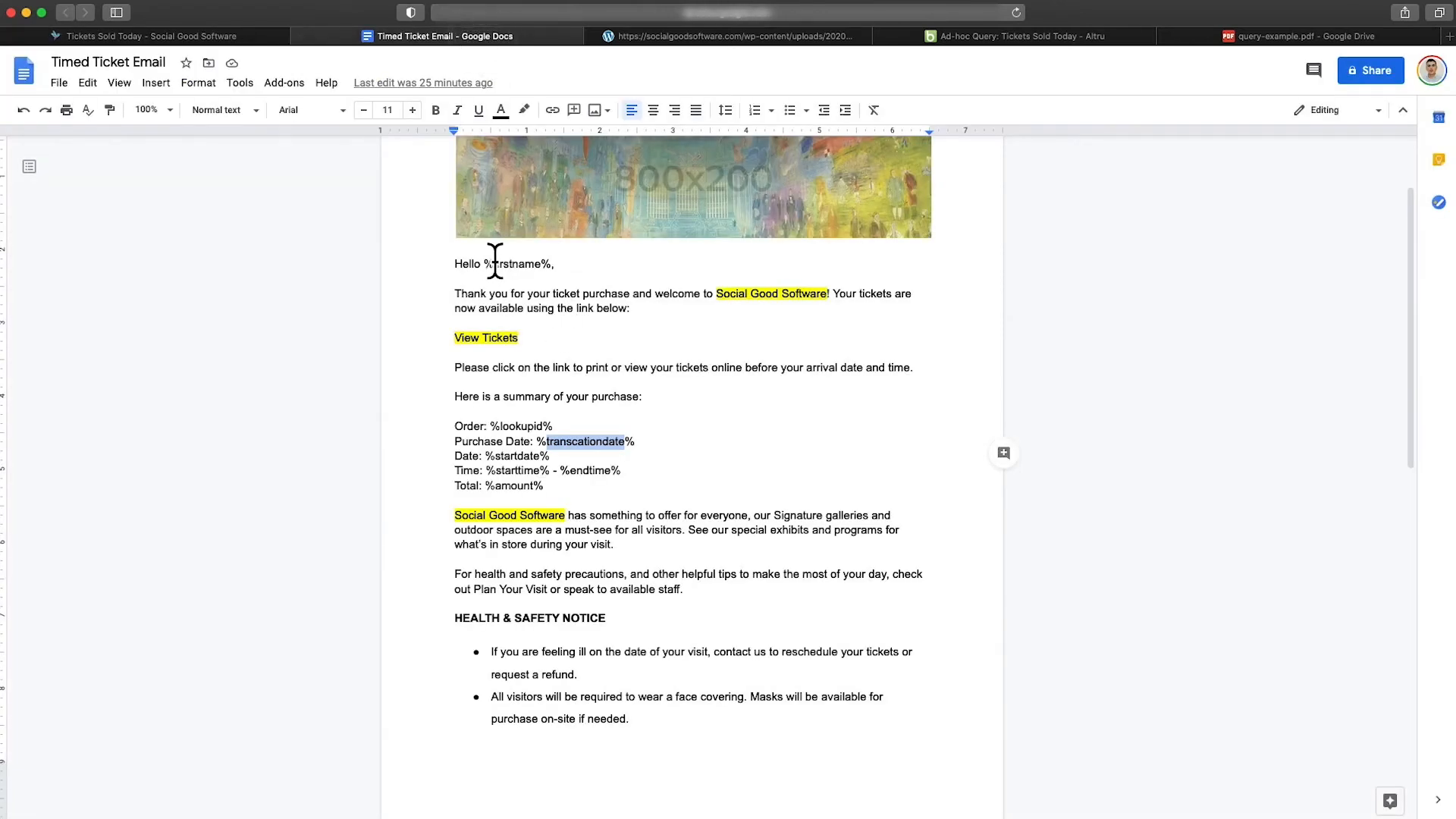
{"action": "key", "text": "ctrl+shift+Tab"}
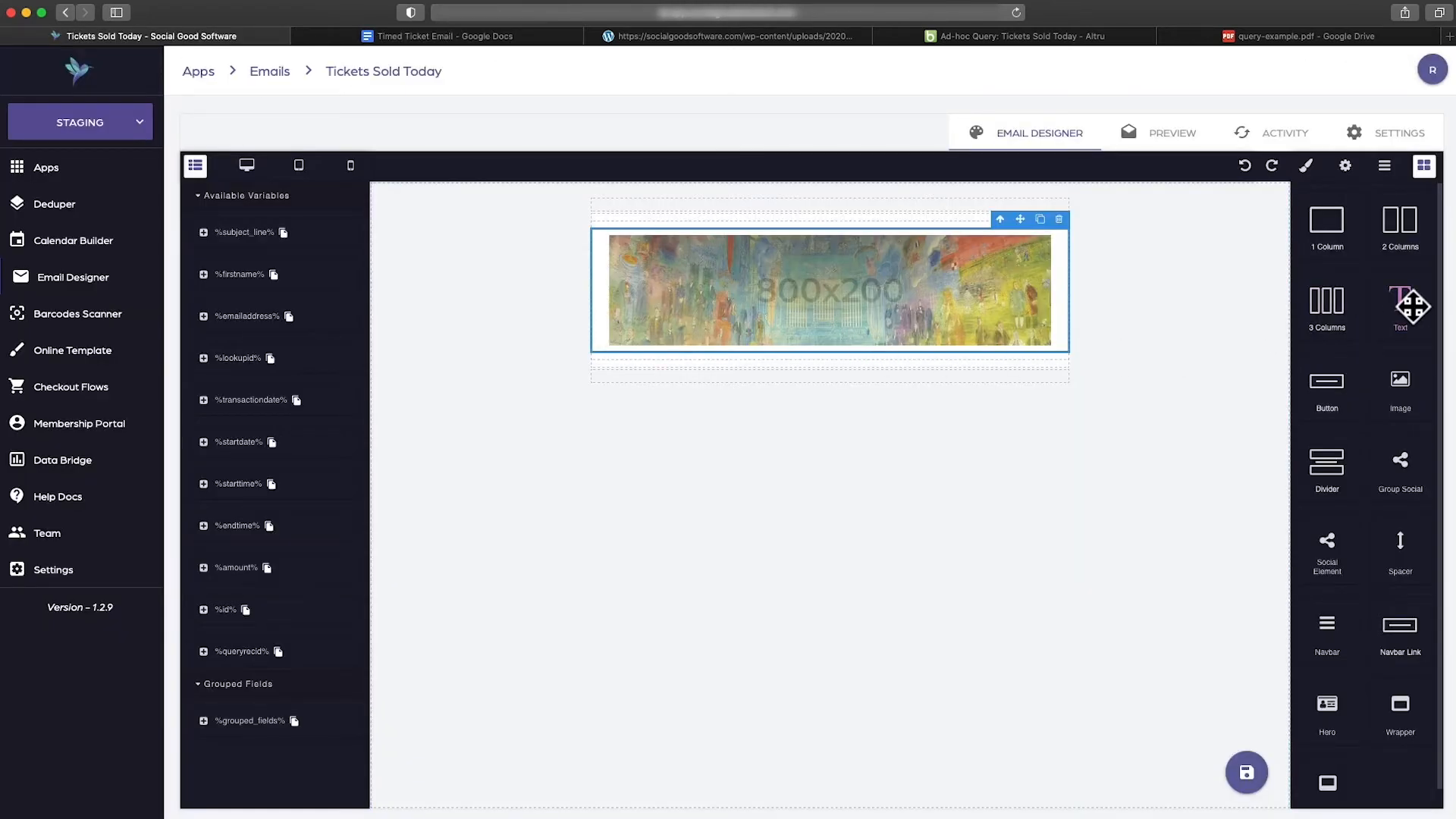
{"action": "left_click_drag", "start_coordinate": [1400, 303], "coordinate": [777, 329]}
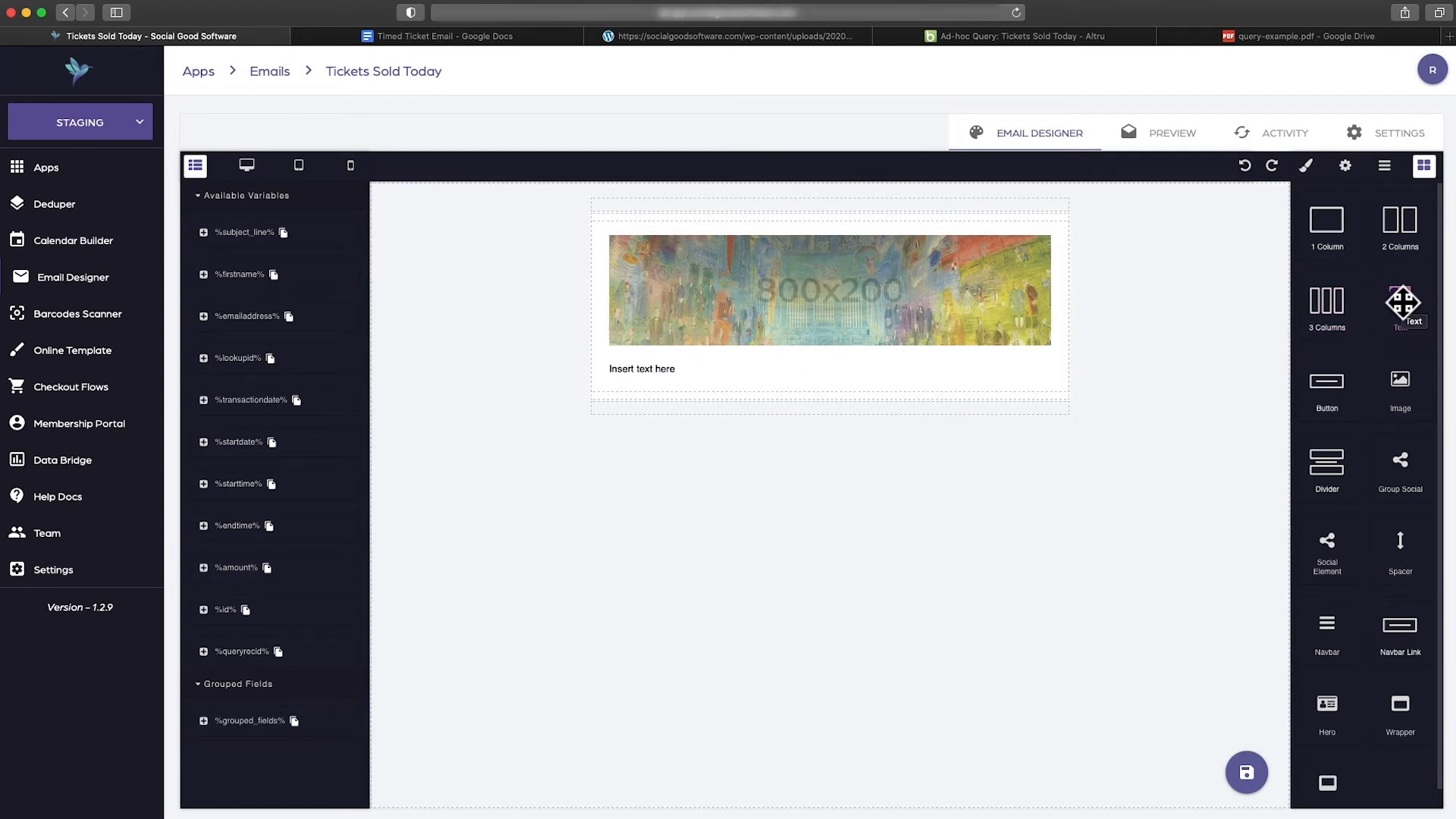
Replace the new text block's placeholder with the greeting "Hello %firstname%," copied from the Timed Ticket Email document
{"action": "double_click", "coordinate": [734, 369]}
{"action": "triple_click", "coordinate": [734, 369]}
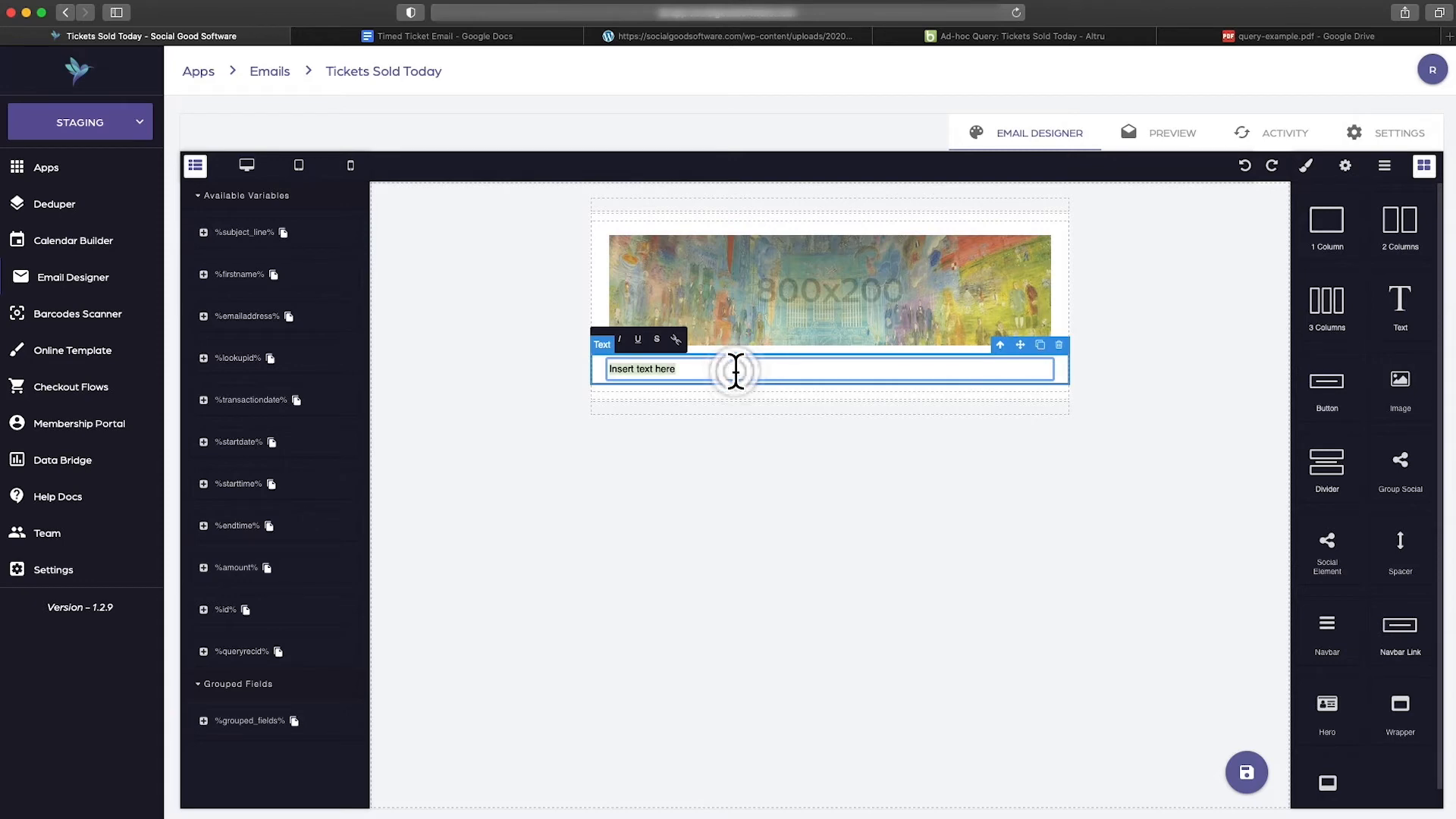
{"action": "key", "text": "ctrl+Tab"}
{"action": "left_click_drag", "start_coordinate": [457, 265], "coordinate": [575, 269]}
{"action": "key", "text": "super+c"}
{"action": "key", "text": "ctrl+Tab"}
{"action": "key", "text": "super+v"}
{"action": "double_click", "coordinate": [671, 369]}
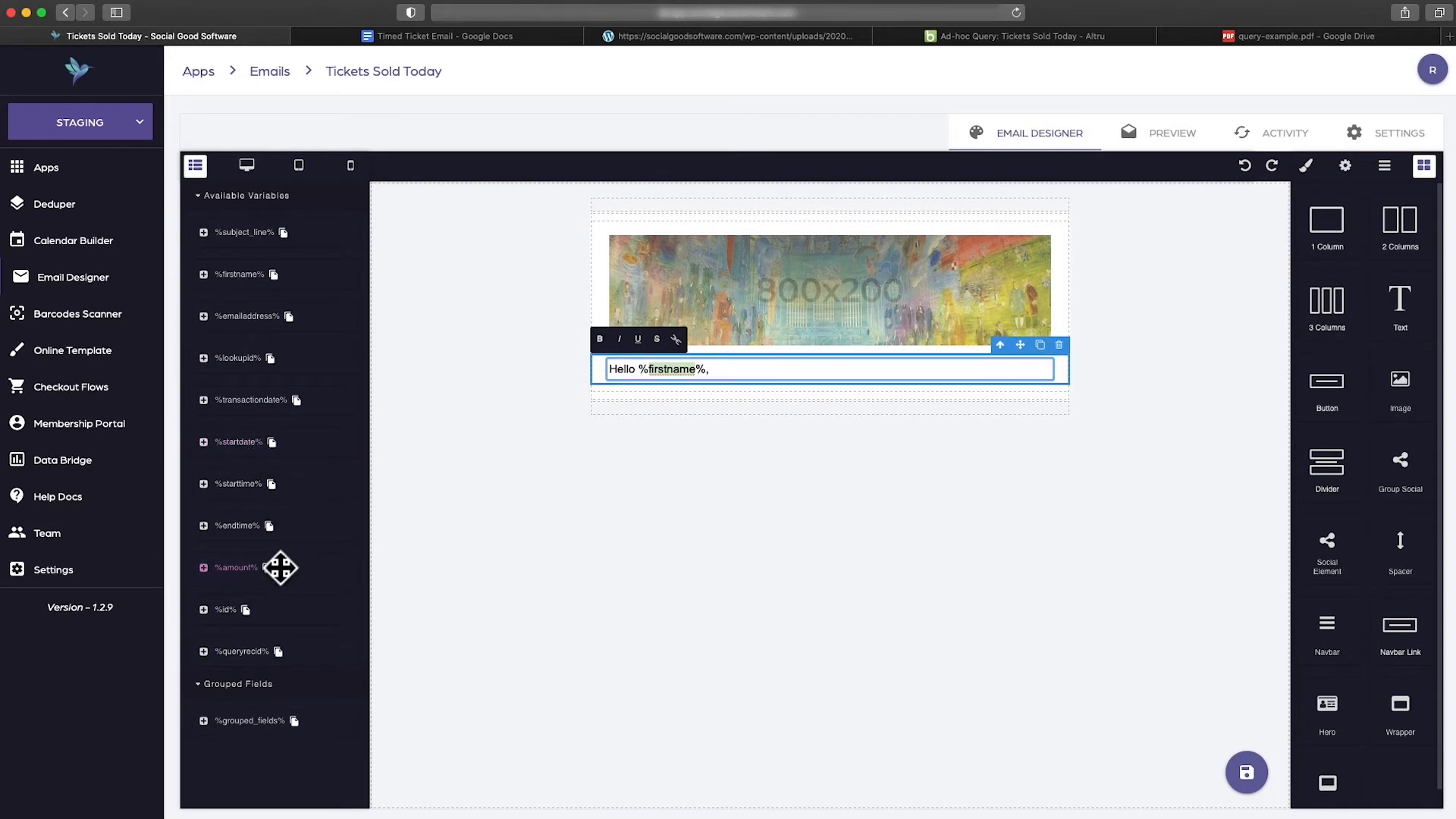
Try inserting the %firstname% variable as a separate block below the greeting, and delete that block
{"action": "left_click_drag", "start_coordinate": [227, 276], "coordinate": [742, 387]}
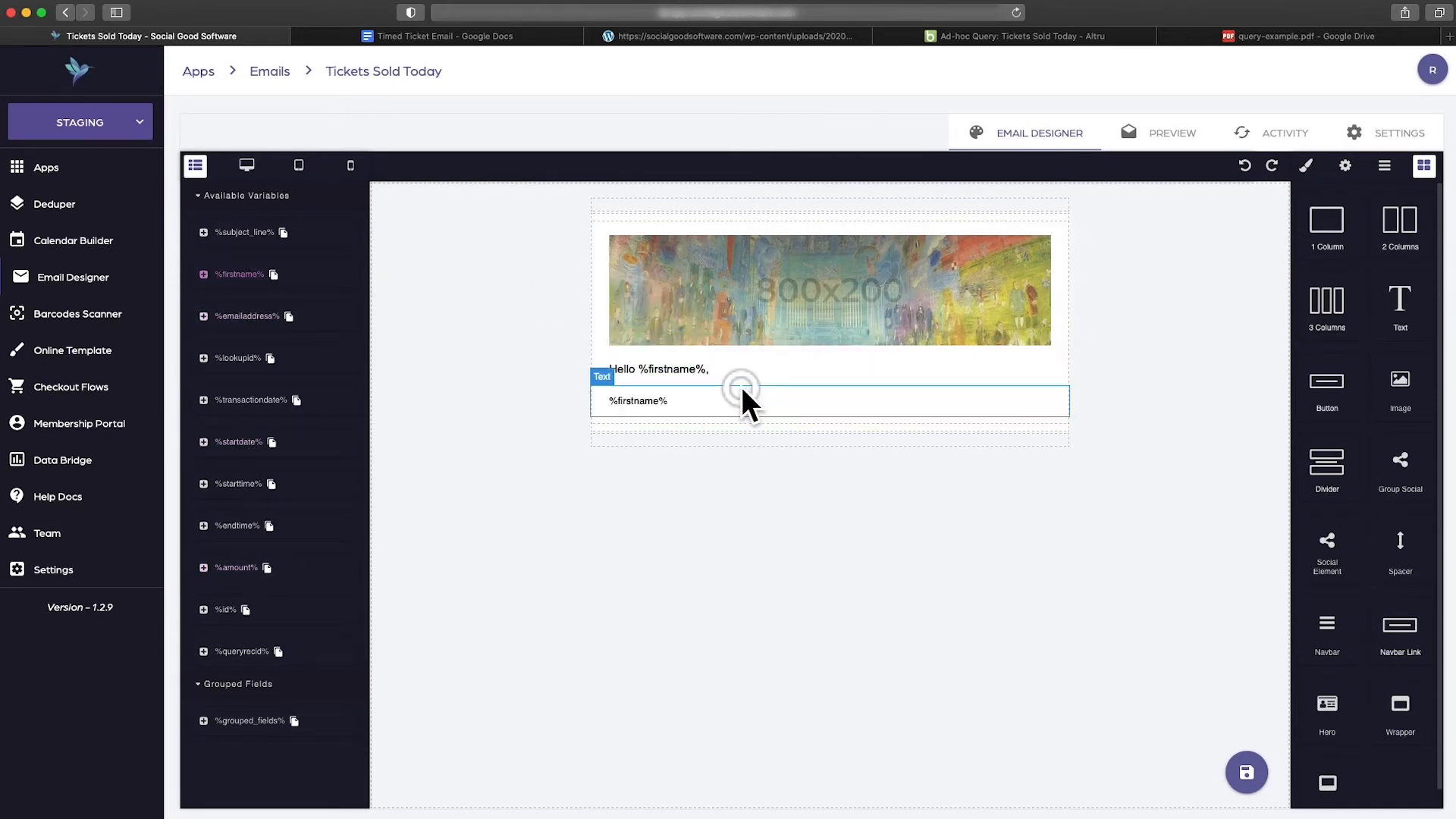
{"action": "left_click", "coordinate": [629, 402]}
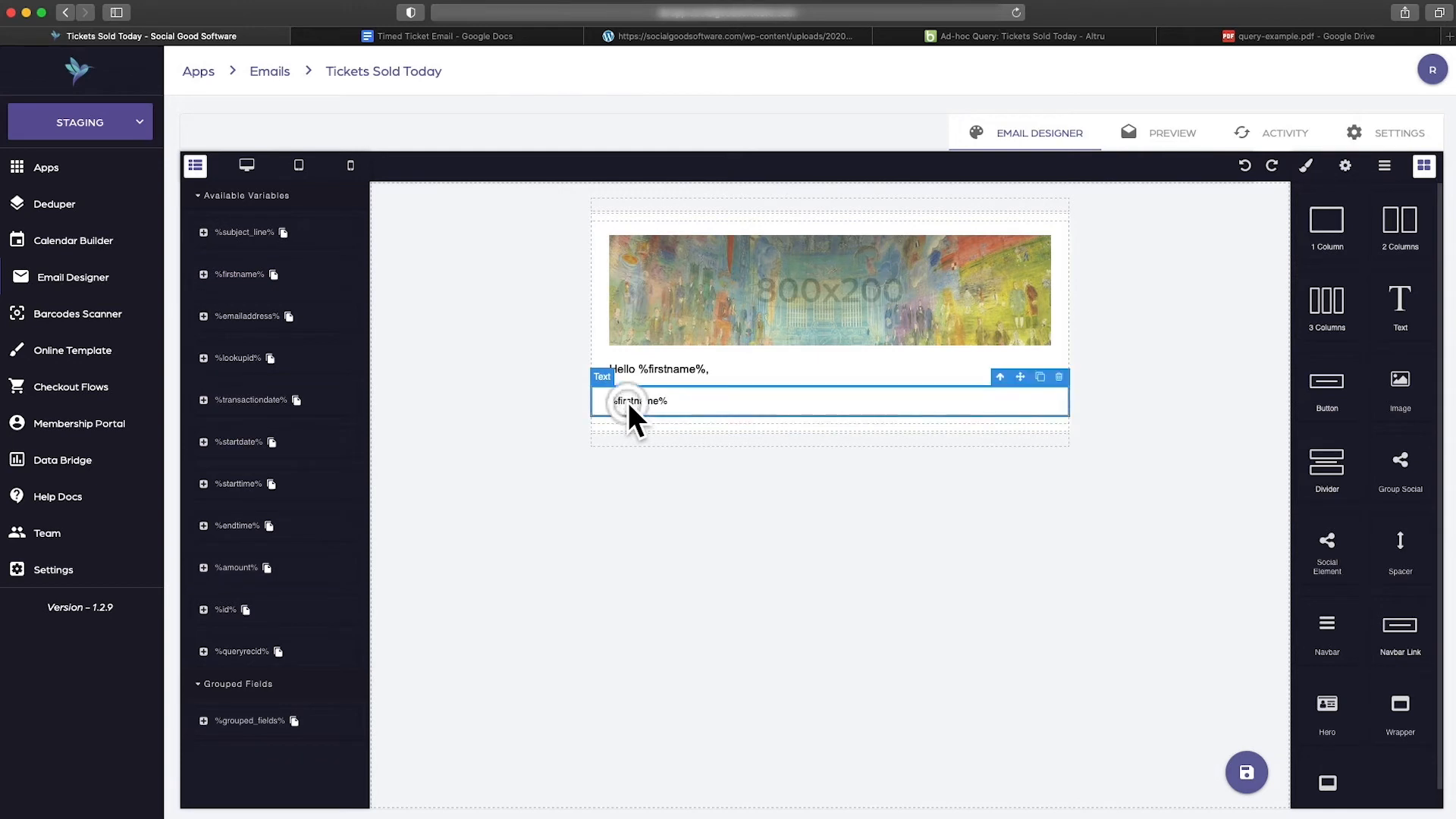
{"action": "left_click", "coordinate": [1059, 377]}
{"action": "left_click", "coordinate": [776, 371]}
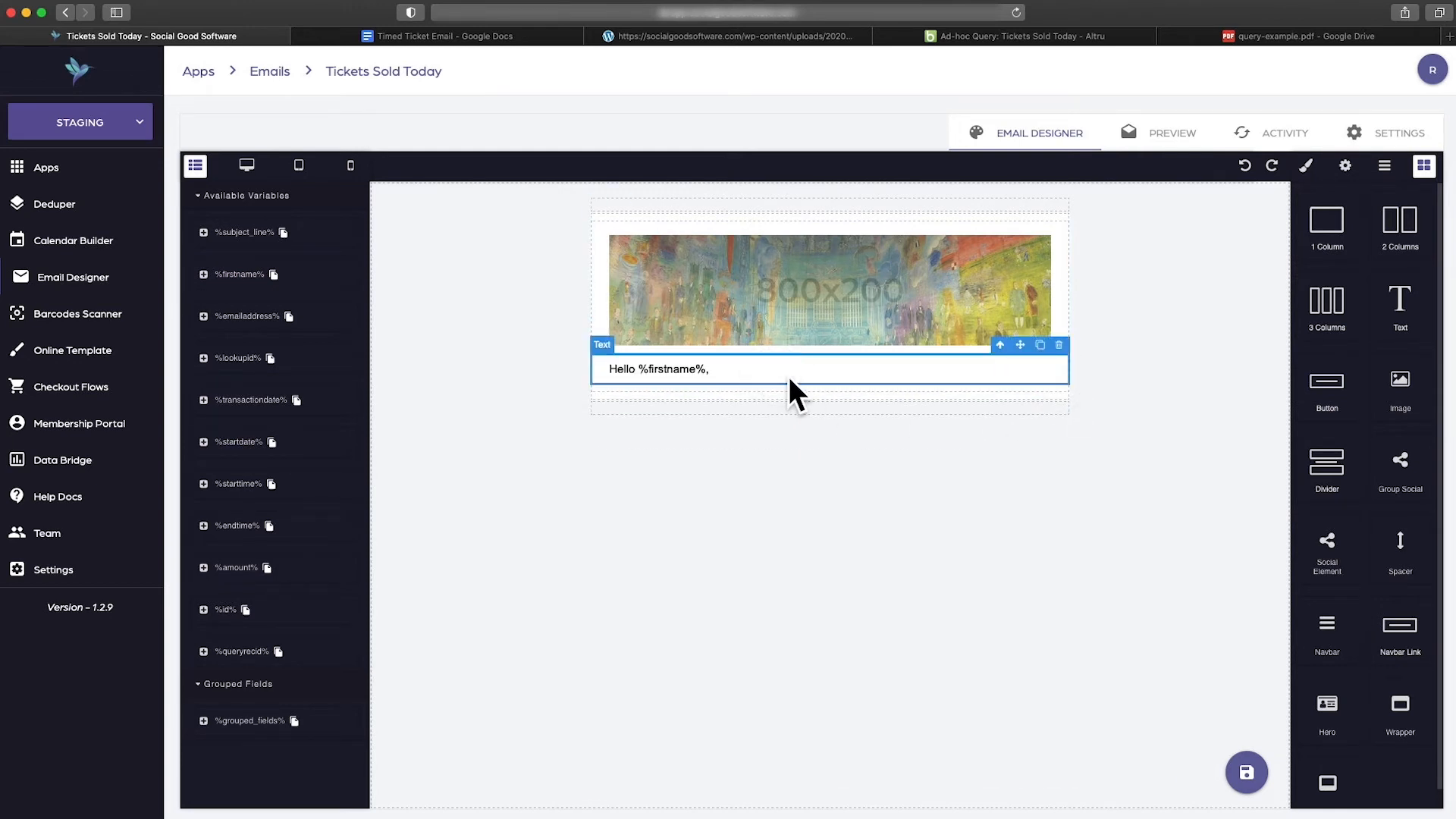
Add a text block below the greeting and fill it with the "Thank you for your ticket purchase" paragraph copied from the Timed Ticket Email document
{"action": "left_click_drag", "start_coordinate": [1392, 317], "coordinate": [763, 377]}
{"action": "left_click", "coordinate": [444, 36]}
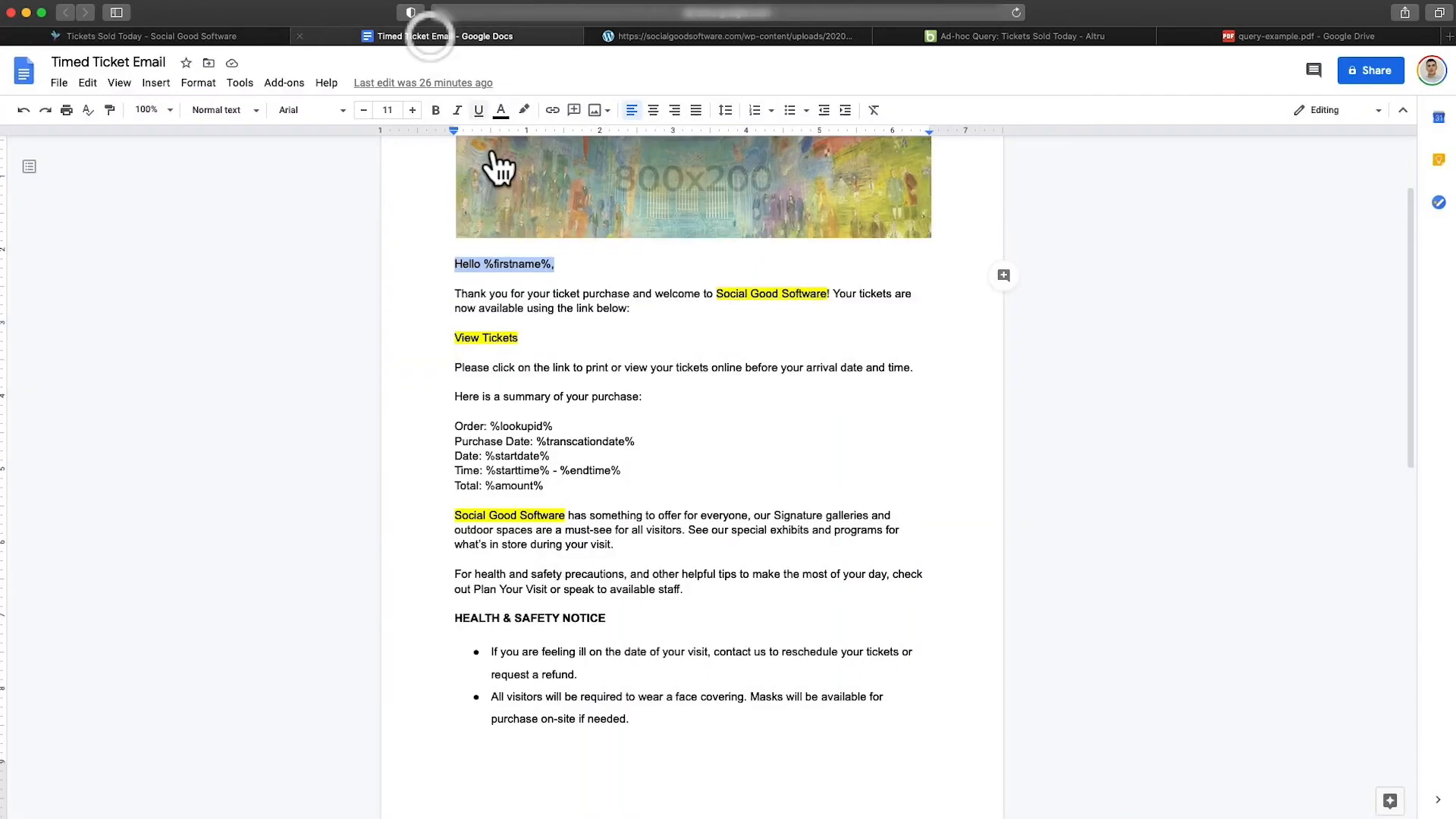
{"action": "left_click_drag", "start_coordinate": [631, 309], "coordinate": [417, 296]}
{"action": "key", "text": "super+c"}
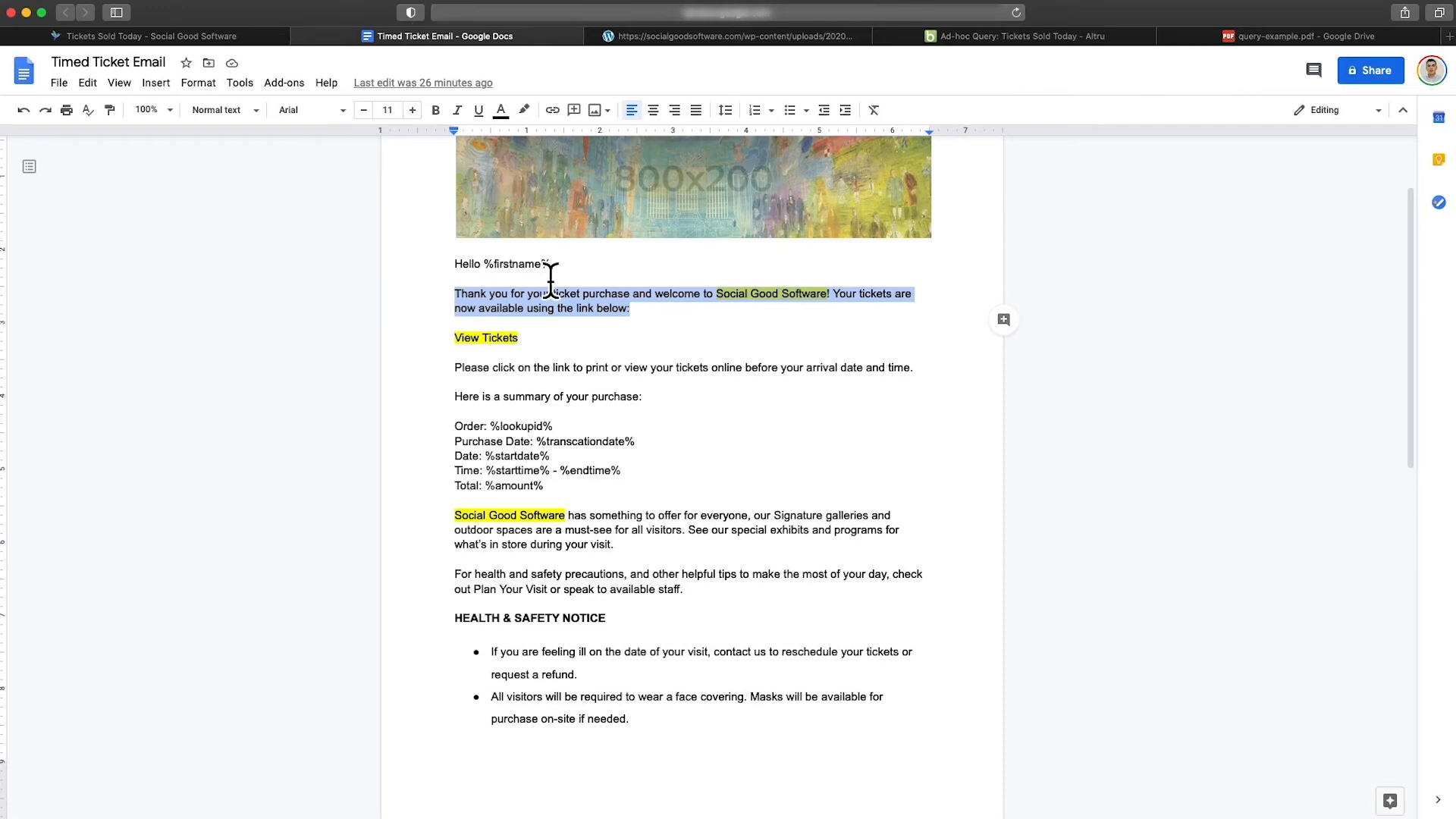
{"action": "key", "text": "ctrl+shift+Tab"}
{"action": "triple_click", "coordinate": [699, 407]}
{"action": "key", "text": "super+v"}
{"action": "left_click", "coordinate": [784, 527]}
{"action": "left_click", "coordinate": [930, 405]}
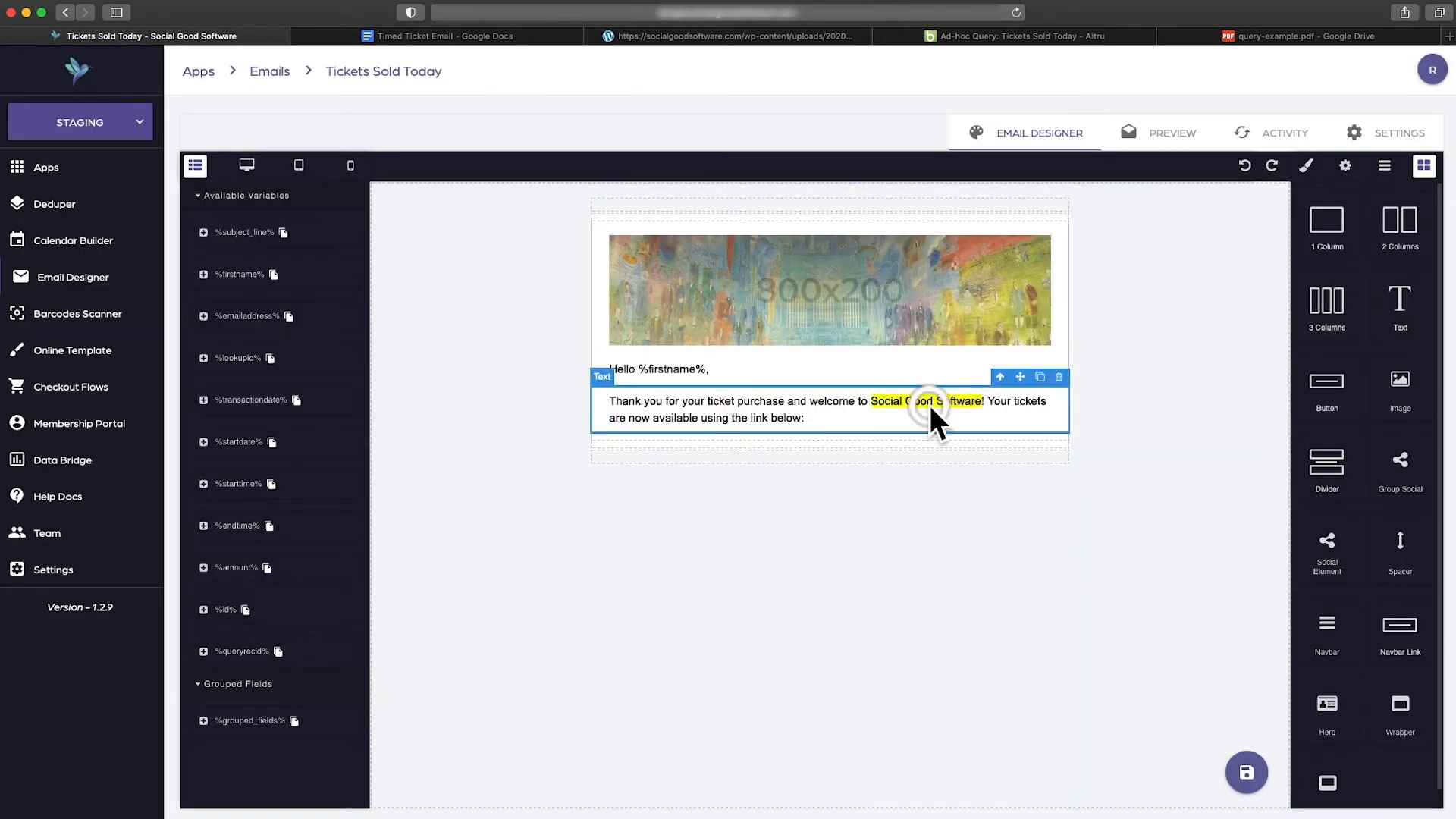
Remove the highlighting from all text in the Timed Ticket Email document
{"action": "key", "text": "ctrl+Tab"}
{"action": "left_click", "coordinate": [699, 367]}
{"action": "key", "text": "super+a"}
{"action": "left_click", "coordinate": [524, 110]}
{"action": "left_click", "coordinate": [566, 139]}
Replace the email's thank-you paragraph with the unhighlighted version copied from the Timed Ticket Email document
{"action": "left_click_drag", "start_coordinate": [660, 315], "coordinate": [422, 293]}
{"action": "key", "text": "super+c"}
{"action": "key", "text": "ctrl+shift+Tab"}
{"action": "left_click", "coordinate": [784, 399]}
{"action": "key", "text": "super+a"}
{"action": "key", "text": "super+v"}
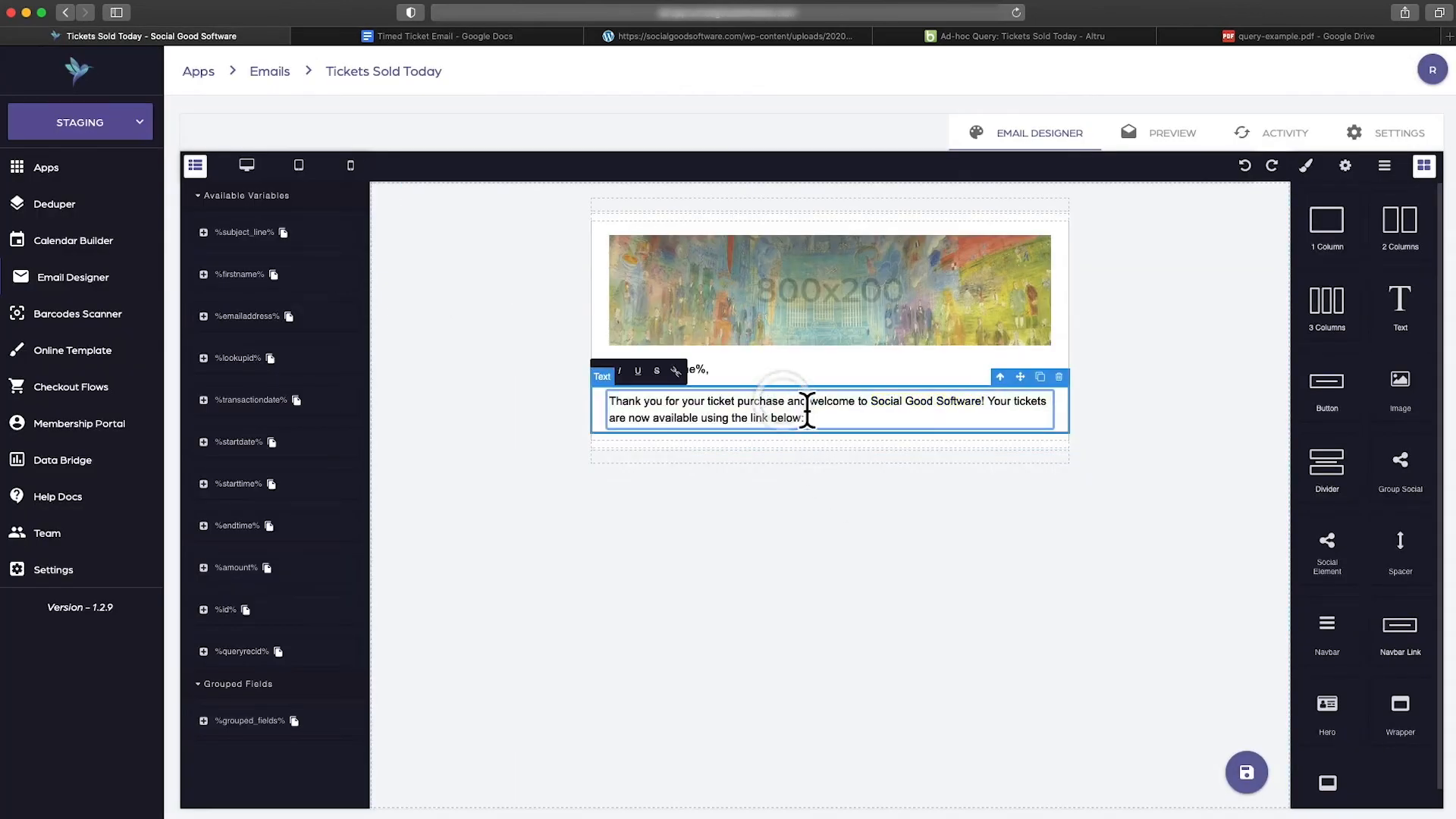
{"action": "left_click", "coordinate": [856, 485]}
Add a text block below the thank-you paragraph and fill it with "View Tickets" copied from the Timed Ticket Email document
{"action": "left_click_drag", "start_coordinate": [1394, 322], "coordinate": [828, 438]}
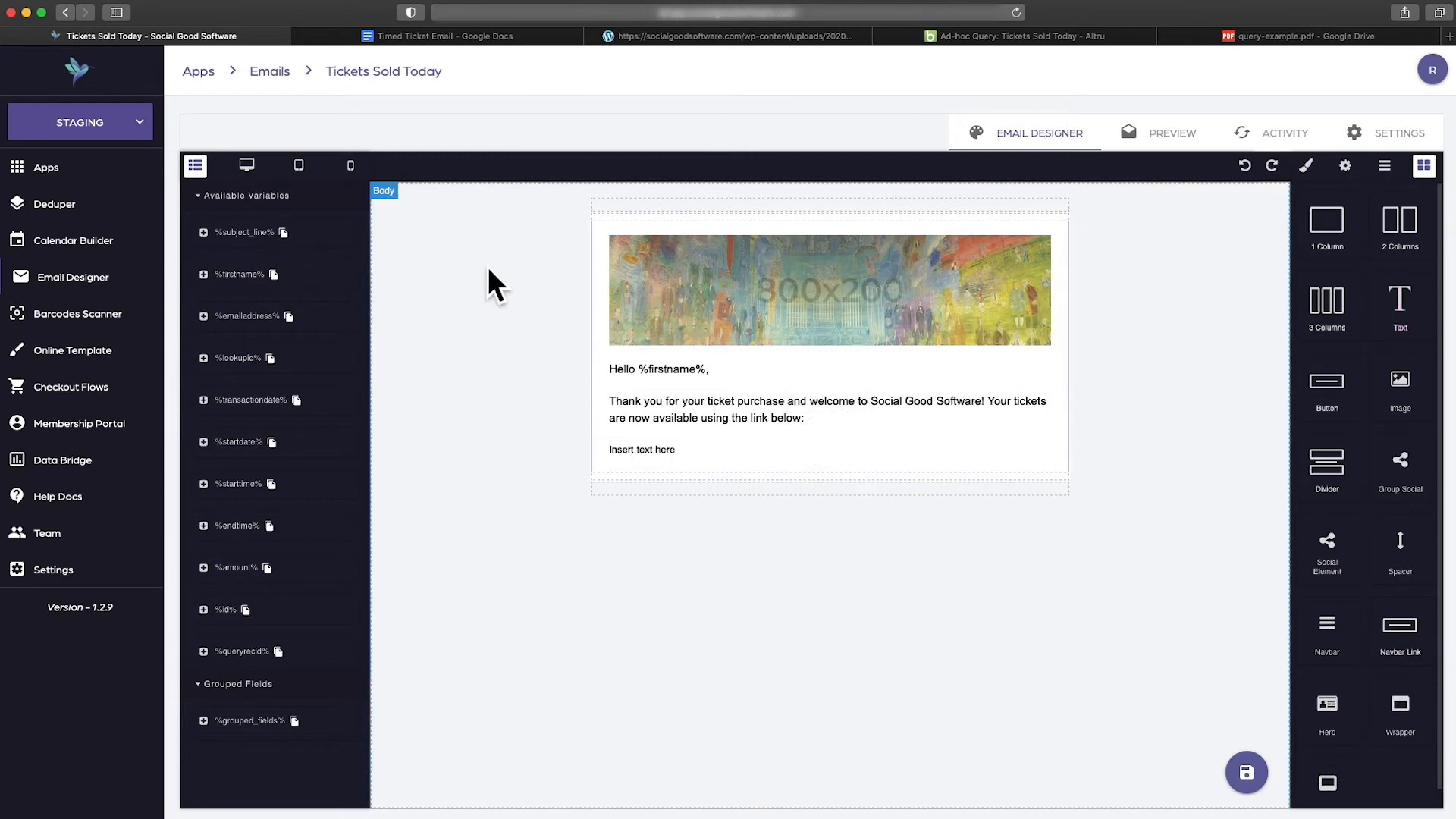
{"action": "left_click", "coordinate": [408, 38]}
{"action": "left_click_drag", "start_coordinate": [453, 338], "coordinate": [526, 334]}
{"action": "key", "text": "ctrl+c"}
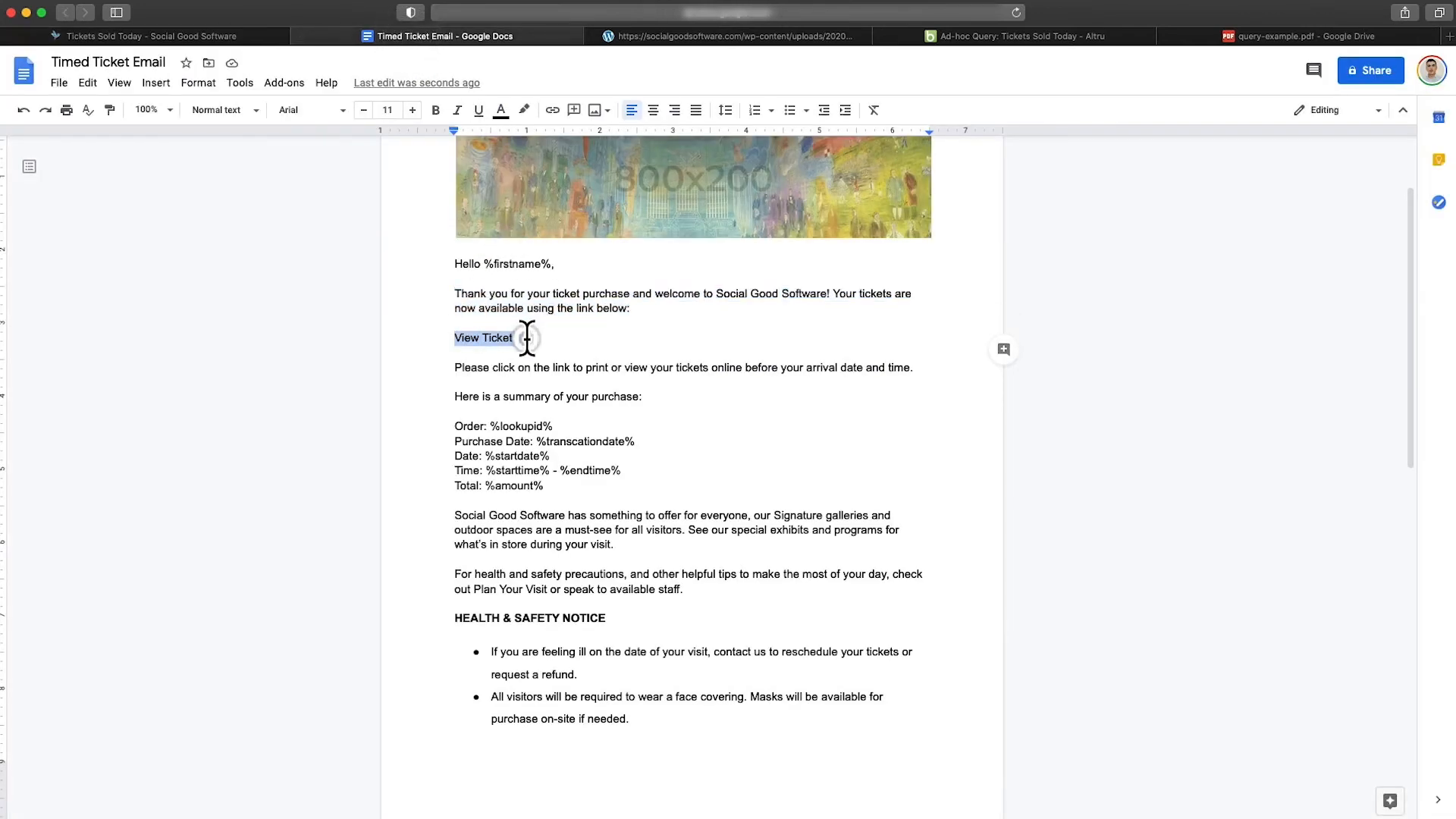
{"action": "key", "text": "ctrl+shift+Tab"}
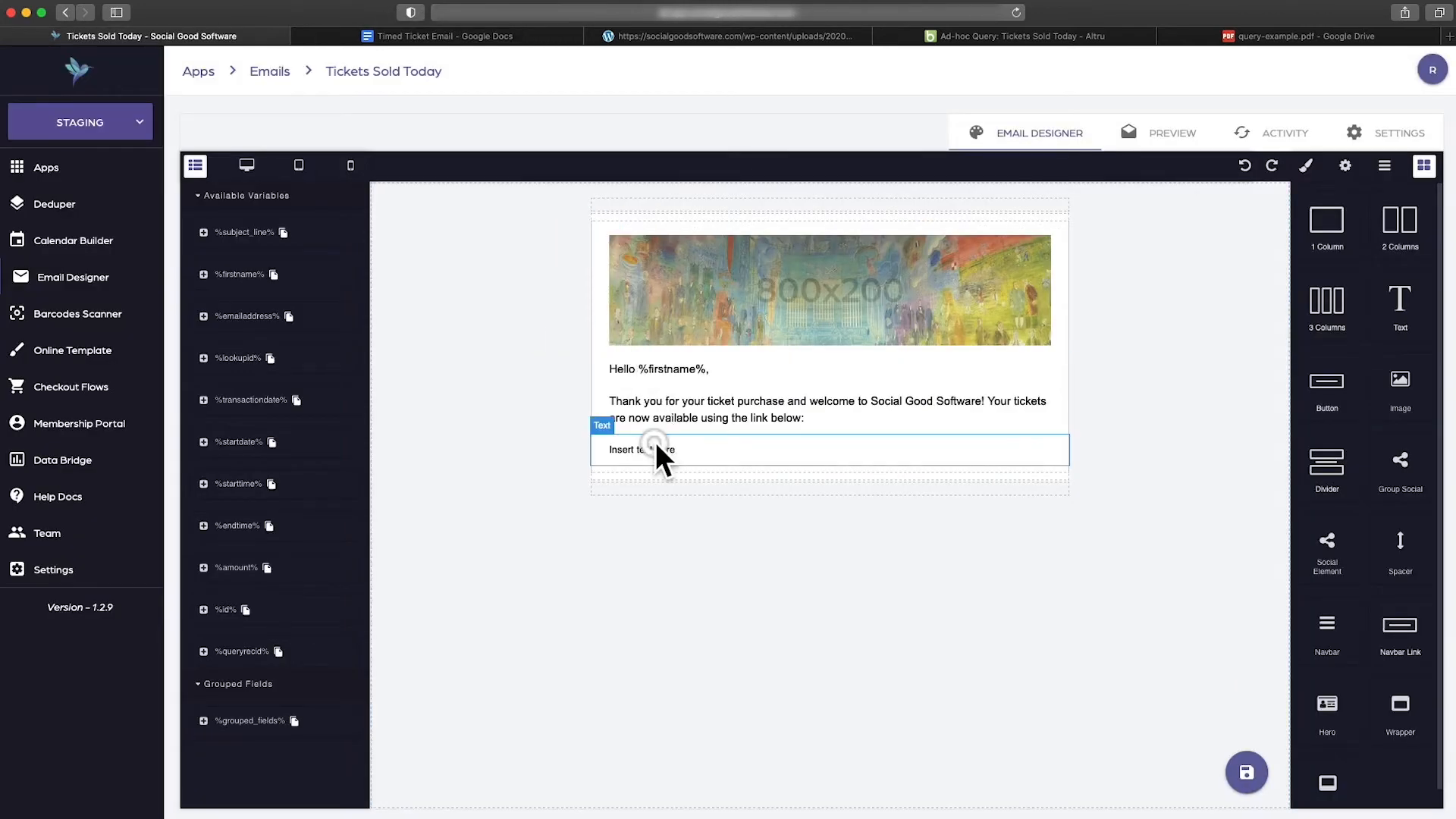
{"action": "triple_click", "coordinate": [655, 442]}
{"action": "key", "text": "ctrl+v"}
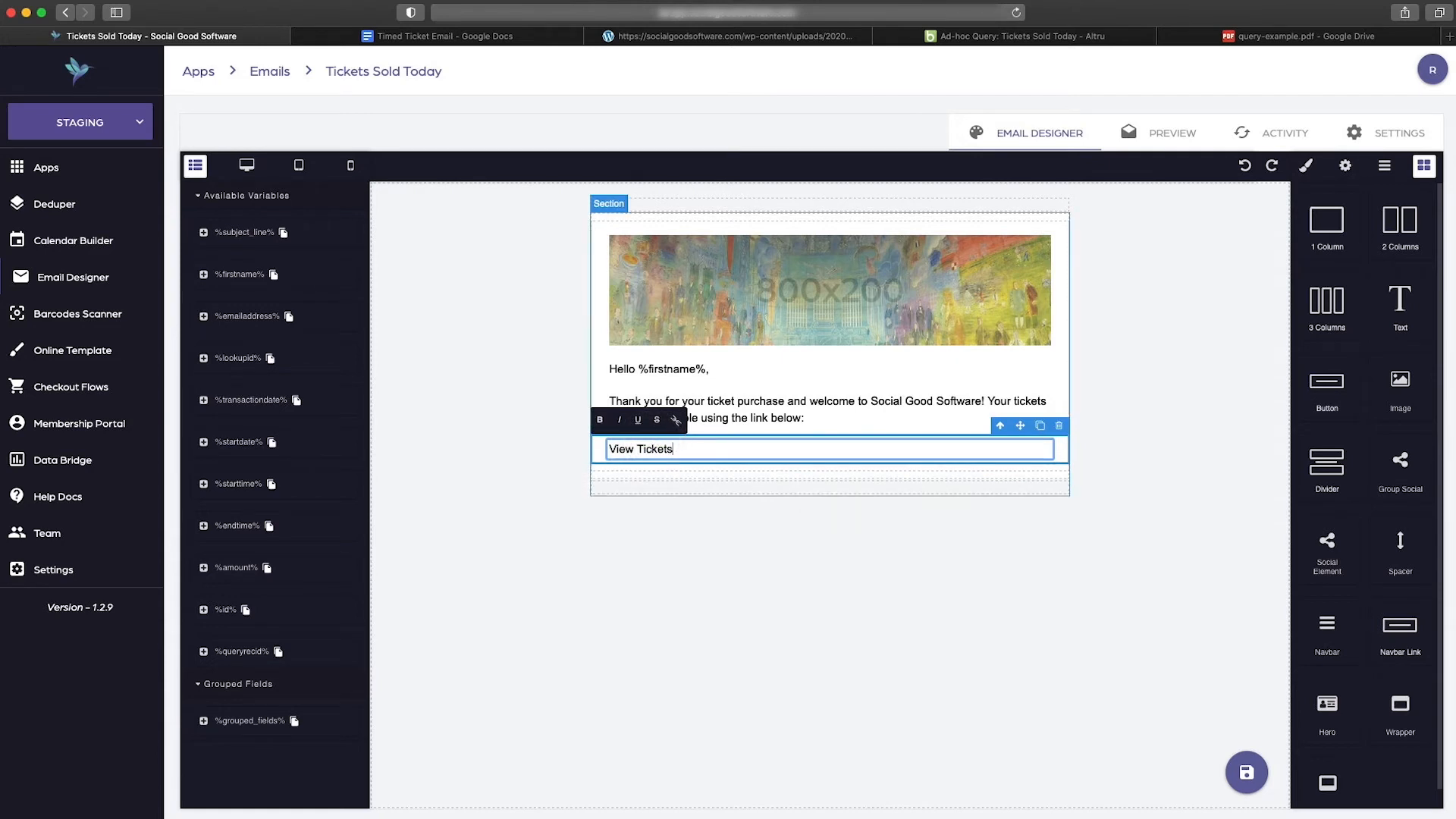
{"action": "left_click", "coordinate": [1056, 573]}
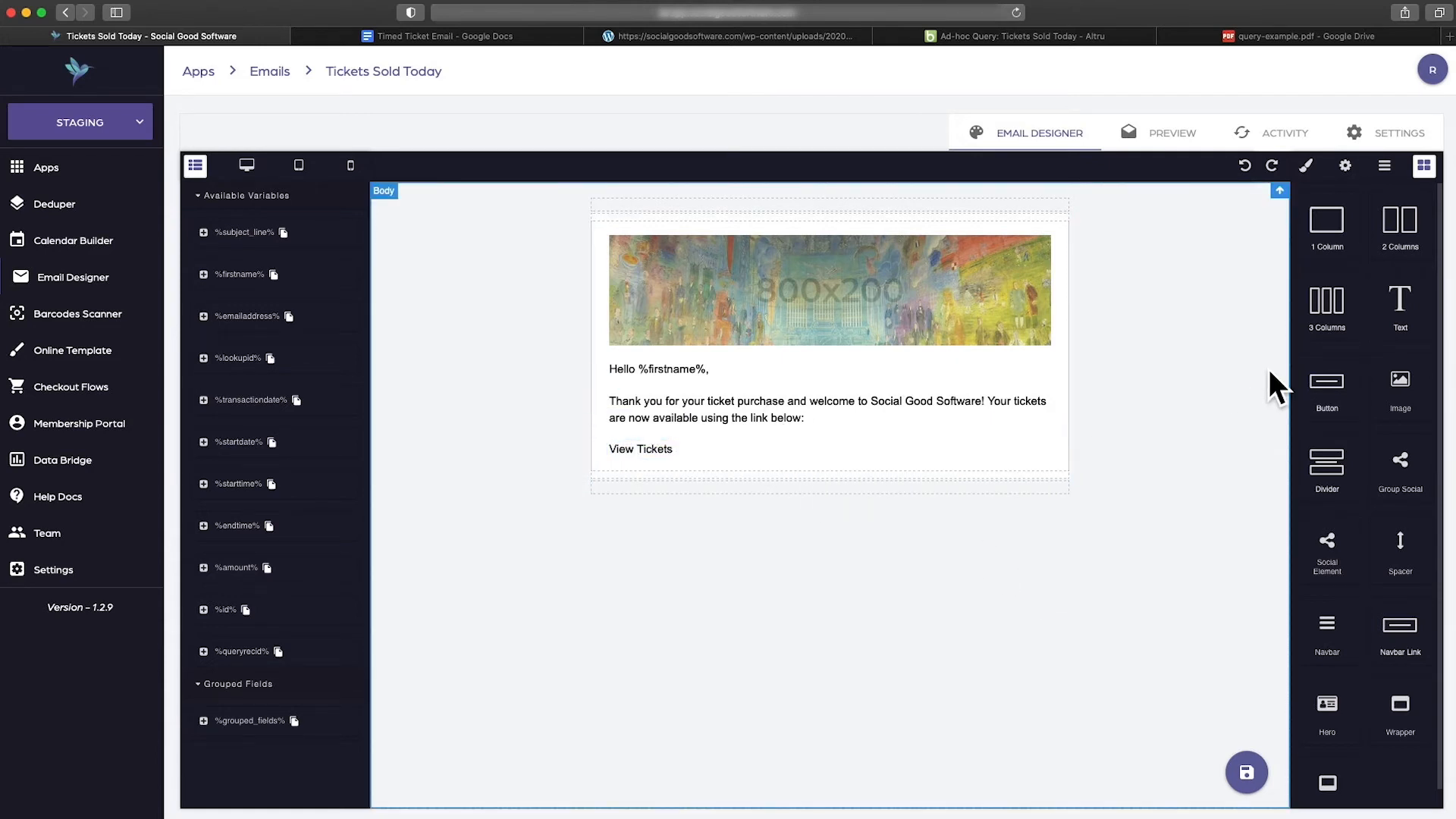
Add a text block below View Tickets containing the document's "Please click on the link to print or view your tickets online" sentence
{"action": "left_click_drag", "start_coordinate": [1400, 304], "coordinate": [777, 454]}
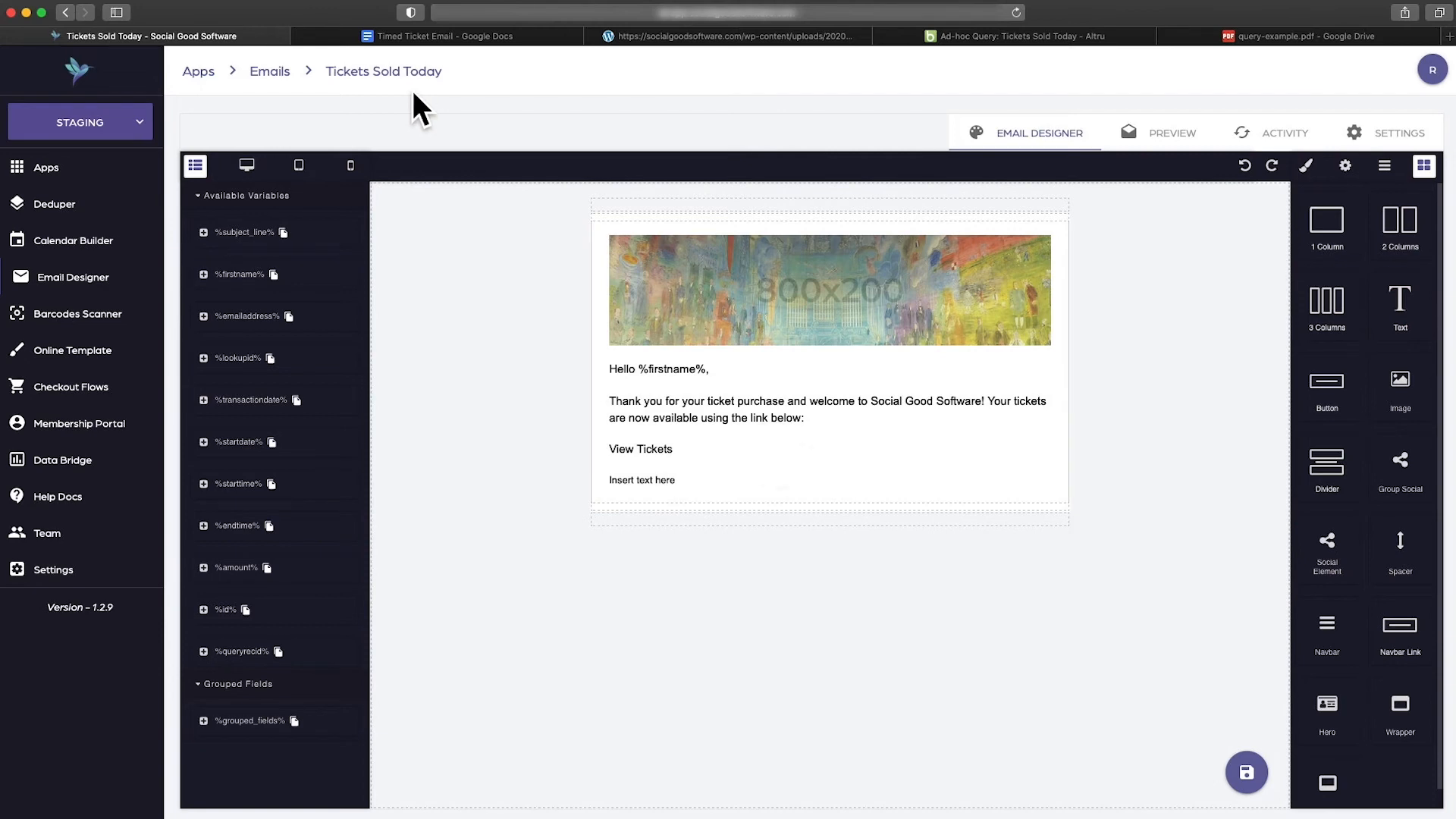
{"action": "left_click", "coordinate": [436, 36]}
{"action": "left_click_drag", "start_coordinate": [917, 367], "coordinate": [400, 369]}
{"action": "key", "text": "super+c"}
{"action": "key", "text": "ctrl+shift+Tab"}
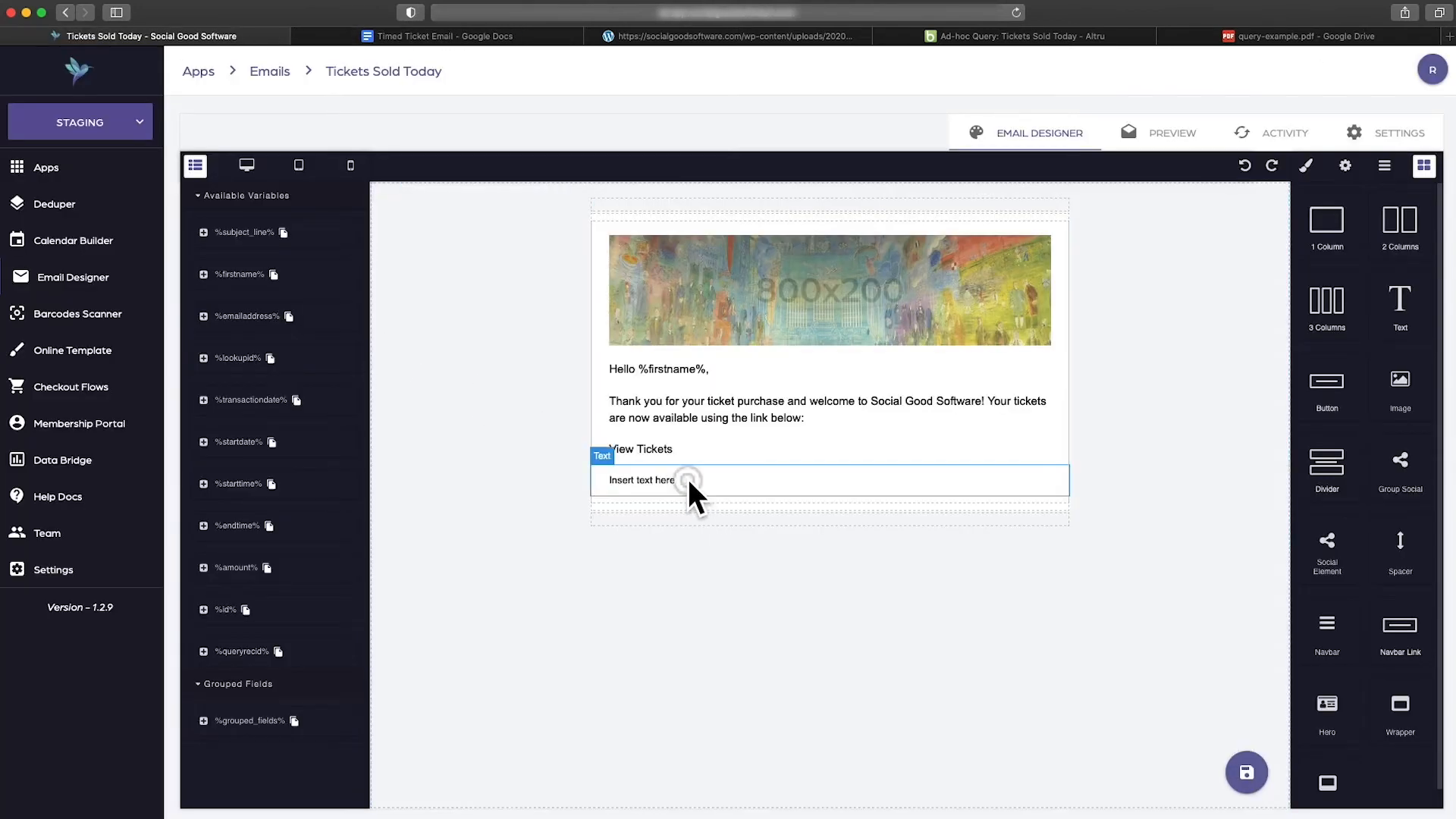
{"action": "double_click", "coordinate": [688, 479]}
{"action": "key", "text": "super+v"}
{"action": "left_click", "coordinate": [799, 577]}
Add a text block below the print-or-view sentence and fill it with "Here is a summary of your purchase:" copied from the document
{"action": "left_click_drag", "start_coordinate": [1400, 302], "coordinate": [854, 508]}
{"action": "key", "text": "ctrl+Tab"}
{"action": "left_click_drag", "start_coordinate": [662, 390], "coordinate": [448, 396]}
{"action": "left_click", "coordinate": [663, 397]}
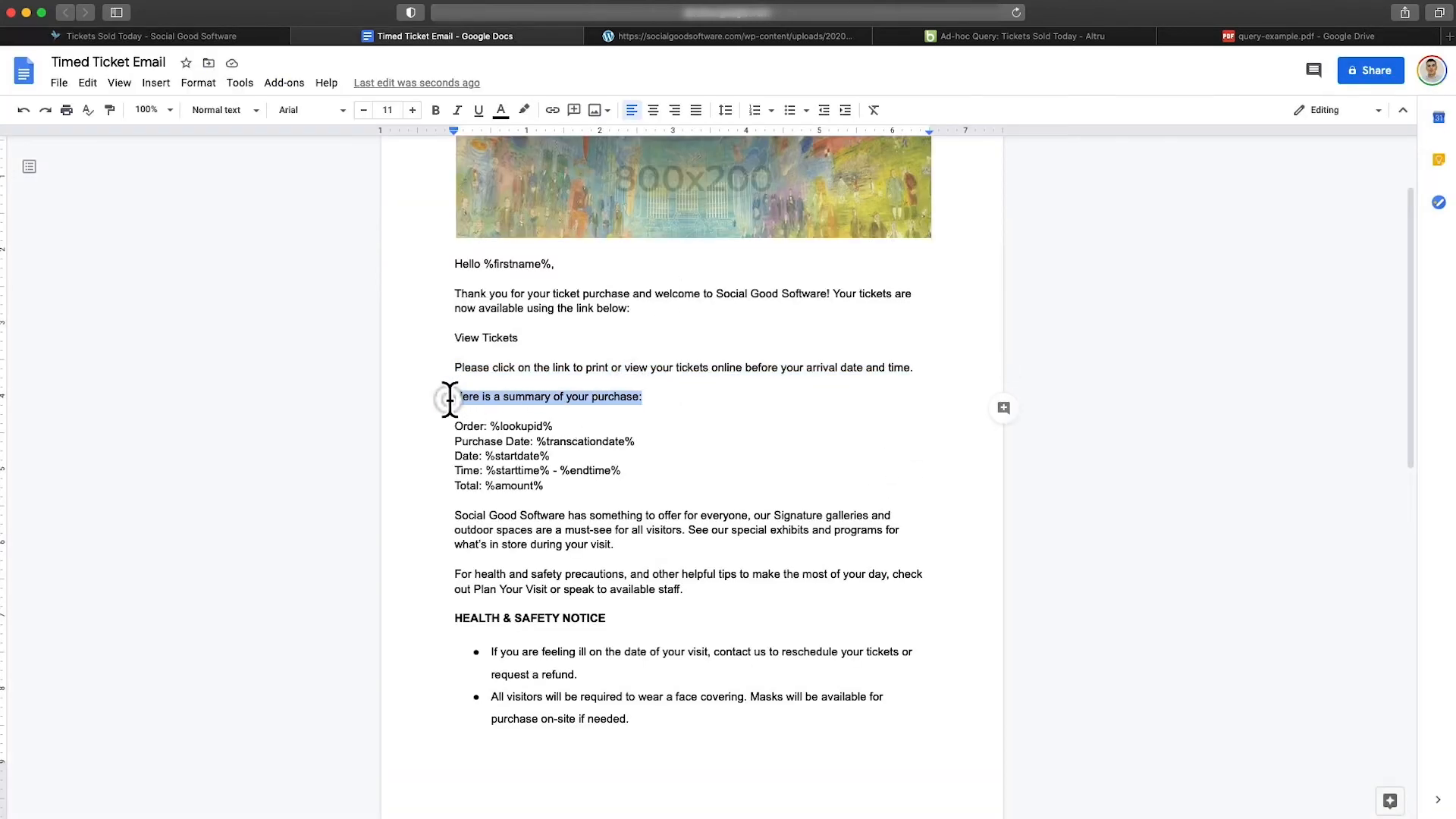
{"action": "key", "text": "super+c"}
{"action": "key", "text": "ctrl+shift+Tab"}
{"action": "left_click", "coordinate": [669, 519]}
{"action": "key", "text": "super+v"}
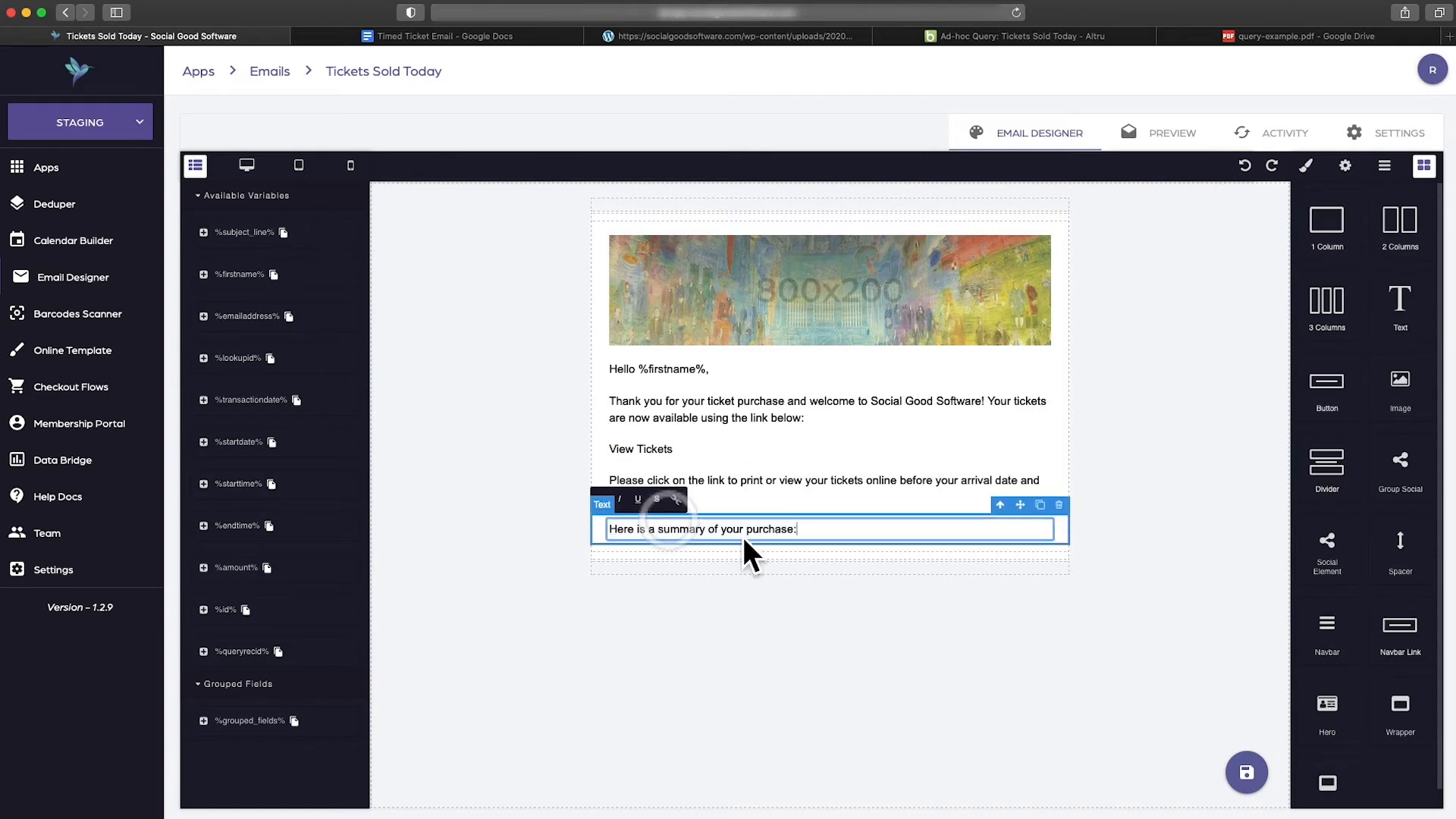
{"action": "left_click", "coordinate": [824, 603]}
Add a text block below the summary line and paste in the document's Order, Purchase Date, Date, Time and Total lines with their variables
{"action": "left_click_drag", "start_coordinate": [1388, 315], "coordinate": [731, 533]}
{"action": "key", "text": "ctrl+Tab"}
{"action": "left_click_drag", "start_coordinate": [568, 491], "coordinate": [417, 425]}
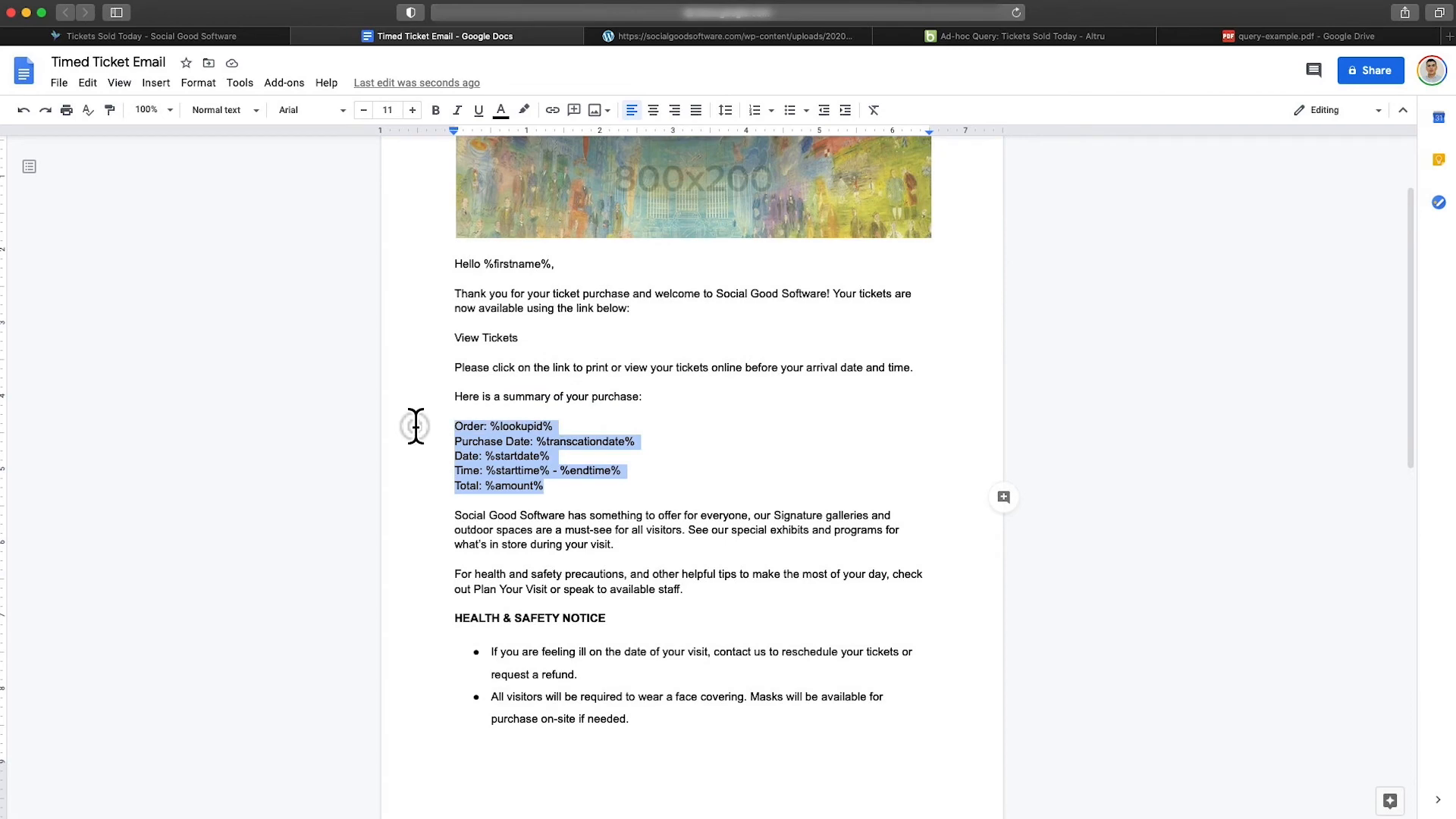
{"action": "key", "text": "super+c"}
{"action": "key", "text": "ctrl+shift+Tab"}
{"action": "left_click", "coordinate": [666, 573]}
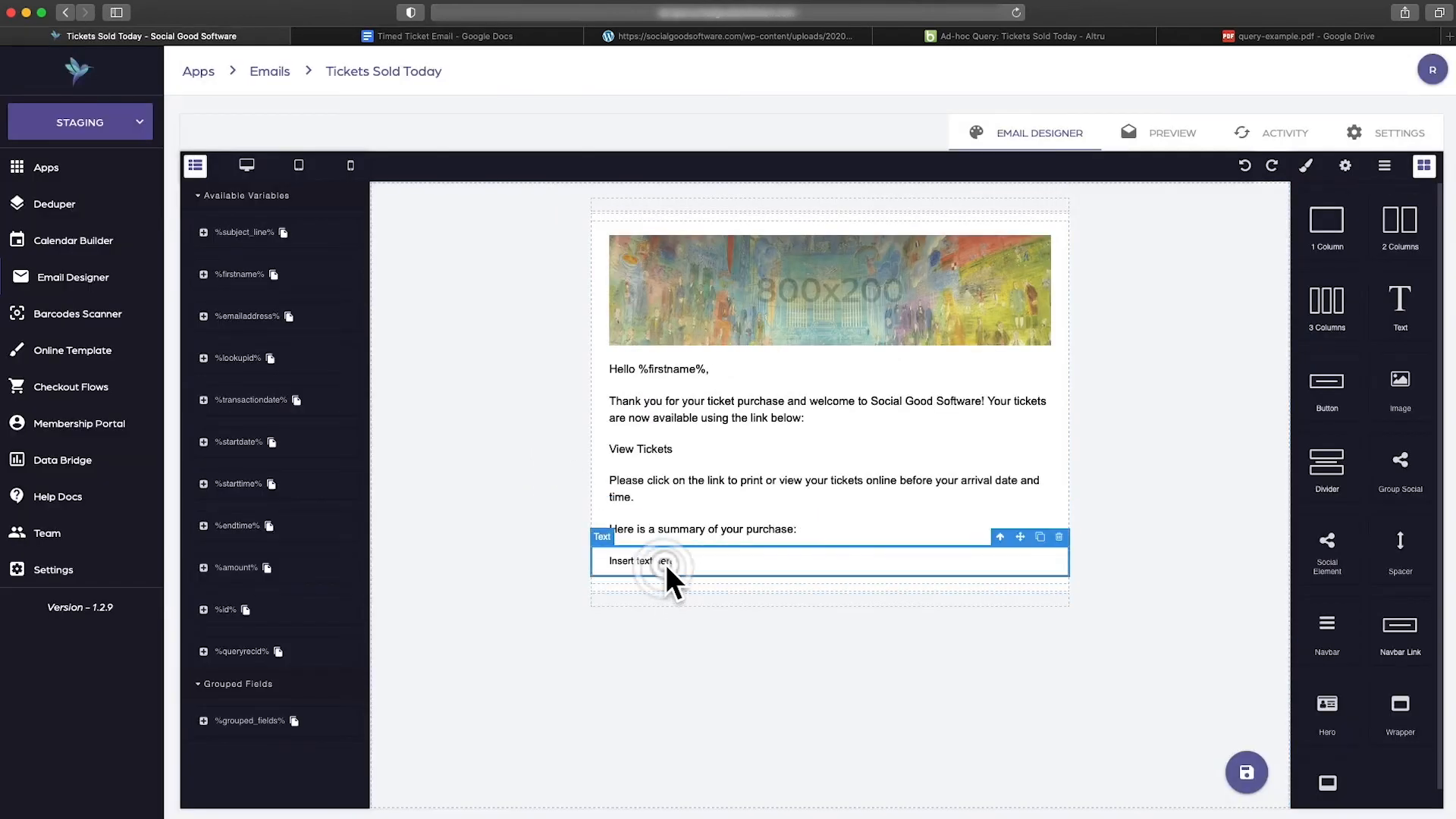
{"action": "left_click", "coordinate": [663, 559]}
{"action": "key", "text": "super+v"}
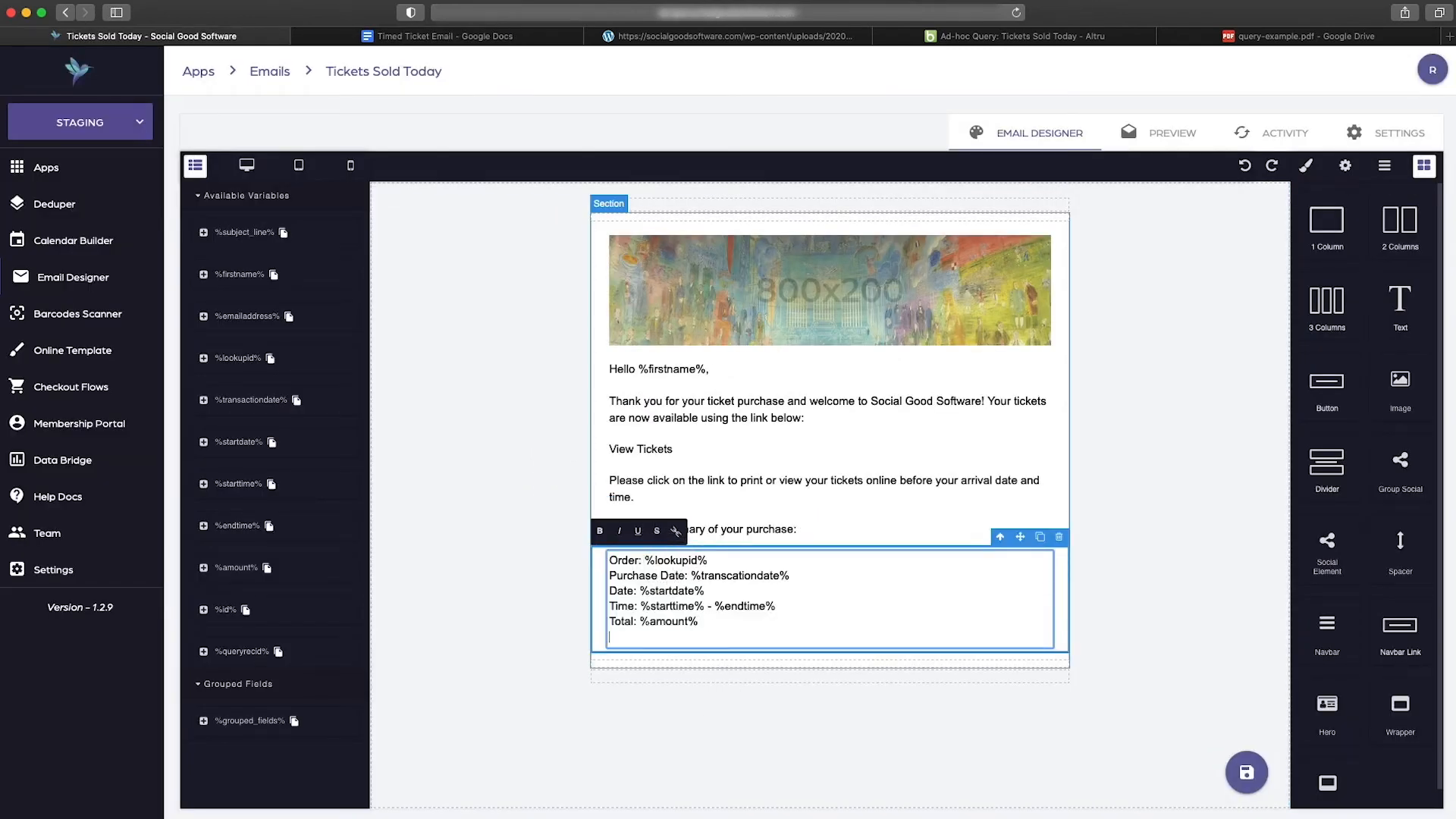
{"action": "left_click", "coordinate": [768, 702]}
Add a text block below the order details containing the document's "Social Good Software has something to offer for everyone" paragraph
{"action": "left_click_drag", "start_coordinate": [1398, 306], "coordinate": [766, 648]}
{"action": "key", "text": "ctrl+Tab"}
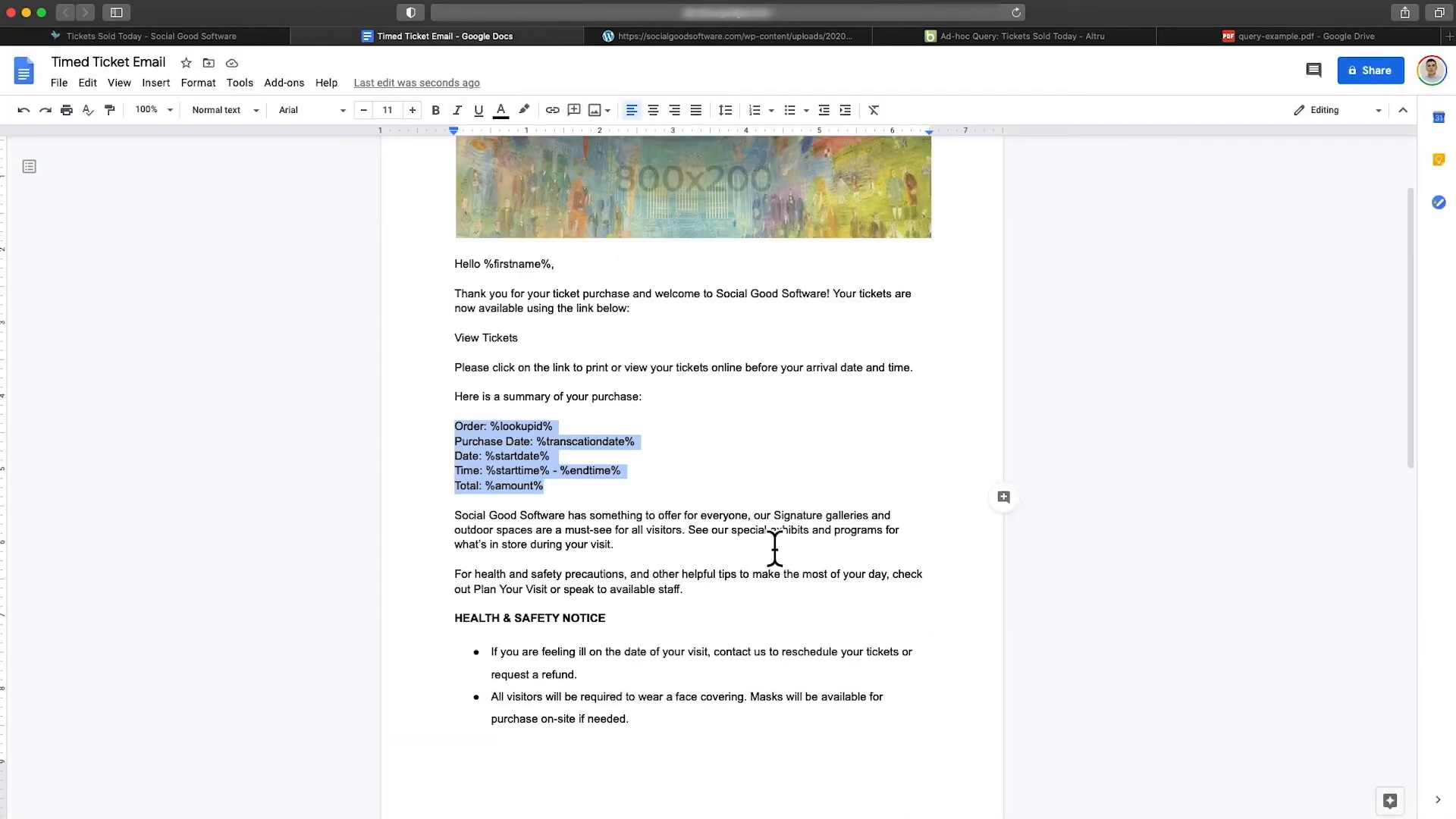
{"action": "left_click_drag", "start_coordinate": [615, 449], "coordinate": [444, 427]}
{"action": "key", "text": "super+c"}
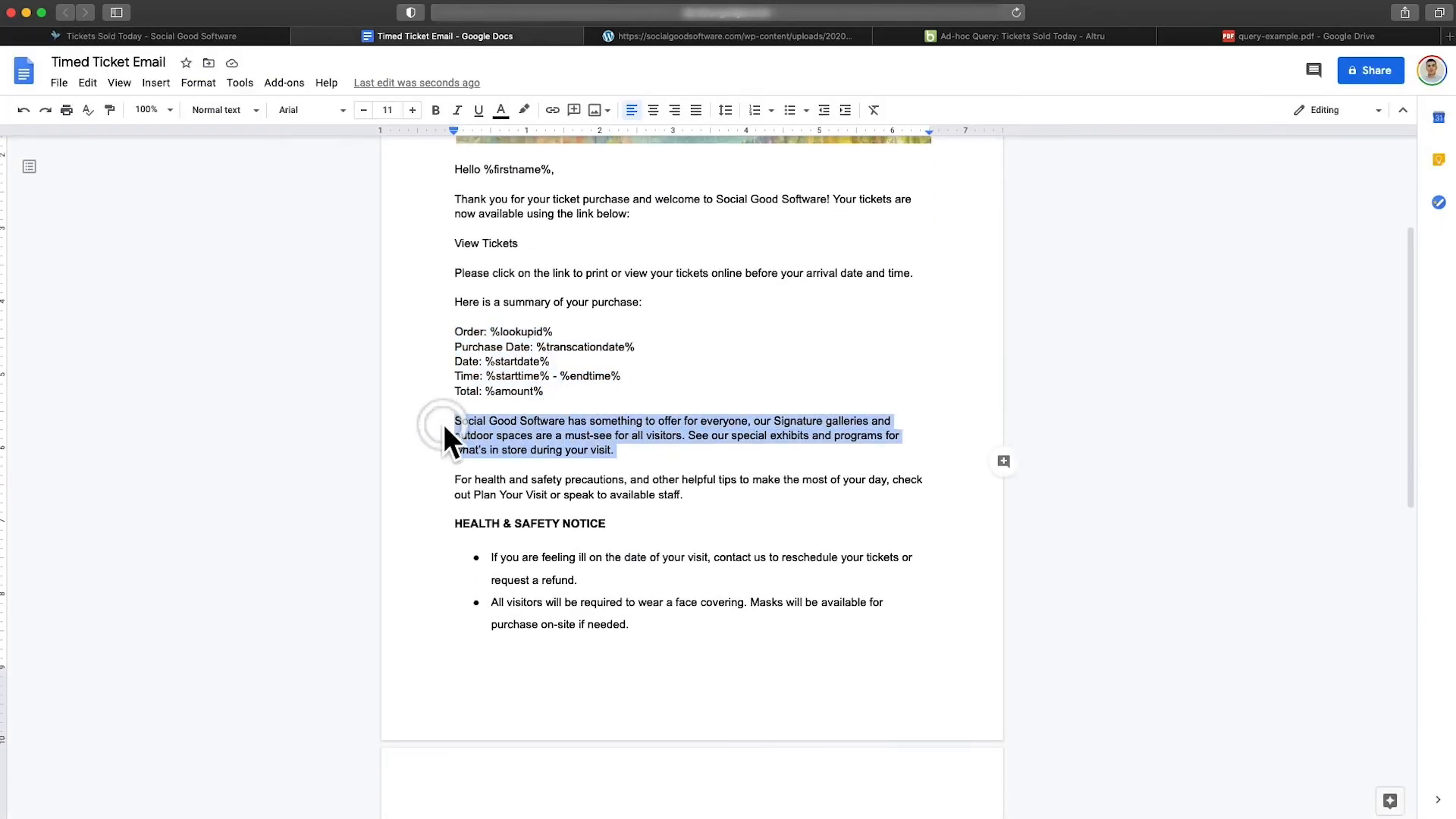
{"action": "key", "text": "ctrl+shift+Tab"}
{"action": "left_click", "coordinate": [634, 654]}
{"action": "key", "text": "super+v"}
{"action": "left_click", "coordinate": [777, 751]}
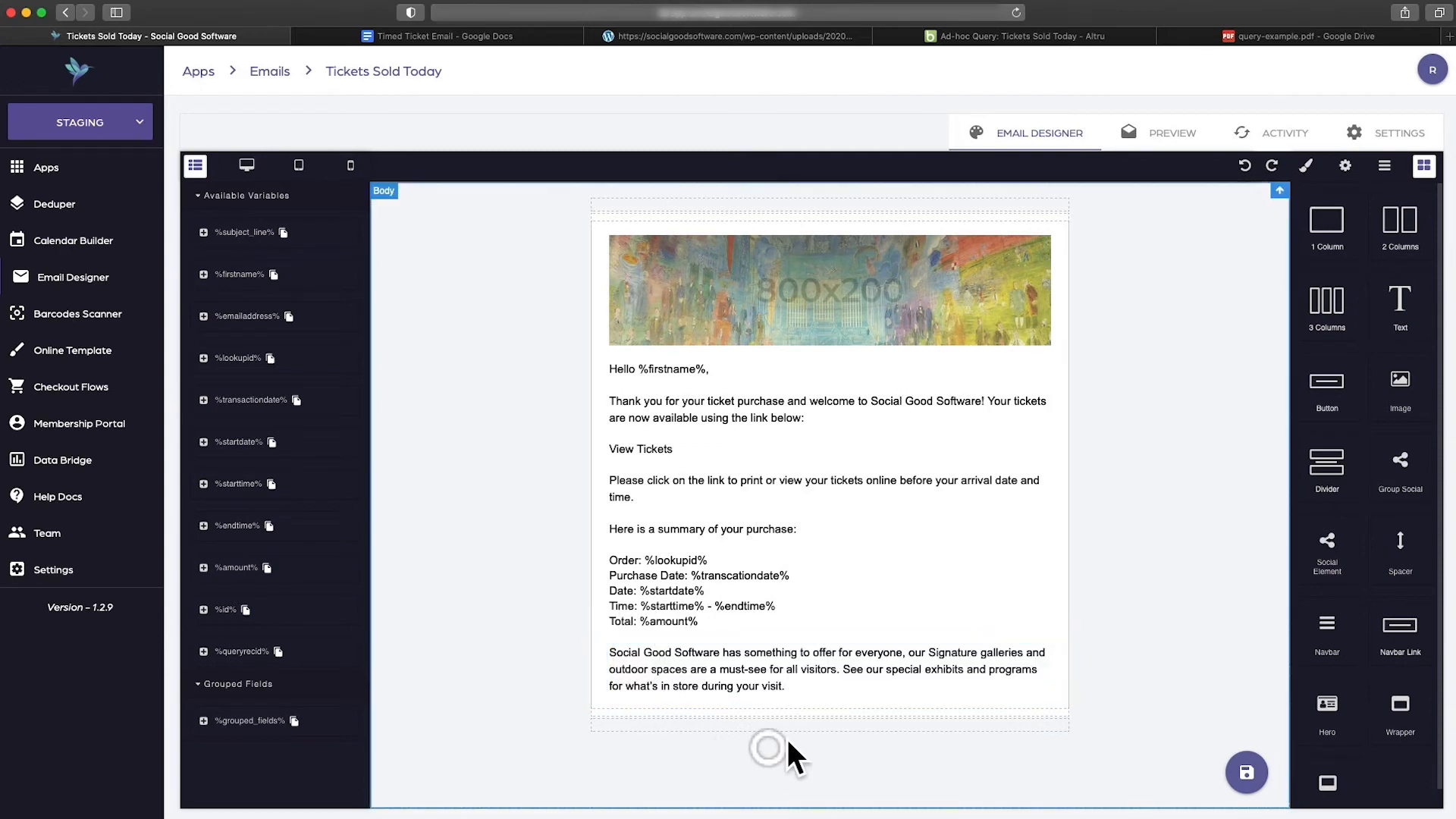
Add a text block below the galleries paragraph containing the document's "For health and safety precautions" paragraph
{"action": "mouse_move", "coordinate": [1398, 313]}
{"action": "left_mouse_down"}
{"action": "mouse_move", "coordinate": [884, 630]}
{"action": "mouse_move", "coordinate": [843, 692]}
{"action": "left_mouse_up"}
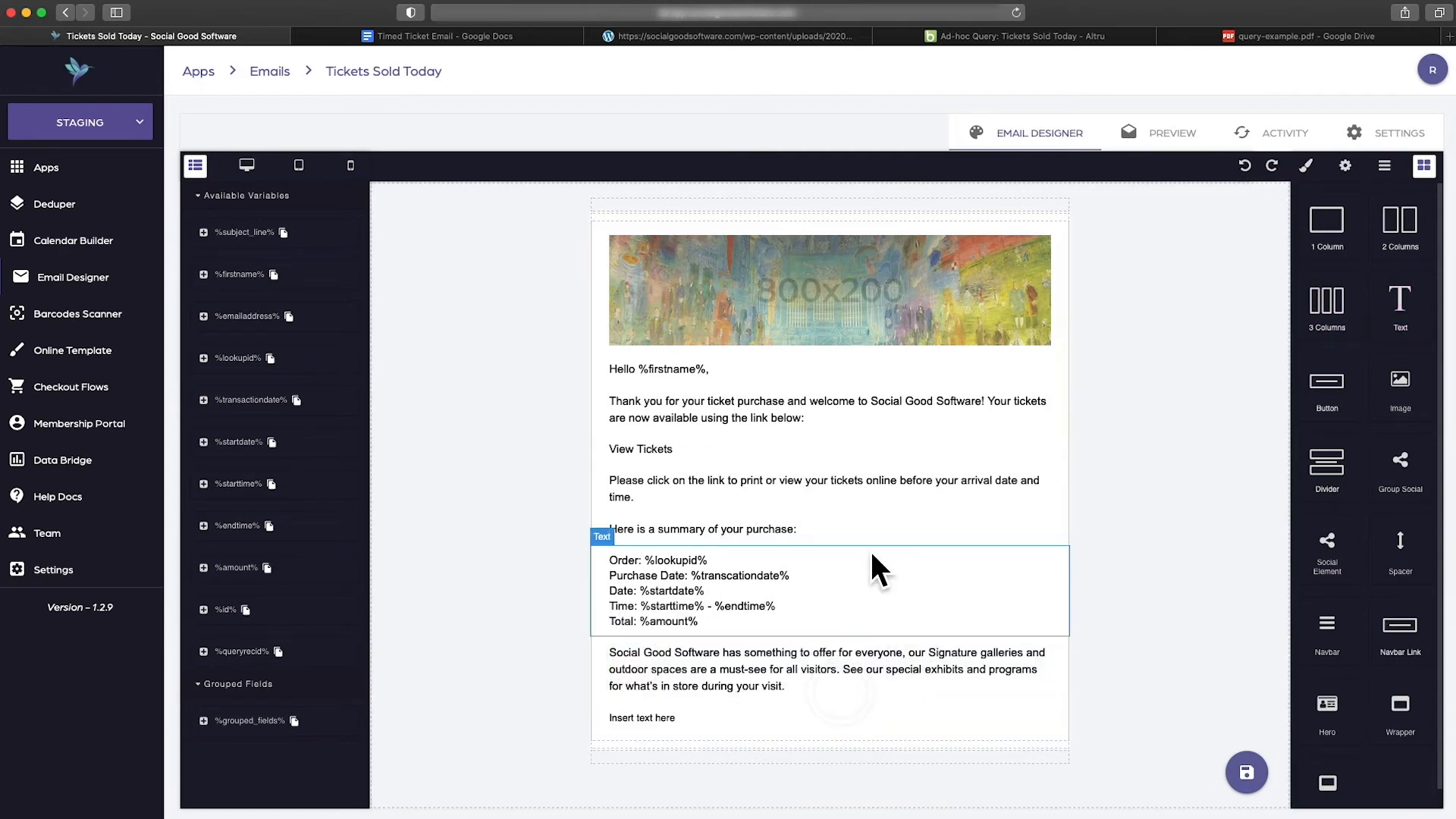
{"action": "key", "text": "ctrl+Tab"}
{"action": "left_click_drag", "start_coordinate": [717, 494], "coordinate": [442, 487]}
{"action": "key", "text": "super+c"}
{"action": "key", "text": "ctrl+shift+Tab"}
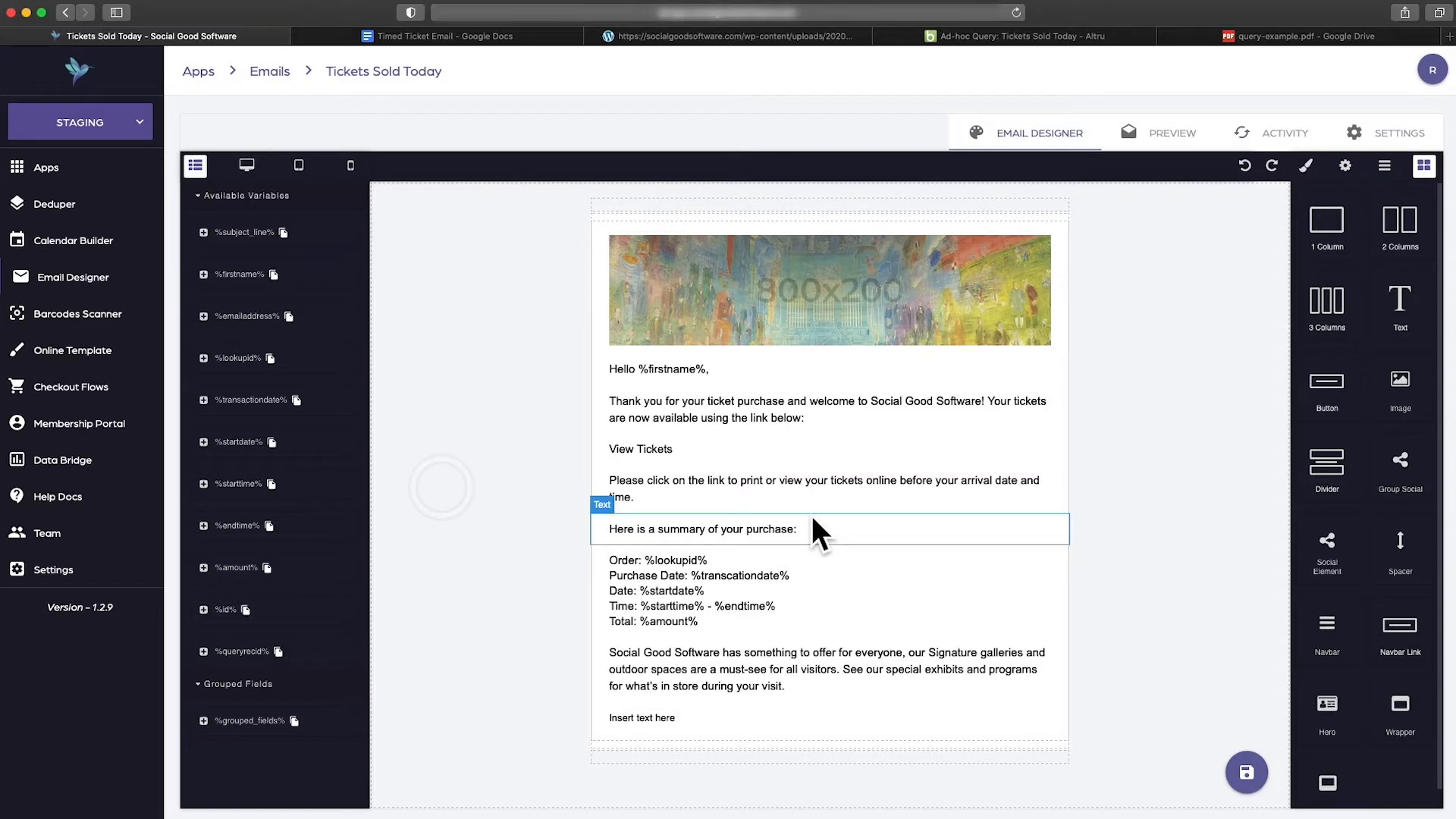
{"action": "left_click", "coordinate": [685, 713]}
{"action": "key", "text": "super+v"}
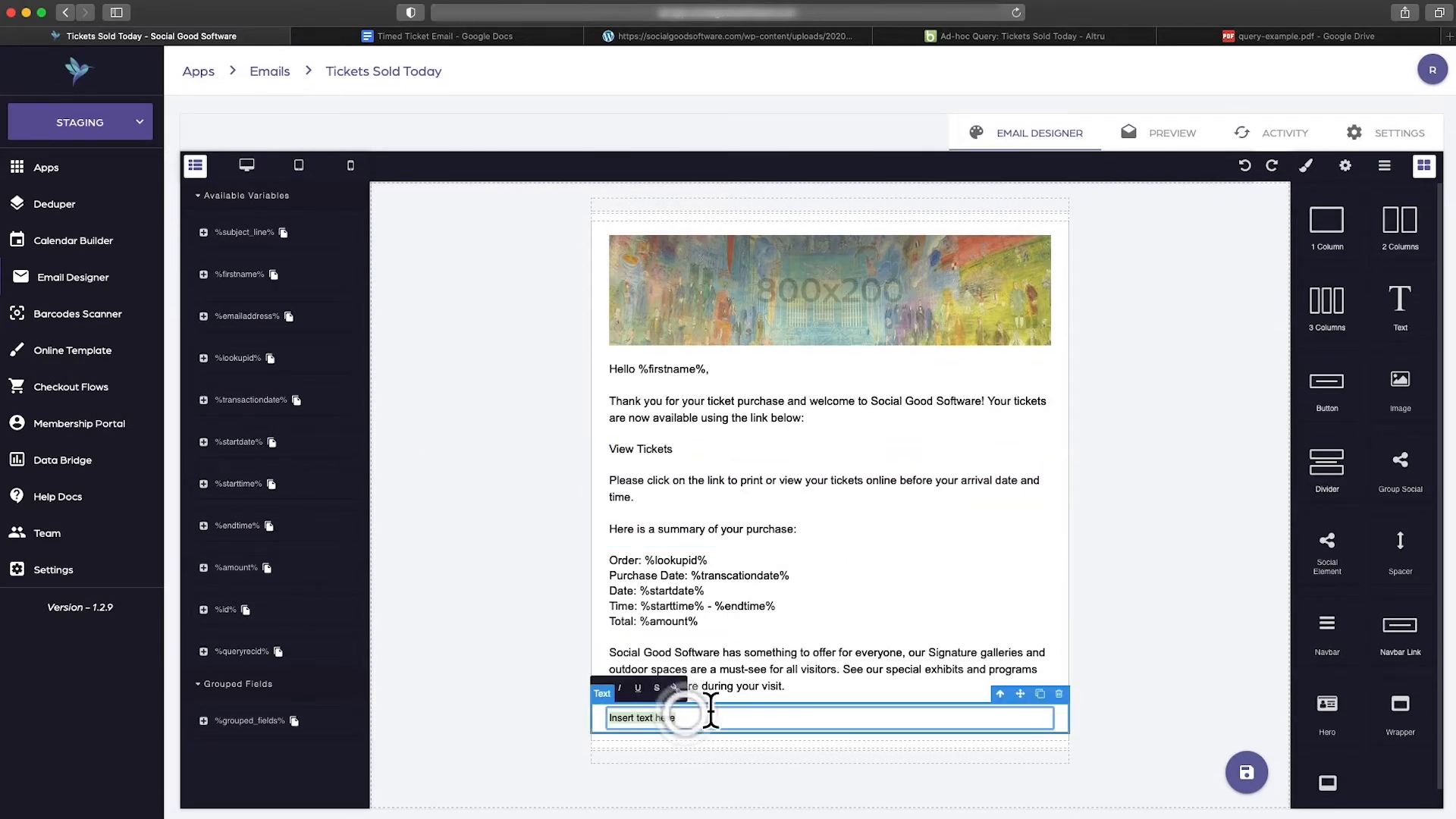
{"action": "left_click", "coordinate": [1145, 612]}
Add a text block at the end of the email and fill it with the document's HEALTH & SAFETY NOTICE heading and full bullet list
{"action": "left_click_drag", "start_coordinate": [1392, 325], "coordinate": [850, 758]}
{"action": "left_click_drag", "start_coordinate": [1398, 322], "coordinate": [782, 748]}
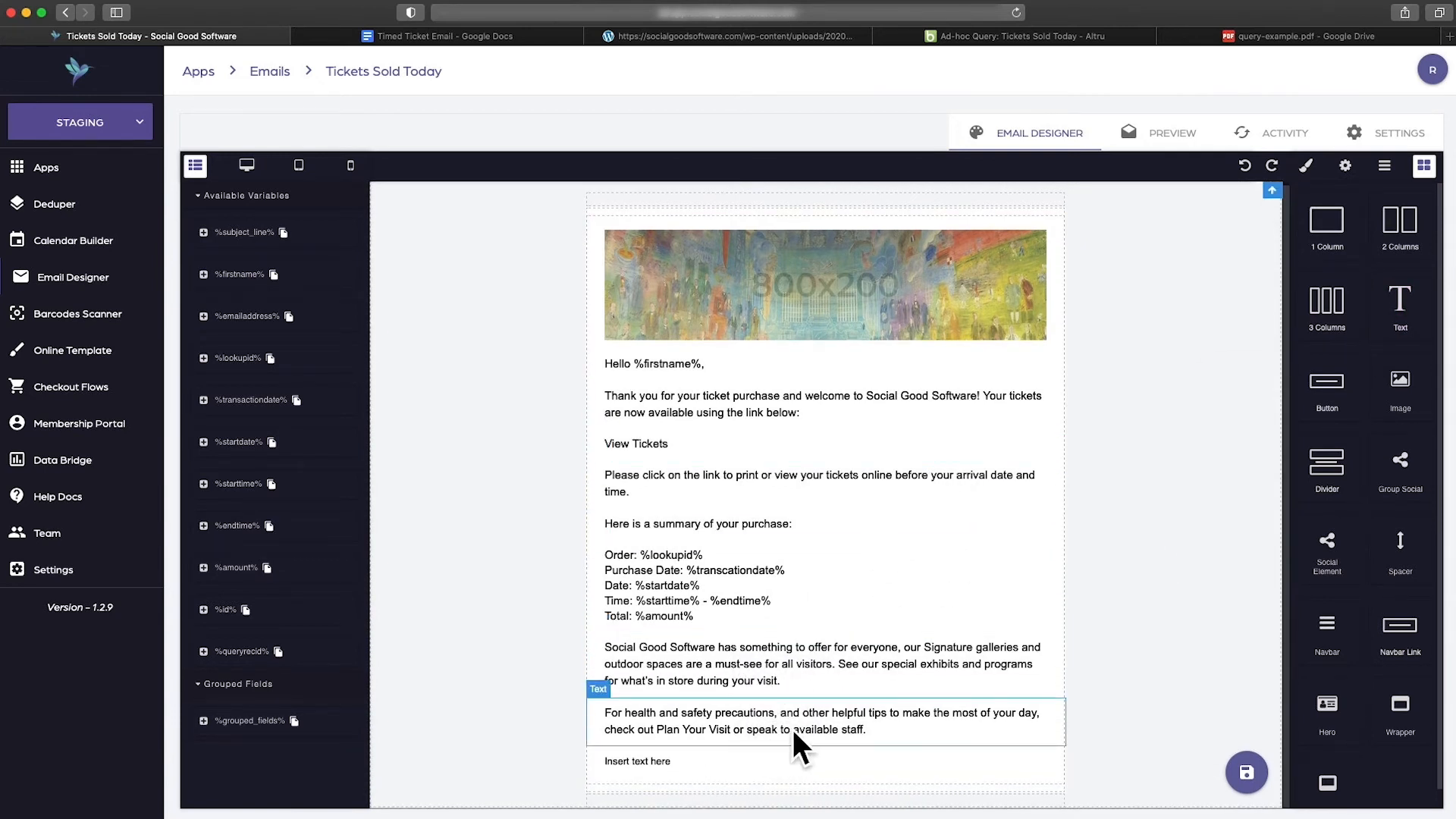
{"action": "left_click", "coordinate": [405, 34]}
{"action": "scroll", "coordinate": [713, 553], "scroll_direction": "down", "scroll_amount": 5}
{"action": "mouse_move", "coordinate": [857, 637]}
{"action": "left_mouse_down"}
{"action": "mouse_move", "coordinate": [498, 465]}
{"action": "mouse_move", "coordinate": [403, 286]}
{"action": "left_mouse_up"}
{"action": "key", "text": "ctrl+shift+Tab"}
{"action": "scroll", "coordinate": [705, 661], "scroll_direction": "down", "scroll_amount": 1}
{"action": "left_click", "coordinate": [670, 756]}
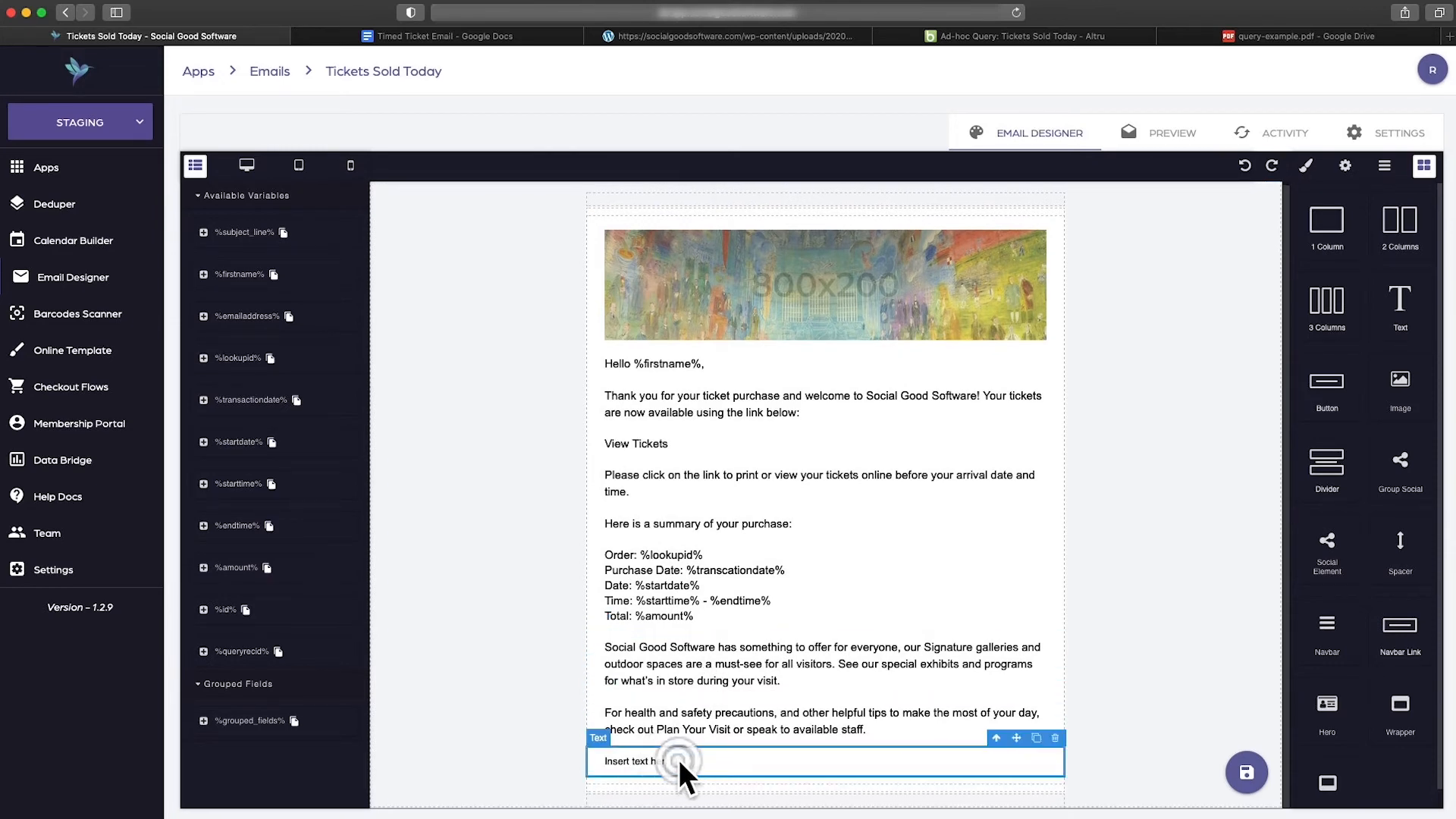
{"action": "triple_click", "coordinate": [679, 758]}
{"action": "key", "text": "ctrl+v"}
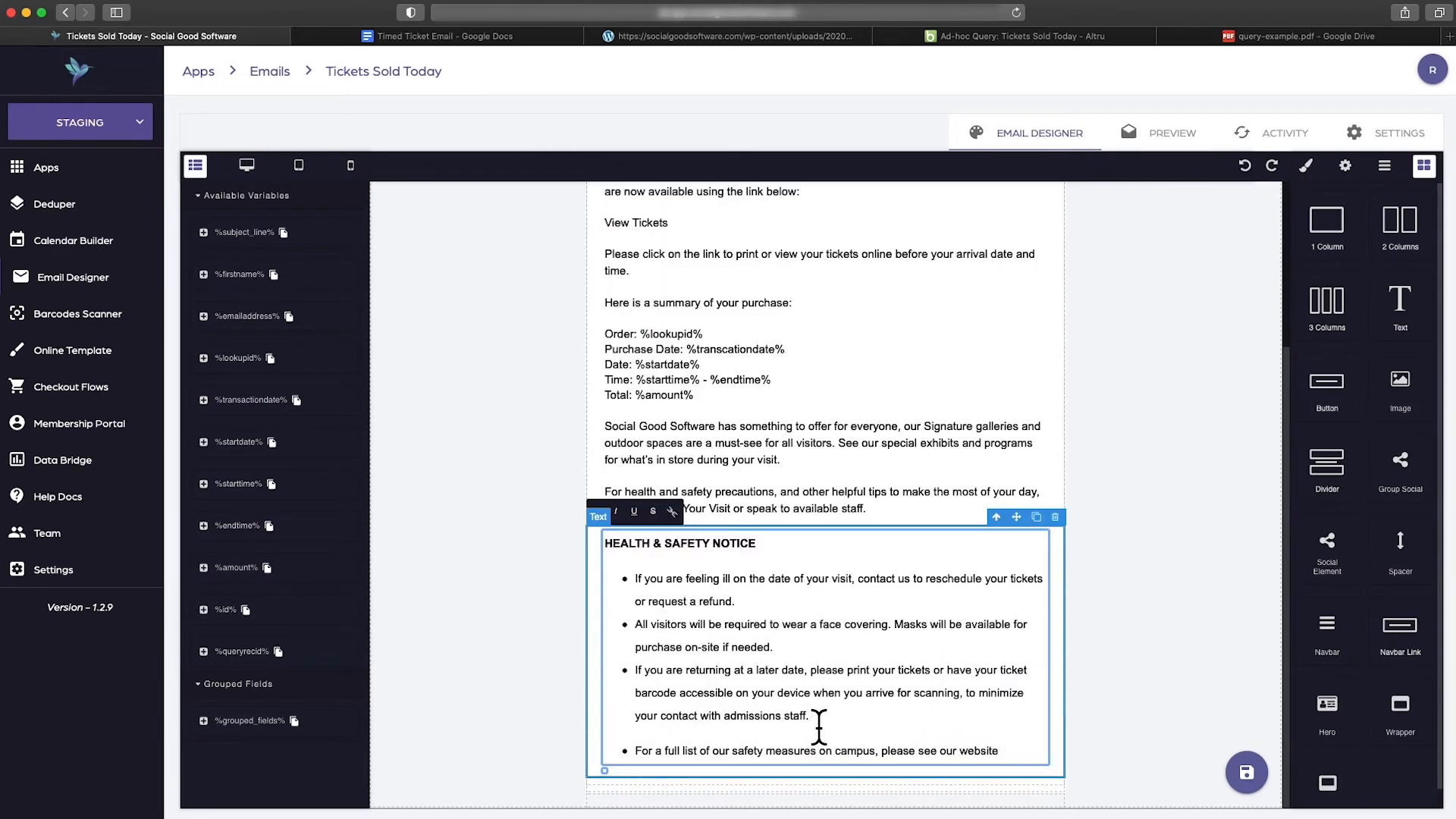
{"action": "left_click", "coordinate": [1143, 652]}
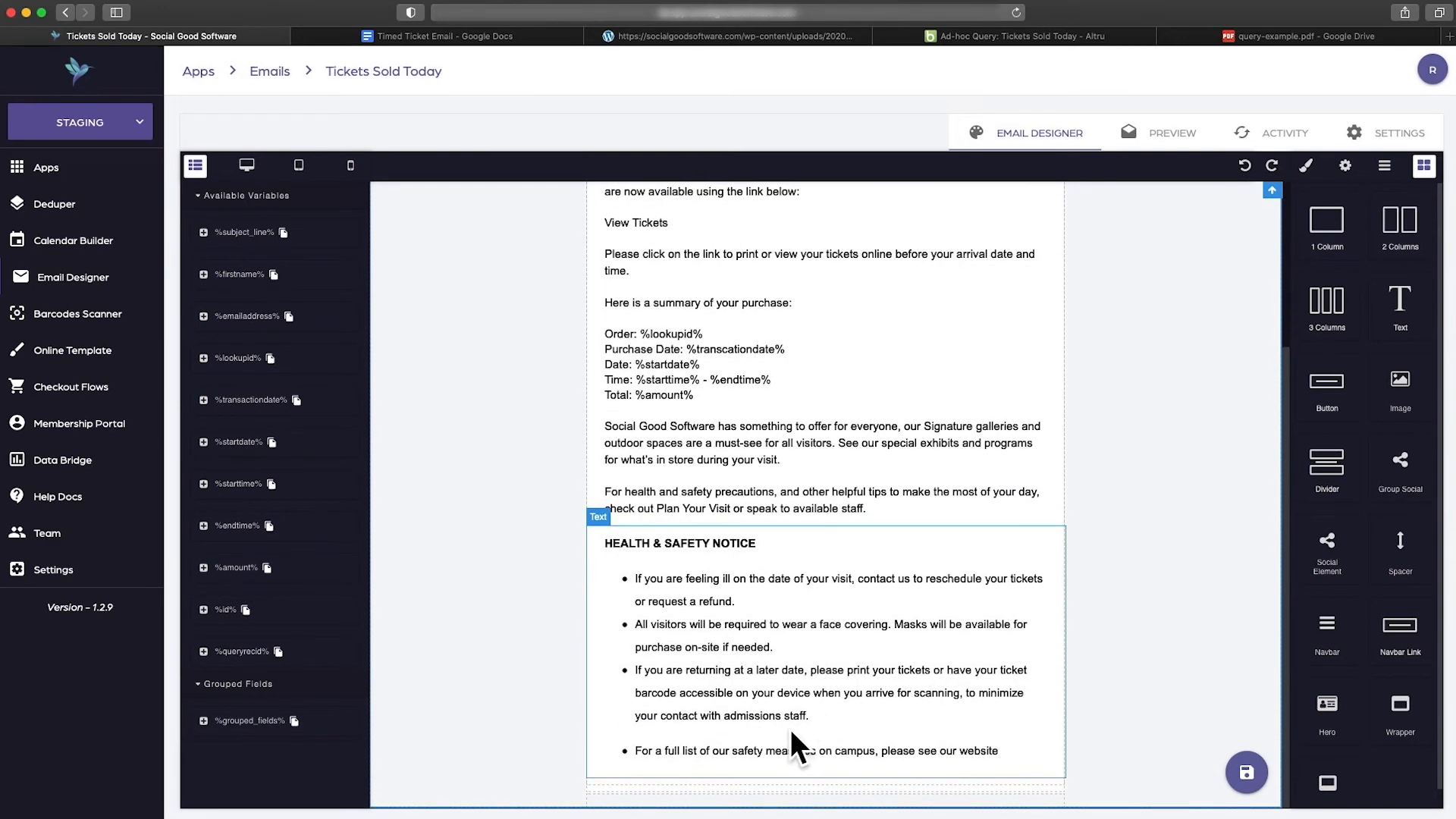
Add a text block below the safety notice with the document's QUESTIONS? heading and contact paragraph, without a trailing blank line
{"action": "left_click_drag", "start_coordinate": [1401, 302], "coordinate": [839, 733]}
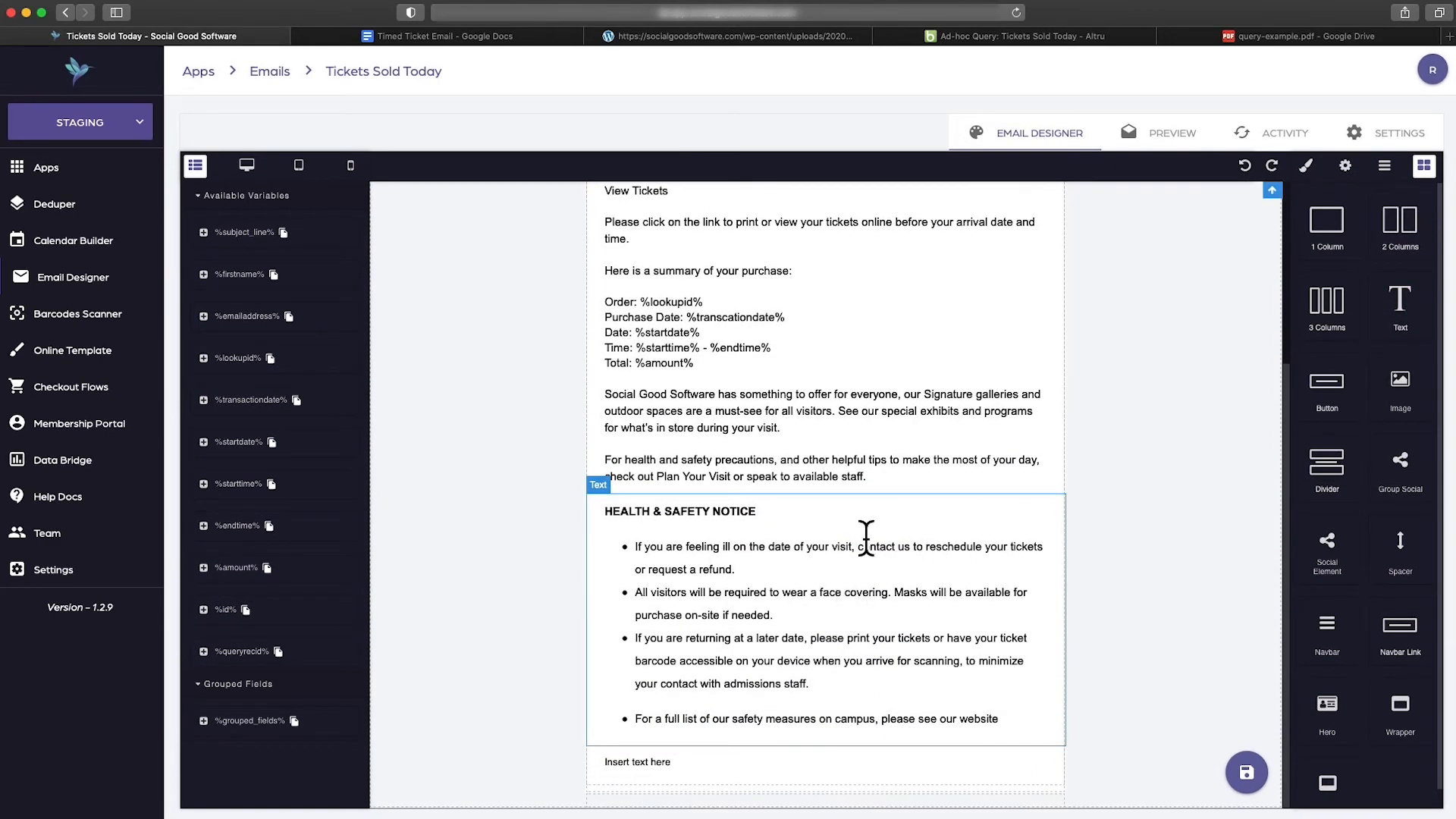
{"action": "key", "text": "ctrl+Tab"}
{"action": "scroll", "coordinate": [697, 584], "scroll_direction": "down", "scroll_amount": 3}
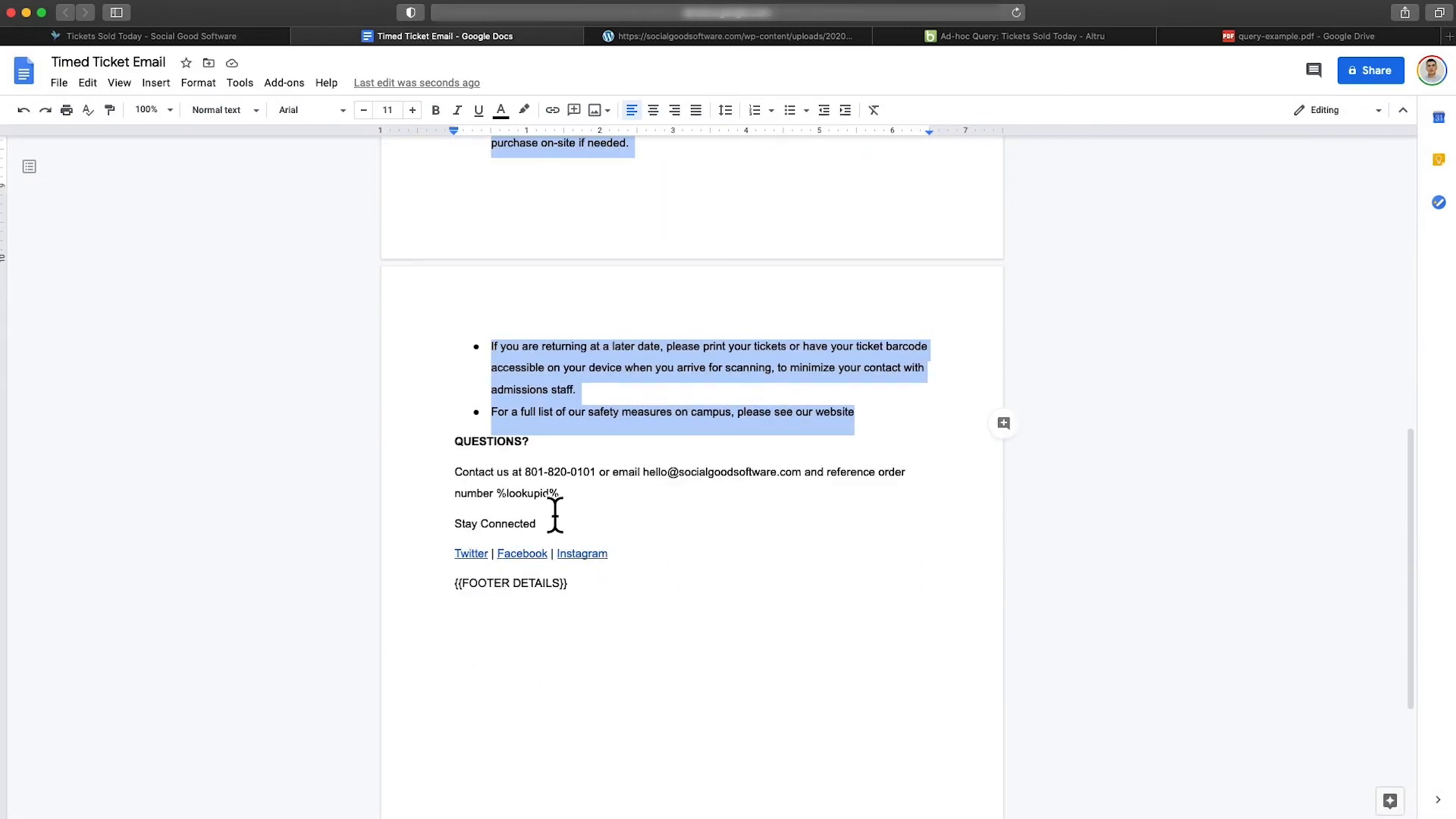
{"action": "left_click_drag", "start_coordinate": [565, 494], "coordinate": [440, 439]}
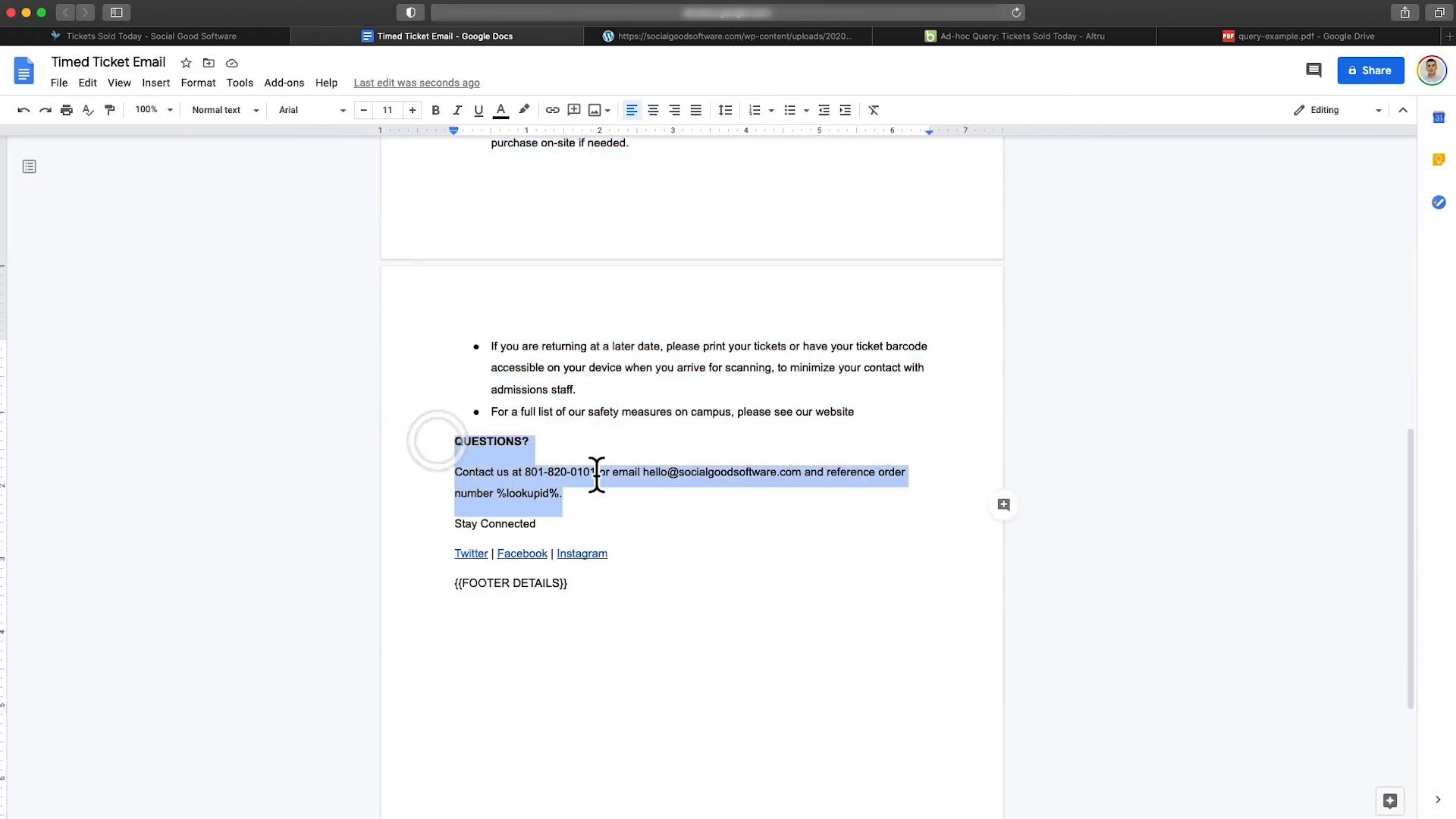
{"action": "key", "text": "ctrl+shift+Tab"}
{"action": "scroll", "coordinate": [758, 755], "scroll_direction": "down", "scroll_amount": 1}
{"action": "double_click", "coordinate": [663, 759]}
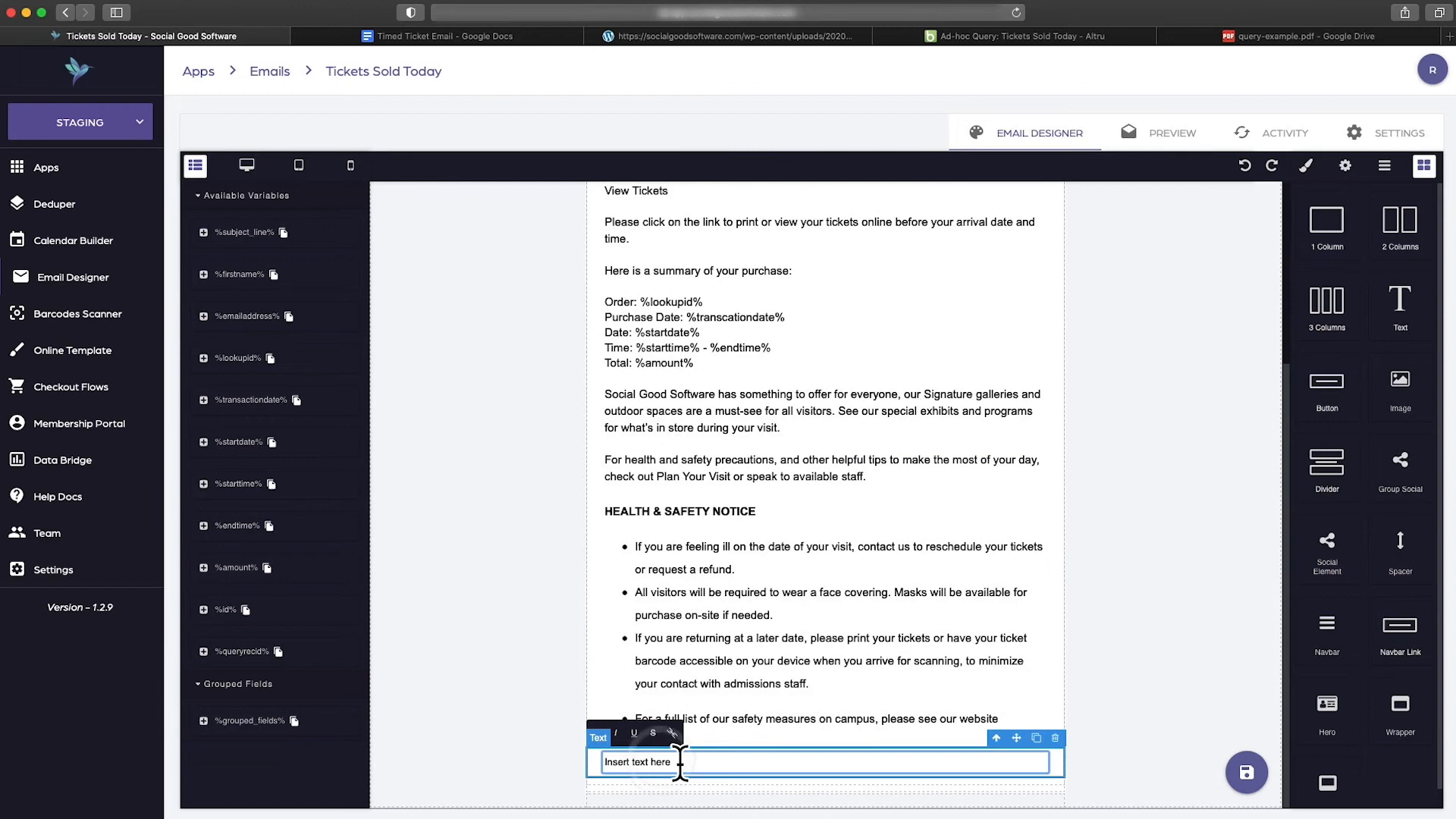
{"action": "key", "text": "ctrl+v"}
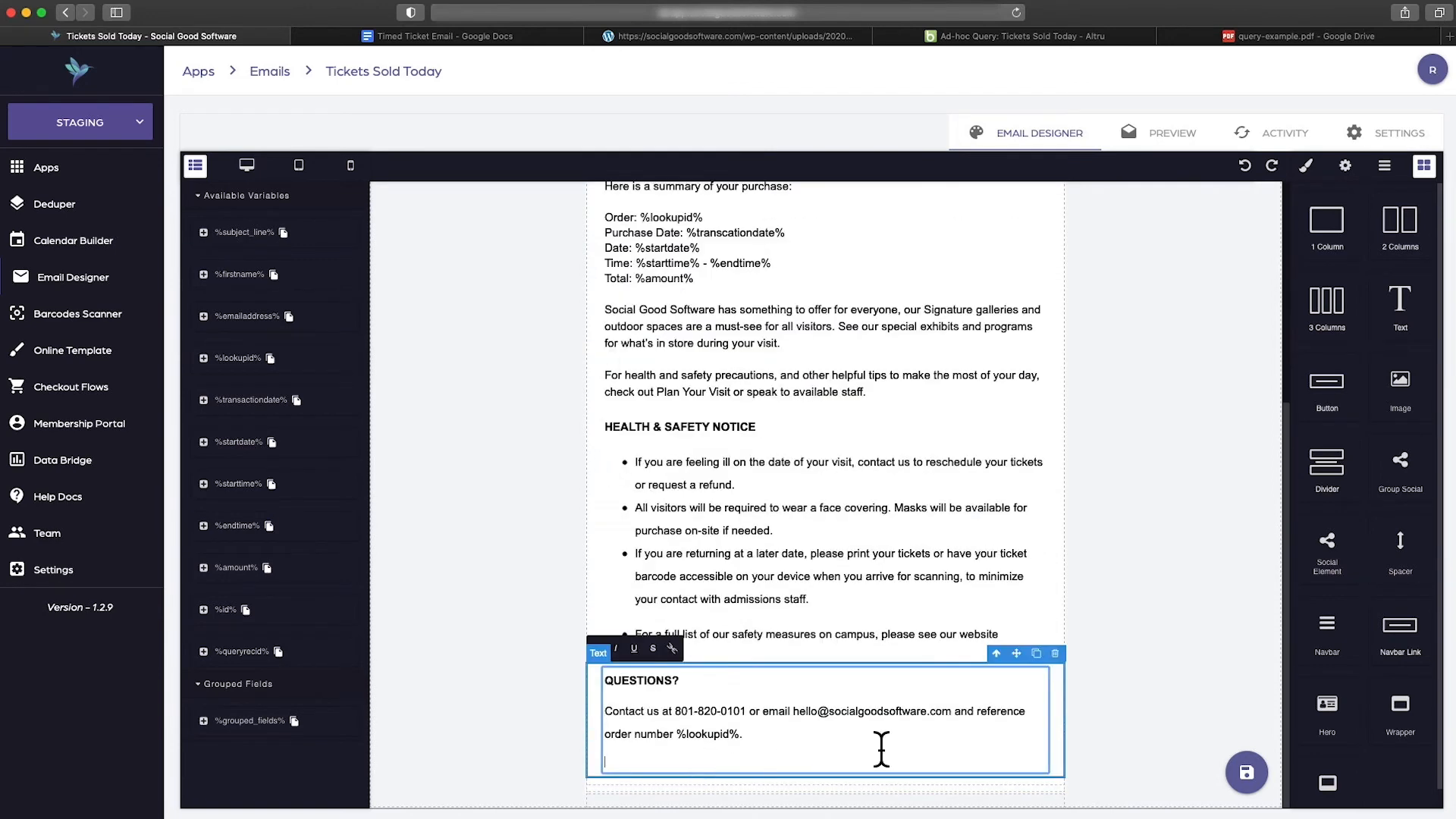
{"action": "left_click", "coordinate": [1115, 605]}
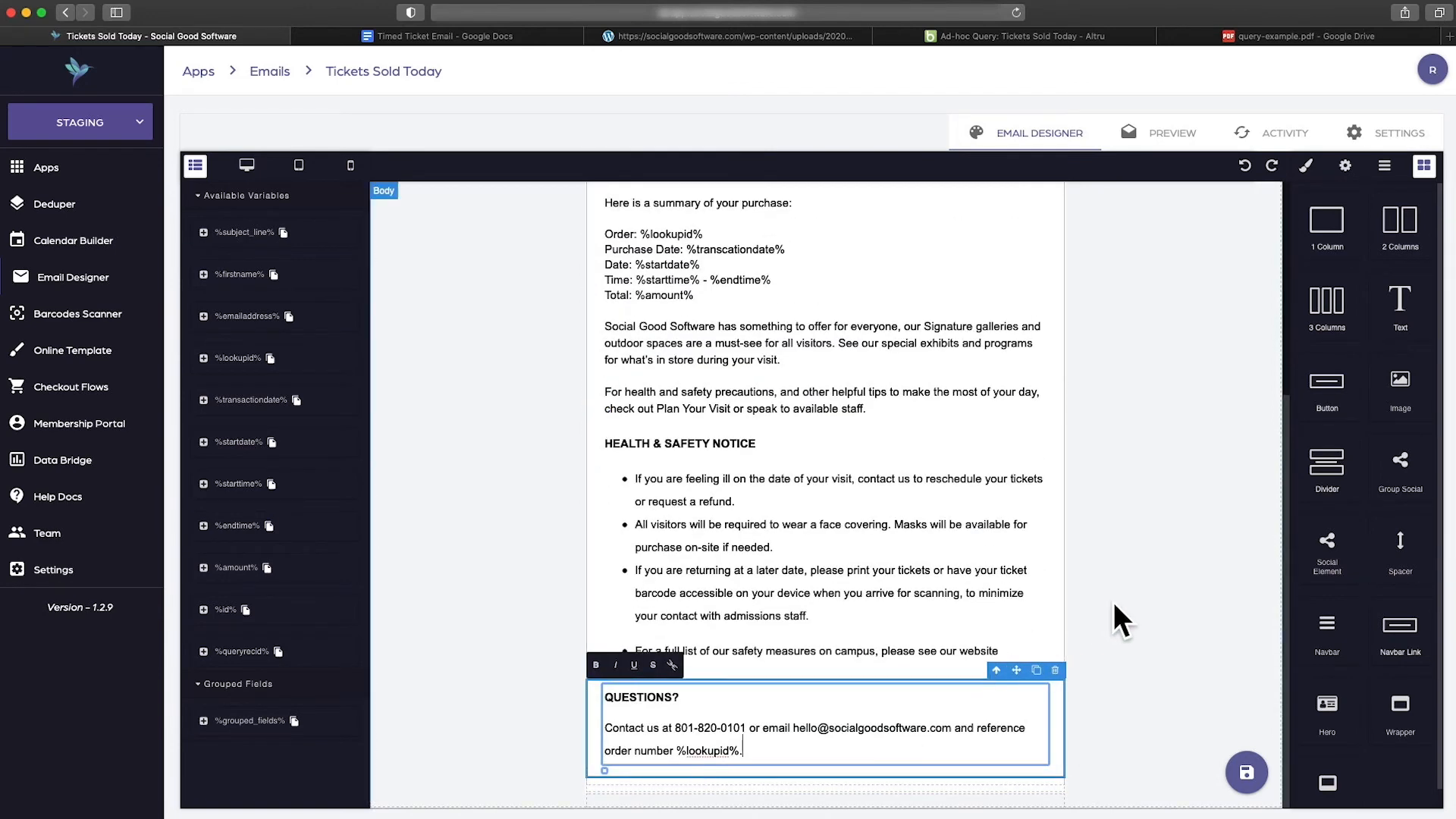
Review the assembled email from banner to QUESTIONS block and compare it with the document's remaining Stay Connected section
{"action": "scroll", "coordinate": [1093, 610], "scroll_direction": "up", "scroll_amount": 2}
{"action": "scroll", "coordinate": [834, 614], "scroll_direction": "down", "scroll_amount": 2}
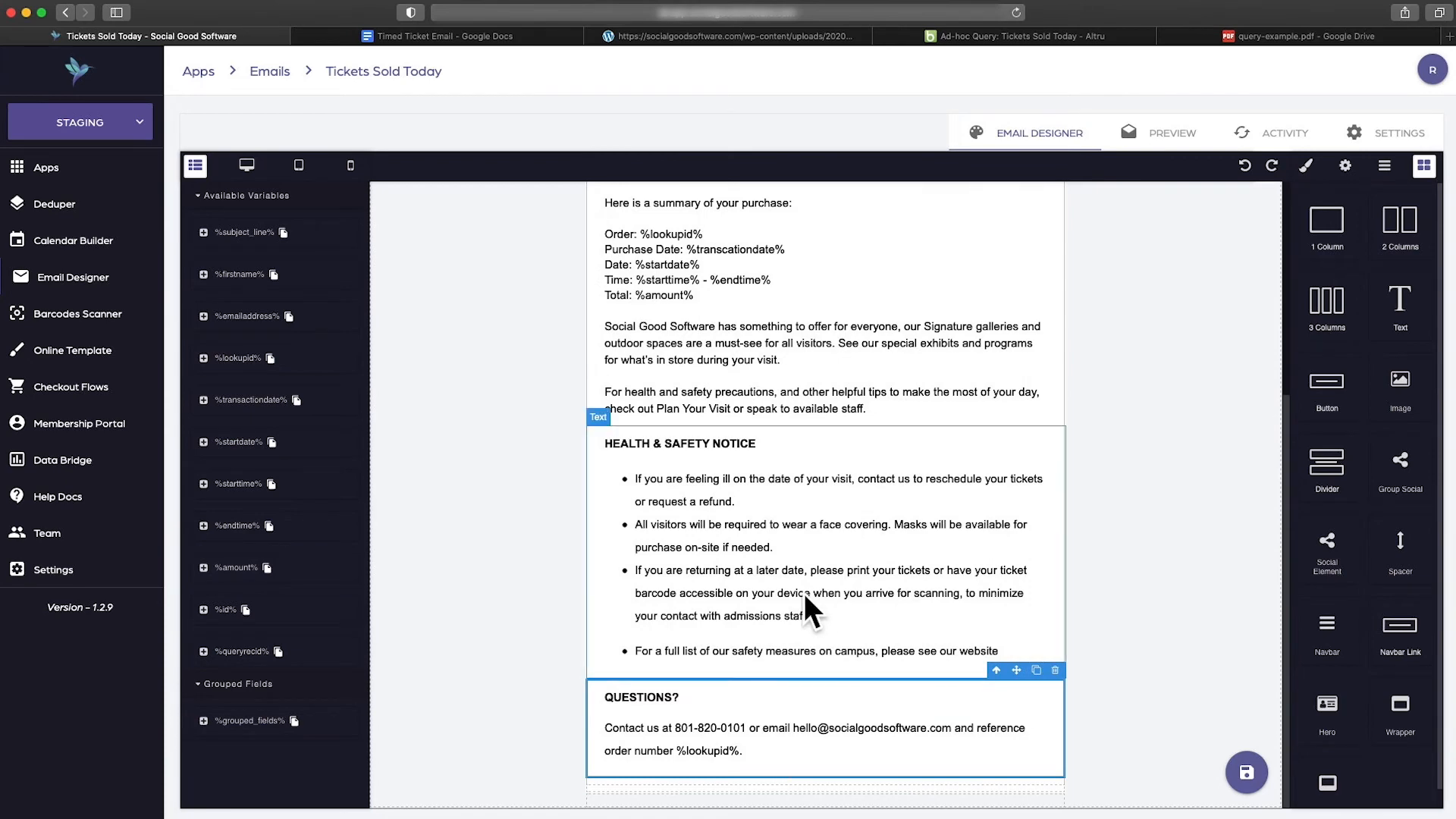
{"action": "key", "text": "ctrl+Tab"}
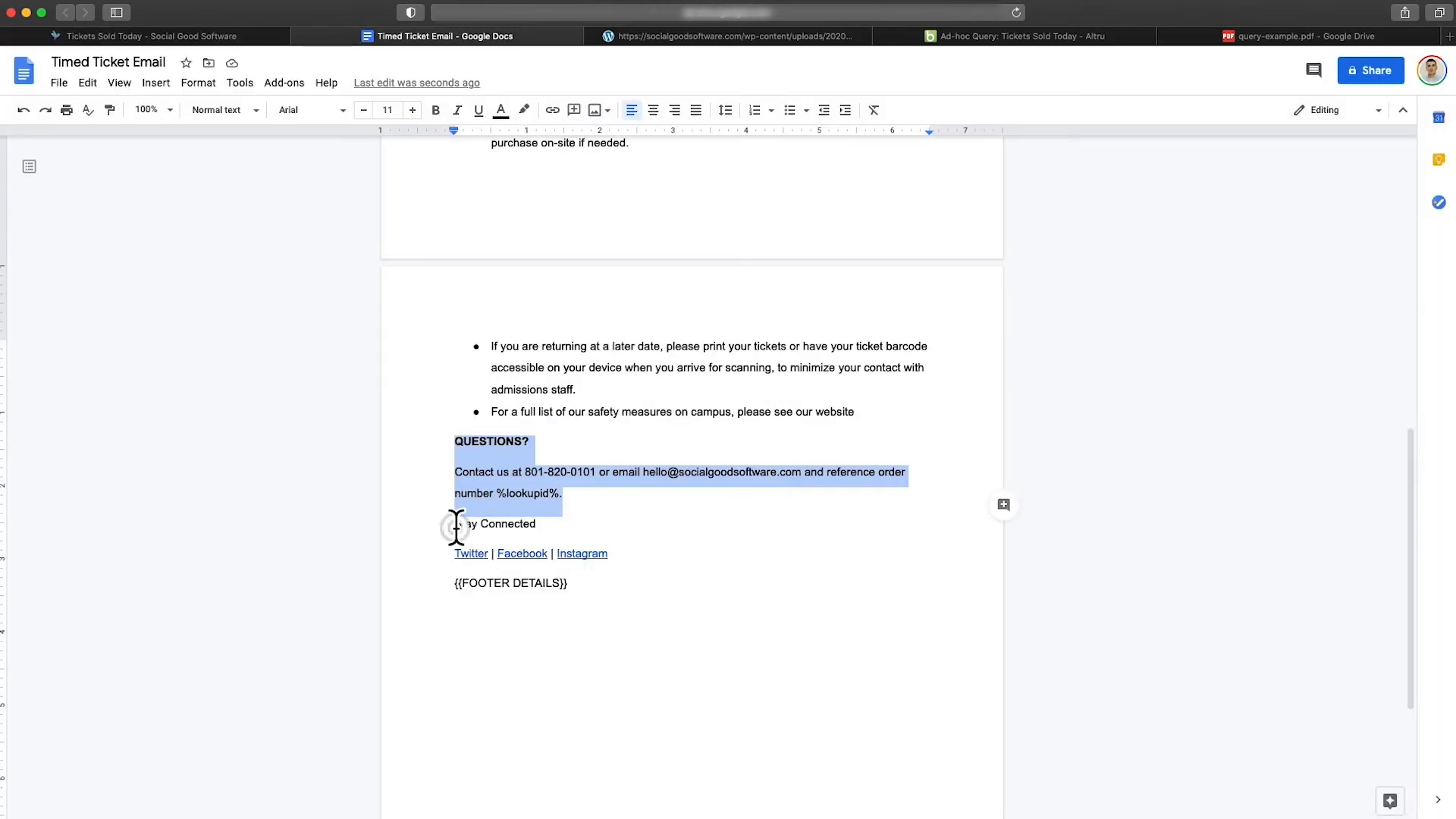
{"action": "left_click_drag", "start_coordinate": [455, 527], "coordinate": [563, 529]}
{"action": "key", "text": "ctrl+shift+Tab"}
{"action": "scroll", "coordinate": [835, 539], "scroll_direction": "down", "scroll_amount": 2}
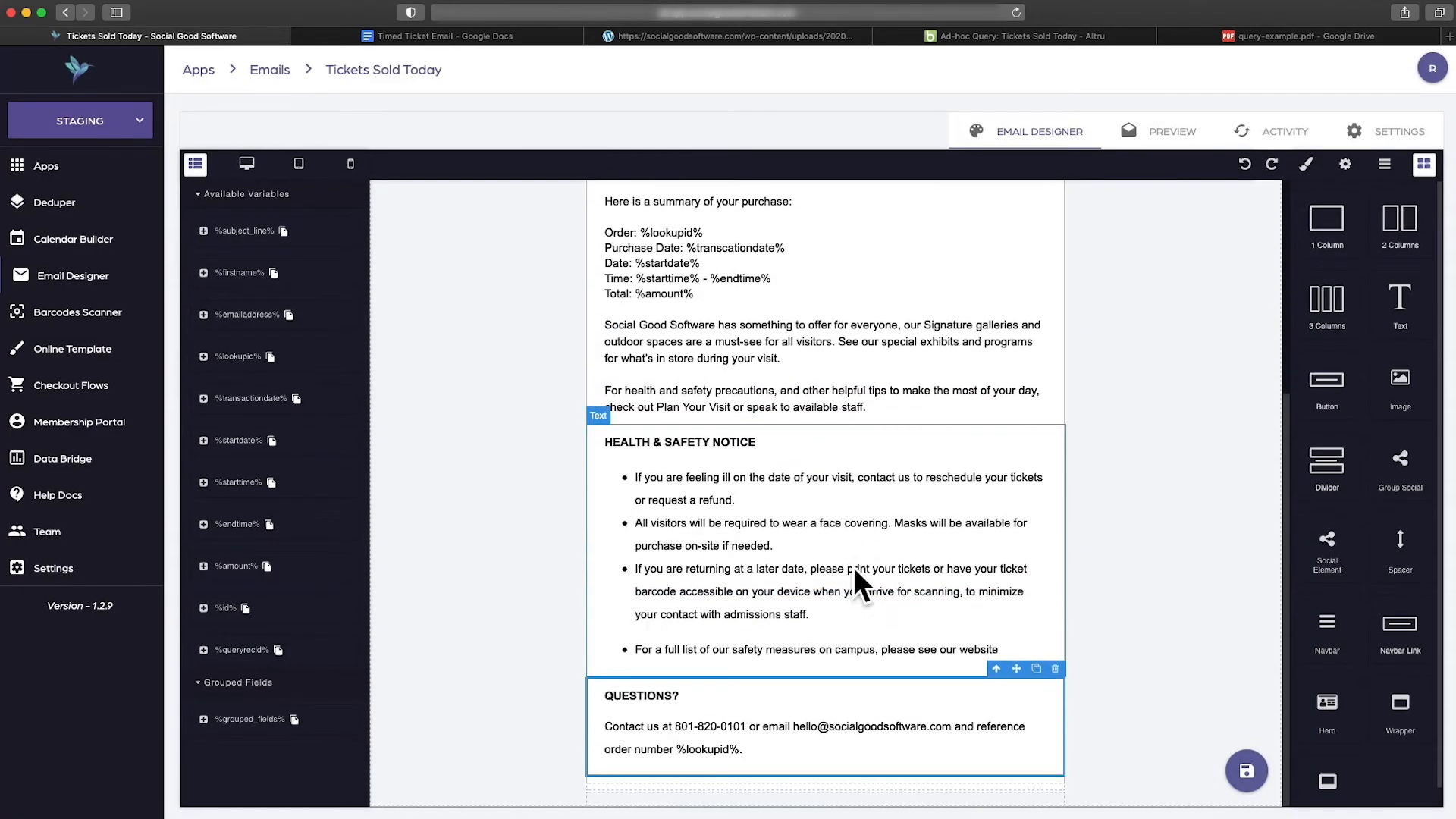
{"action": "left_click", "coordinate": [1150, 573]}
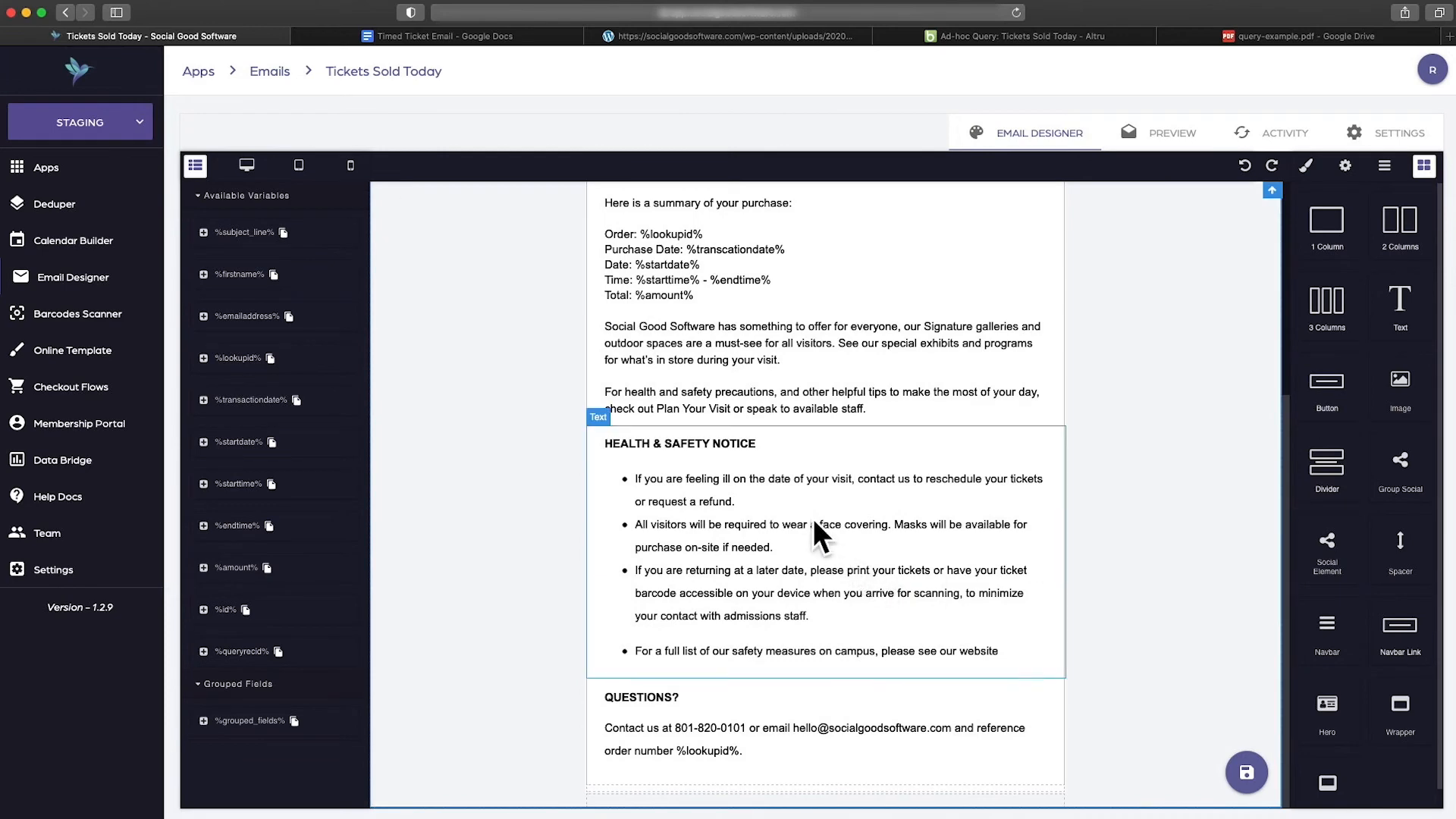
{"action": "scroll", "coordinate": [737, 345], "scroll_direction": "up", "scroll_amount": 6}
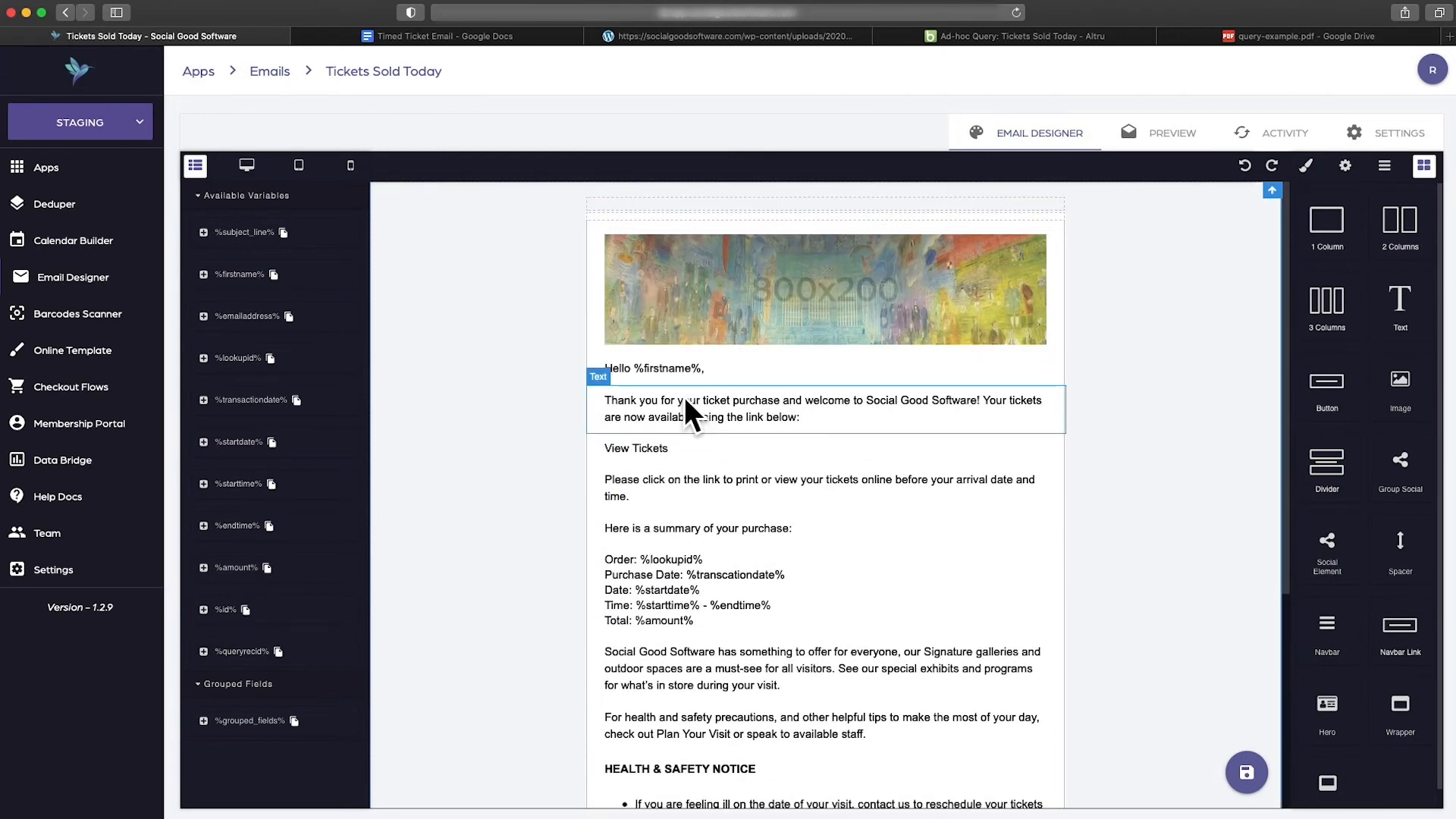
{"action": "scroll", "coordinate": [685, 396], "scroll_direction": "down", "scroll_amount": 5}
{"action": "scroll", "coordinate": [686, 394], "scroll_direction": "down", "scroll_amount": 1}
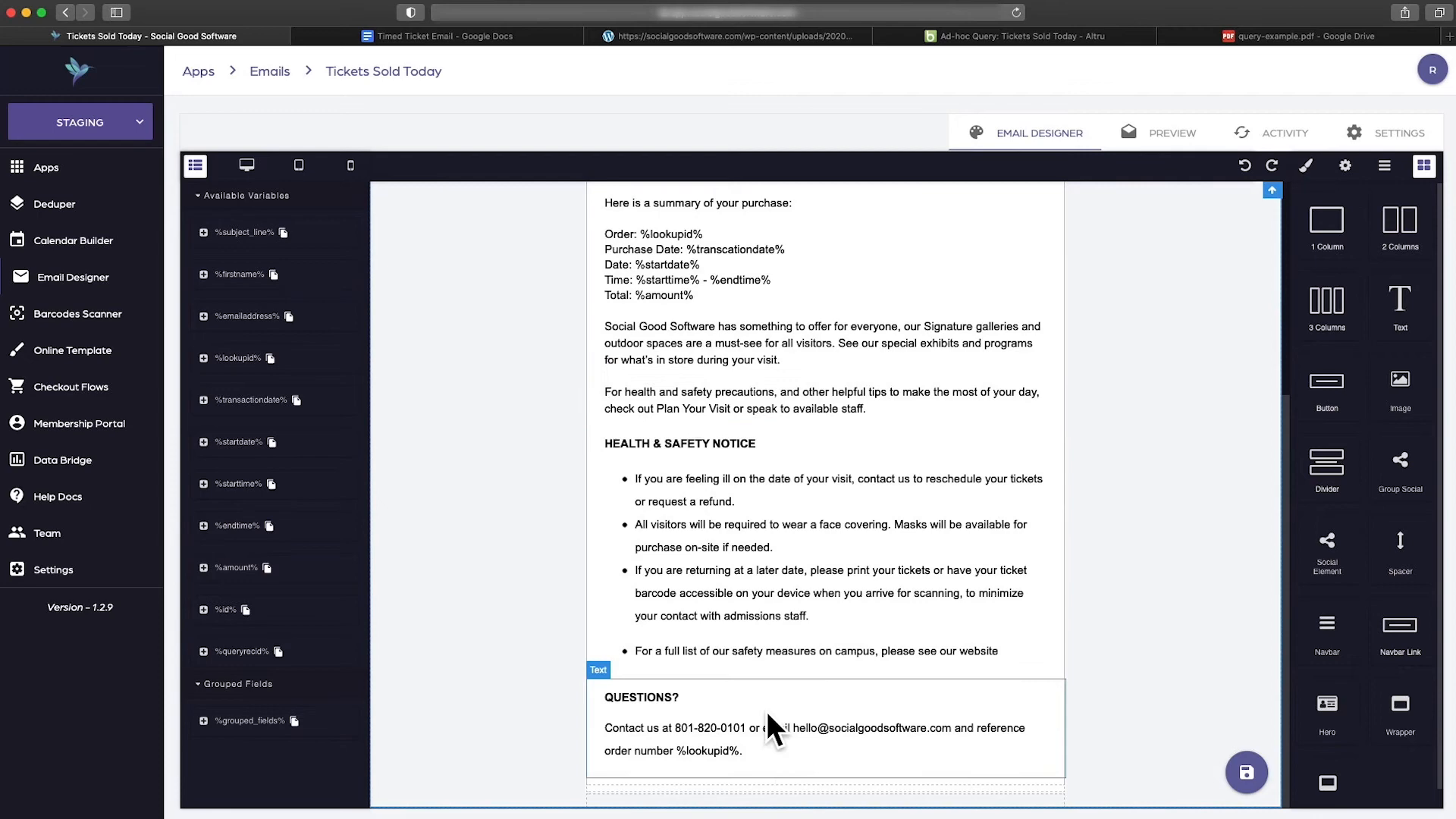
{"action": "key", "text": "ctrl+Tab"}
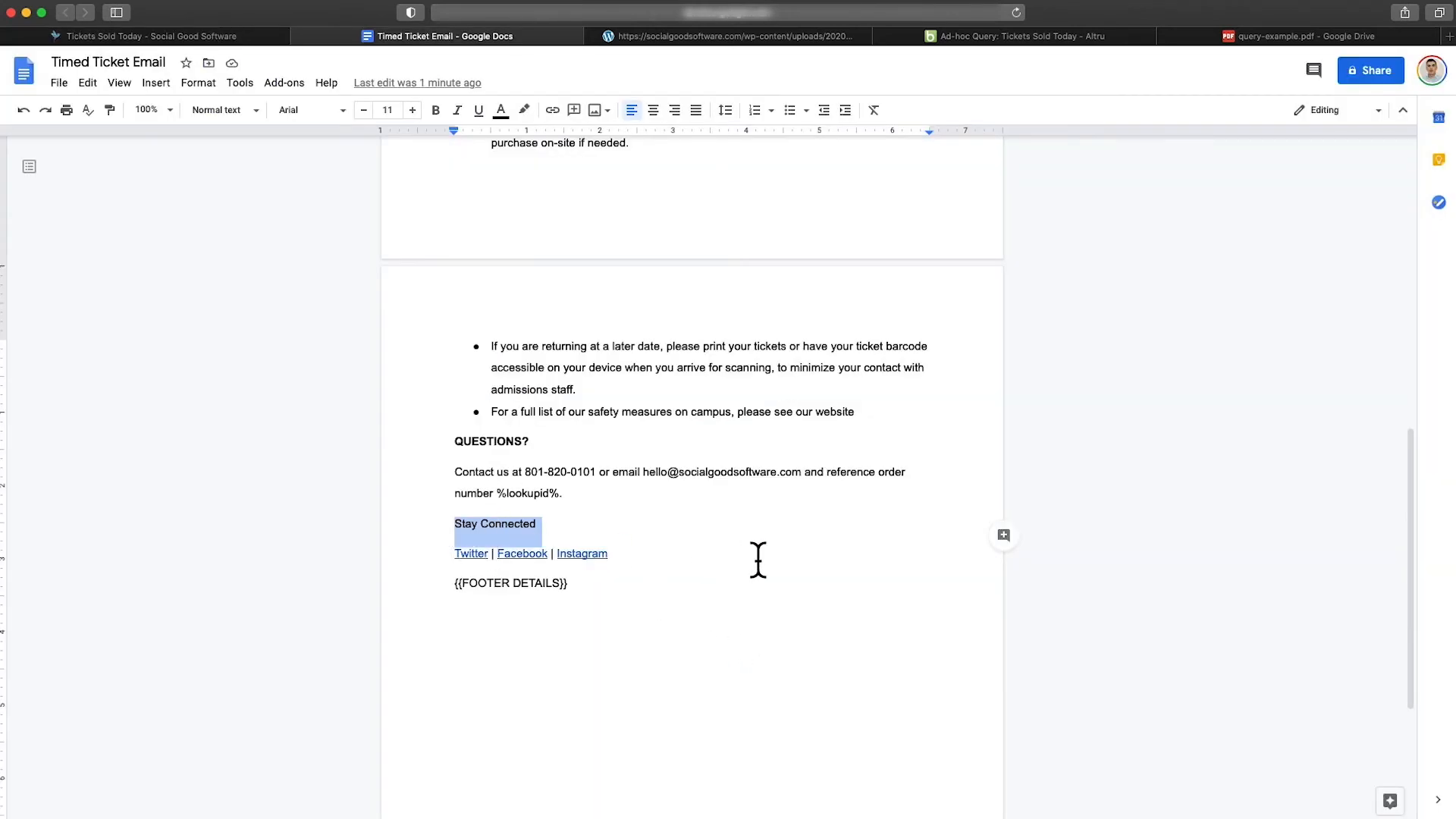
{"action": "key", "text": "ctrl+shift+Tab"}
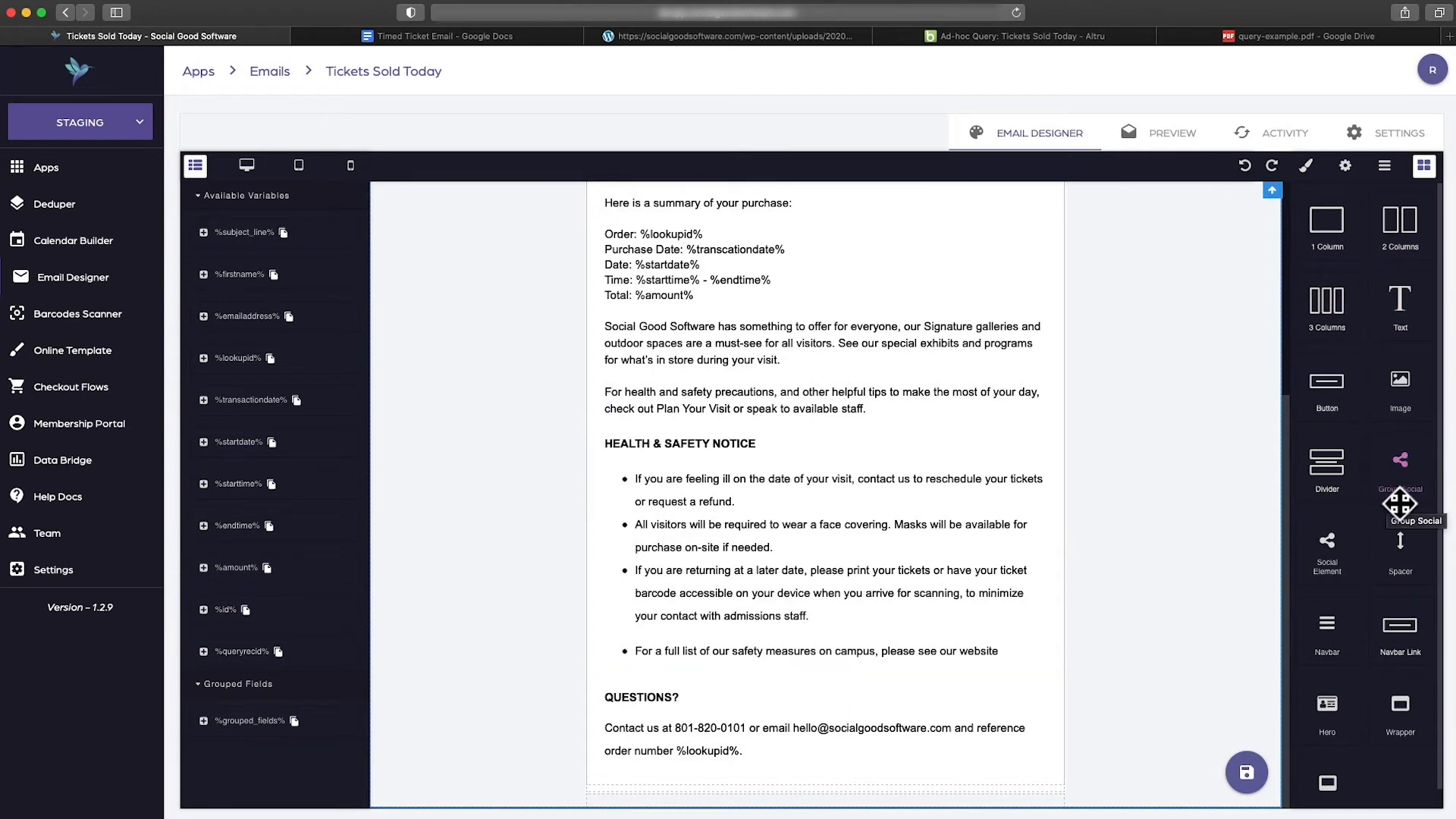
Add a Group Social block below the QUESTIONS text and replace its Google+ icon with a new social element at the end
{"action": "left_click_drag", "start_coordinate": [1402, 466], "coordinate": [764, 766]}
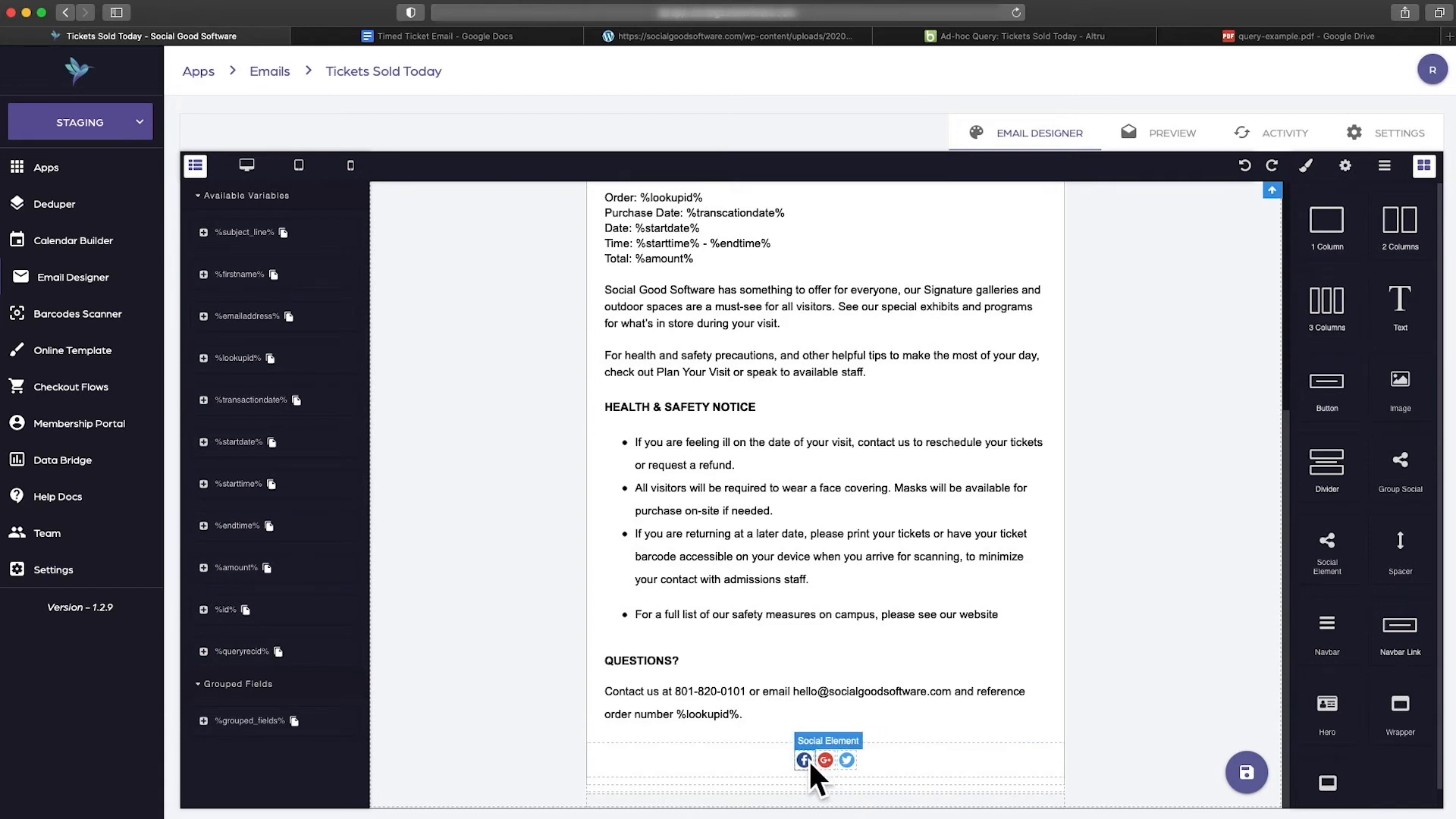
{"action": "left_click", "coordinate": [825, 761]}
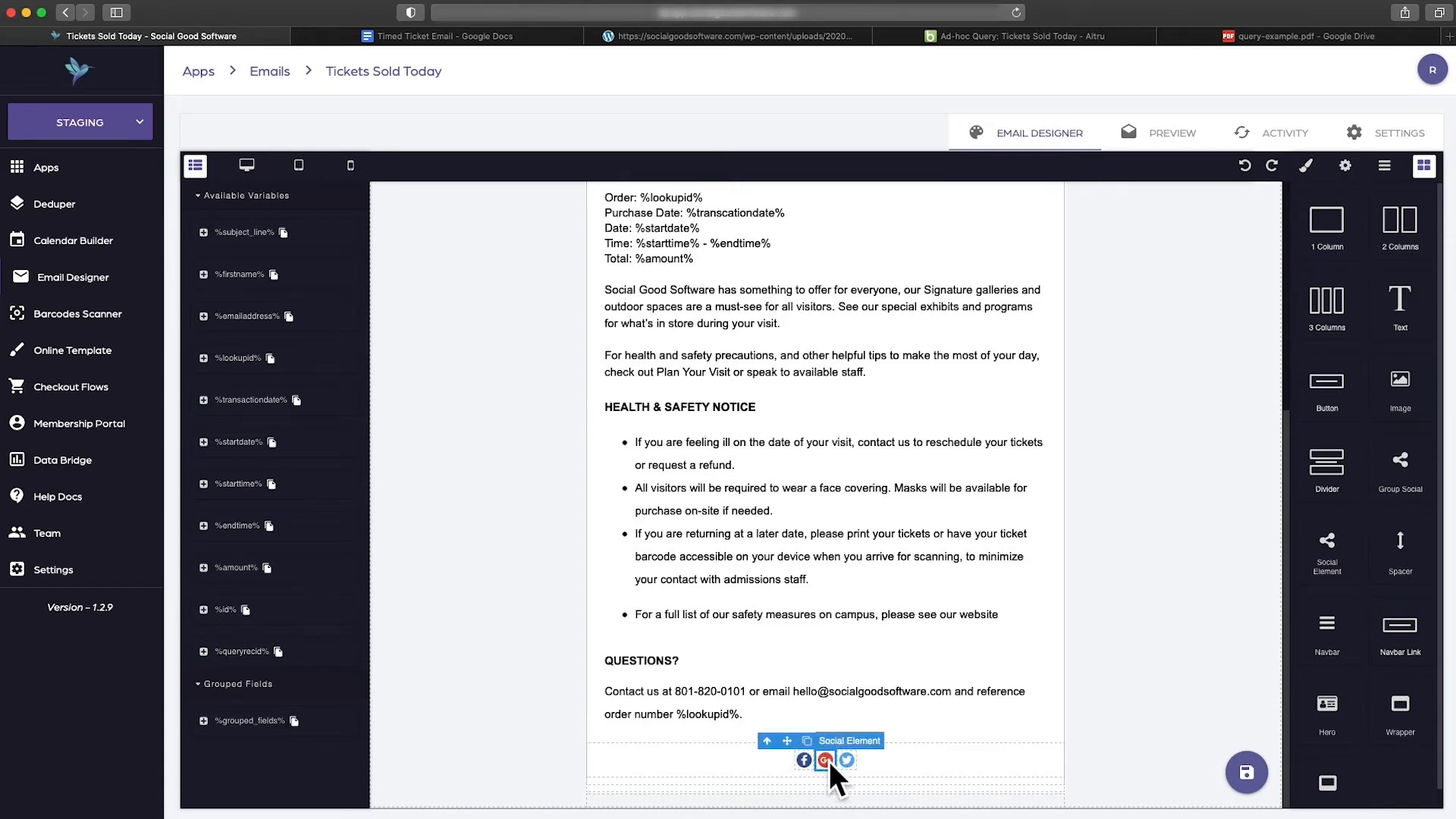
{"action": "left_click", "coordinate": [826, 741]}
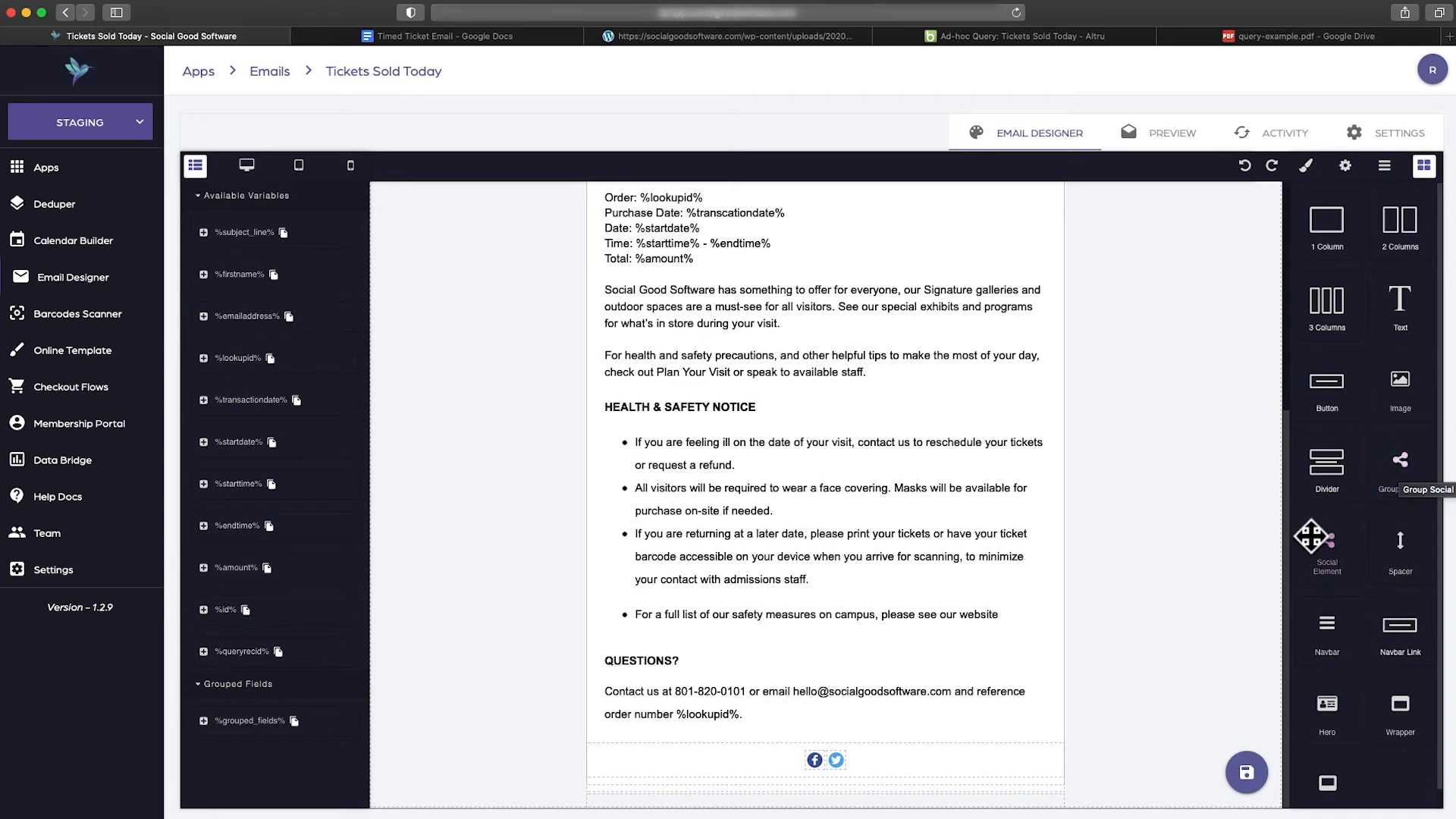
{"action": "left_click_drag", "start_coordinate": [1324, 540], "coordinate": [894, 745]}
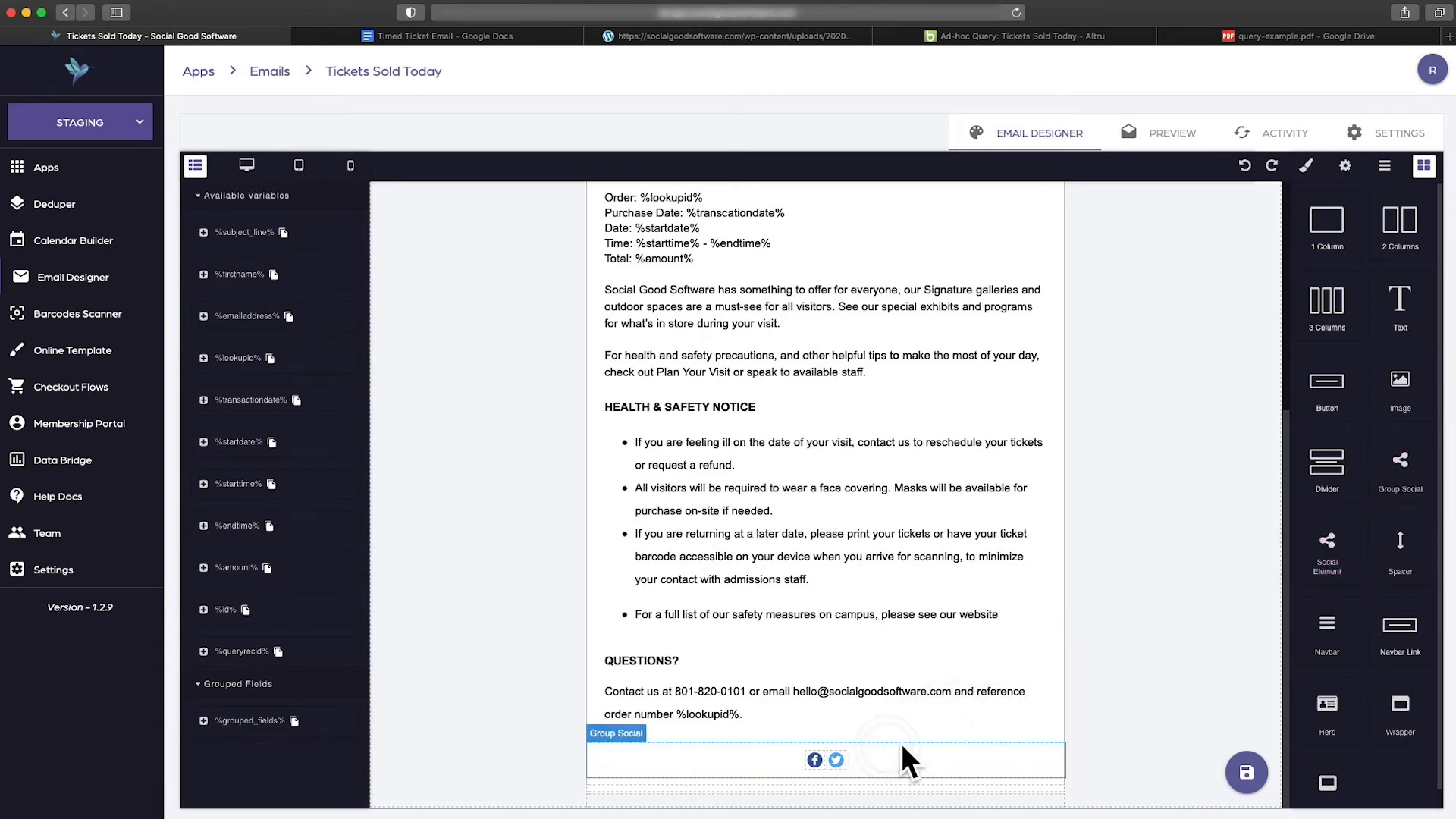
{"action": "left_click_drag", "start_coordinate": [1328, 563], "coordinate": [821, 764]}
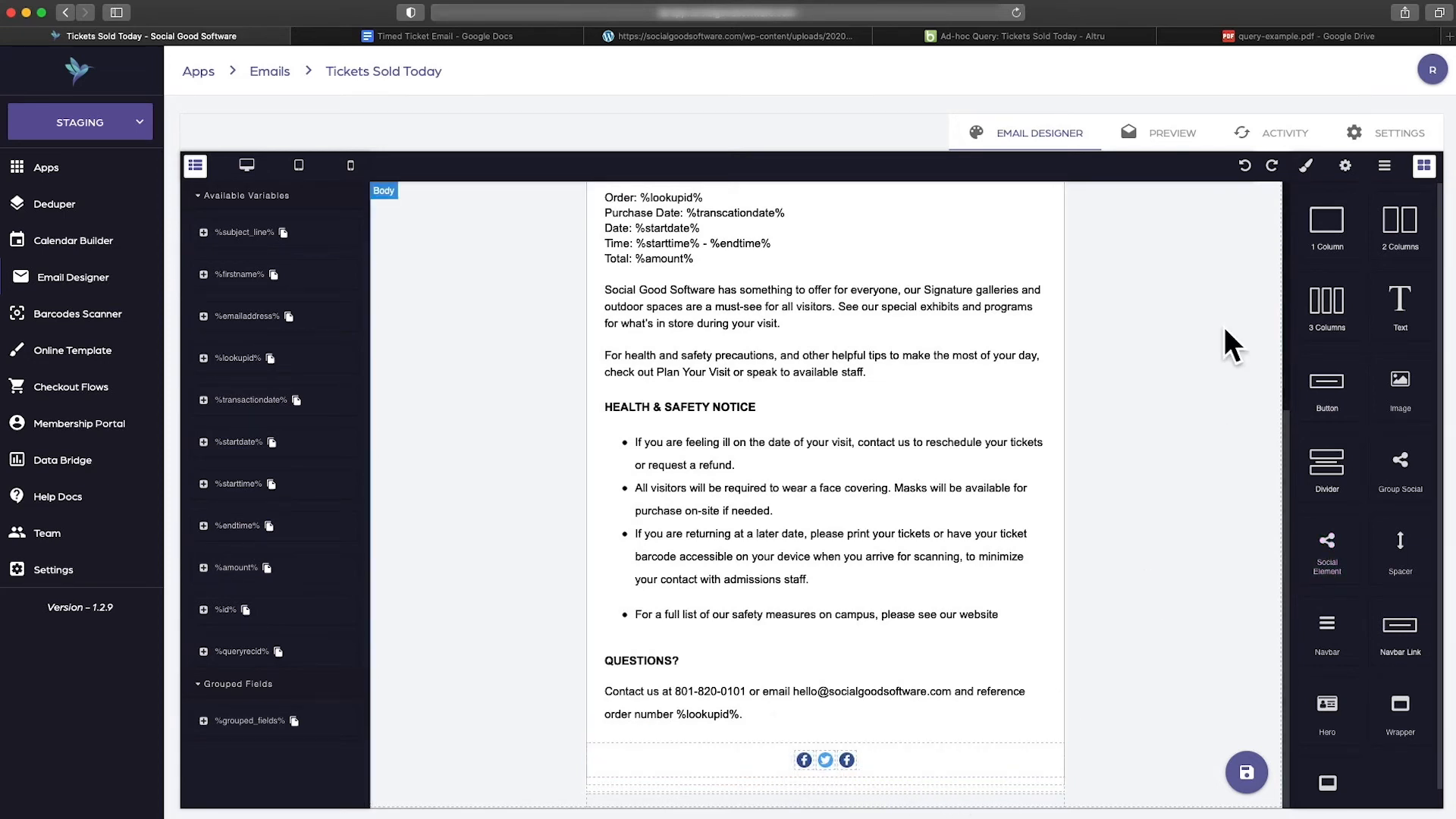
Link the email's first Facebook icon to the Facebook URL copied from the Timed Ticket Email document
{"action": "left_click", "coordinate": [807, 759]}
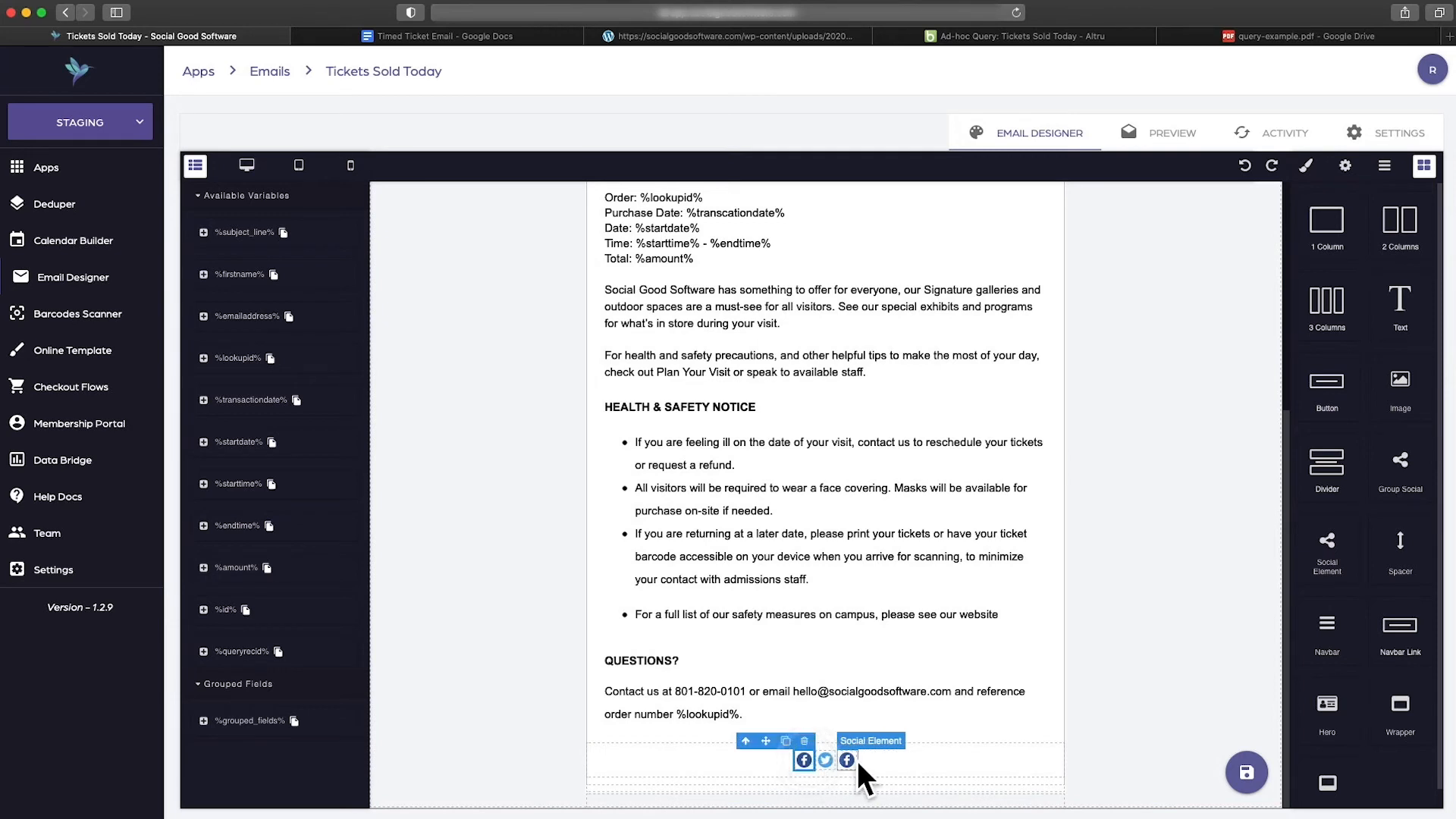
{"action": "left_click", "coordinate": [1346, 167]}
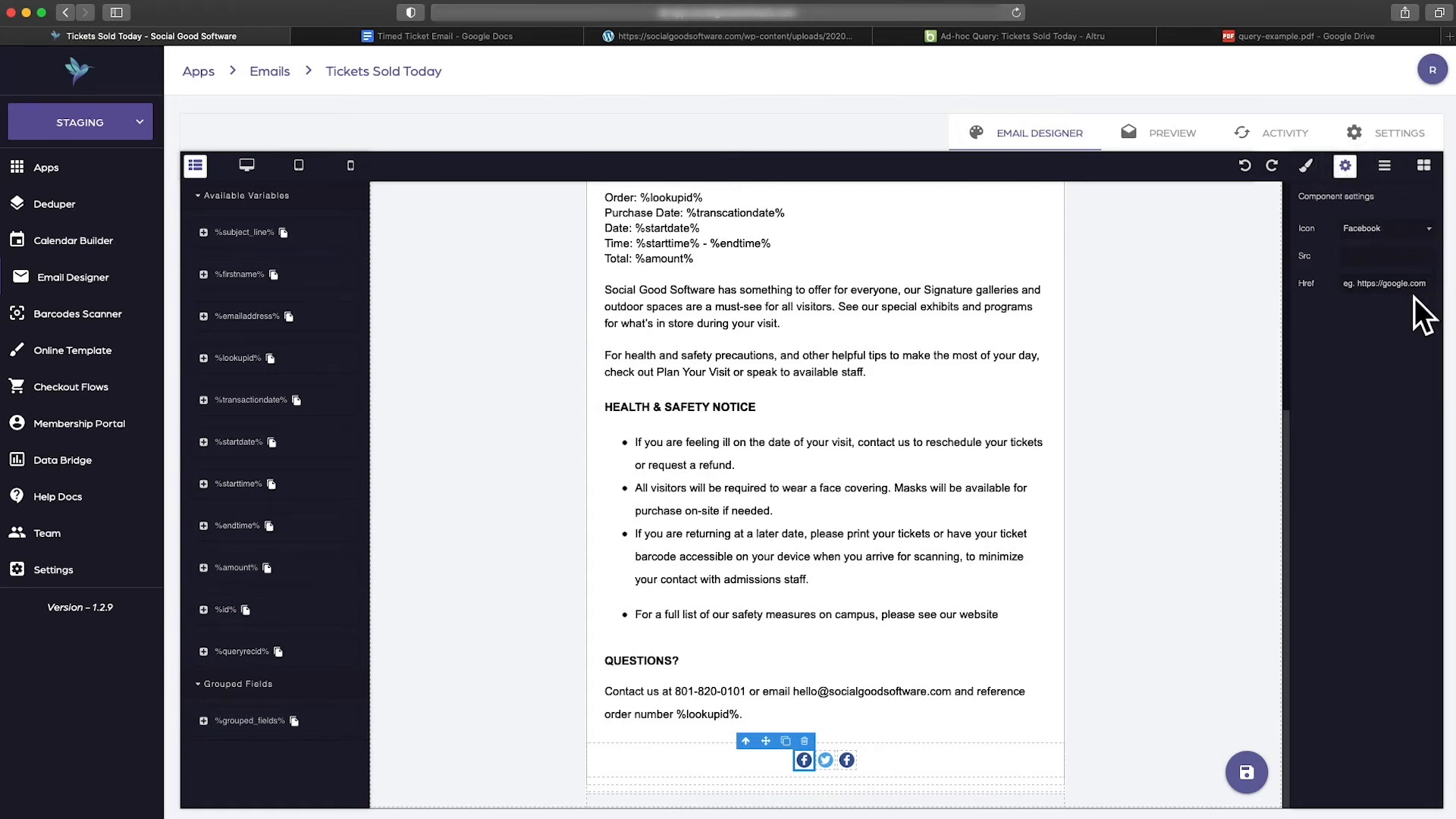
{"action": "left_click", "coordinate": [465, 37]}
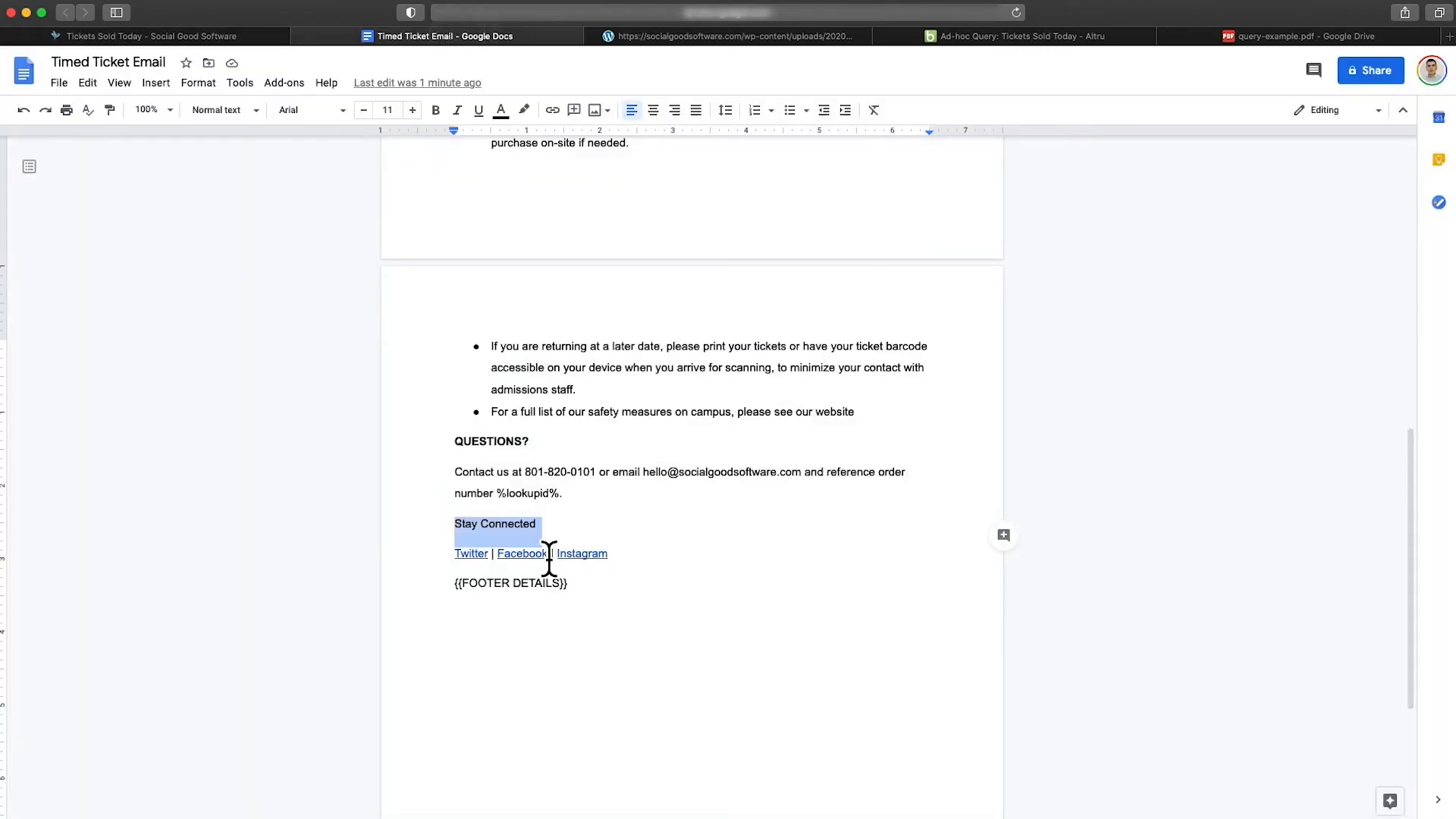
{"action": "left_click", "coordinate": [510, 556]}
{"action": "left_click", "coordinate": [684, 580]}
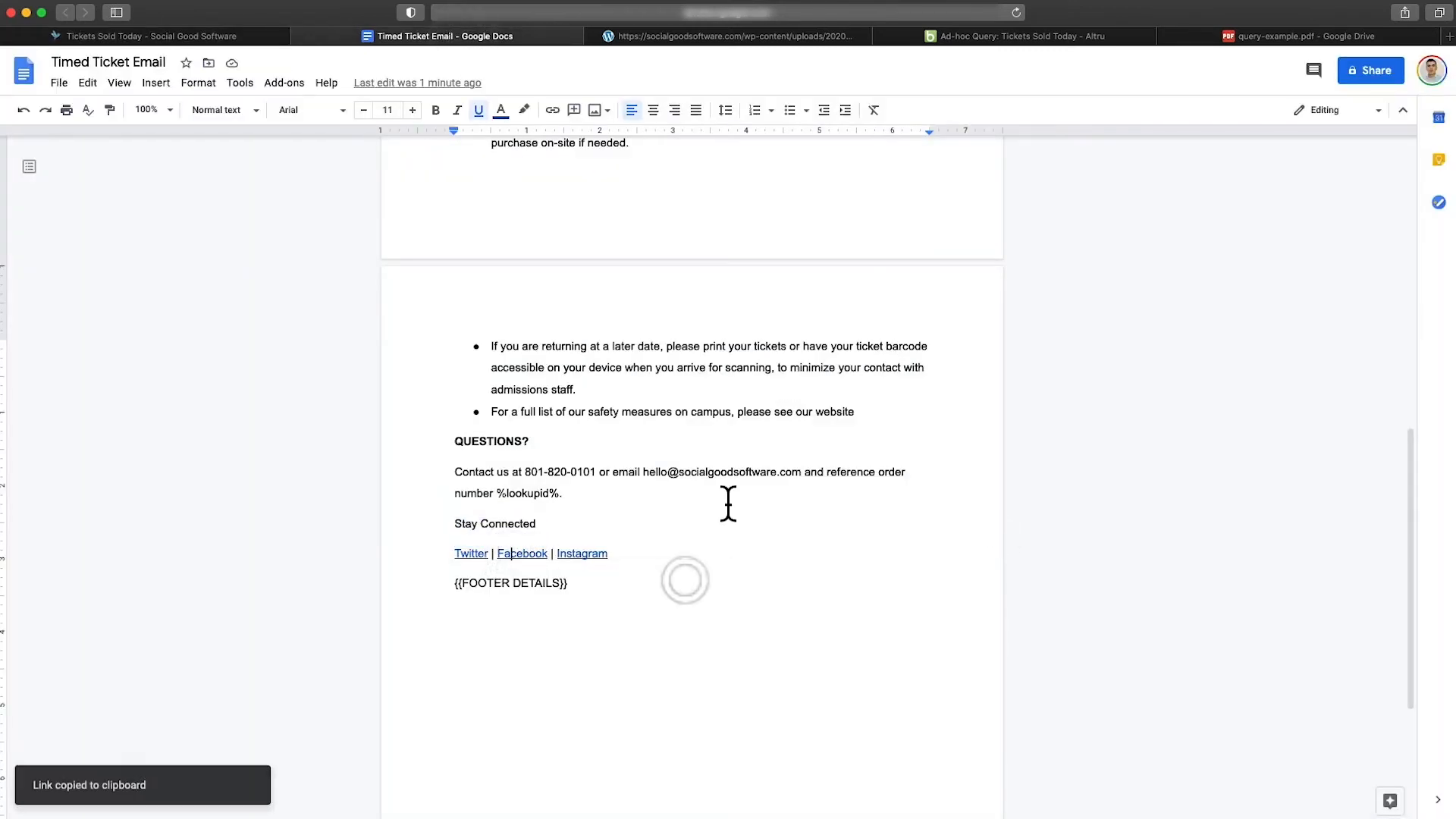
{"action": "key", "text": "ctrl+shift+Tab"}
{"action": "left_click", "coordinate": [1383, 278]}
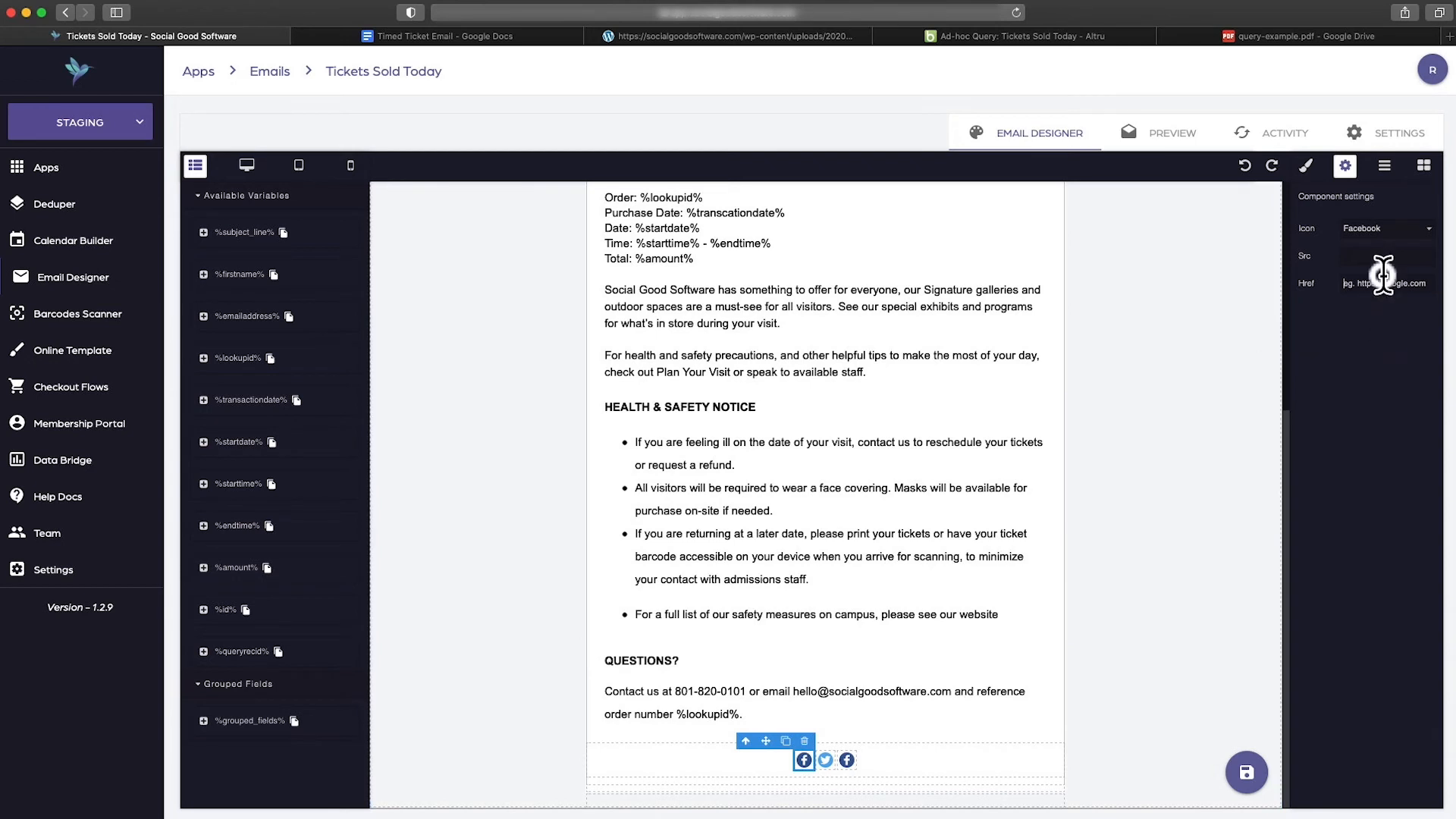
{"action": "key", "text": "super+v"}
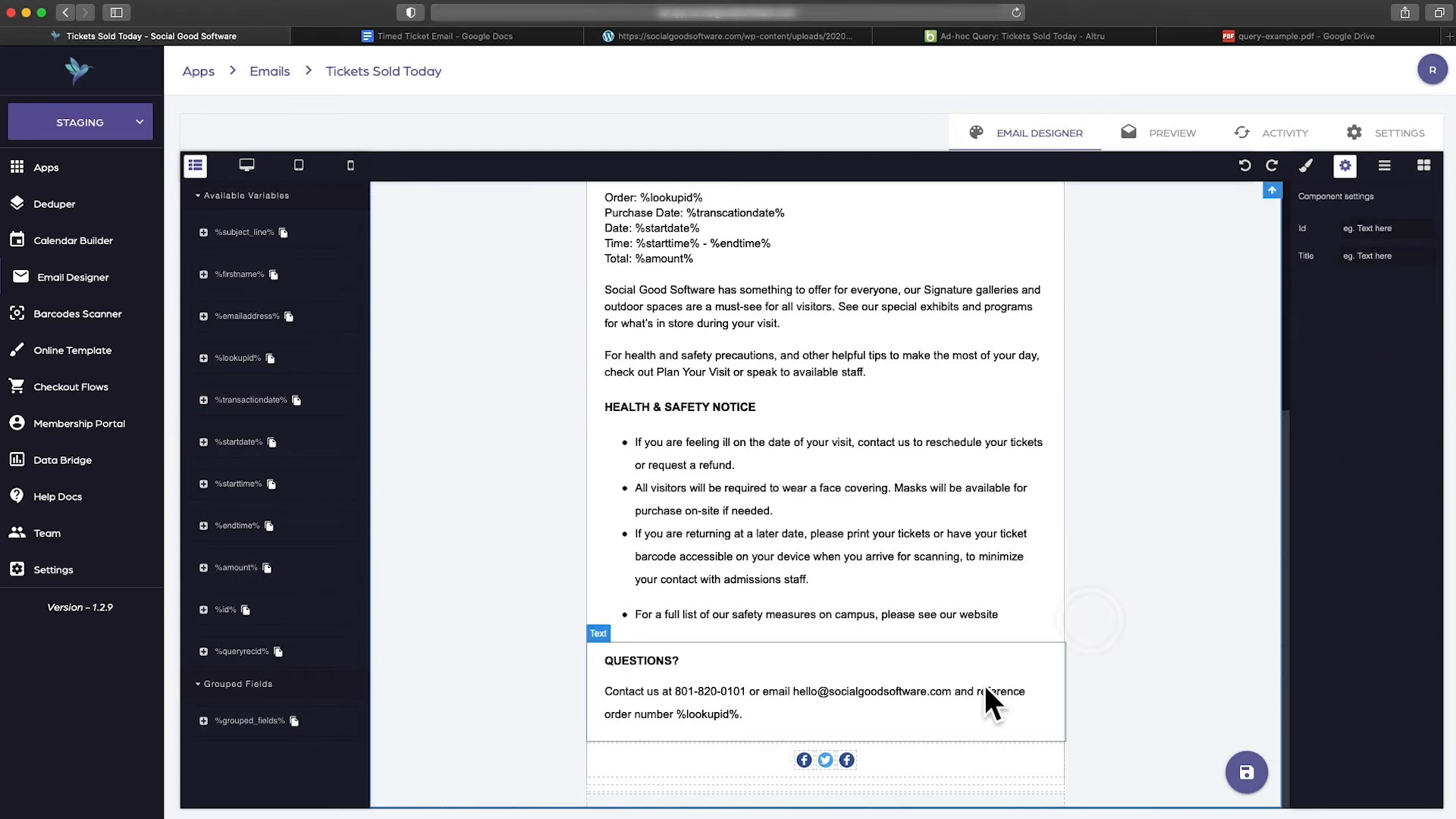
{"action": "left_click", "coordinate": [804, 760]}
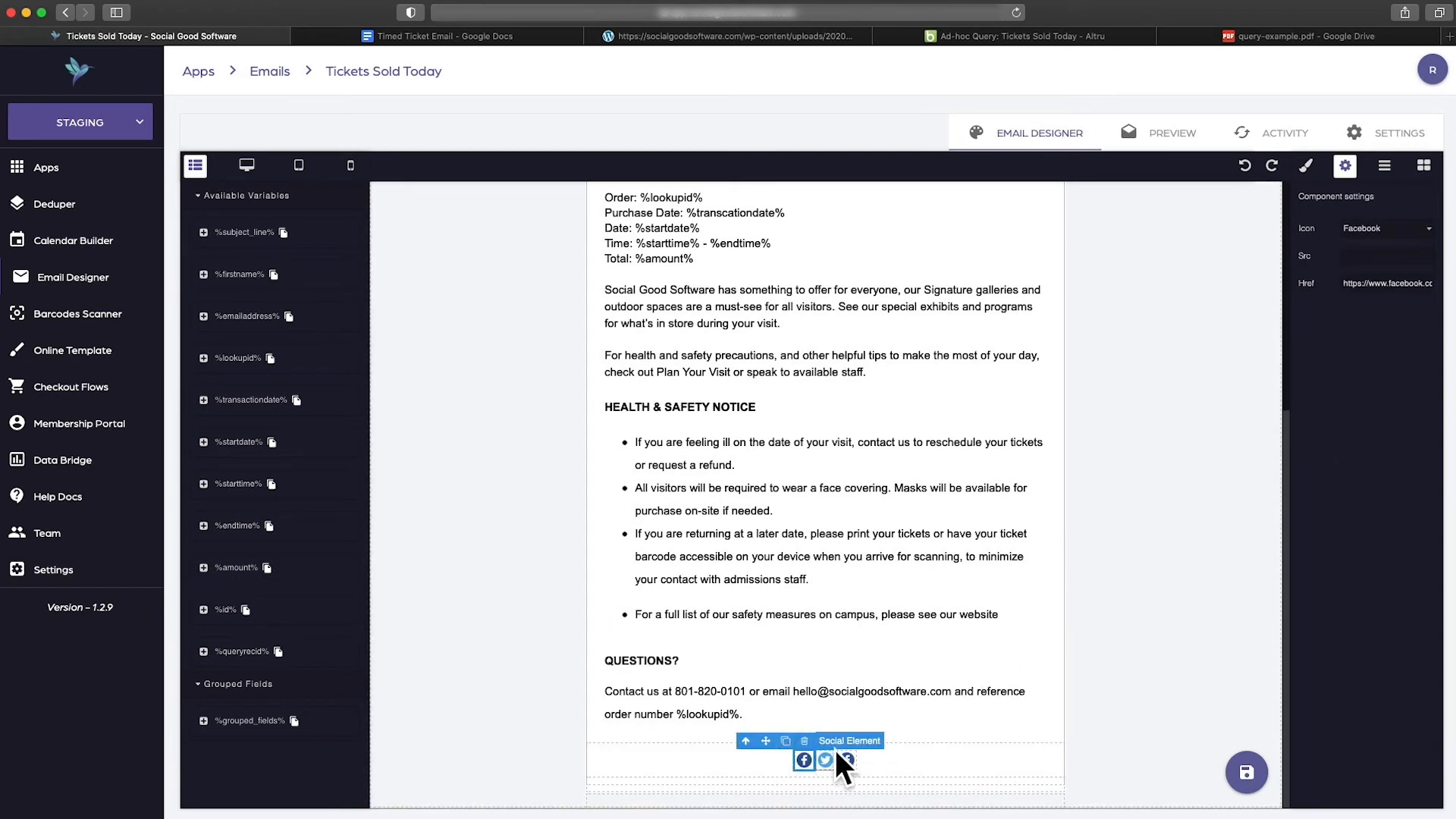
Link the email's Twitter icon to the Twitter URL copied from the Timed Ticket Email document
{"action": "left_click", "coordinate": [825, 761]}
{"action": "key", "text": "ctrl+Tab"}
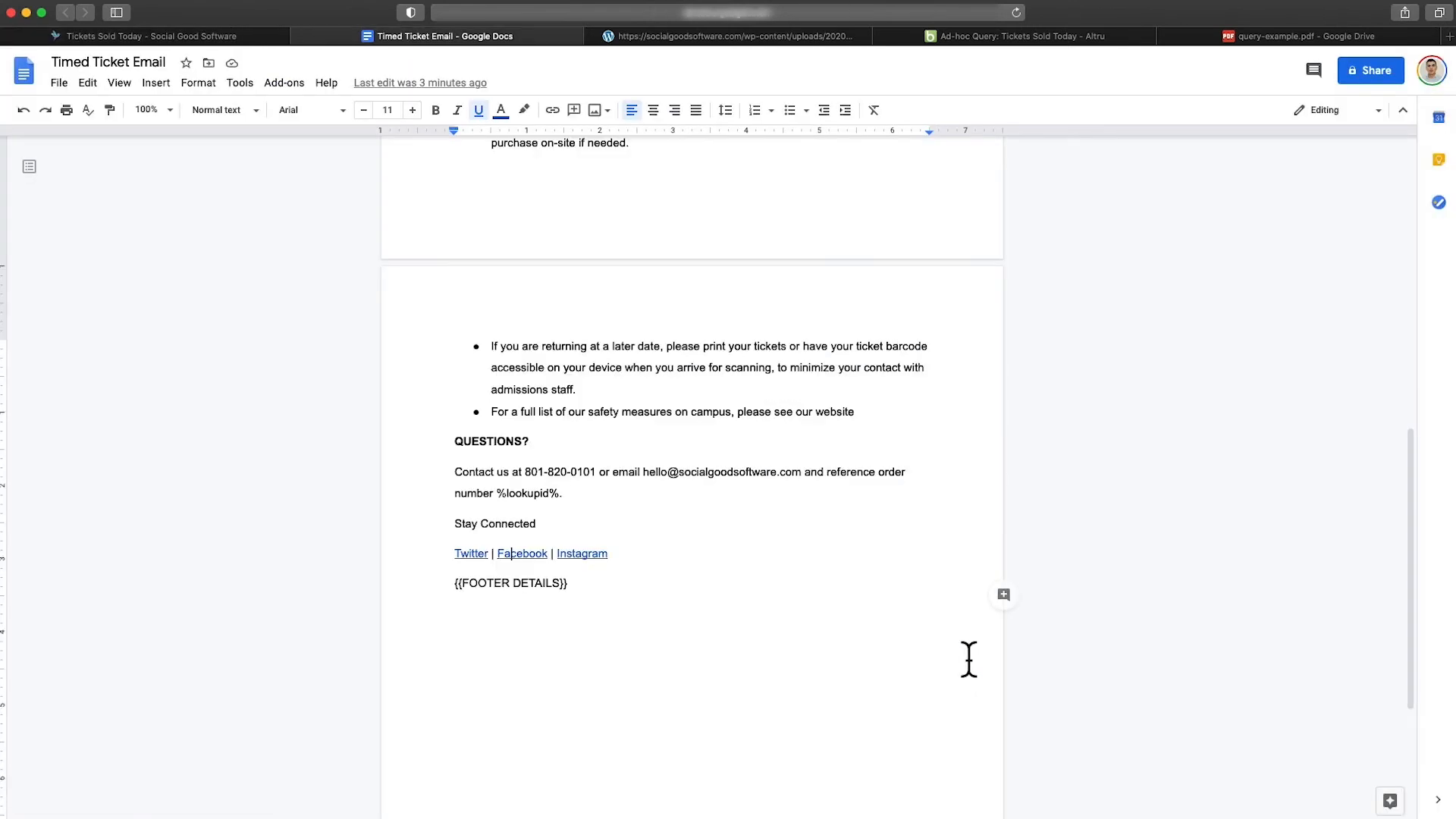
{"action": "left_click", "coordinate": [470, 553]}
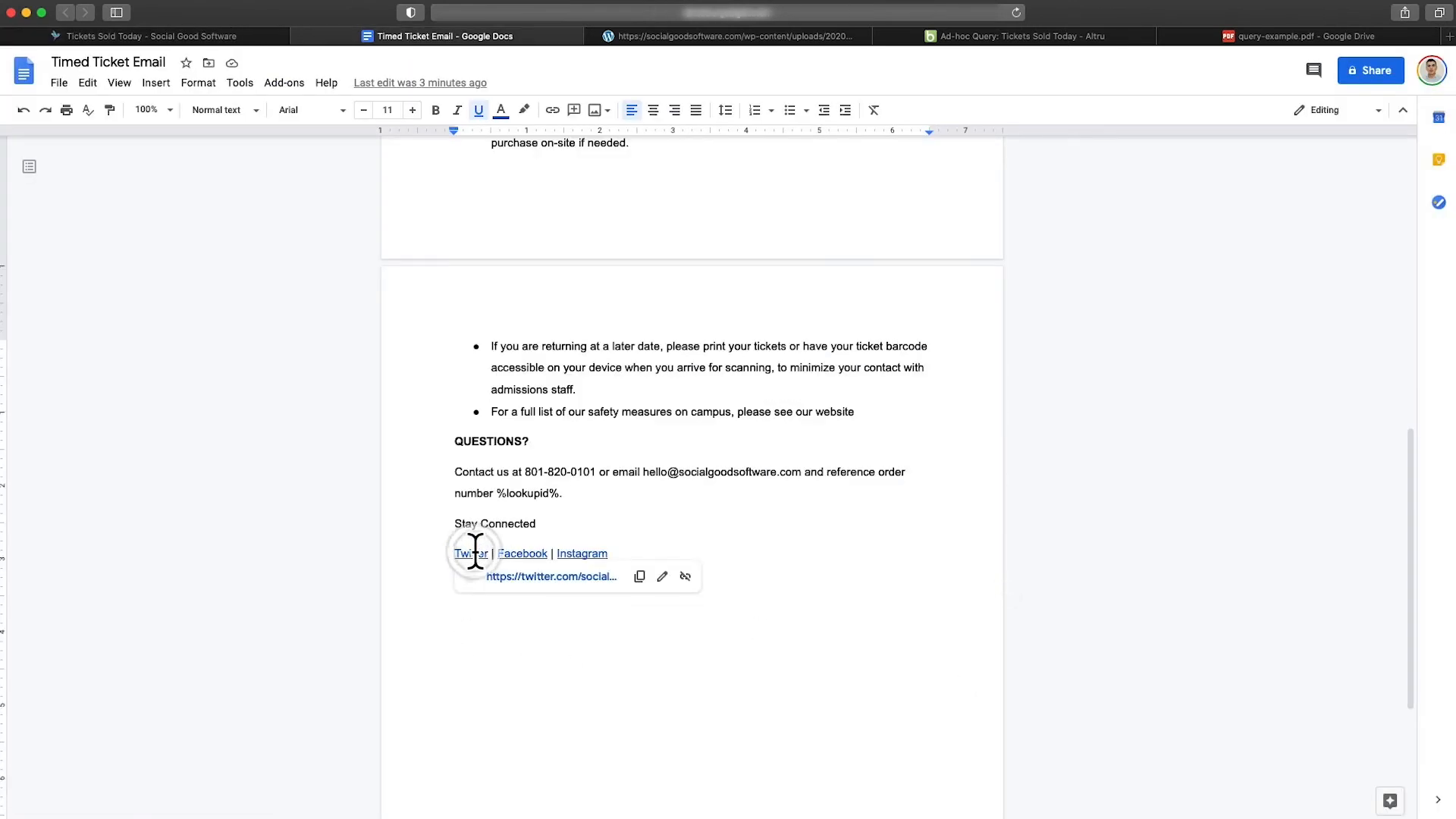
{"action": "left_click", "coordinate": [638, 575]}
{"action": "key", "text": "ctrl+shift+Tab"}
{"action": "left_click", "coordinate": [1361, 290]}
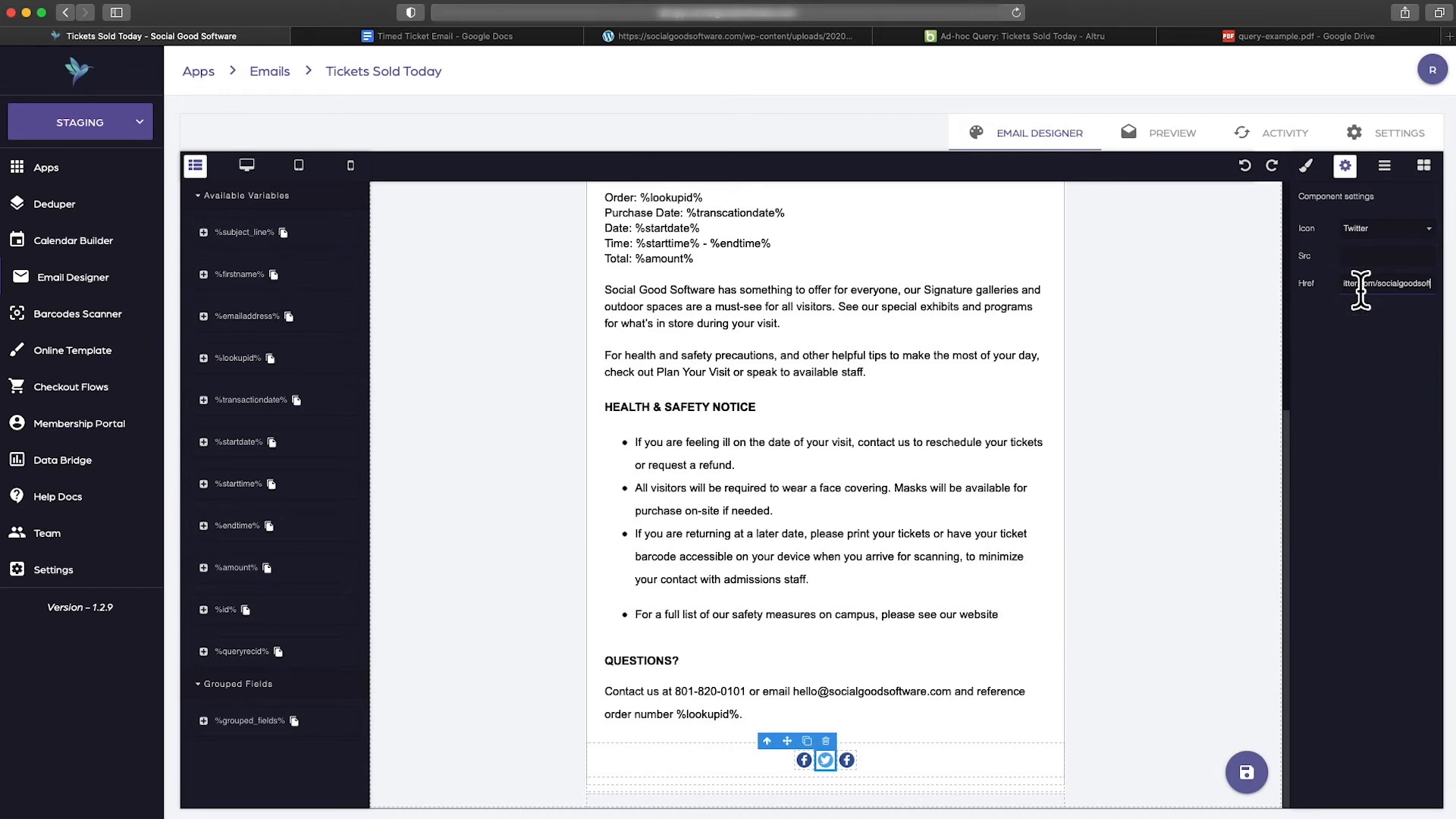
{"action": "left_click", "coordinate": [1031, 525]}
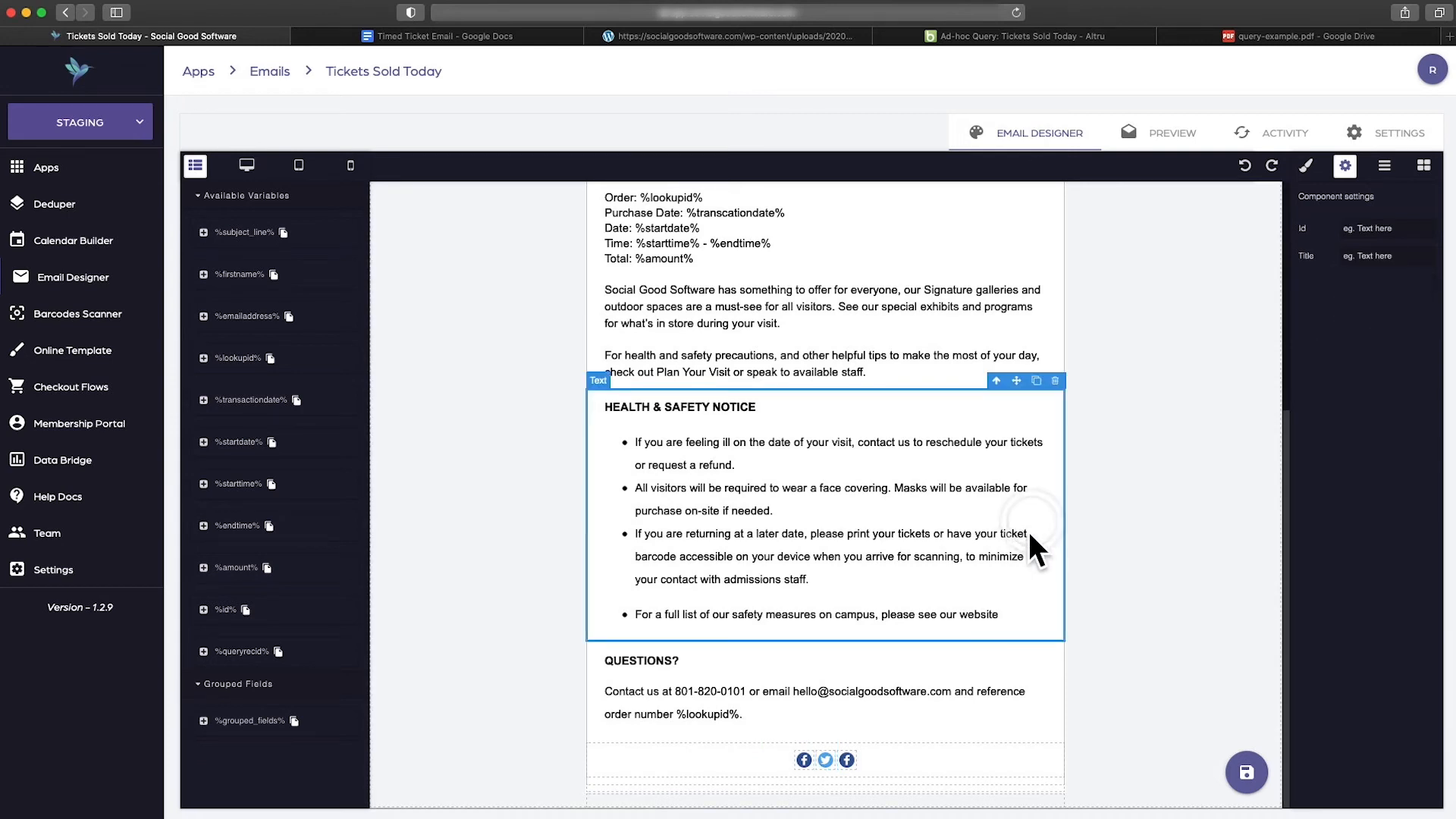
Change the icon of the third social element to Instagram
{"action": "left_click", "coordinate": [847, 761]}
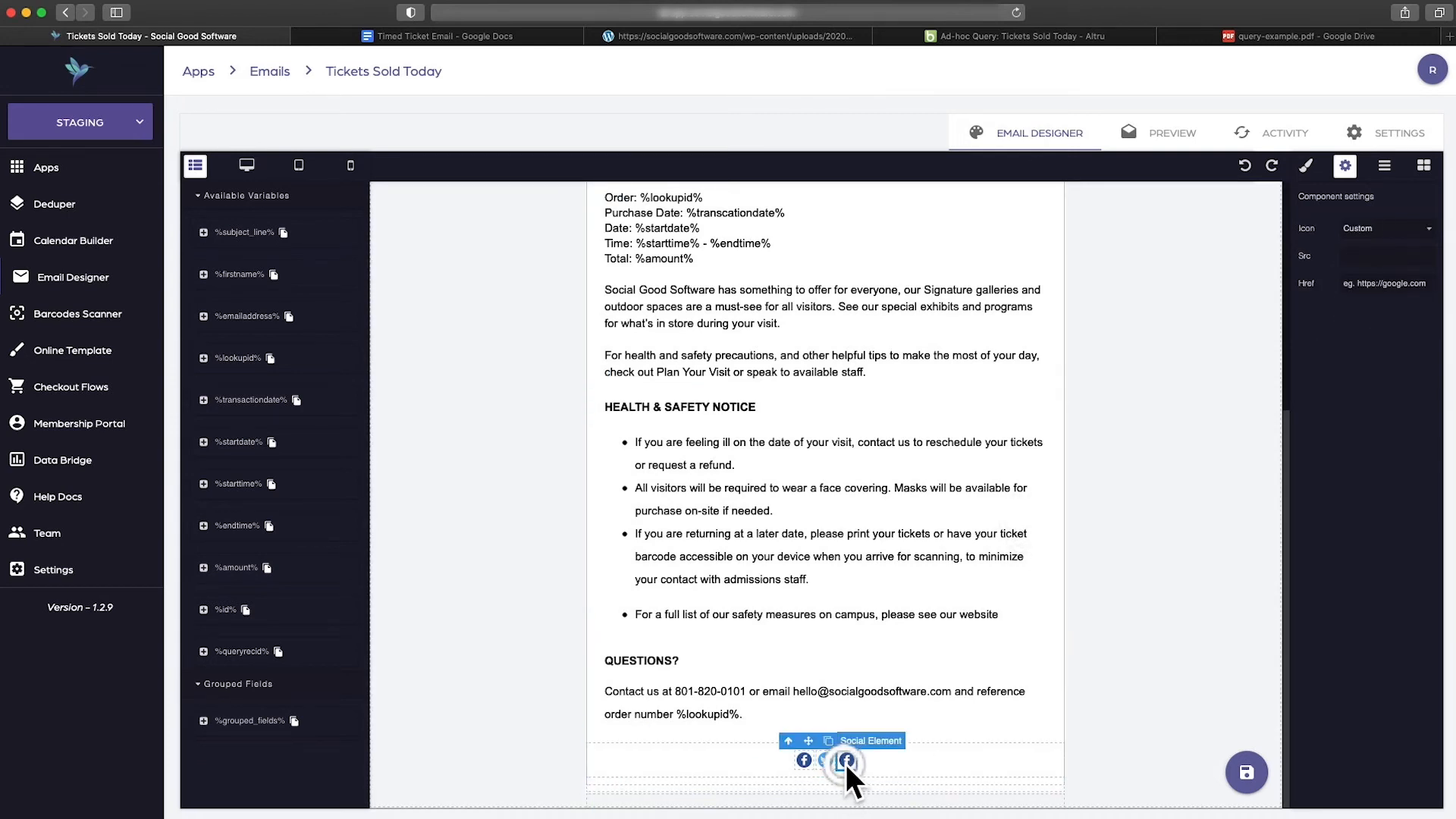
{"action": "left_click", "coordinate": [1370, 227]}
{"action": "left_click", "coordinate": [1372, 271]}
{"action": "left_click", "coordinate": [1195, 477]}
Link the email's Instagram icon to the Instagram URL copied from the Timed Ticket Email document
{"action": "key", "text": "ctrl+Tab"}
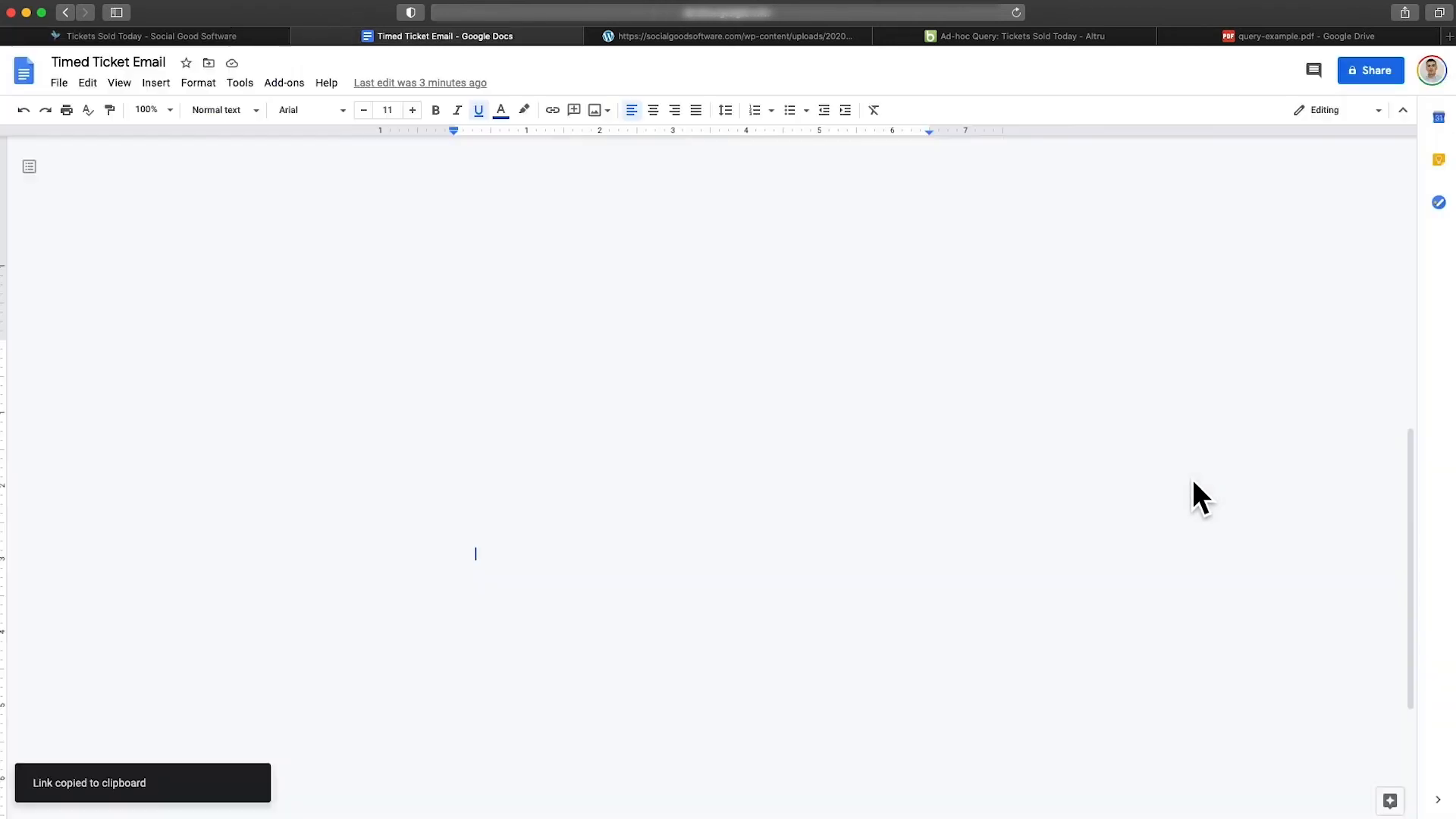
{"action": "left_click", "coordinate": [590, 552]}
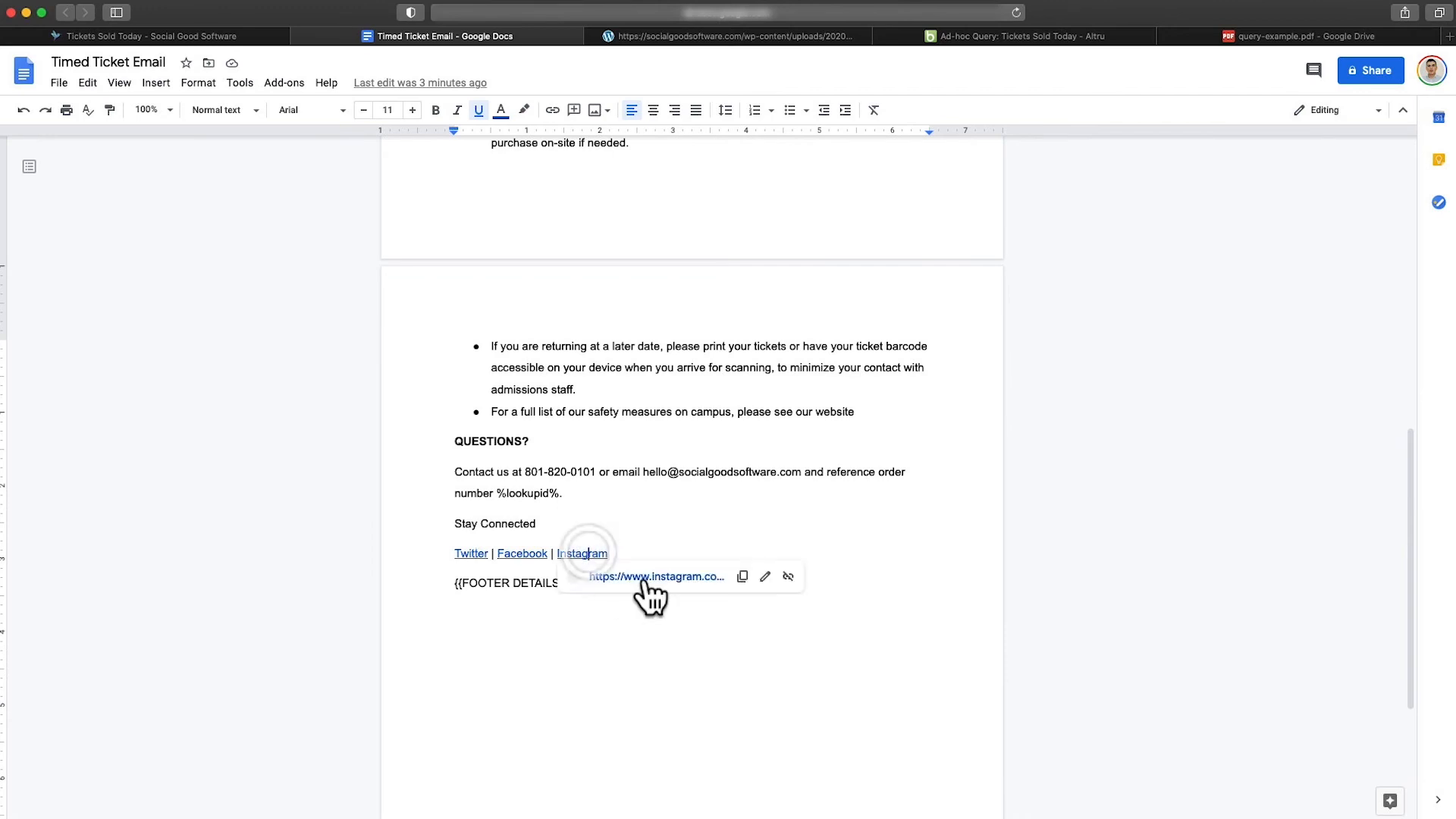
{"action": "left_click", "coordinate": [746, 578]}
{"action": "key", "text": "ctrl+shift+Tab"}
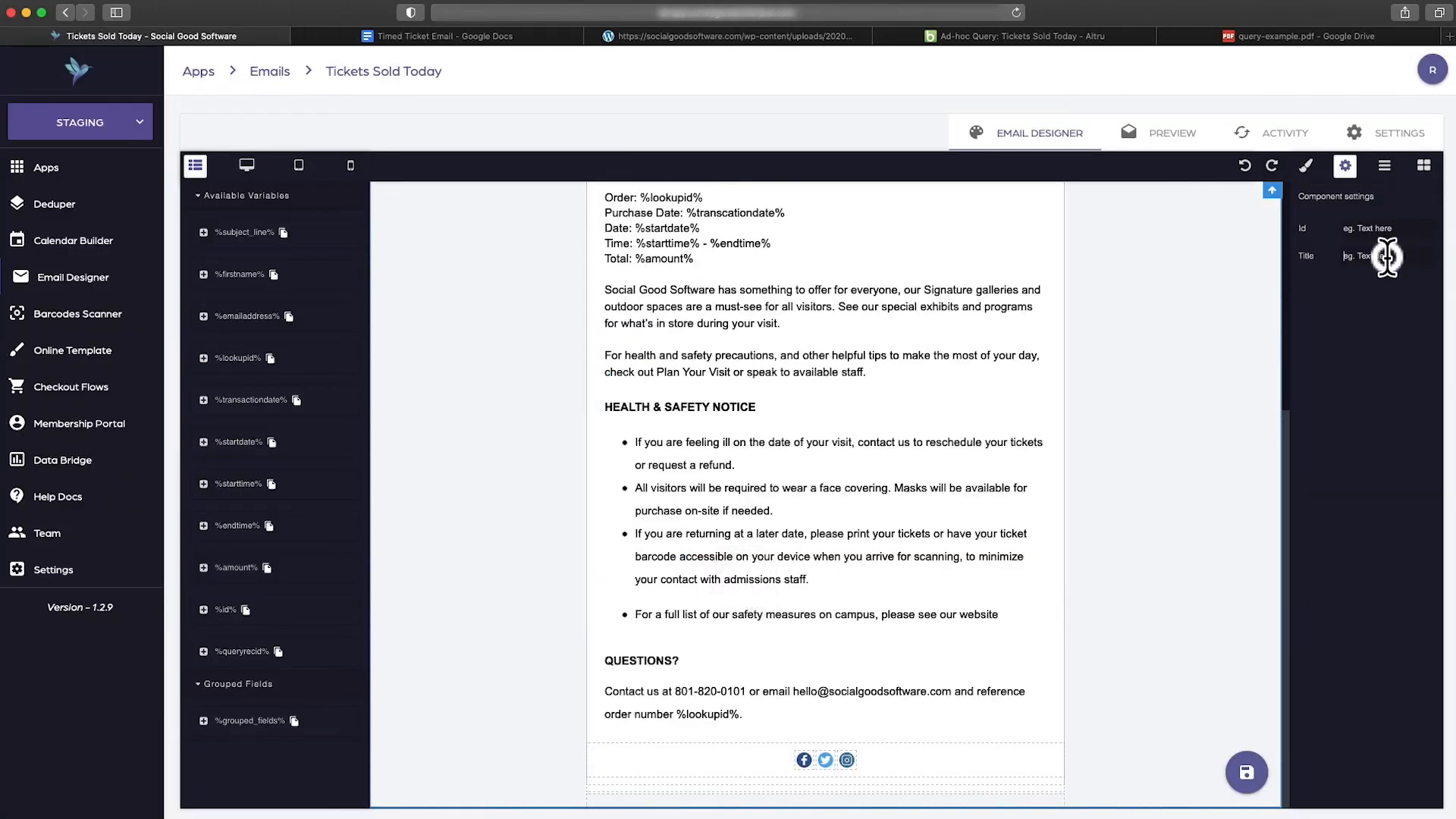
{"action": "left_click", "coordinate": [845, 761]}
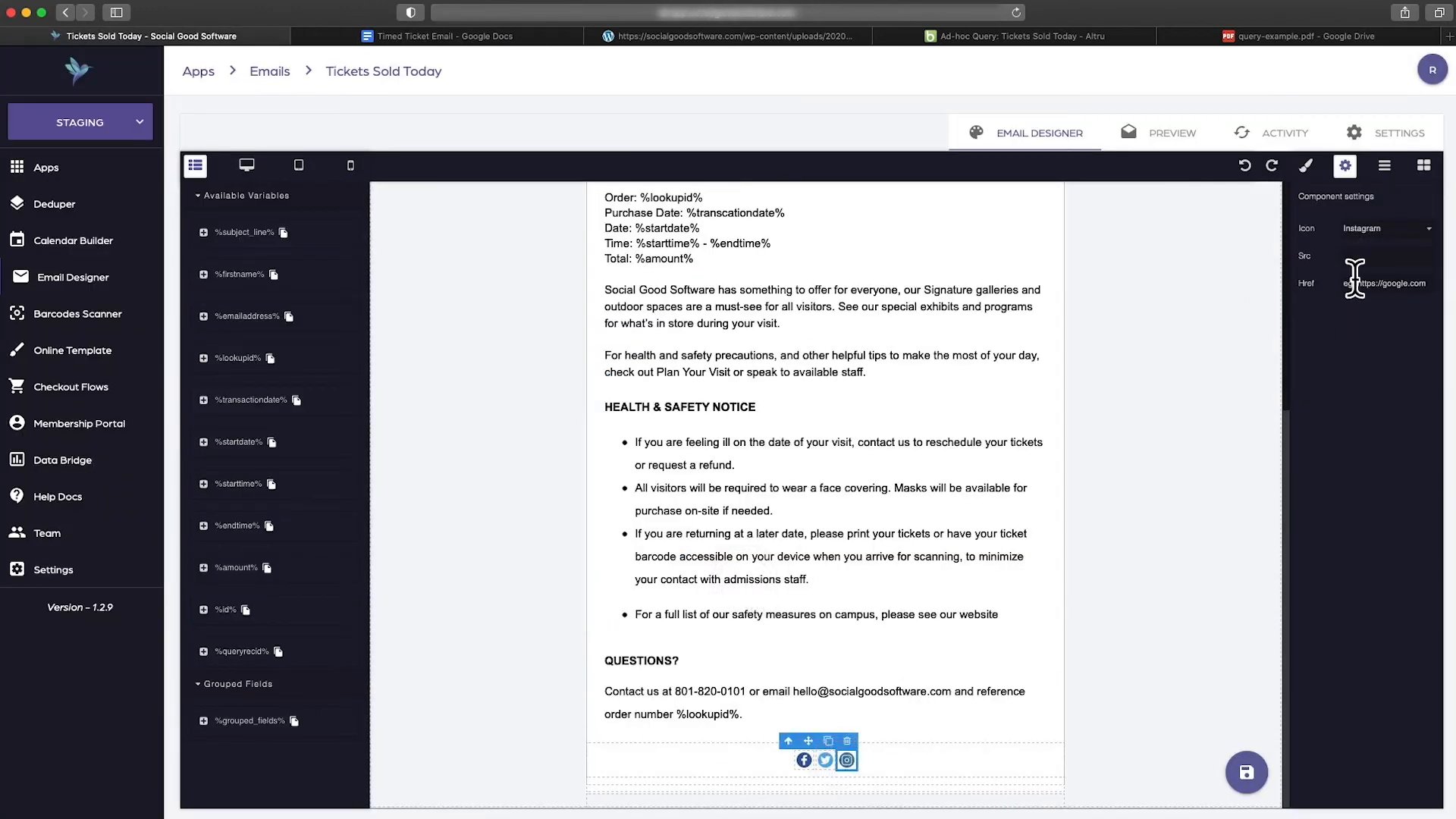
{"action": "left_click", "coordinate": [1388, 283]}
{"action": "key", "text": "super+v"}
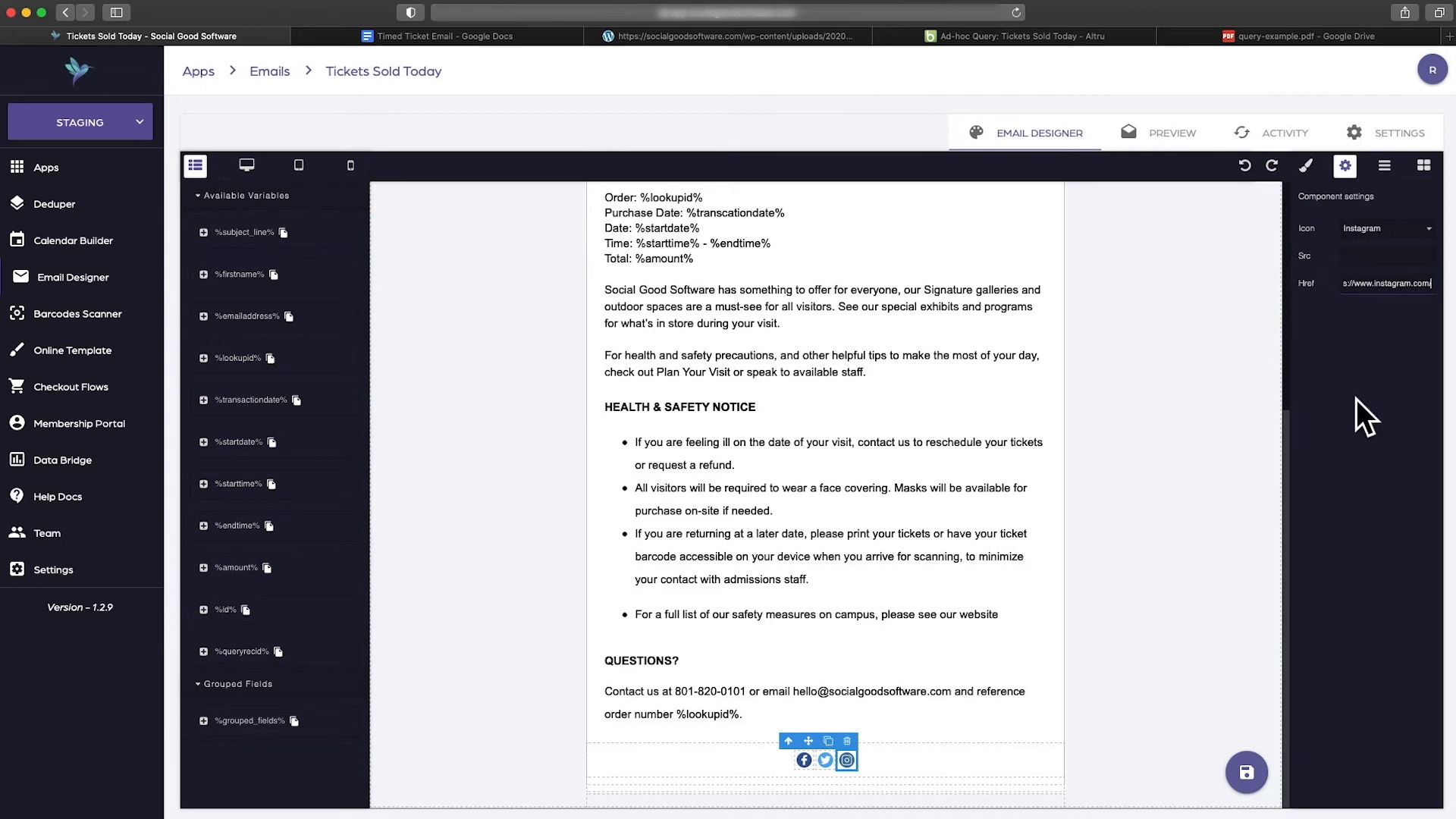
{"action": "left_click", "coordinate": [1121, 552]}
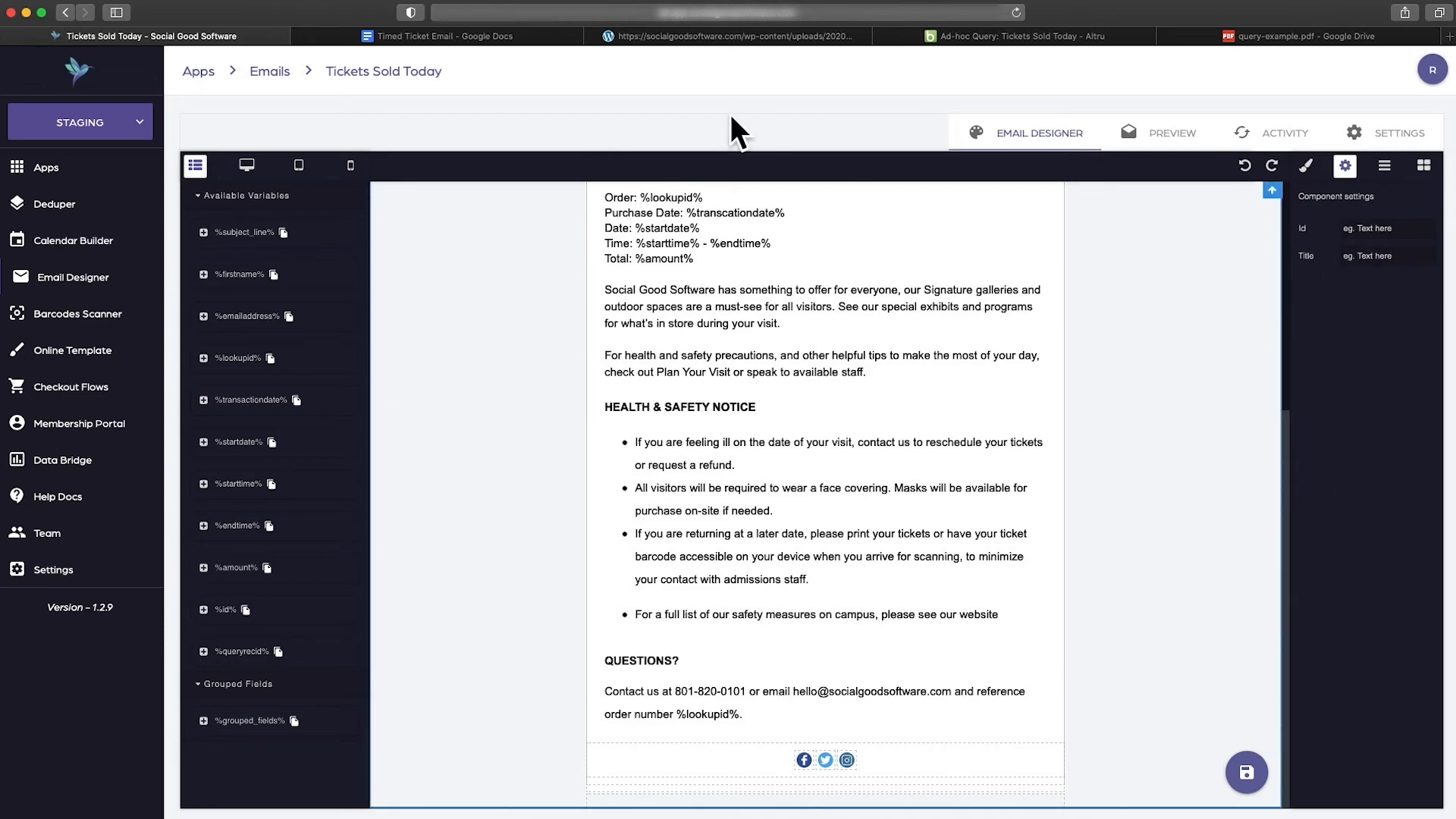
Add a Footer block at the end of the email, below the social icons
{"action": "left_click", "coordinate": [502, 36]}
{"action": "left_click", "coordinate": [1425, 167]}
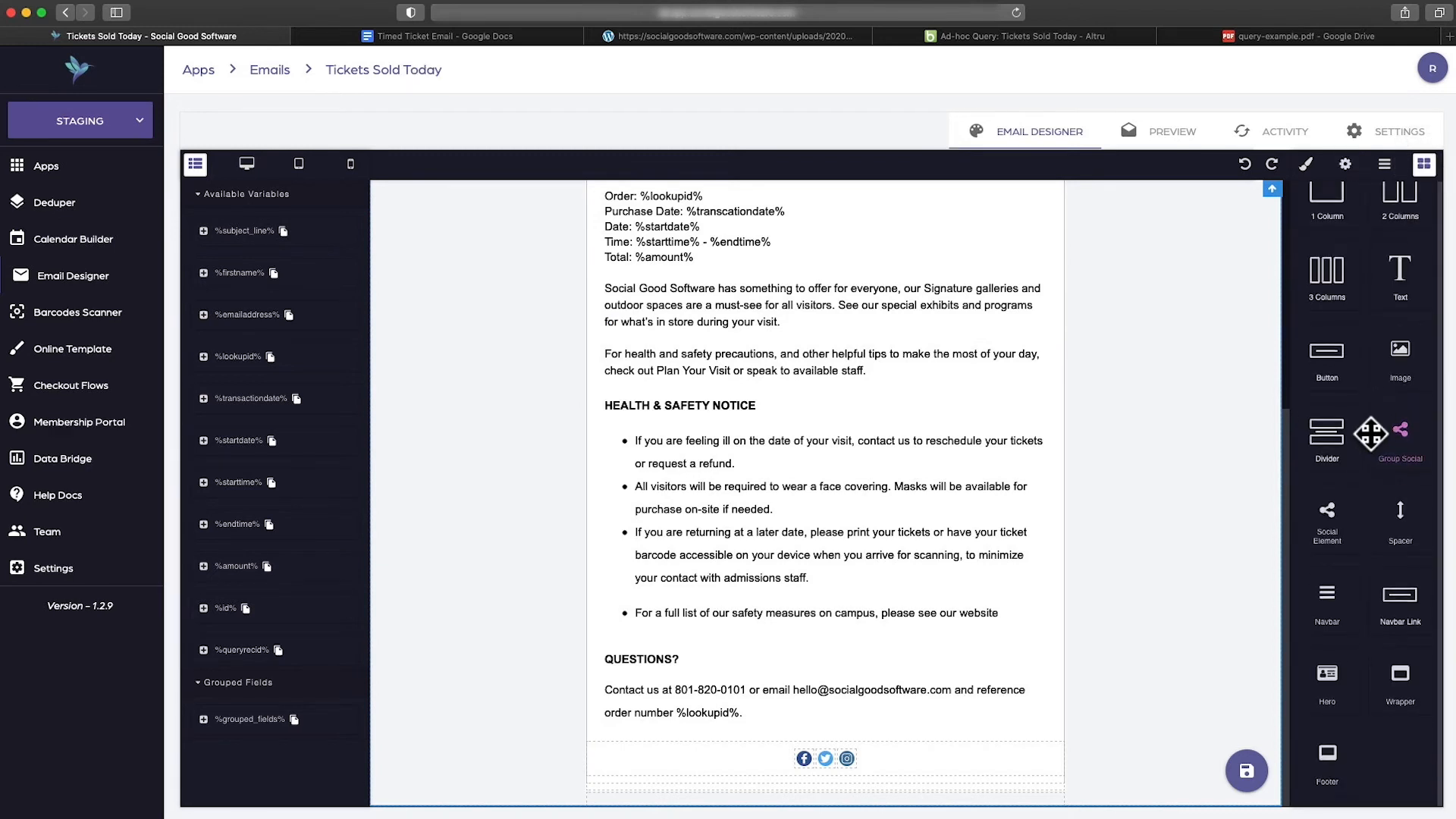
{"action": "left_click_drag", "start_coordinate": [1332, 774], "coordinate": [936, 738]}
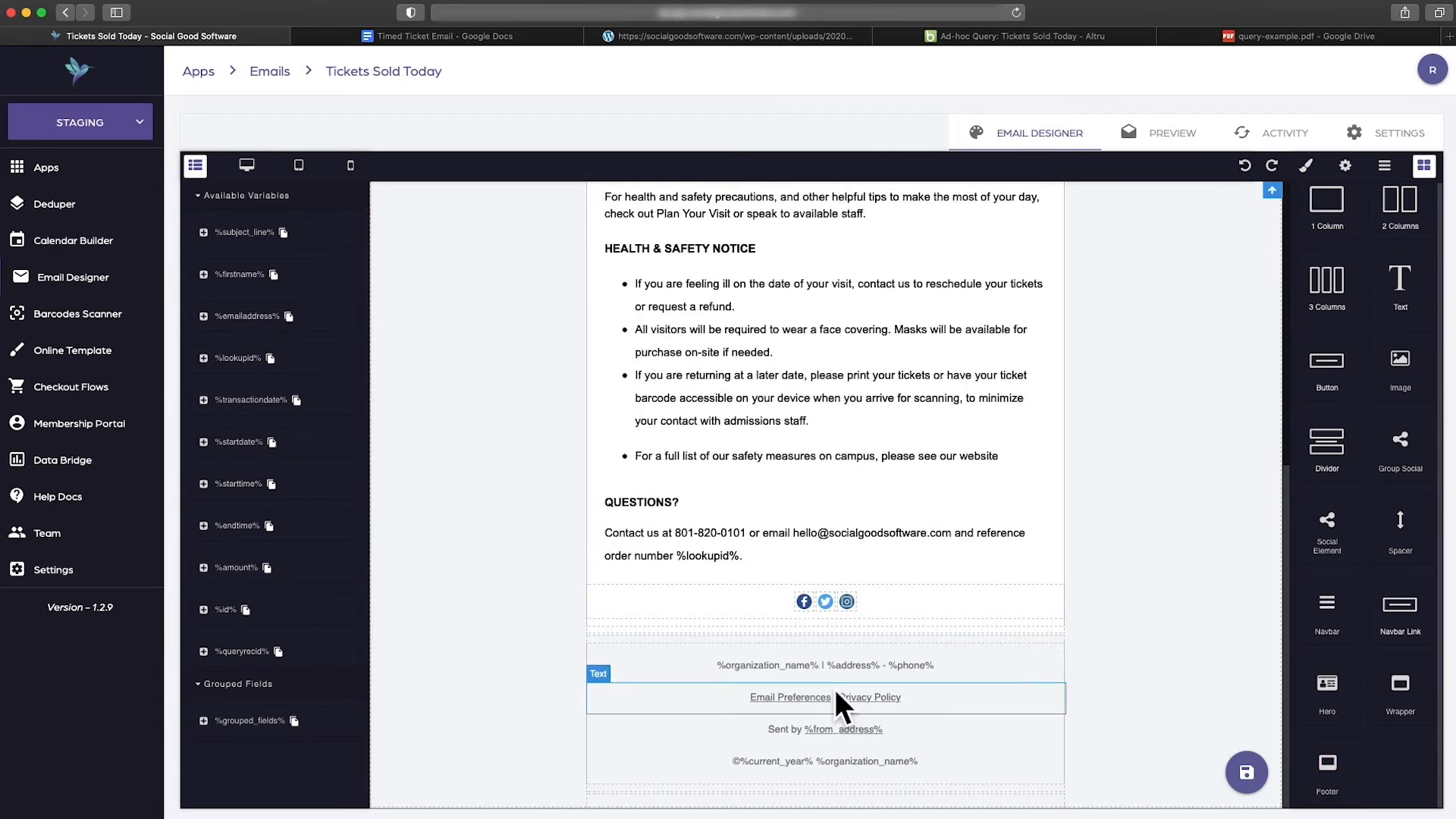
Examine the footer's organization, address, phone and email preferences lines, and save the email template
{"action": "left_click", "coordinate": [789, 666]}
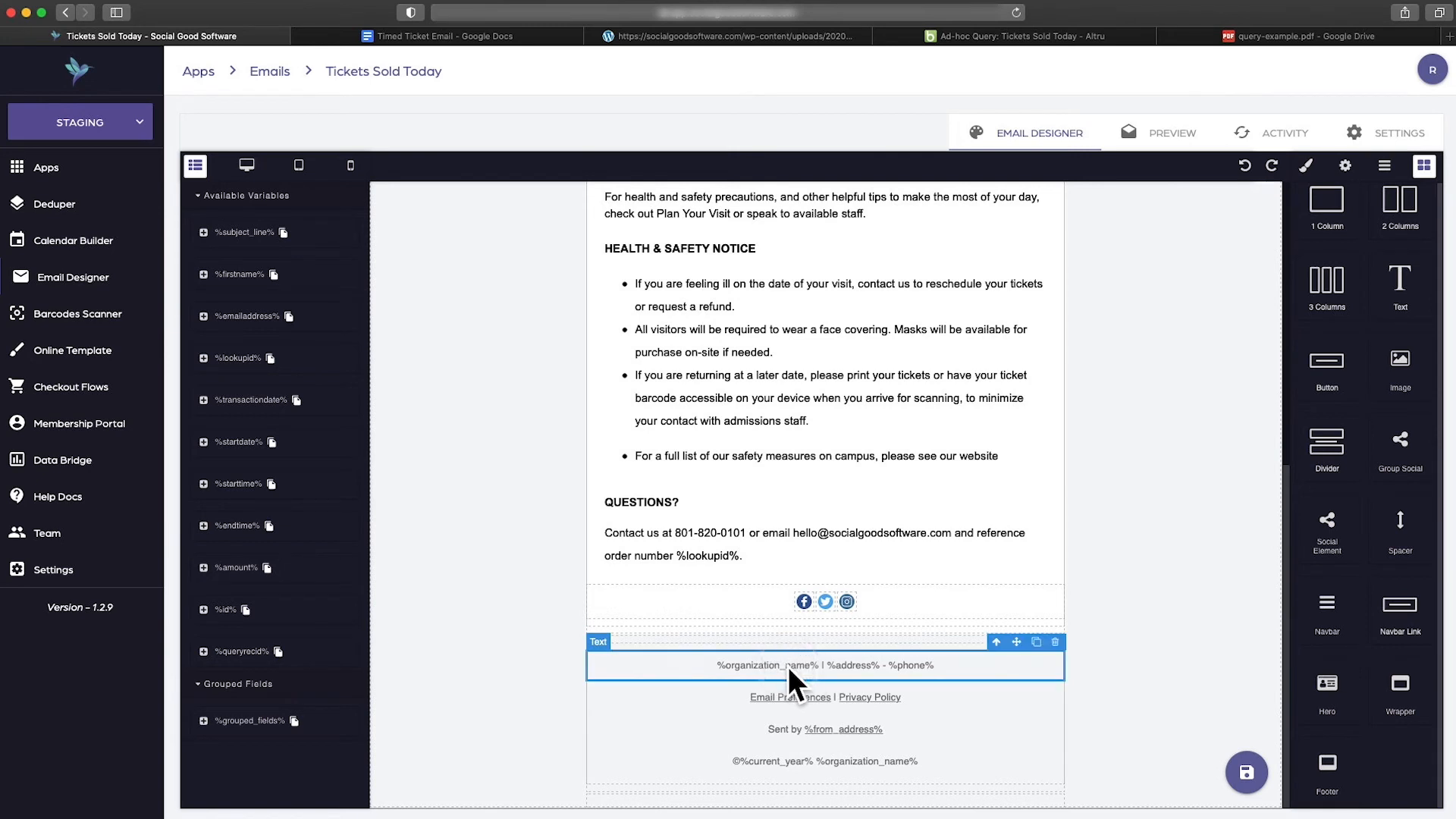
{"action": "double_click", "coordinate": [780, 666]}
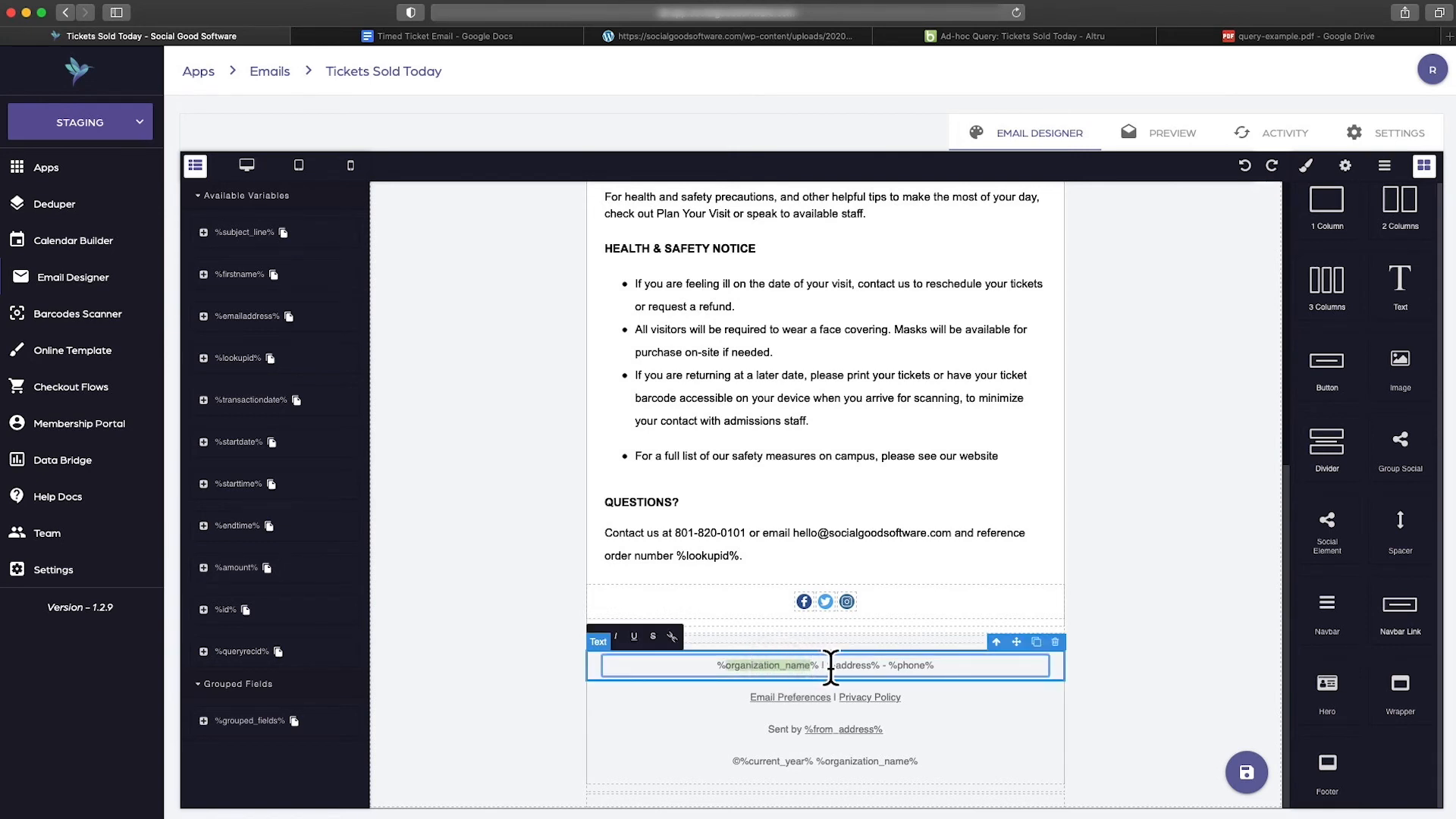
{"action": "left_click", "coordinate": [843, 666]}
{"action": "double_click", "coordinate": [909, 666]}
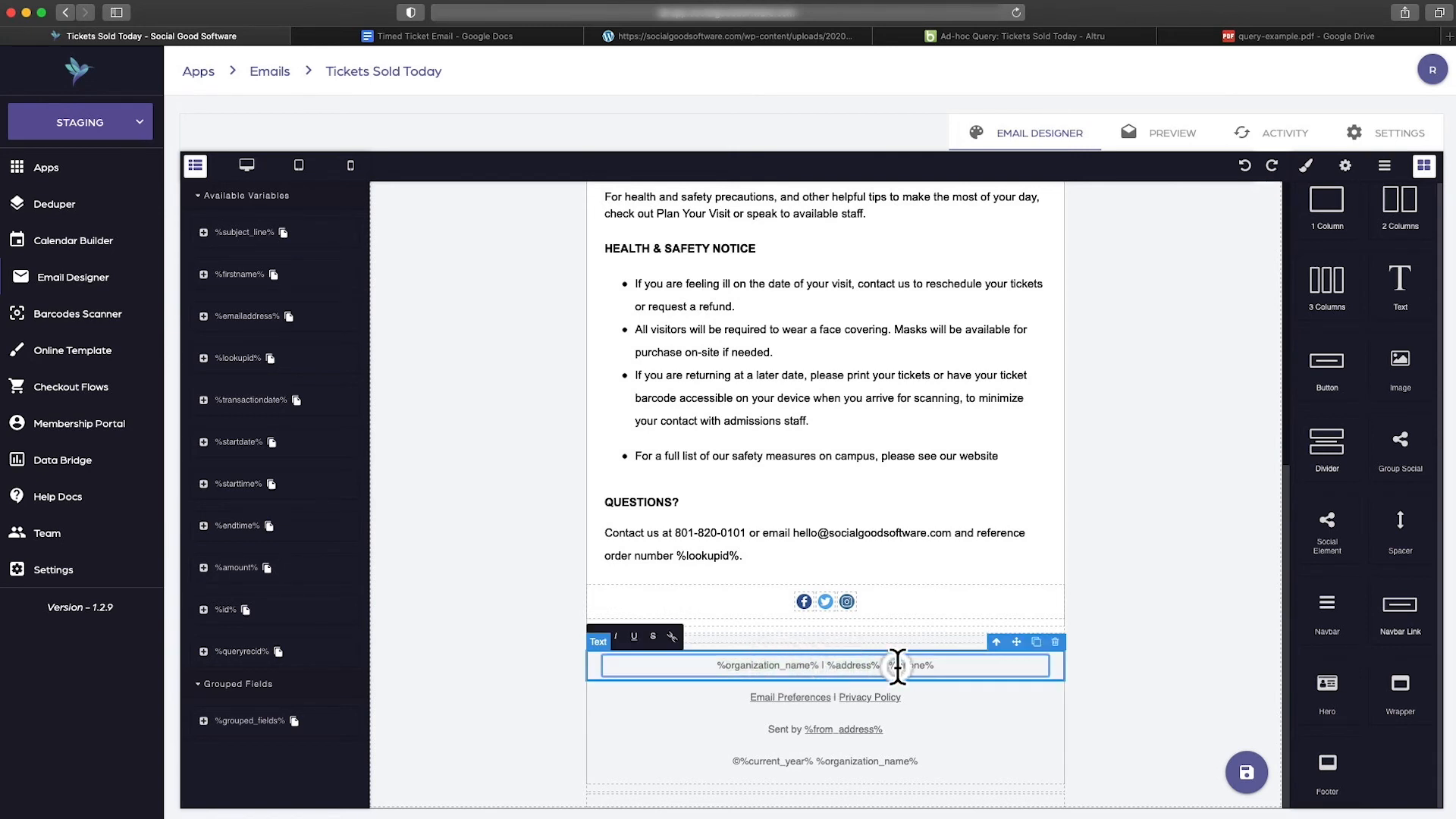
{"action": "left_click", "coordinate": [779, 699]}
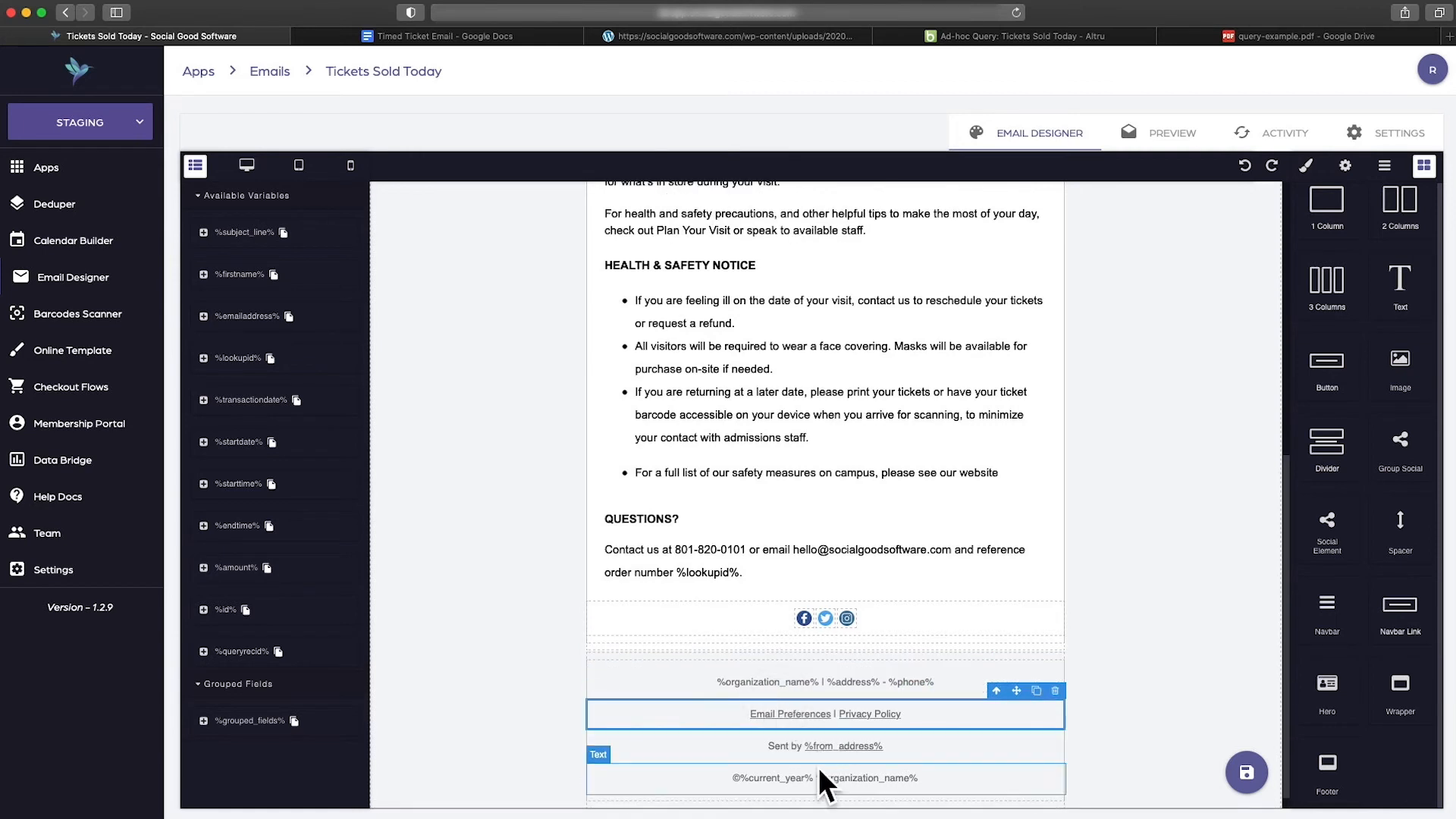
{"action": "left_click", "coordinate": [1110, 725]}
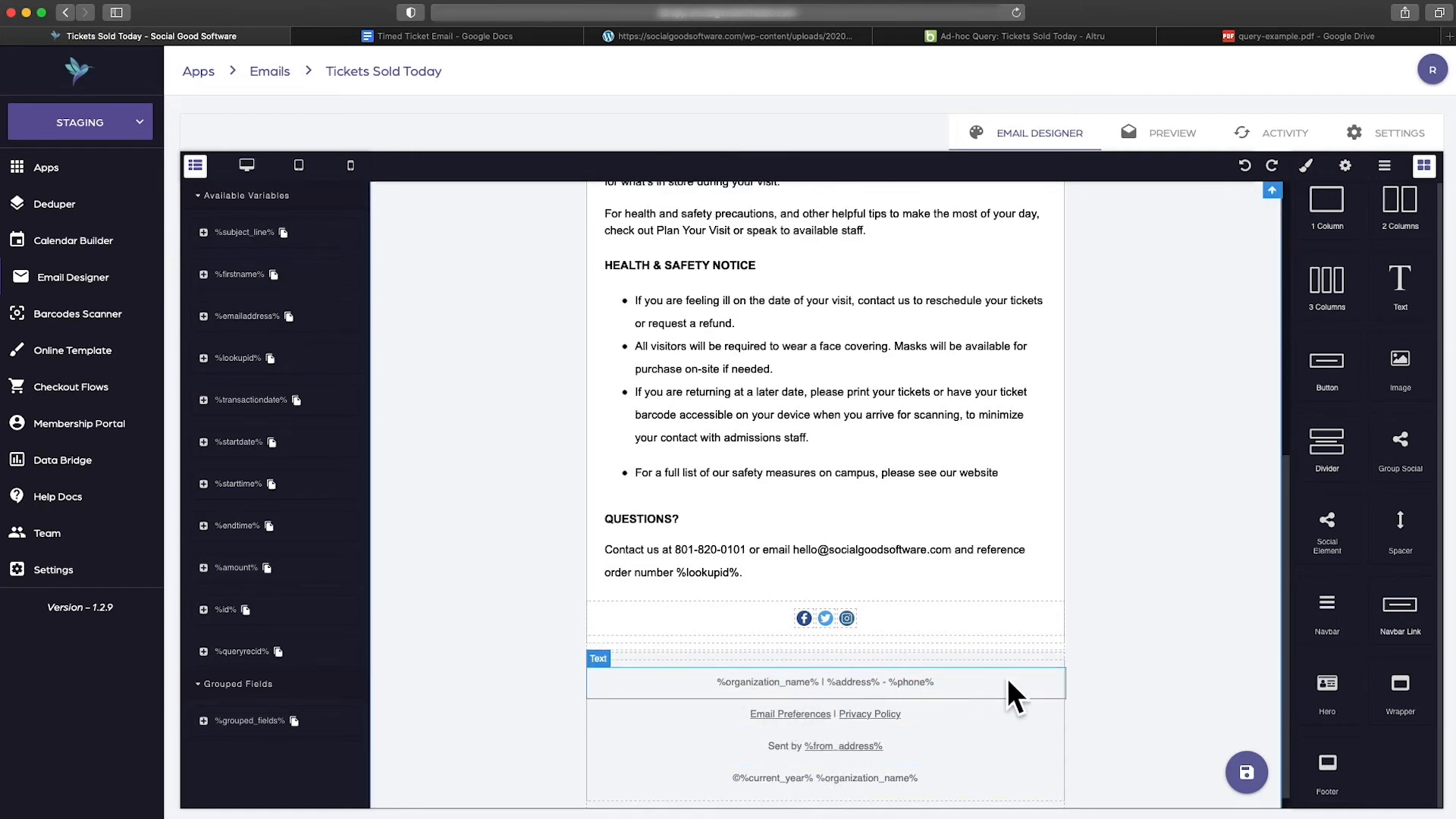
{"action": "left_click", "coordinate": [1246, 774]}
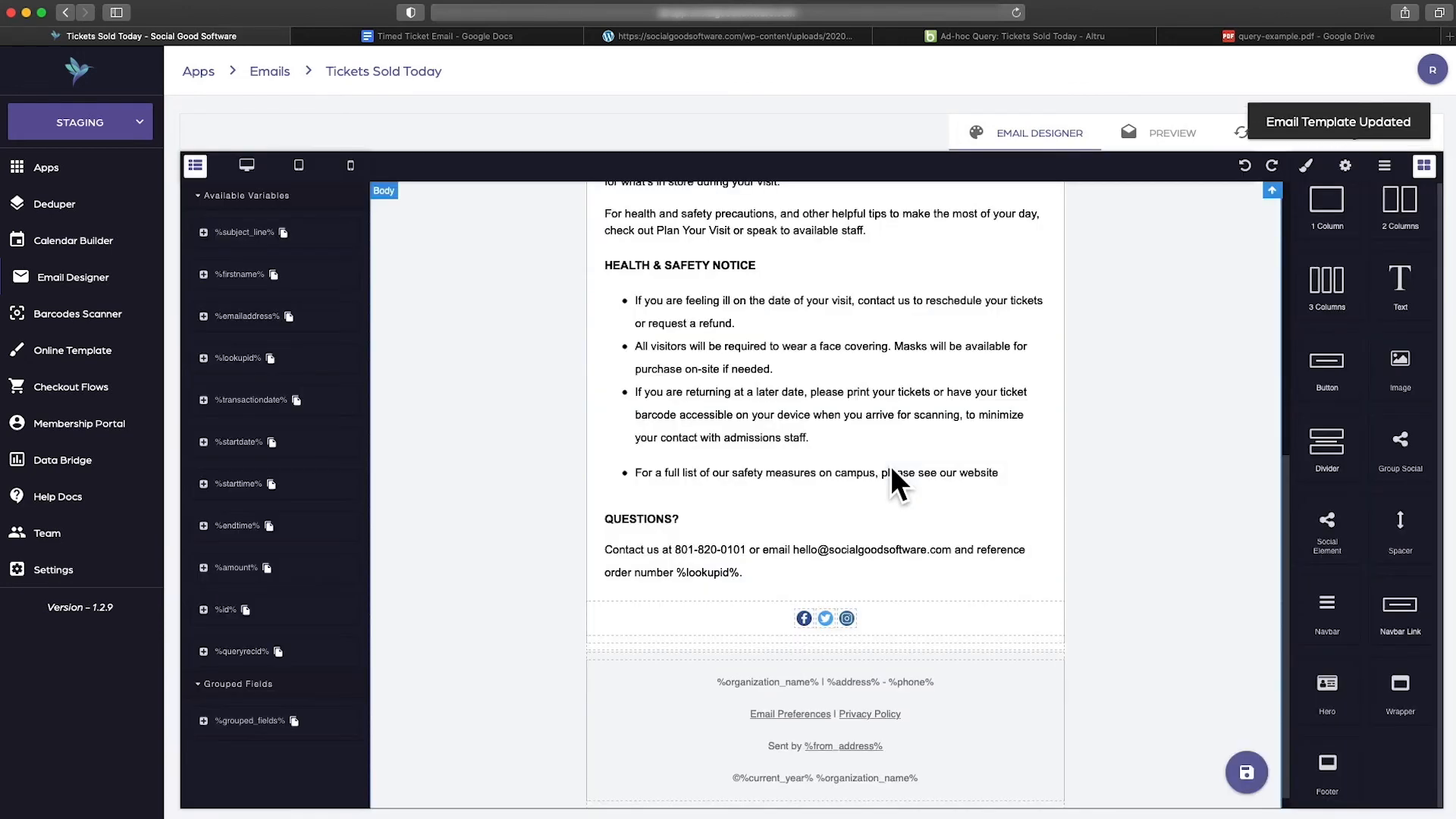
Review the whole email from the header image through the ticket summary to the social icons and footer
{"action": "scroll", "coordinate": [904, 488], "scroll_direction": "up", "scroll_amount": 5}
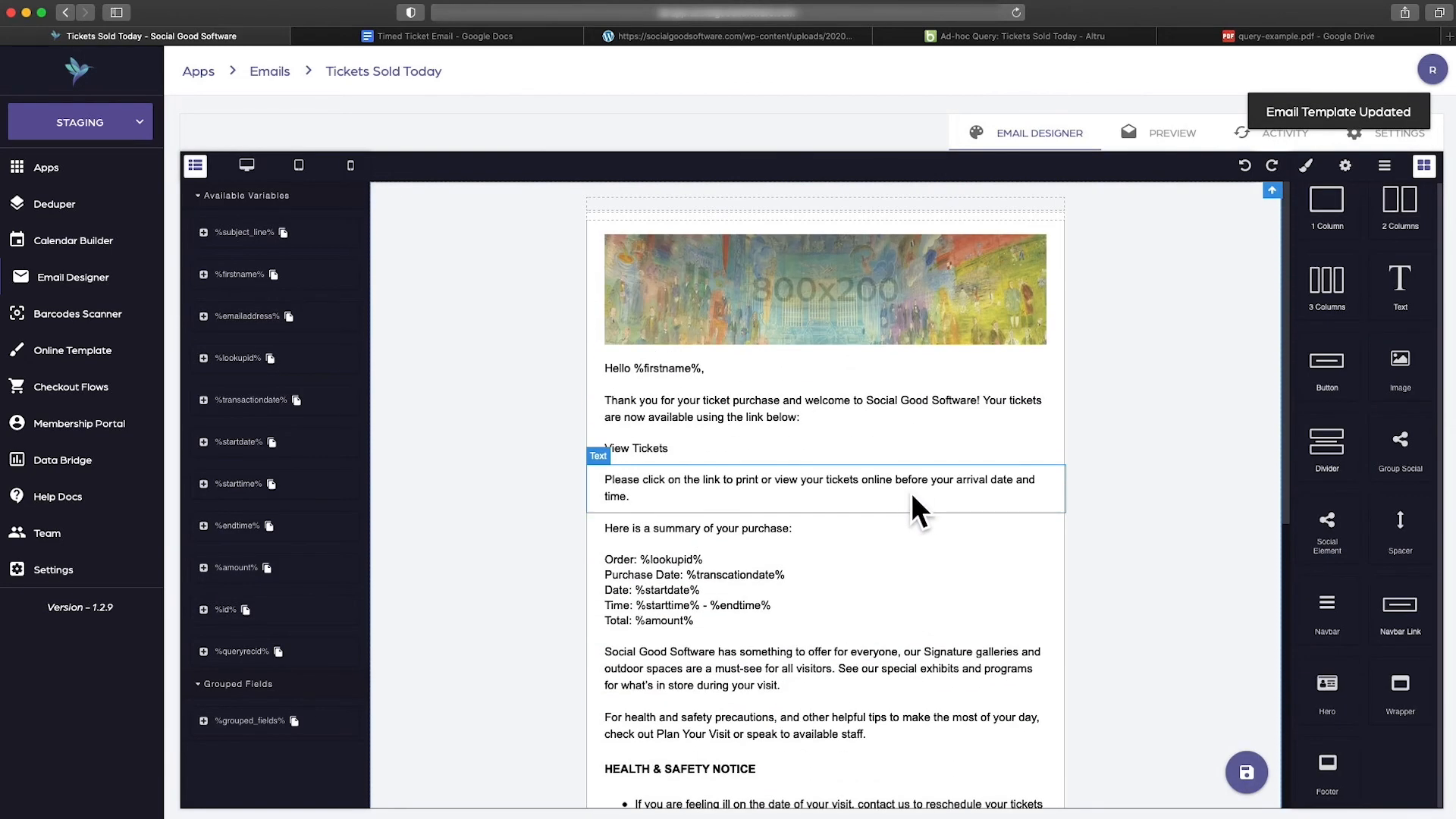
{"action": "scroll", "coordinate": [903, 488], "scroll_direction": "down", "scroll_amount": 7}
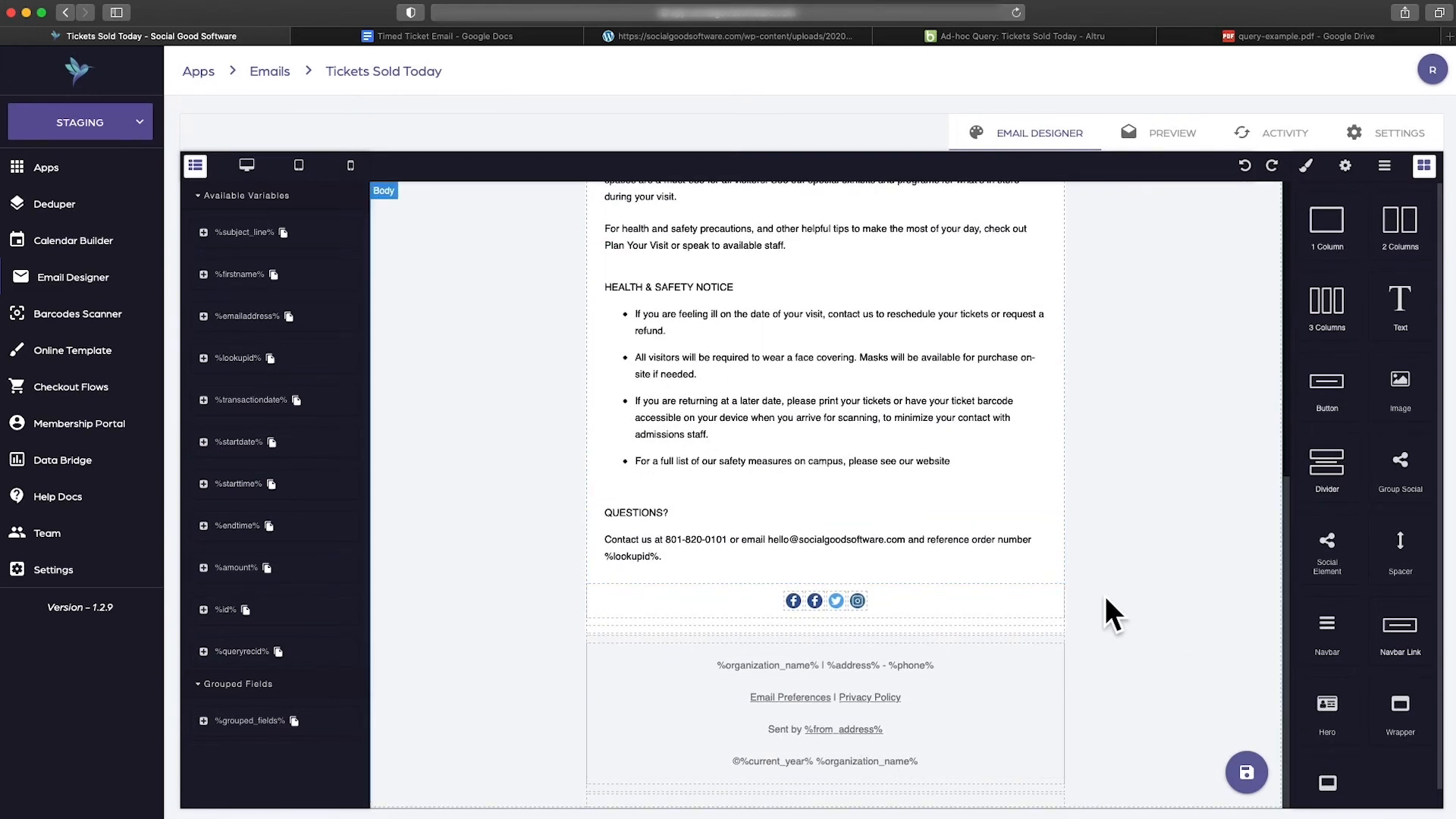
{"action": "scroll", "coordinate": [754, 525], "scroll_direction": "up", "scroll_amount": 8}
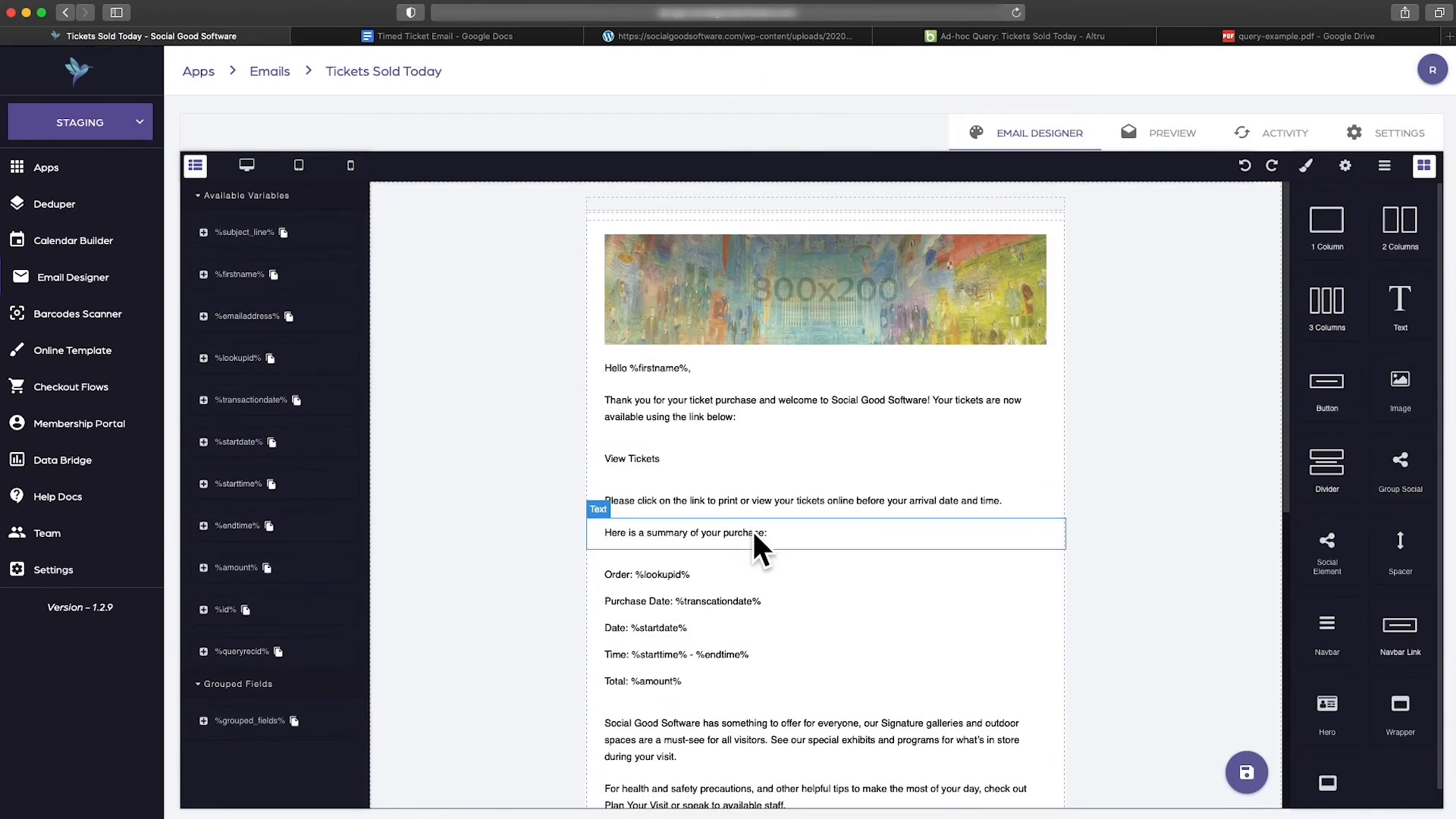
{"action": "scroll", "coordinate": [753, 533], "scroll_direction": "down", "scroll_amount": 6}
{"action": "scroll", "coordinate": [754, 532], "scroll_direction": "down", "scroll_amount": 2}
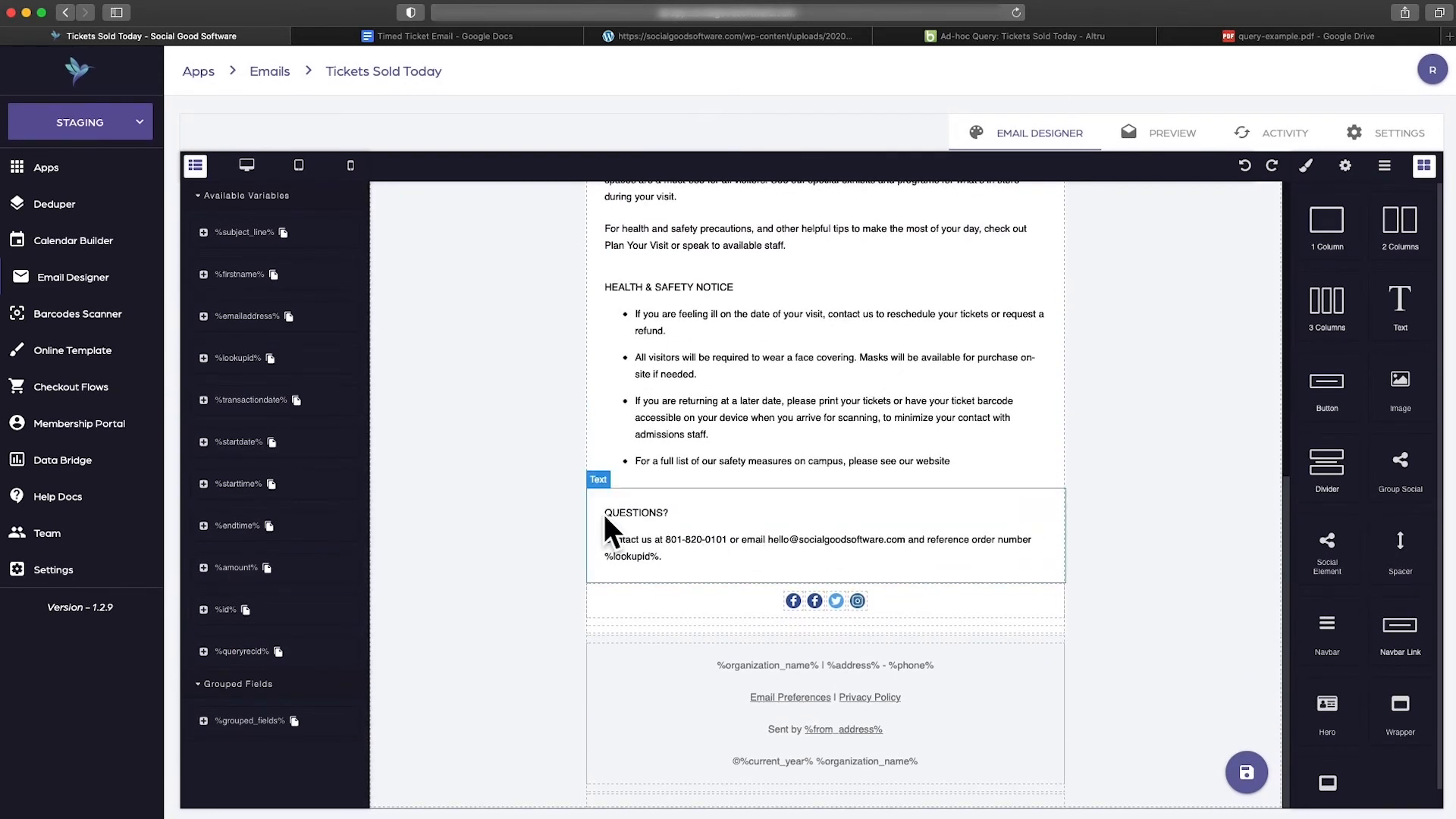
{"action": "scroll", "coordinate": [646, 288], "scroll_direction": "up", "scroll_amount": 7}
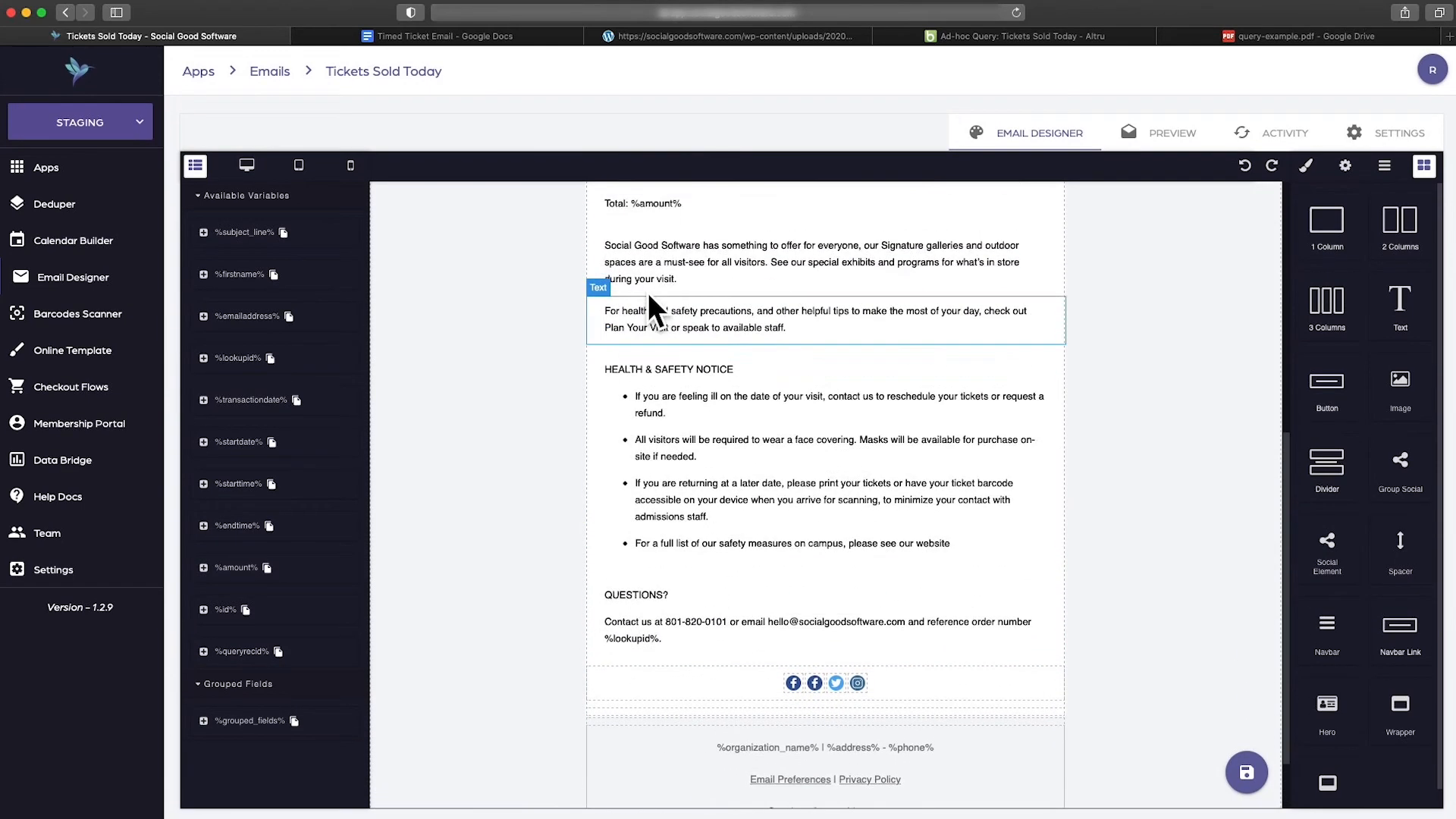
{"action": "scroll", "coordinate": [699, 476], "scroll_direction": "down", "scroll_amount": 4}
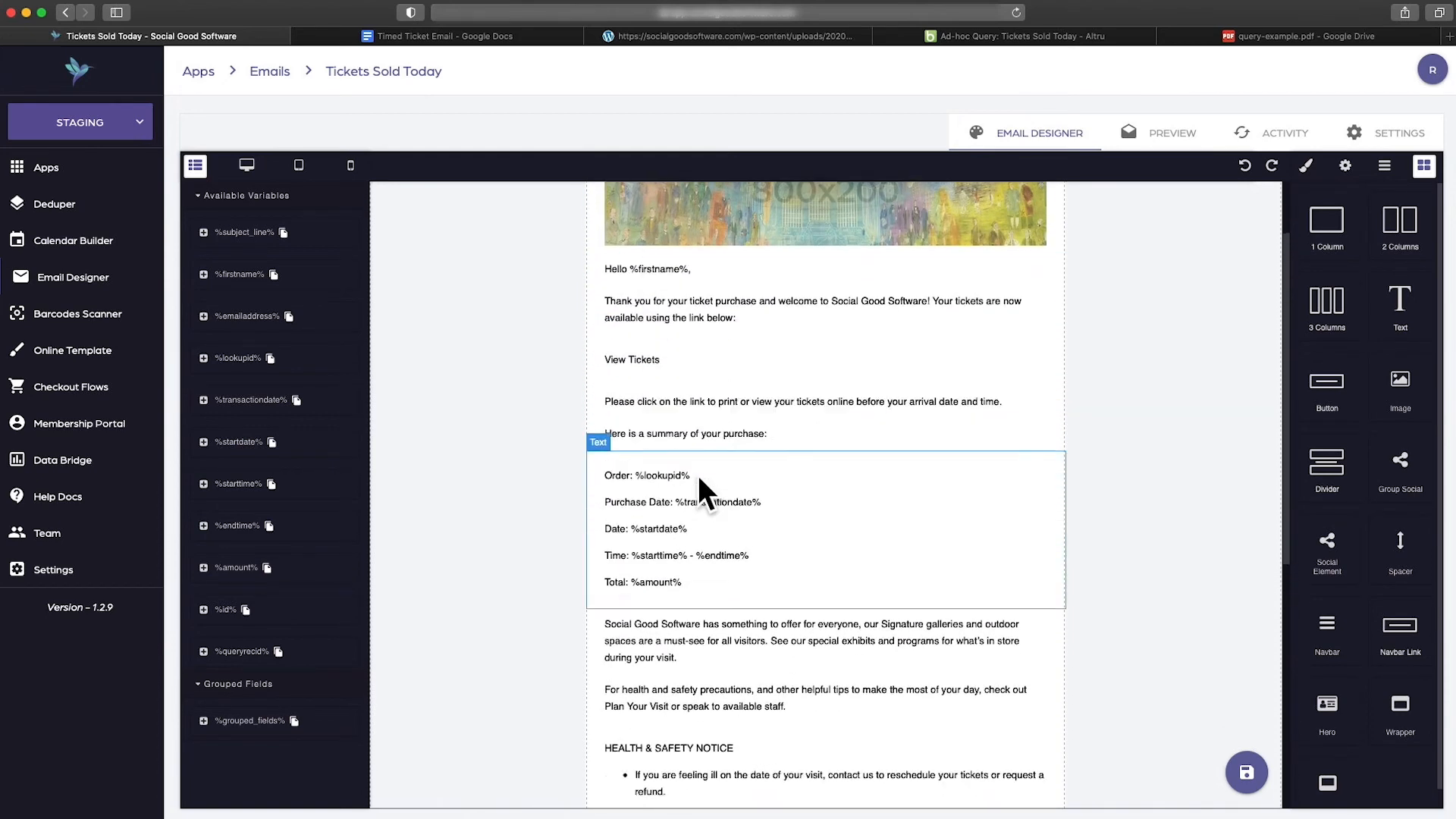
Make the HEALTH & SAFETY NOTICE heading bold
{"action": "left_click", "coordinate": [661, 516]}
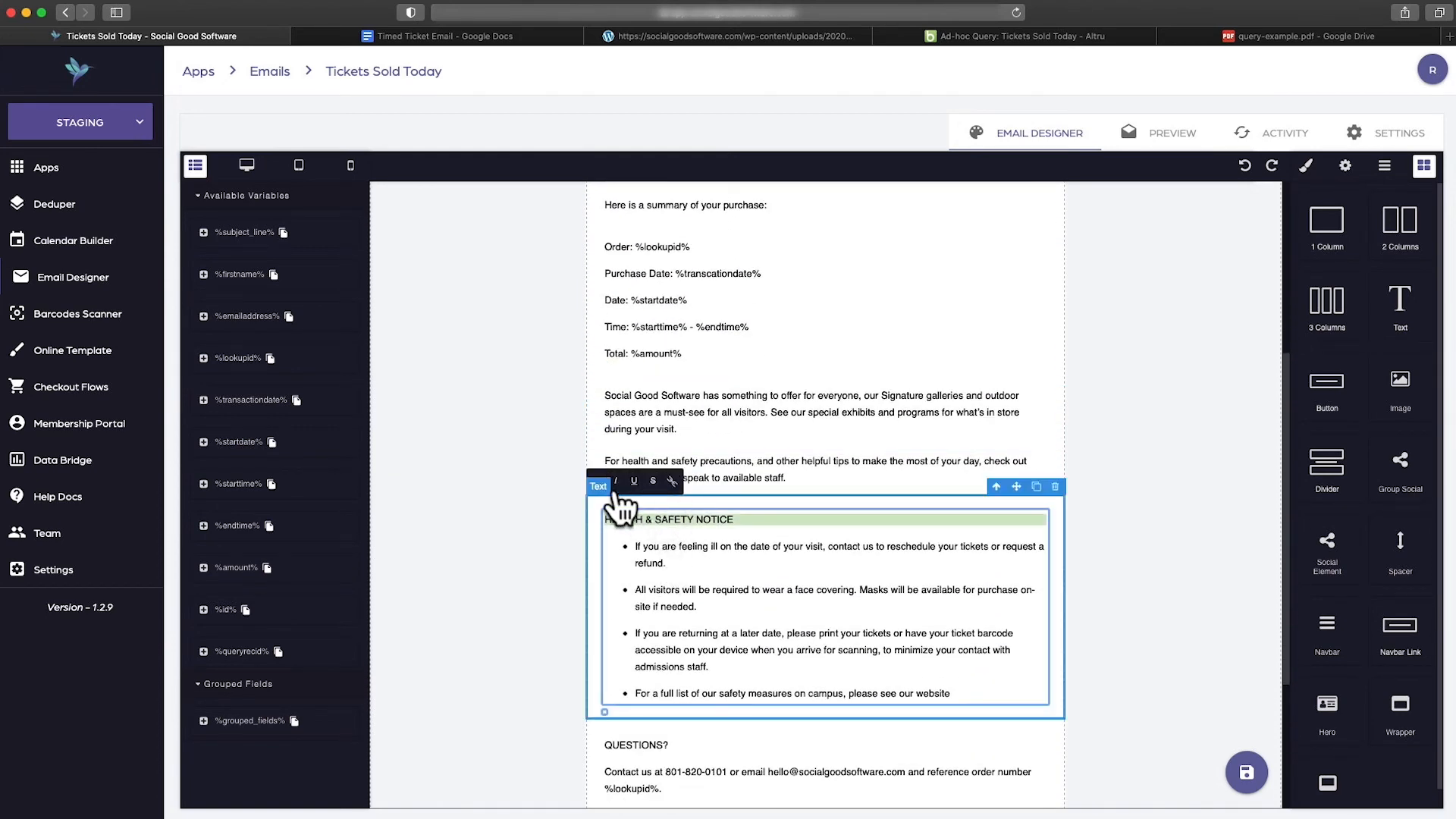
{"action": "left_click", "coordinate": [596, 481]}
{"action": "scroll", "coordinate": [717, 596], "scroll_direction": "down", "scroll_amount": 3}
{"action": "scroll", "coordinate": [641, 577], "scroll_direction": "up", "scroll_amount": 3}
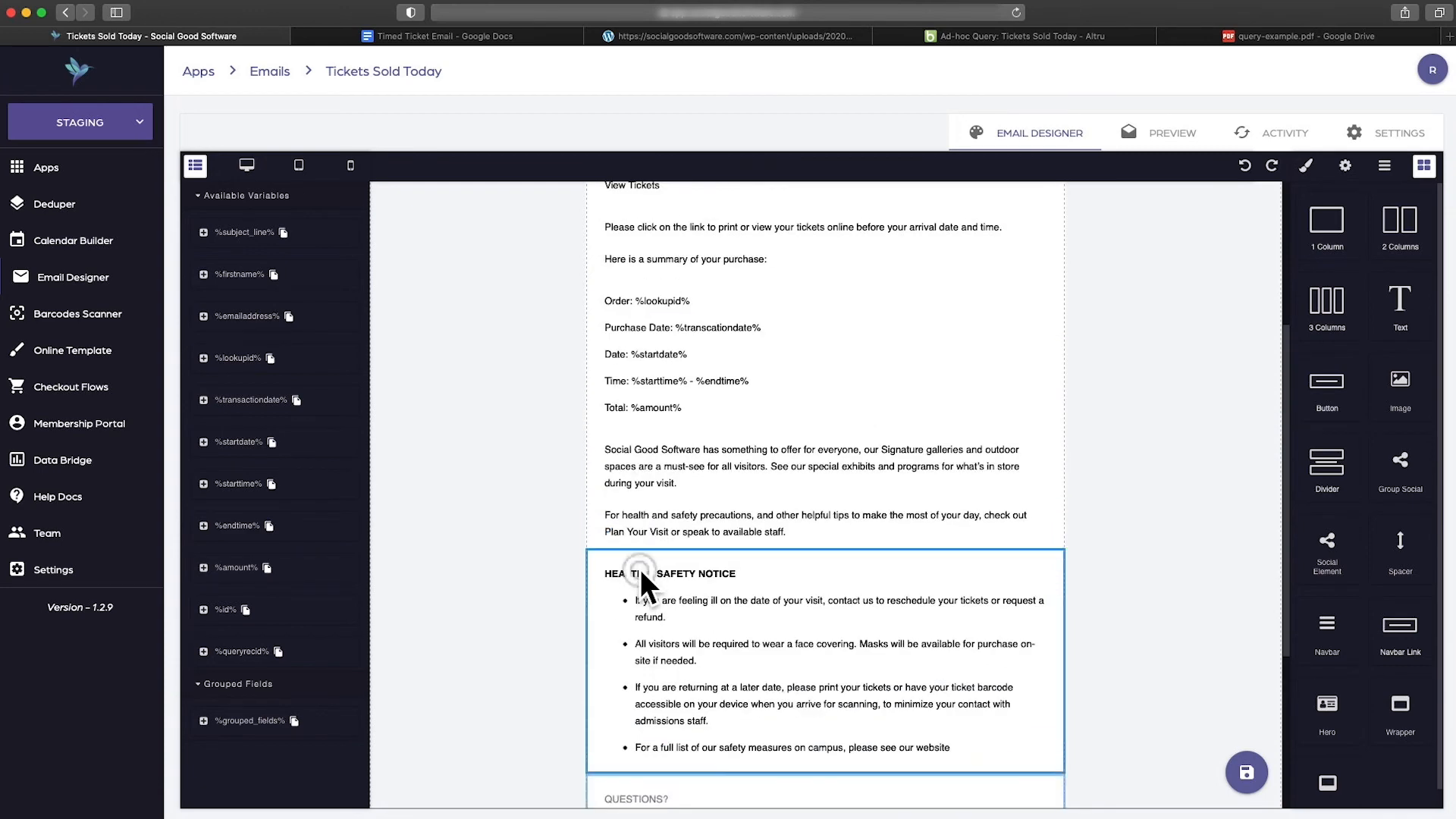
Make the QUESTIONS? heading near the end of the email bold
{"action": "scroll", "coordinate": [637, 605], "scroll_direction": "down", "scroll_amount": 3}
{"action": "left_click", "coordinate": [639, 607]}
{"action": "left_click", "coordinate": [637, 607]}
{"action": "left_click", "coordinate": [596, 569]}
{"action": "left_click", "coordinate": [1185, 571]}
Make the View Tickets text below the greeting bold
{"action": "scroll", "coordinate": [922, 548], "scroll_direction": "up", "scroll_amount": 5}
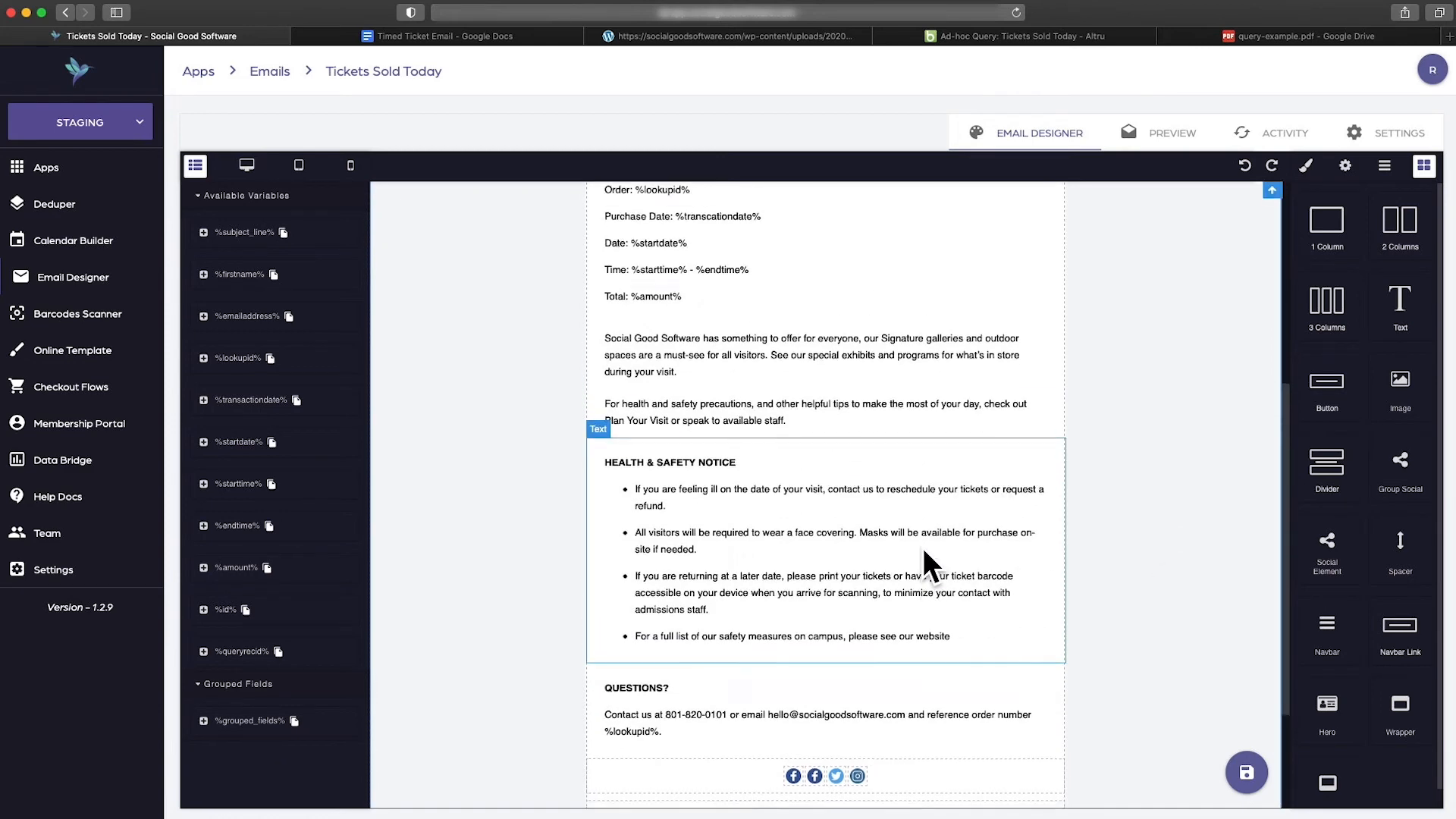
{"action": "scroll", "coordinate": [923, 548], "scroll_direction": "down", "scroll_amount": 1}
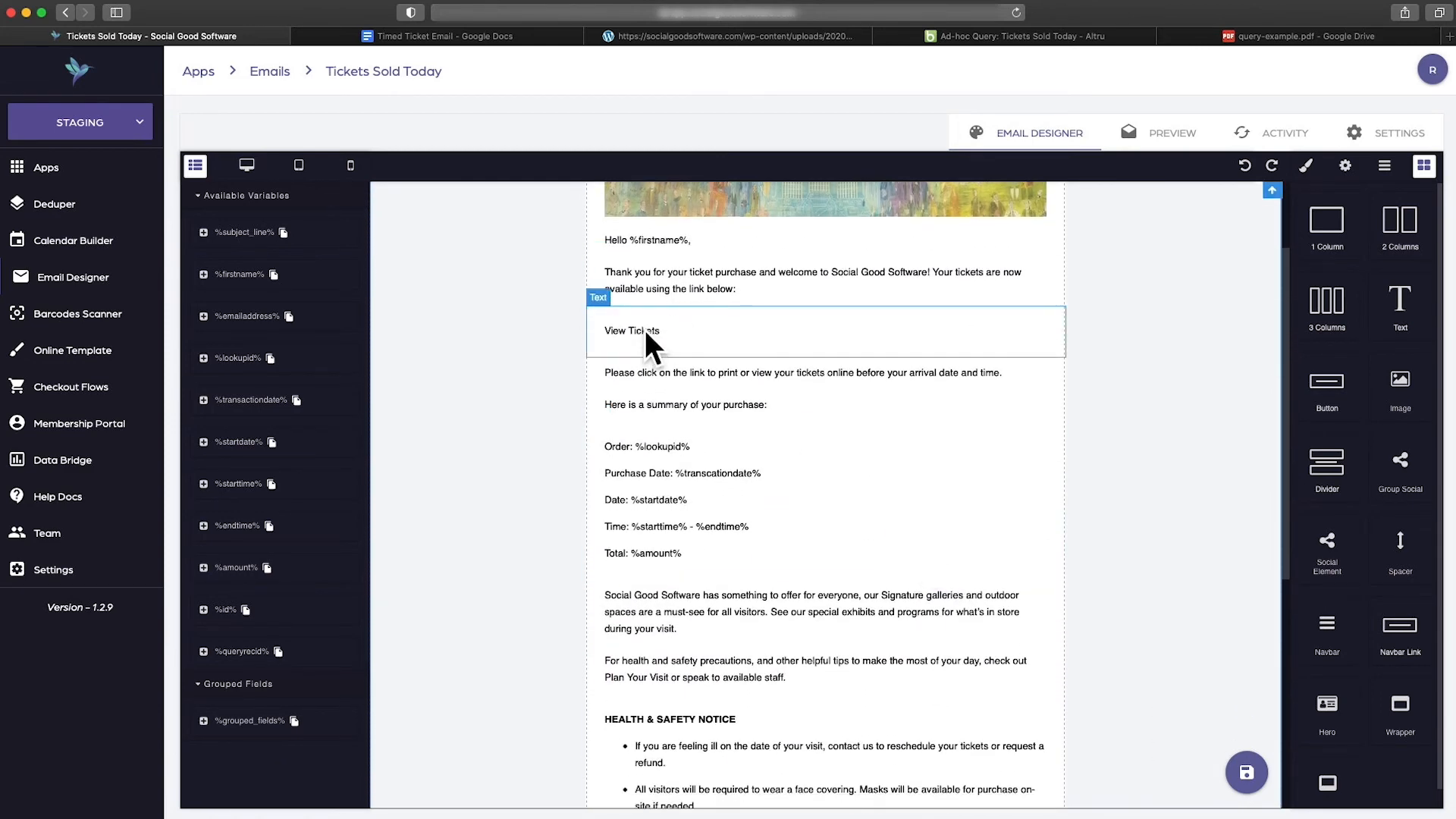
{"action": "triple_click", "coordinate": [643, 331]}
{"action": "left_click", "coordinate": [593, 288]}
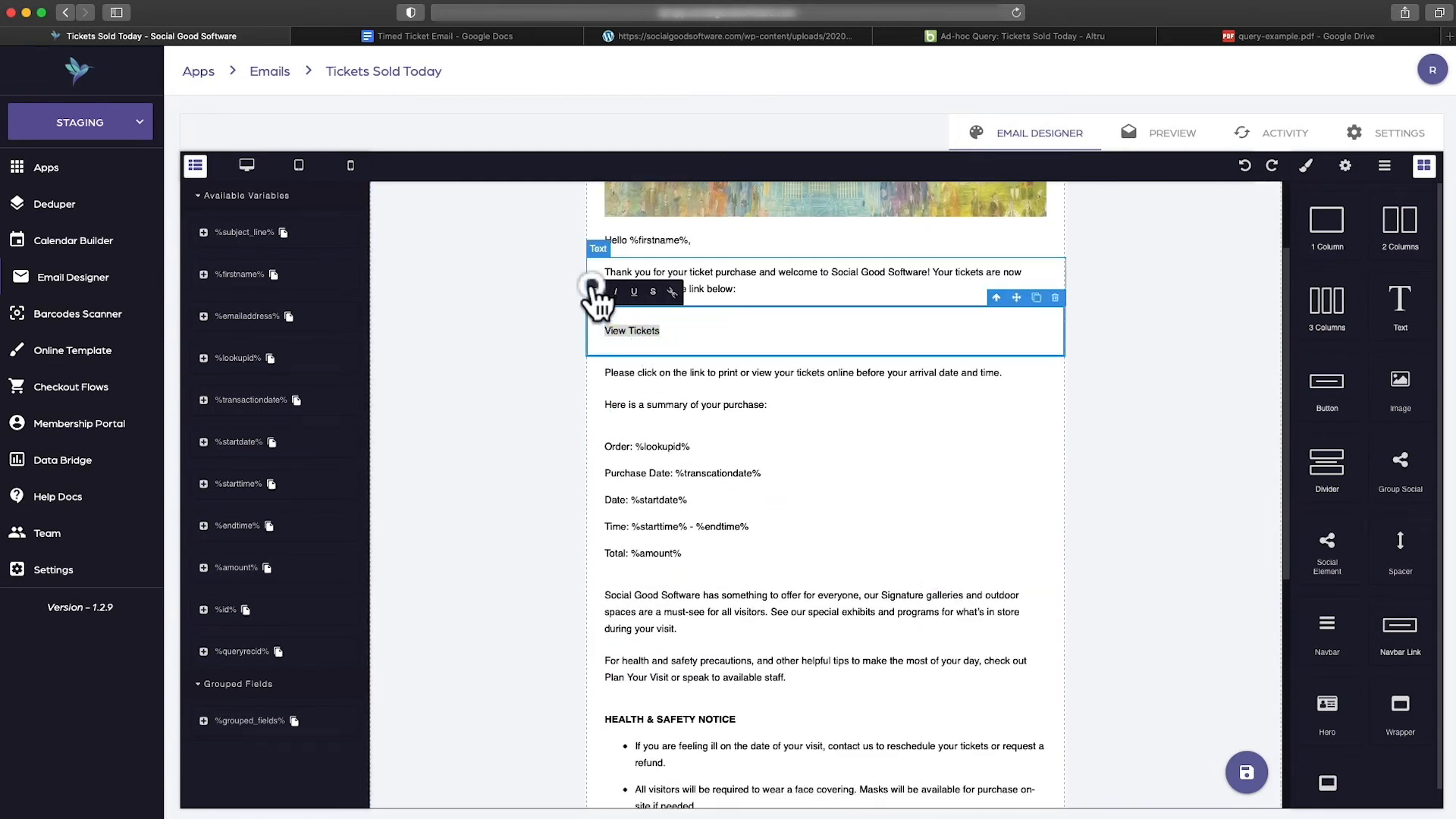
{"action": "left_click", "coordinate": [835, 411]}
Save the email template and reload the page to check the stored layout down to the footer
{"action": "scroll", "coordinate": [923, 462], "scroll_direction": "down", "scroll_amount": 6}
{"action": "left_click", "coordinate": [1243, 770]}
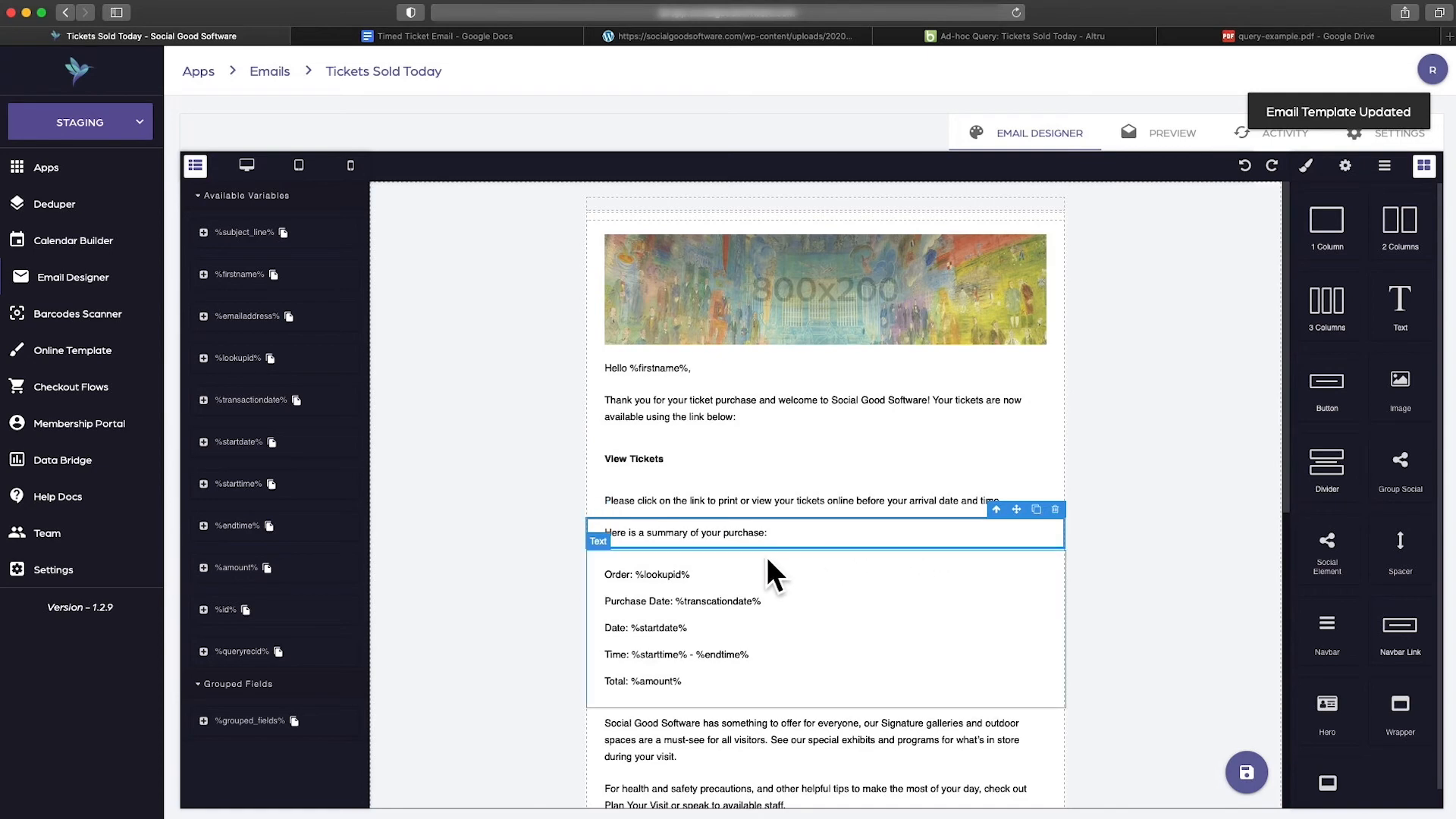
{"action": "scroll", "coordinate": [781, 554], "scroll_direction": "down", "scroll_amount": 8}
{"action": "key", "text": "super+r"}
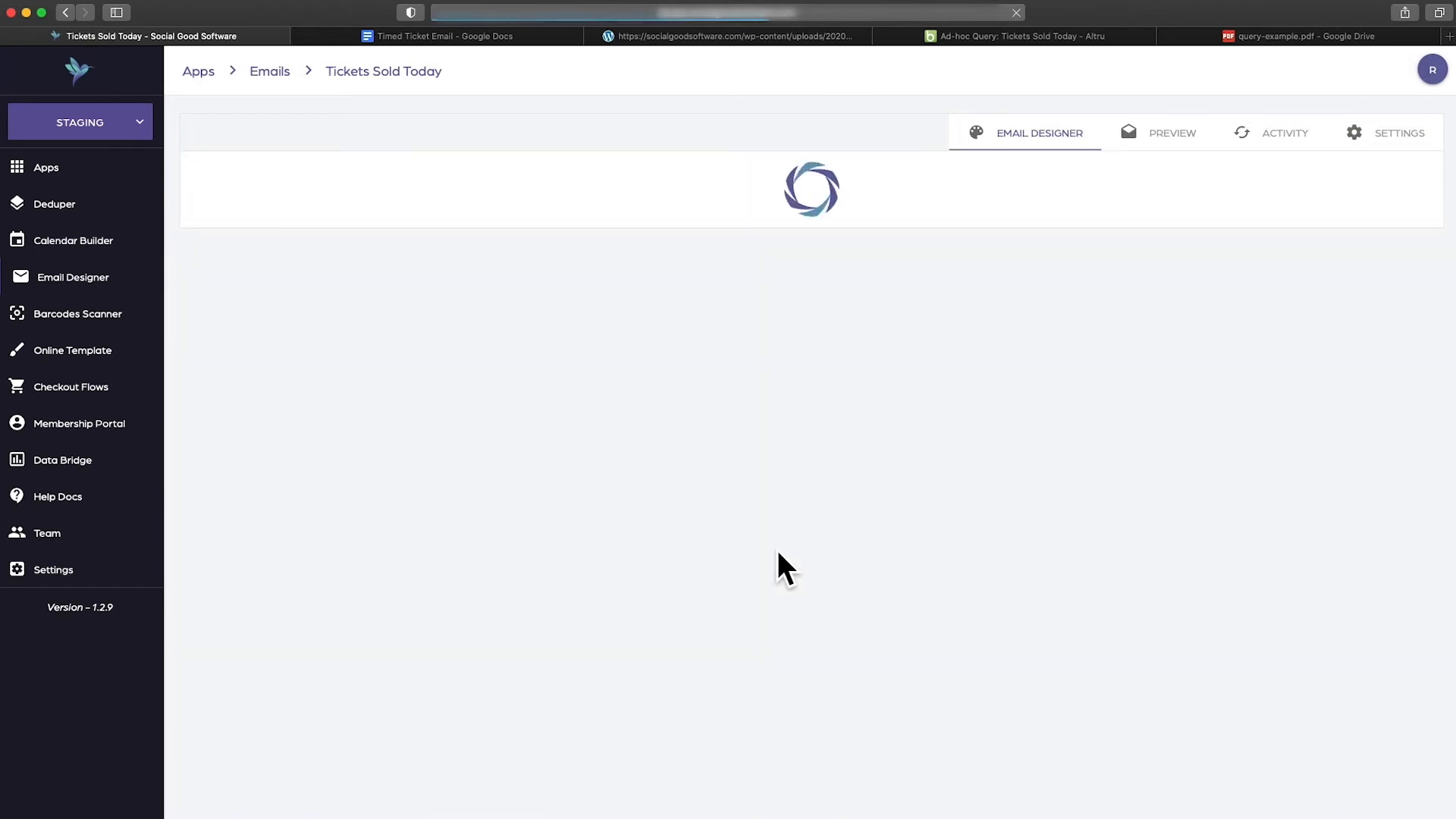
{"action": "scroll", "coordinate": [788, 503], "scroll_direction": "down", "scroll_amount": 3}
{"action": "scroll", "coordinate": [787, 503], "scroll_direction": "down", "scroll_amount": 4}
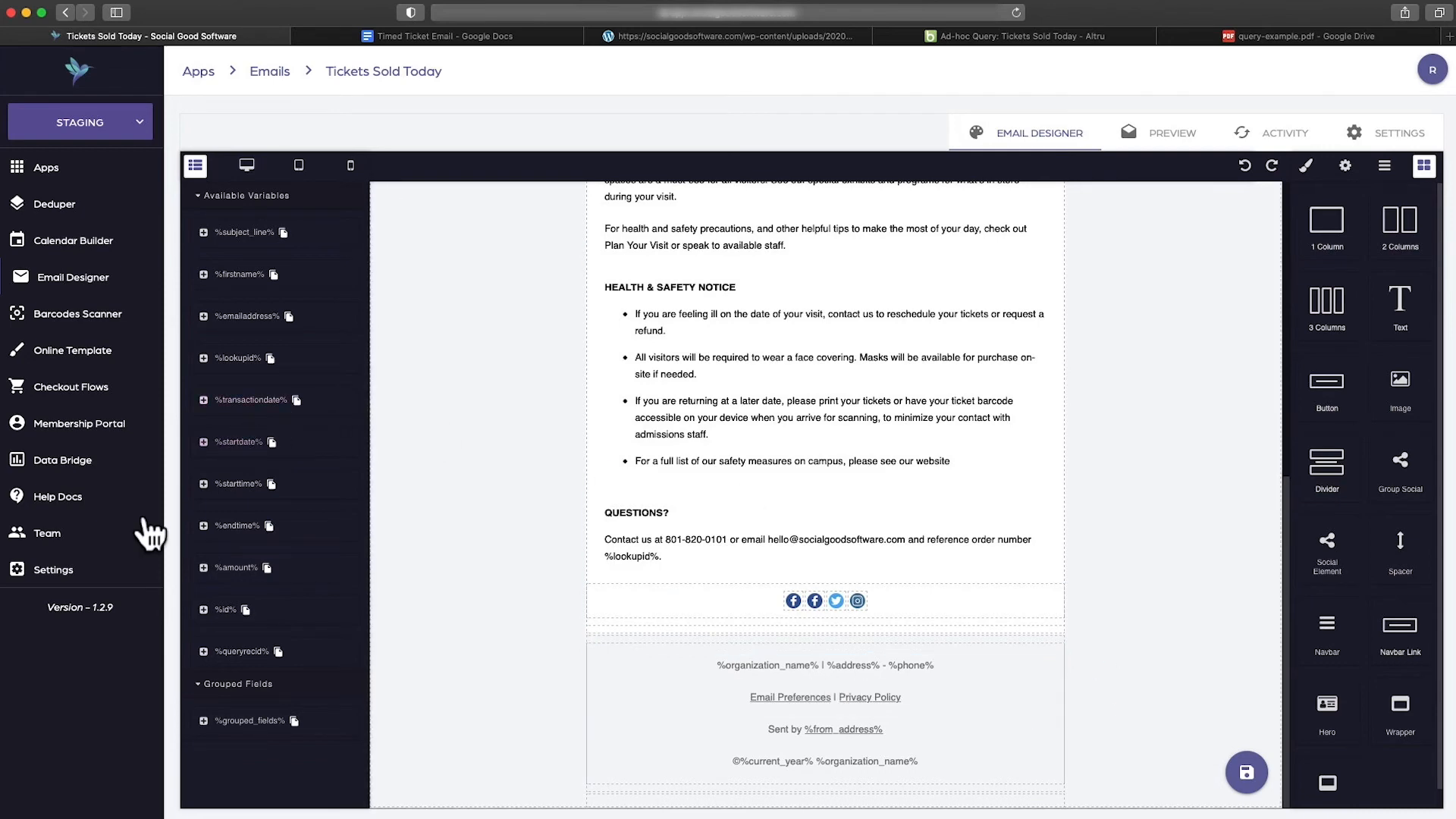
Open the account settings and examine the organization name, website, address and phone fields that feed the footer variables
{"action": "left_click", "coordinate": [105, 571]}
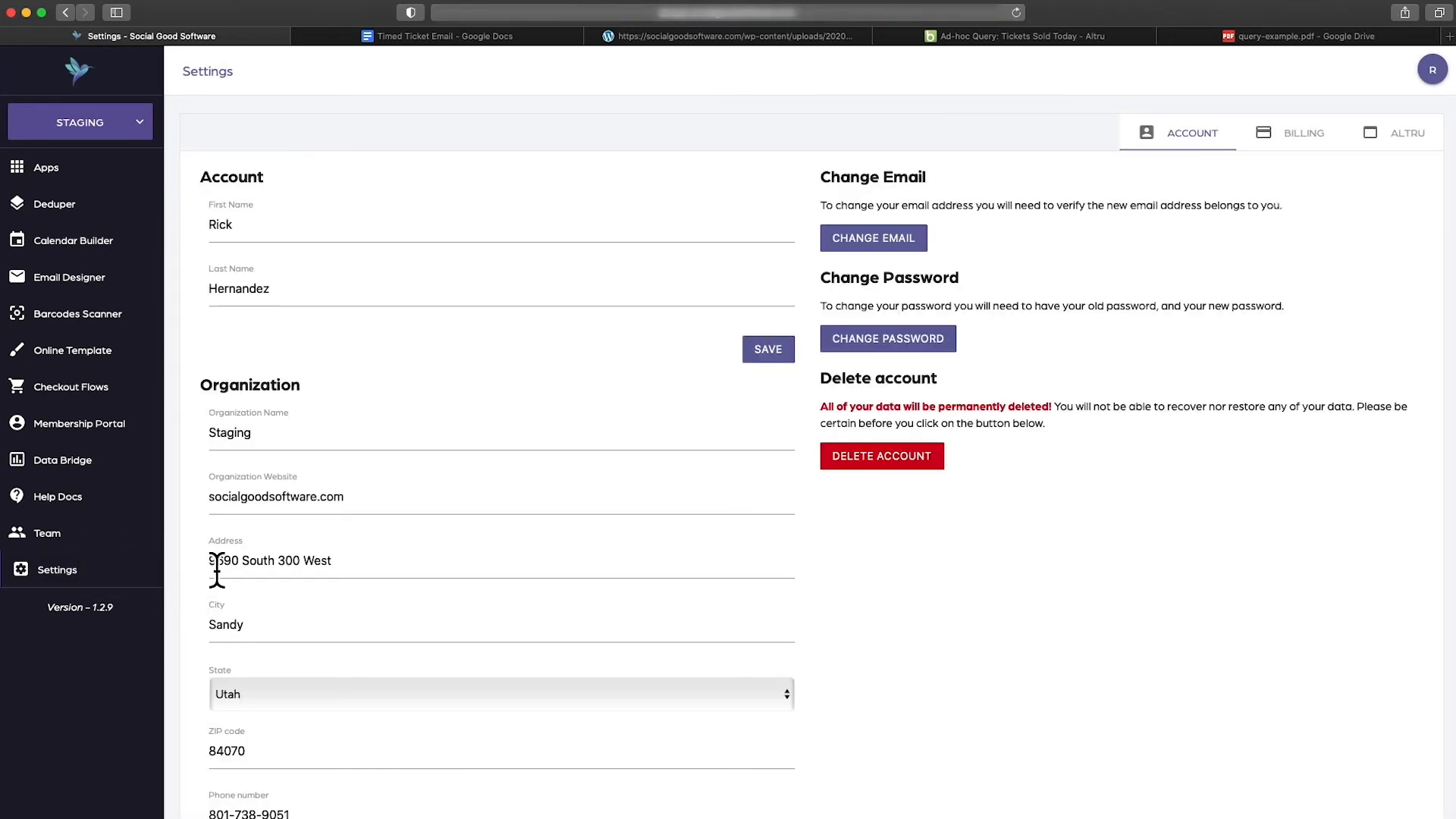
{"action": "scroll", "coordinate": [378, 657], "scroll_direction": "down", "scroll_amount": 2}
{"action": "scroll", "coordinate": [378, 655], "scroll_direction": "up", "scroll_amount": 2}
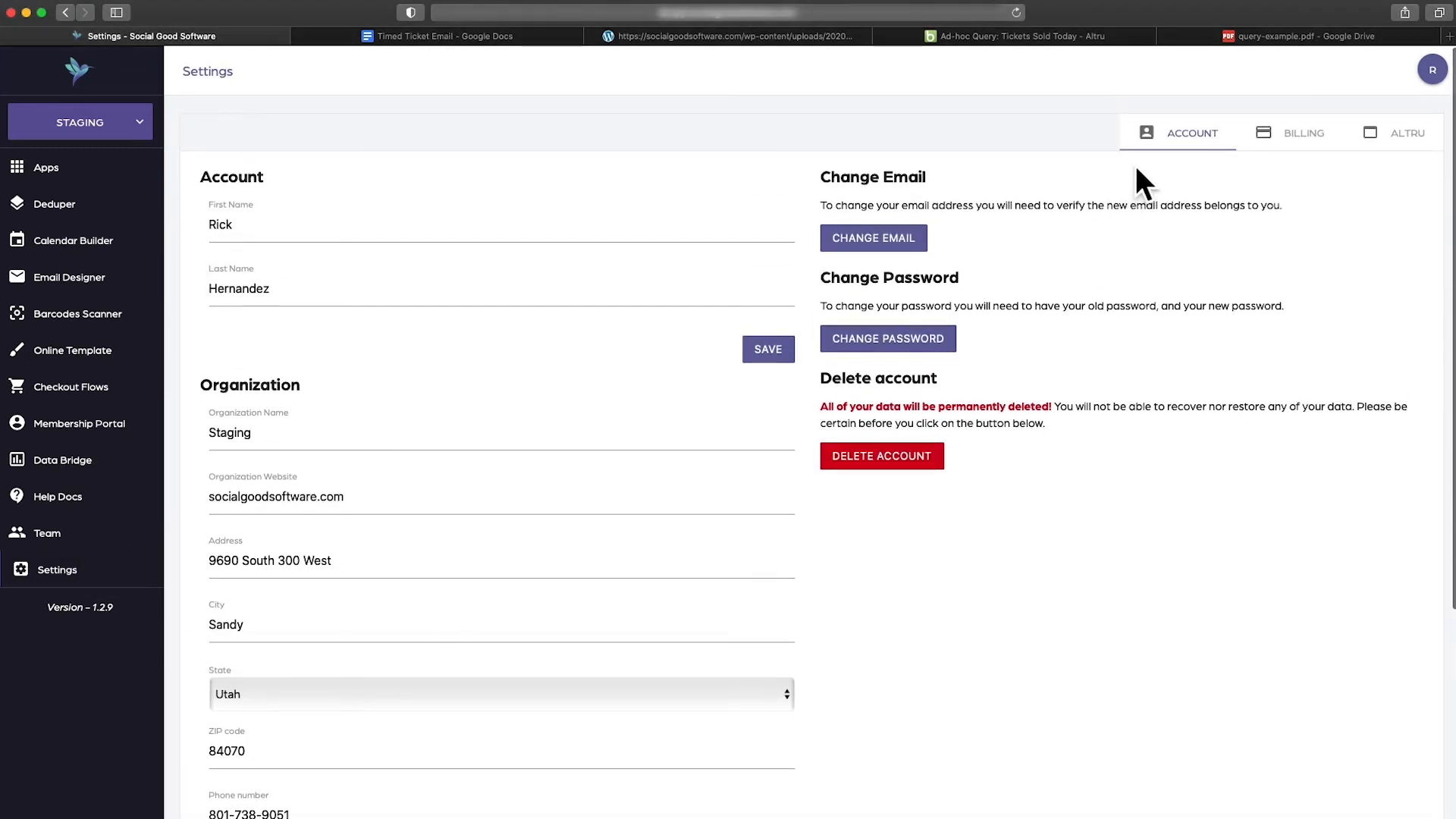
{"action": "scroll", "coordinate": [874, 427], "scroll_direction": "down", "scroll_amount": 5}
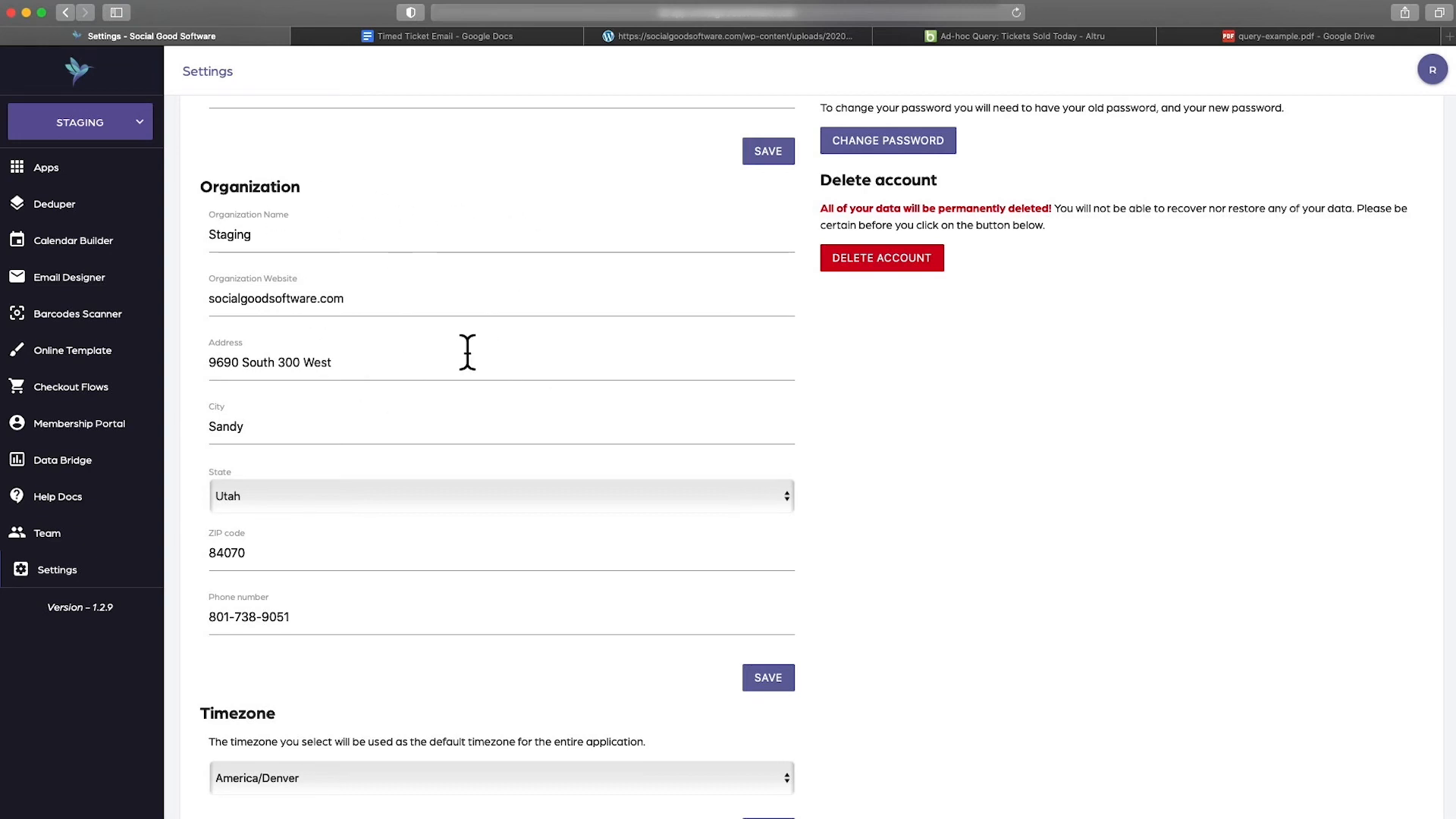
Reopen the Tickets Sold Today email template in the Email Designer and select its View Tickets text for editing
{"action": "left_click", "coordinate": [73, 283]}
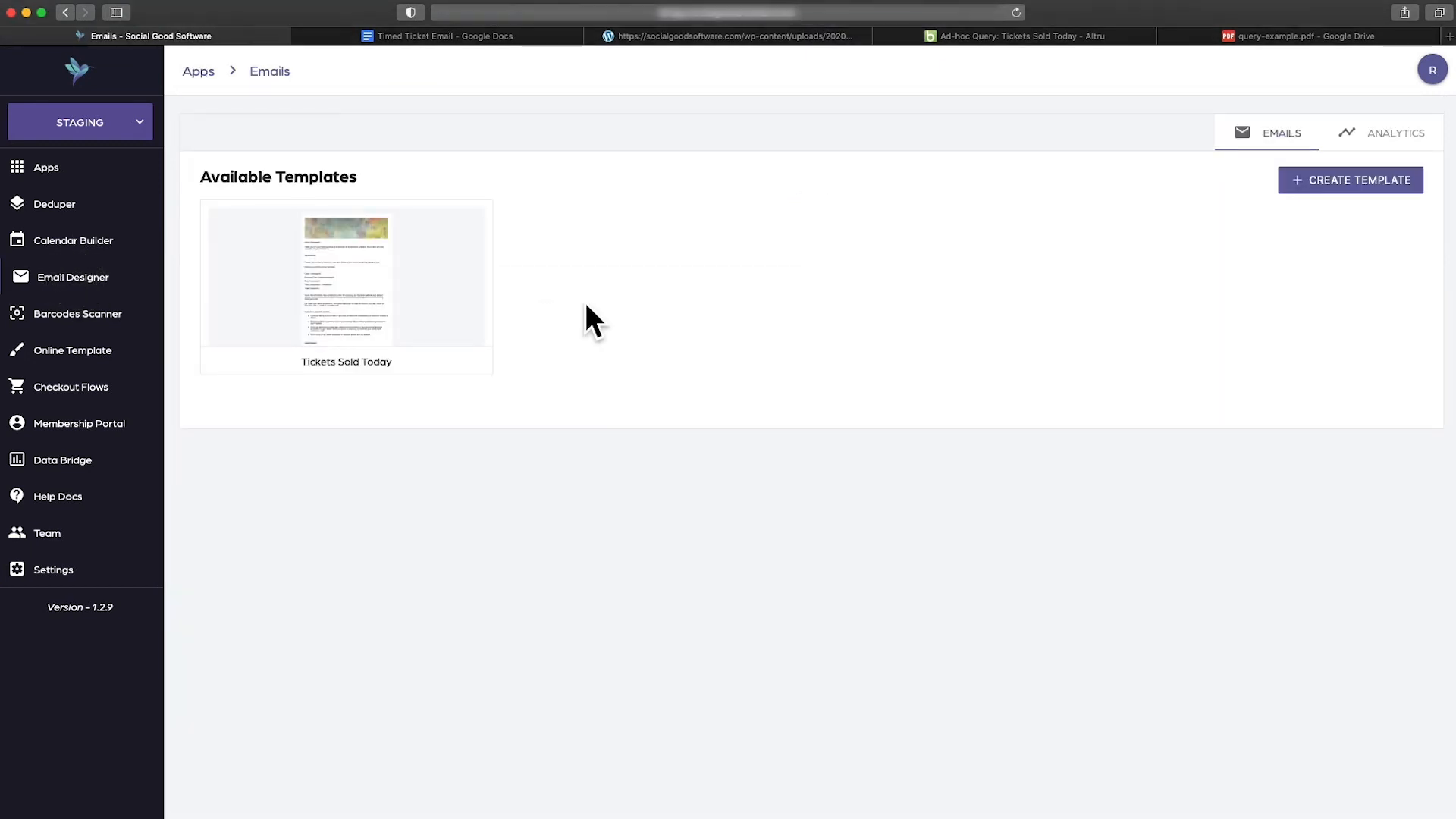
{"action": "left_click", "coordinate": [390, 307]}
{"action": "scroll", "coordinate": [739, 385], "scroll_direction": "down", "scroll_amount": 5}
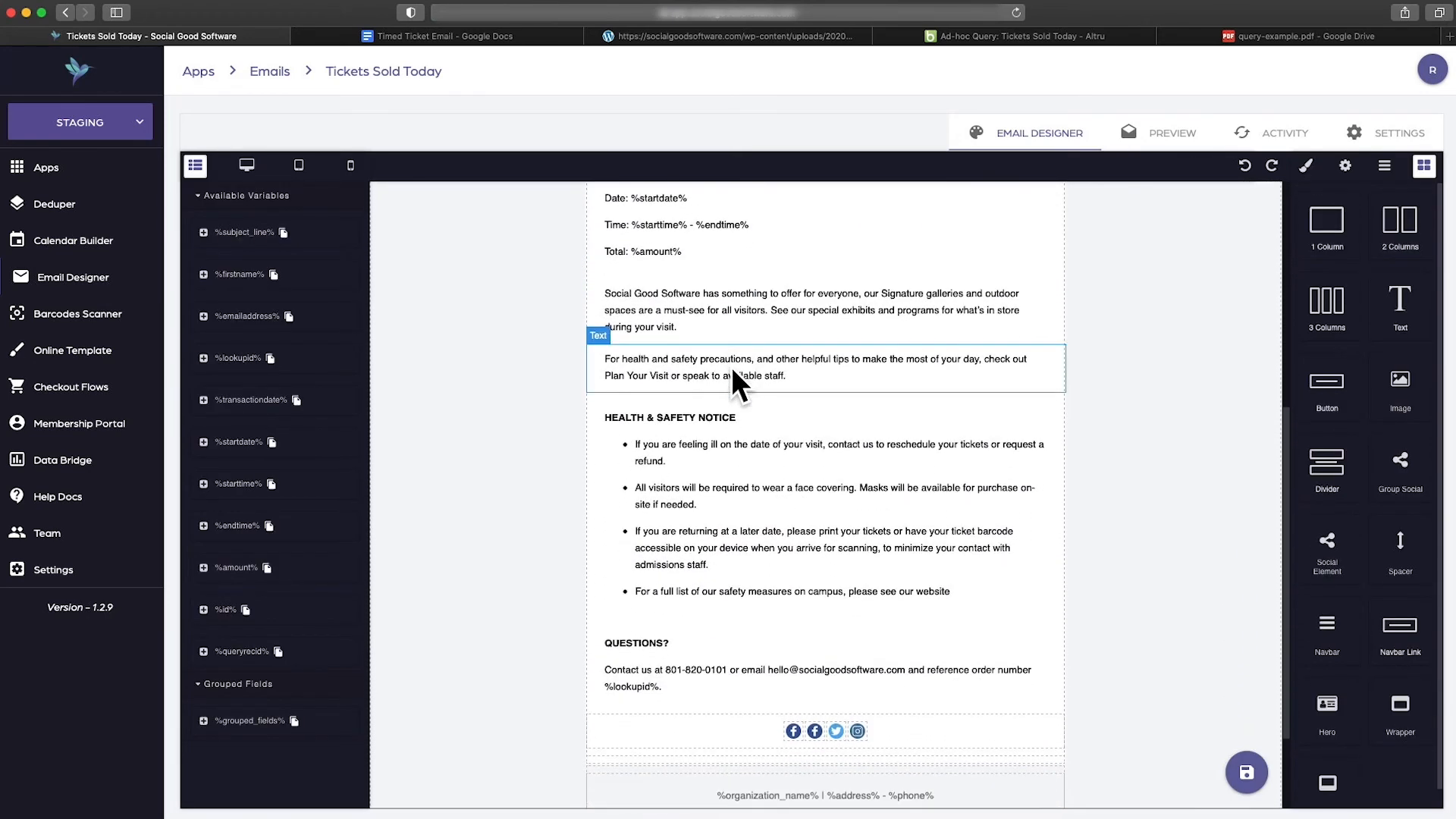
{"action": "scroll", "coordinate": [733, 367], "scroll_direction": "up", "scroll_amount": 6}
{"action": "left_click", "coordinate": [636, 458]}
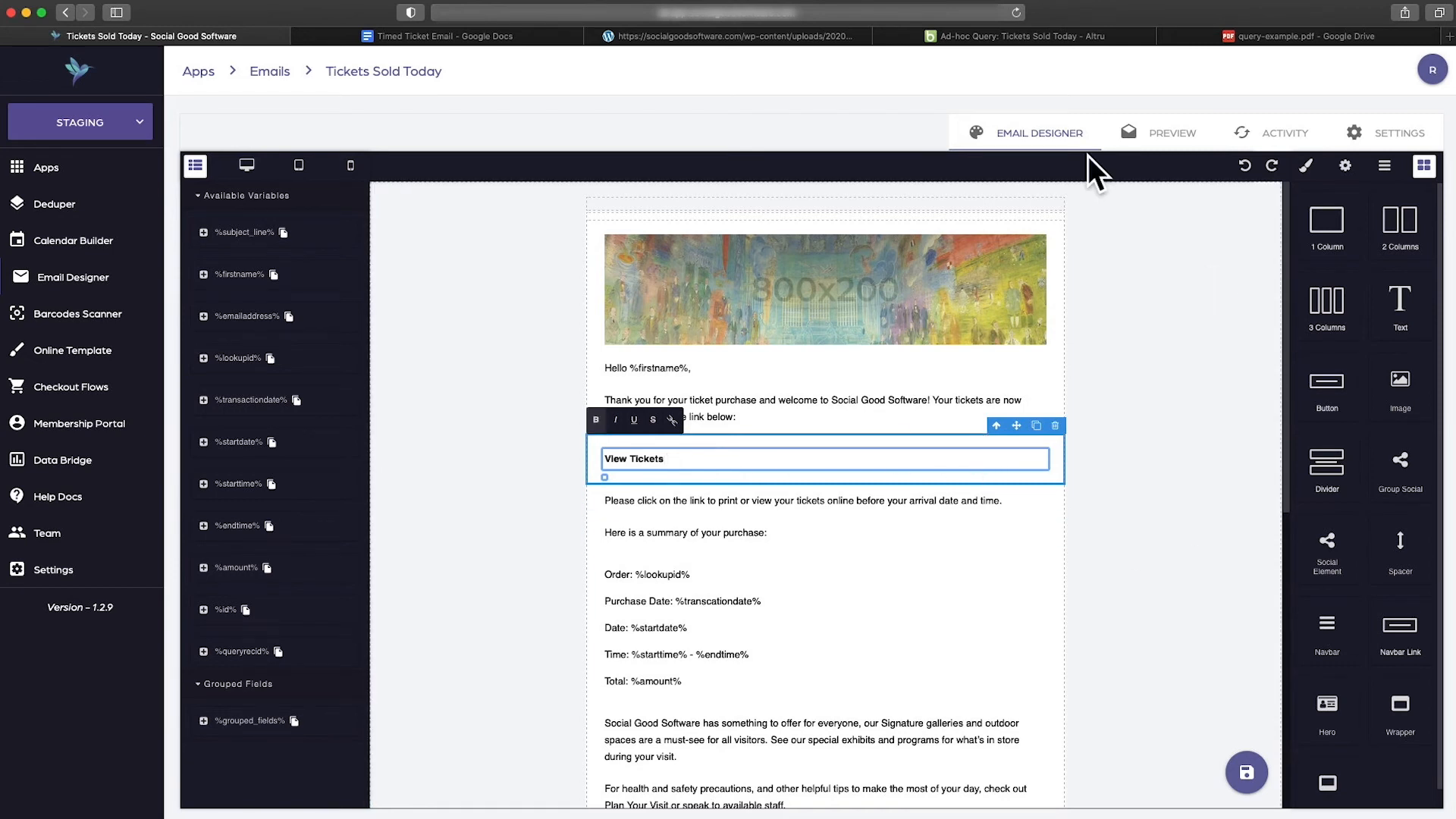
Enable automatic generation of eTicket numbers in the template's settings and save them
{"action": "left_click", "coordinate": [1377, 145]}
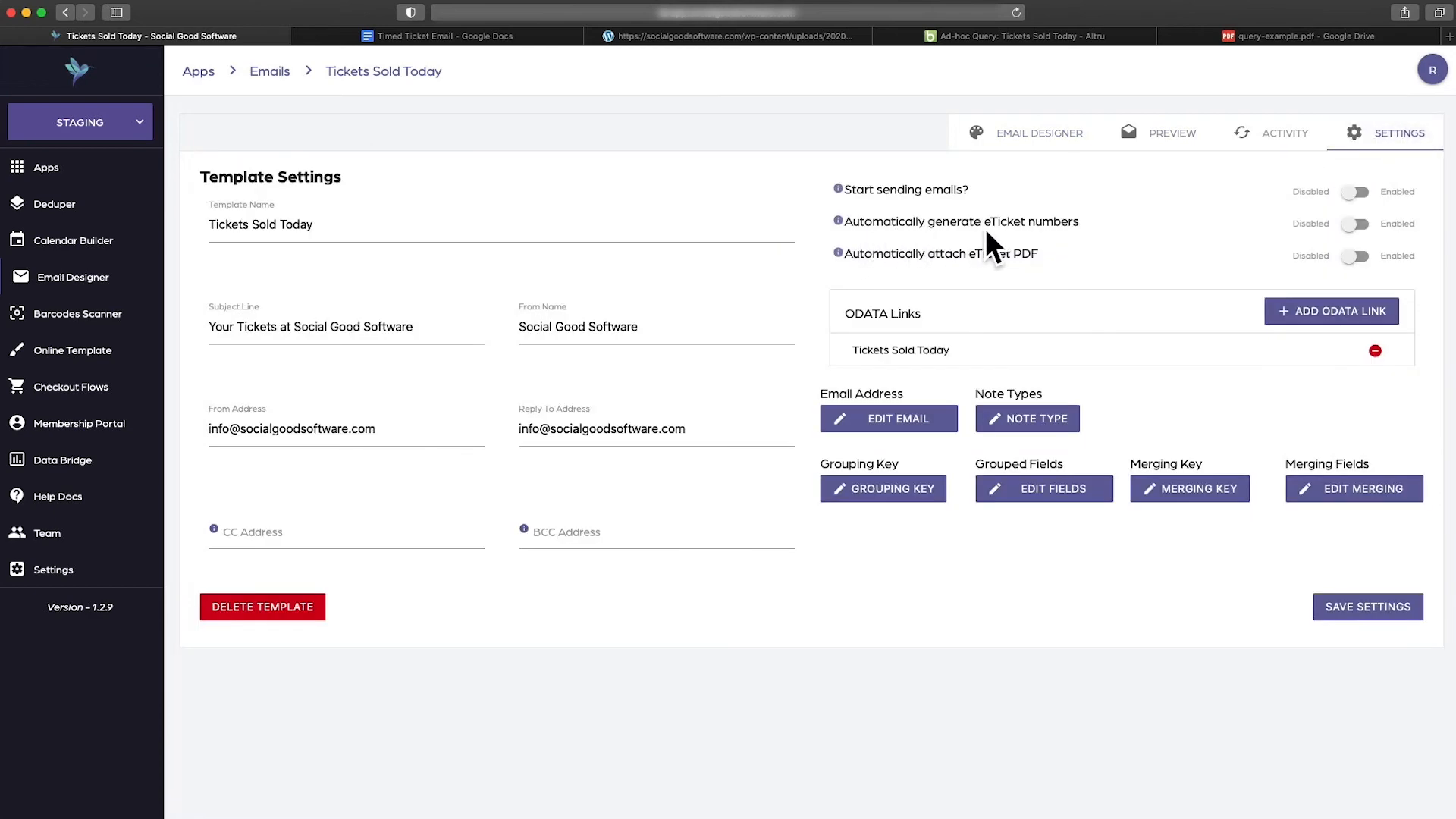
{"action": "left_click", "coordinate": [1358, 226]}
{"action": "left_click", "coordinate": [1364, 616]}
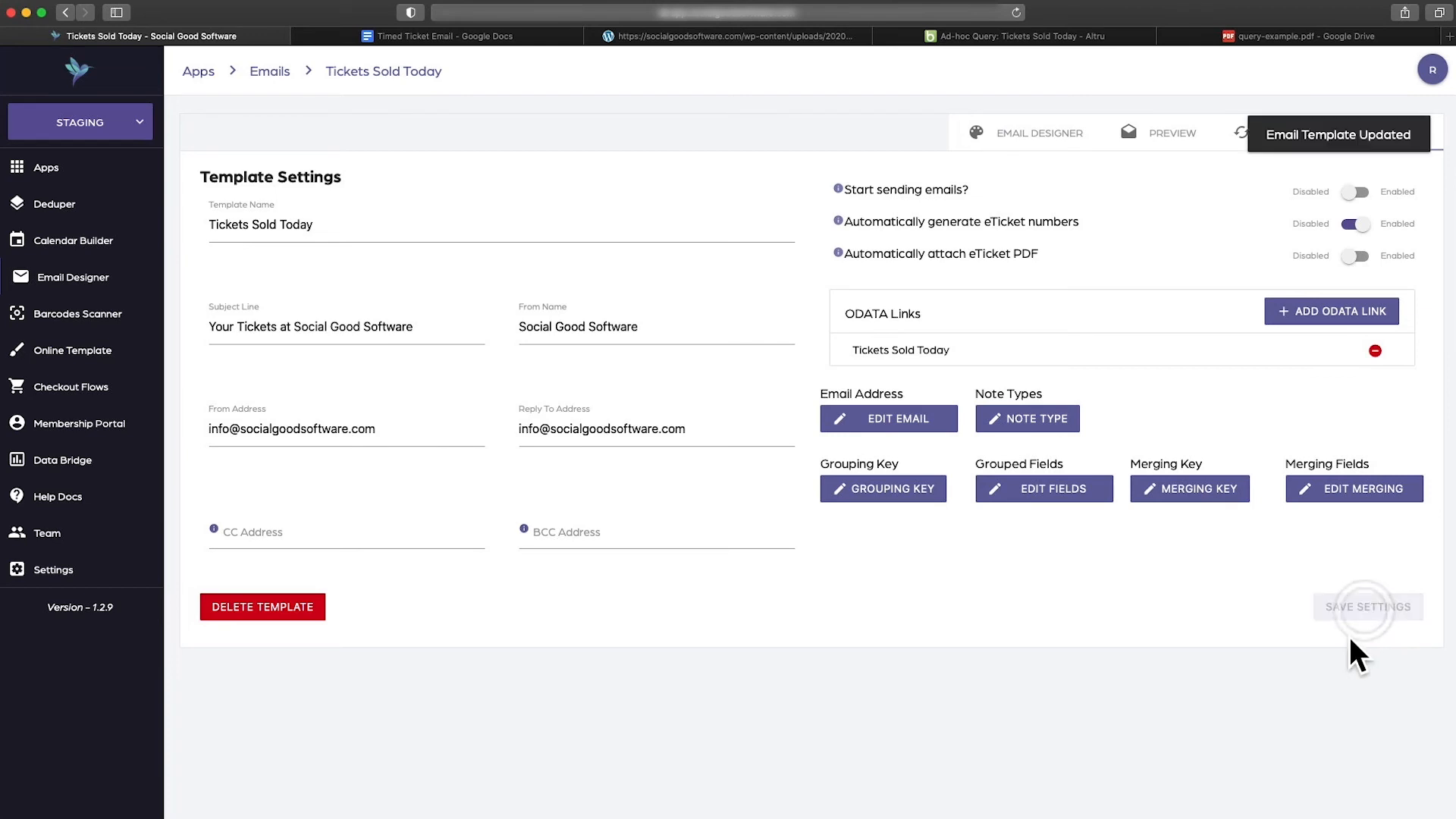
Preview the email for the found recipient and read it through from the header image to the footer
{"action": "left_click", "coordinate": [1172, 135]}
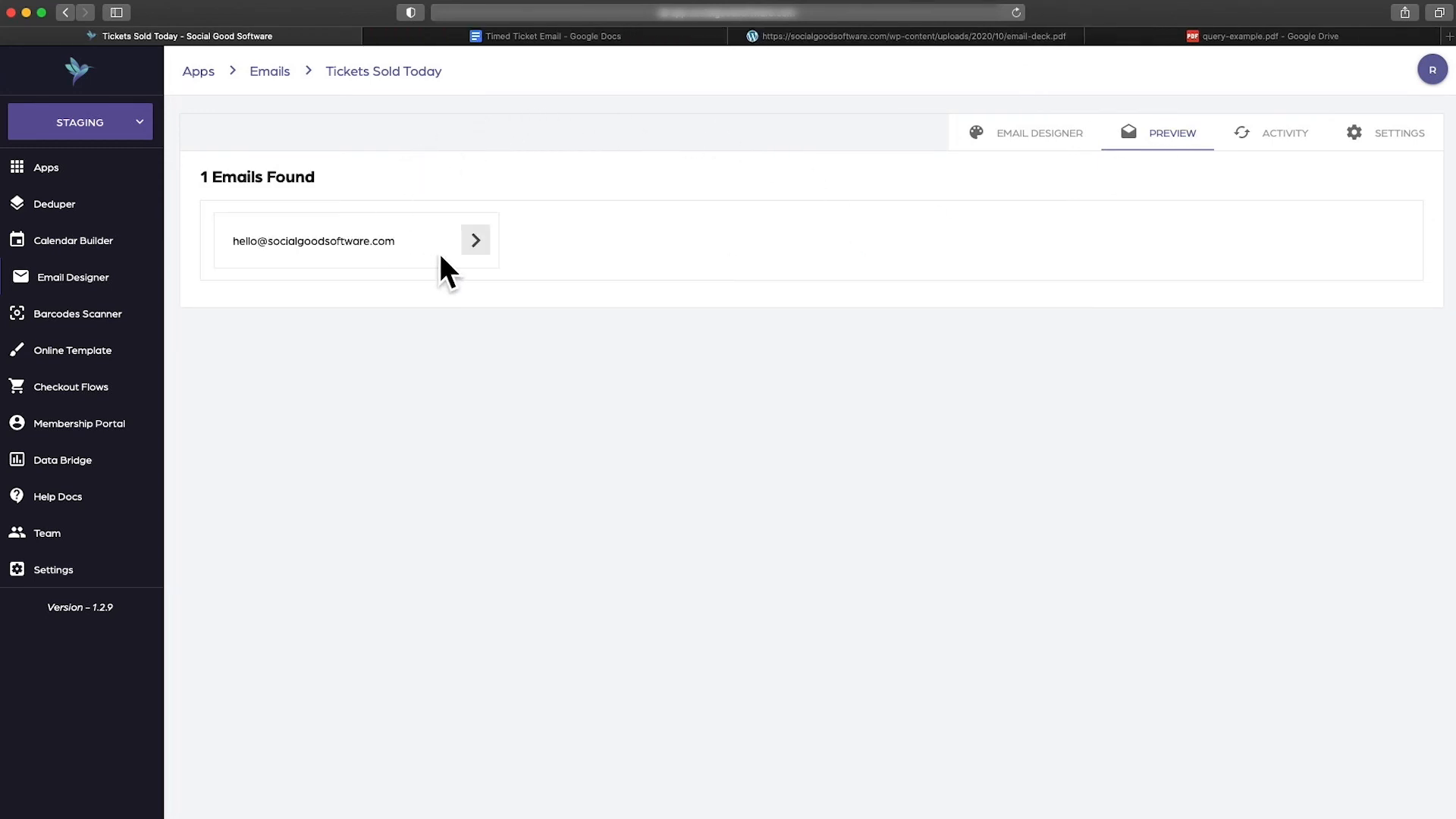
{"action": "left_click", "coordinate": [476, 241]}
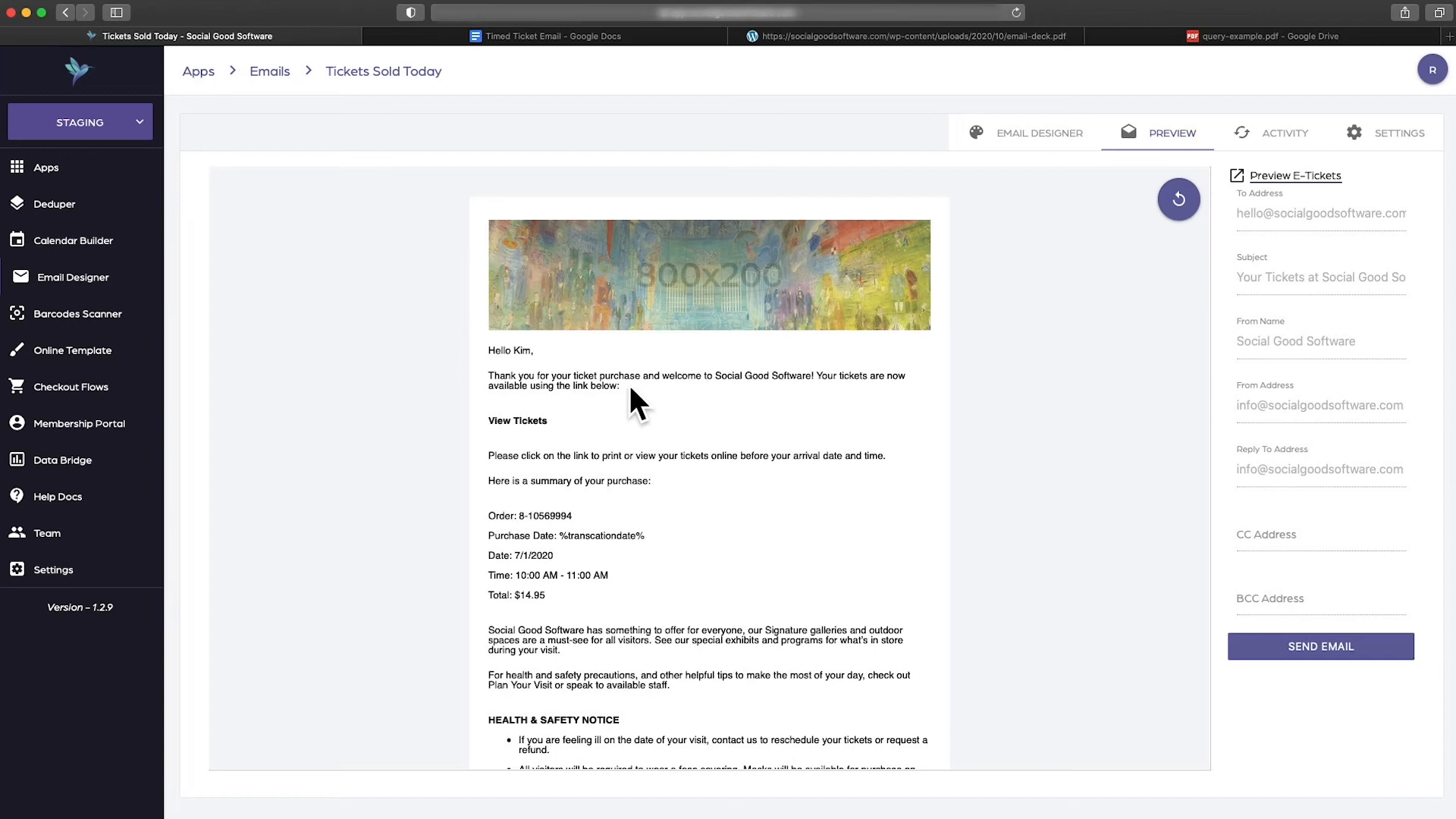
{"action": "scroll", "coordinate": [644, 378], "scroll_direction": "down", "scroll_amount": 3}
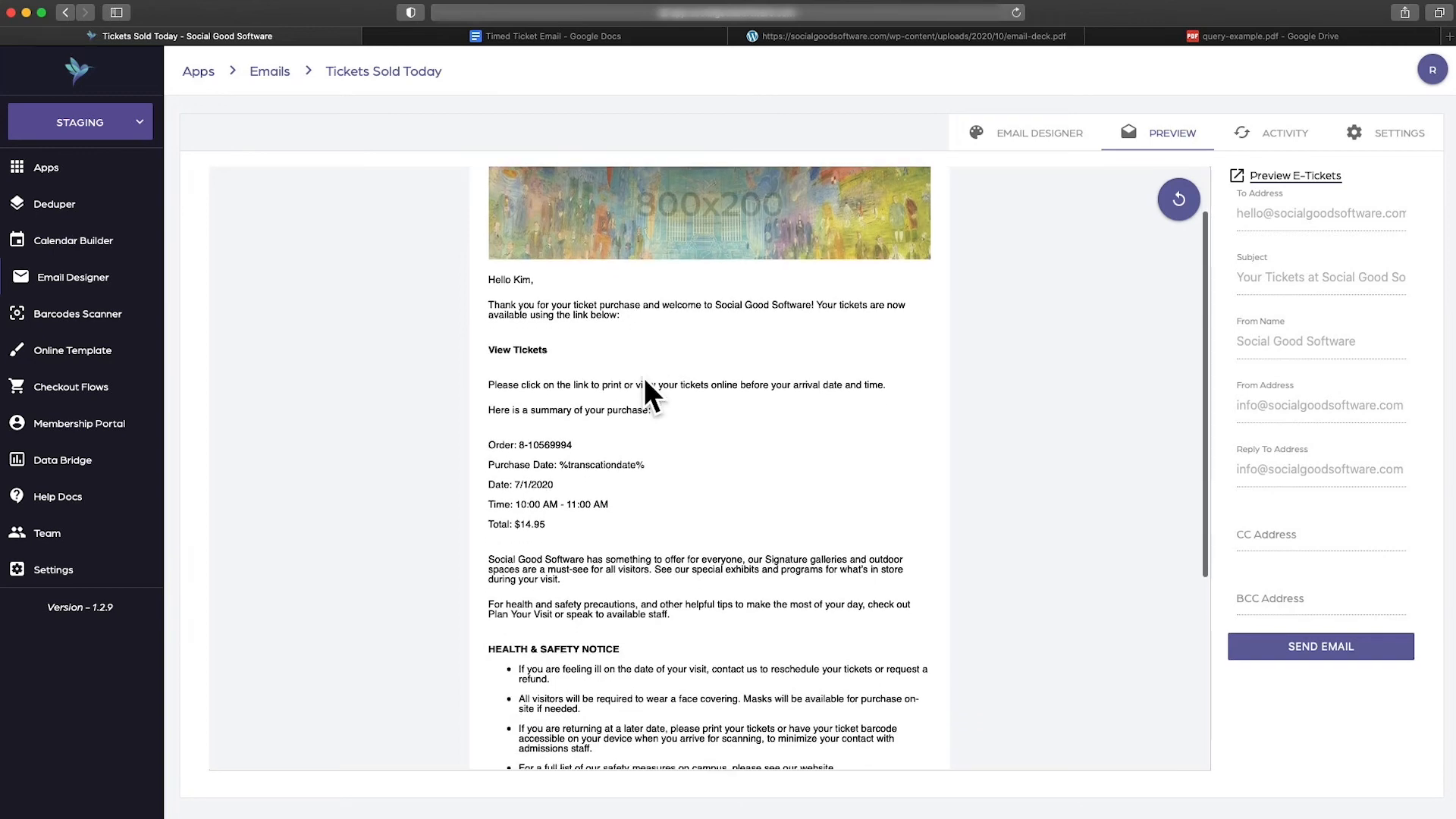
{"action": "scroll", "coordinate": [644, 378], "scroll_direction": "down", "scroll_amount": 10}
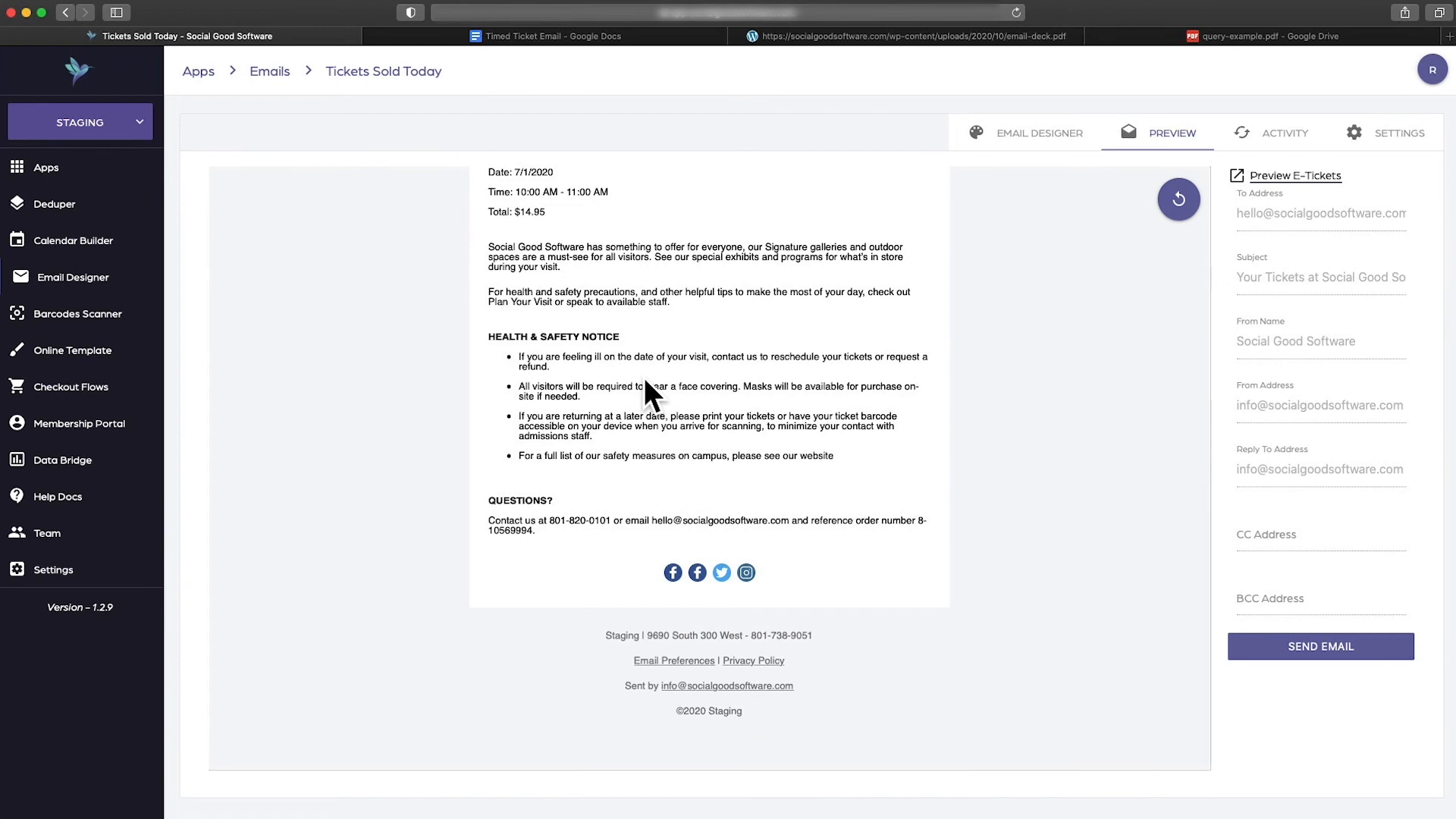
{"action": "scroll", "coordinate": [644, 377], "scroll_direction": "up", "scroll_amount": 5}
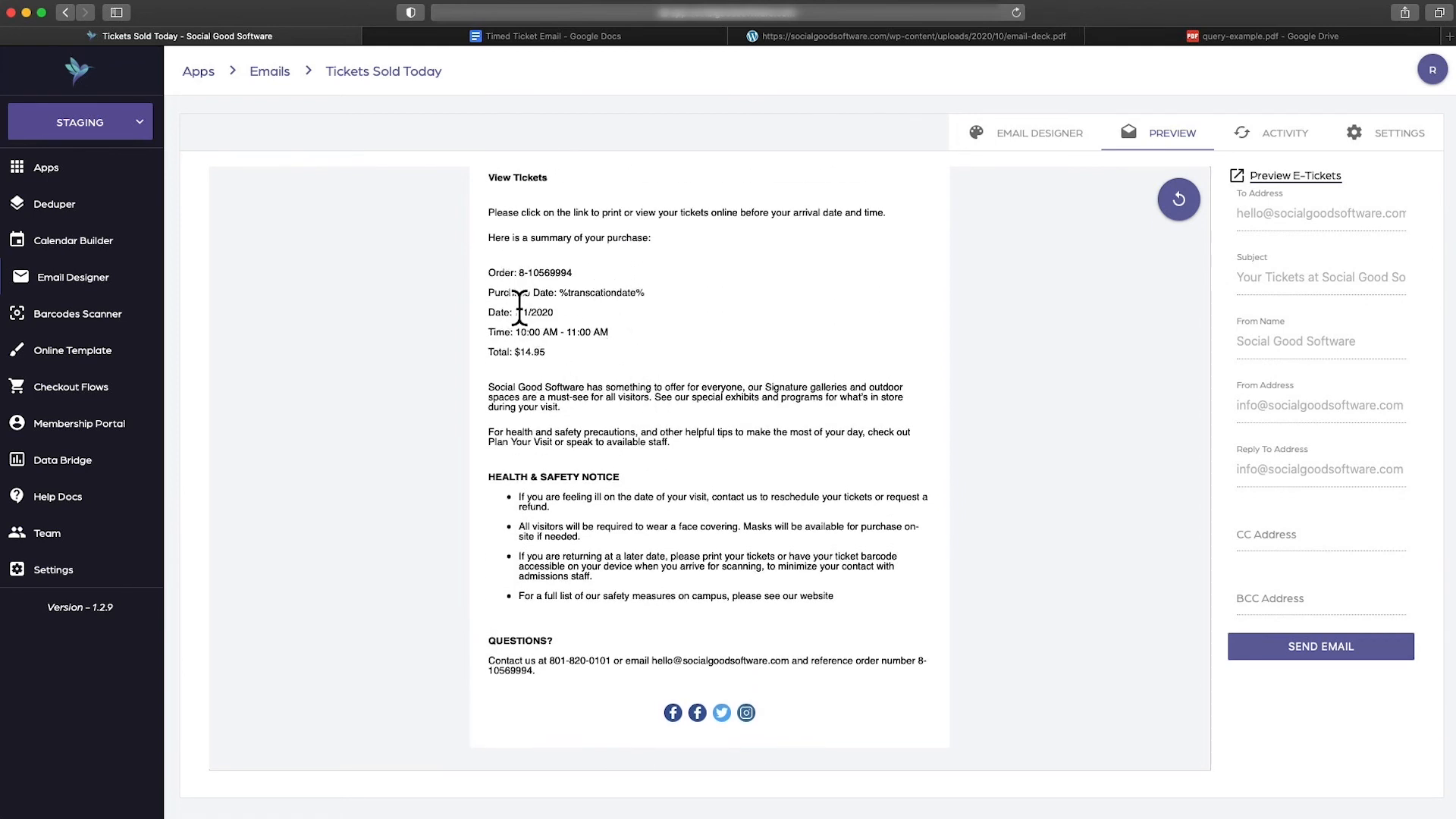
{"action": "scroll", "coordinate": [515, 310], "scroll_direction": "up", "scroll_amount": 3}
{"action": "scroll", "coordinate": [648, 382], "scroll_direction": "down", "scroll_amount": 10}
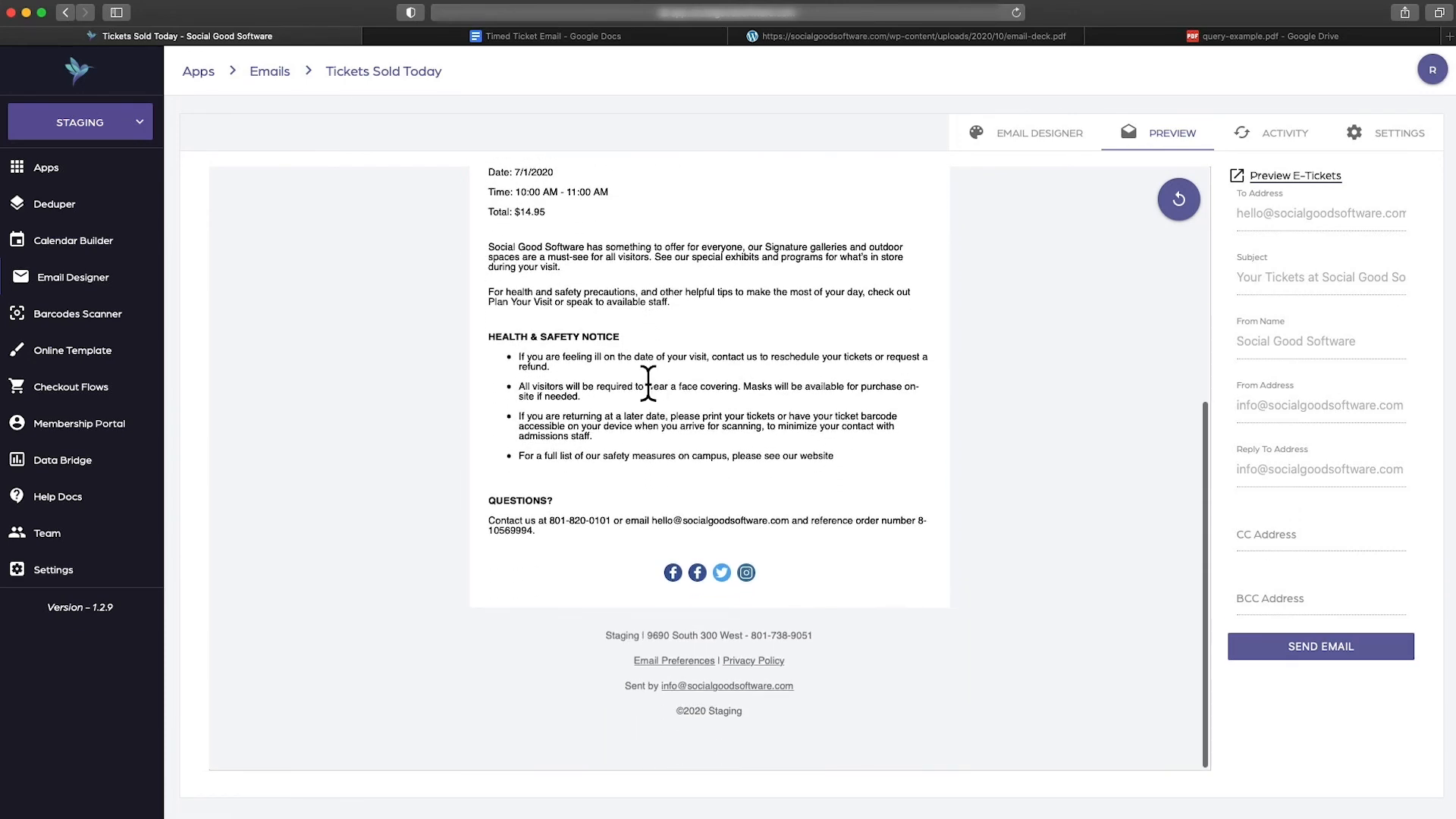
{"action": "scroll", "coordinate": [647, 382], "scroll_direction": "up", "scroll_amount": 15}
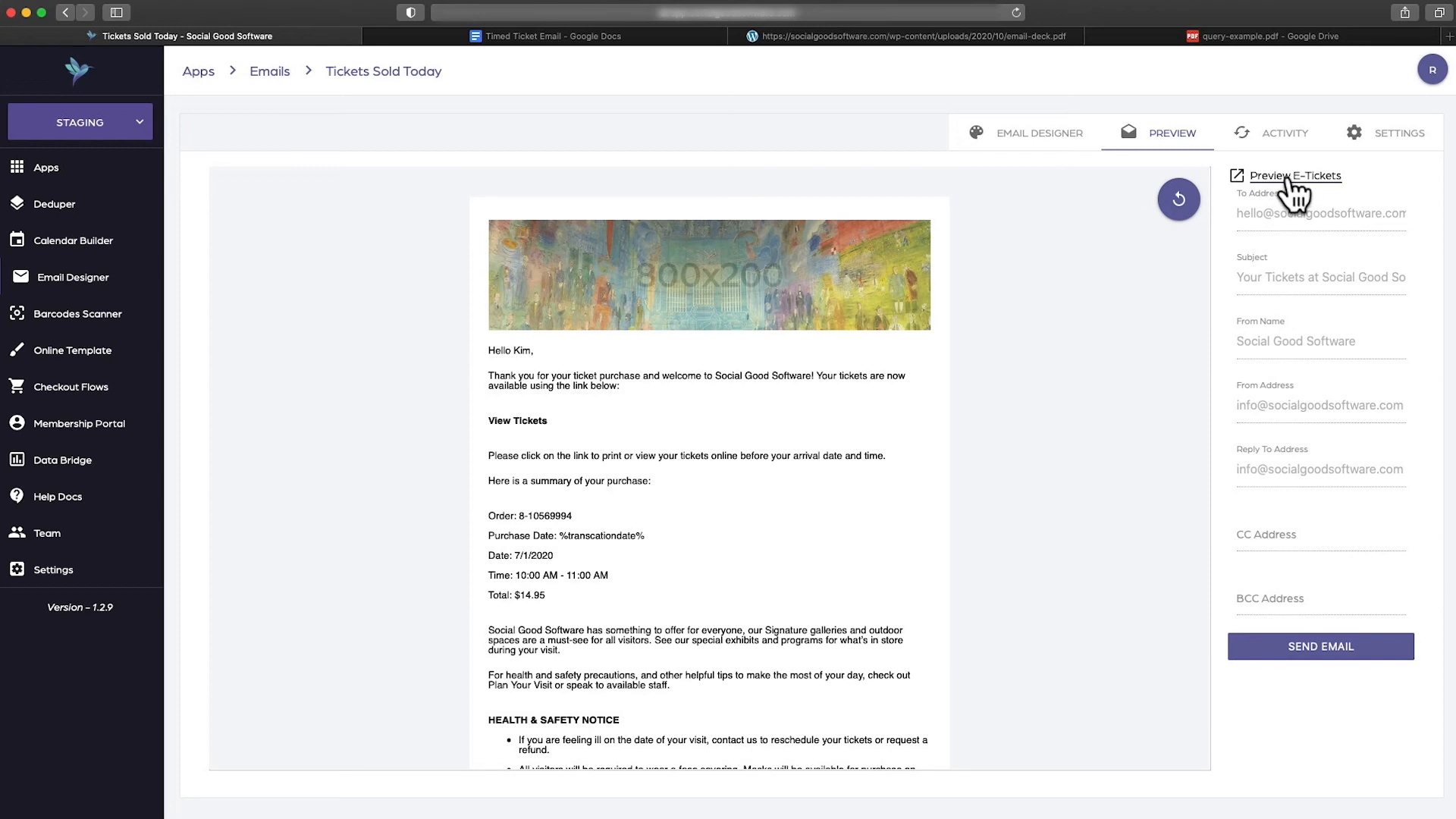
Copy the Preview E-Tickets link address and switch to the text editor note holding that URL
{"action": "right_click", "coordinate": [1291, 176]}
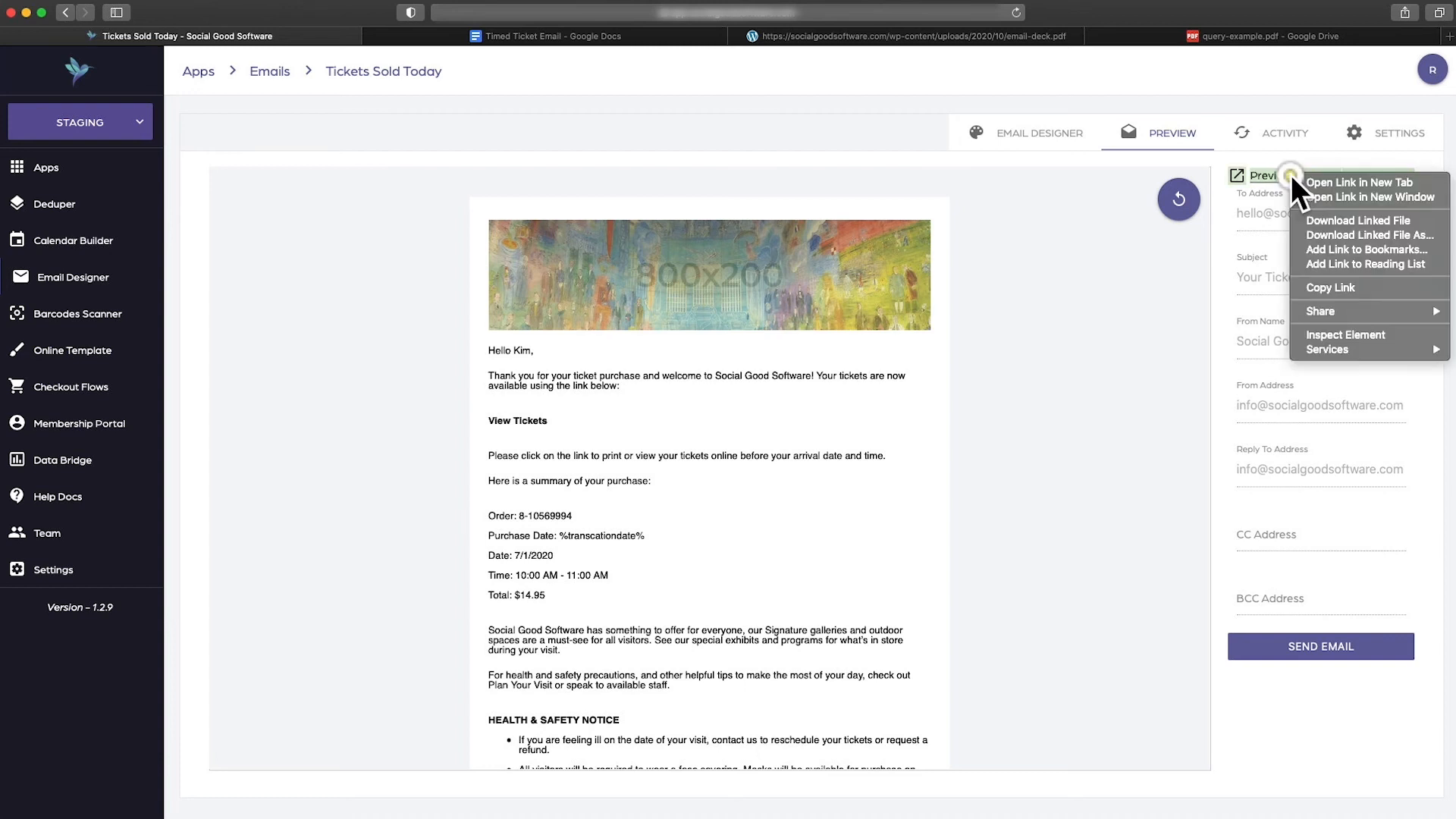
{"action": "left_click", "coordinate": [1349, 289]}
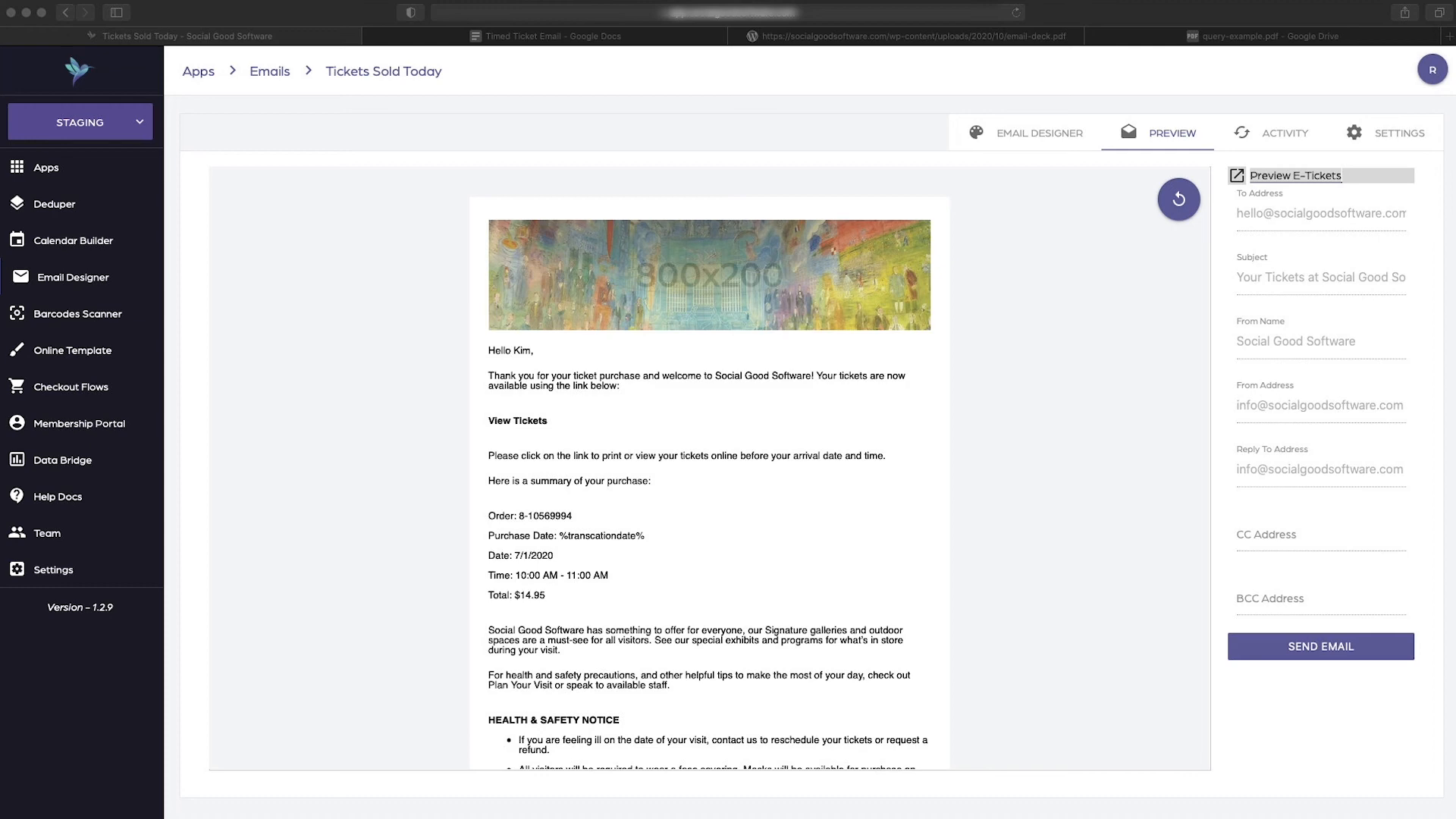
{"action": "left_click_drag", "start_coordinate": [1455, 287], "coordinate": [697, 261]}
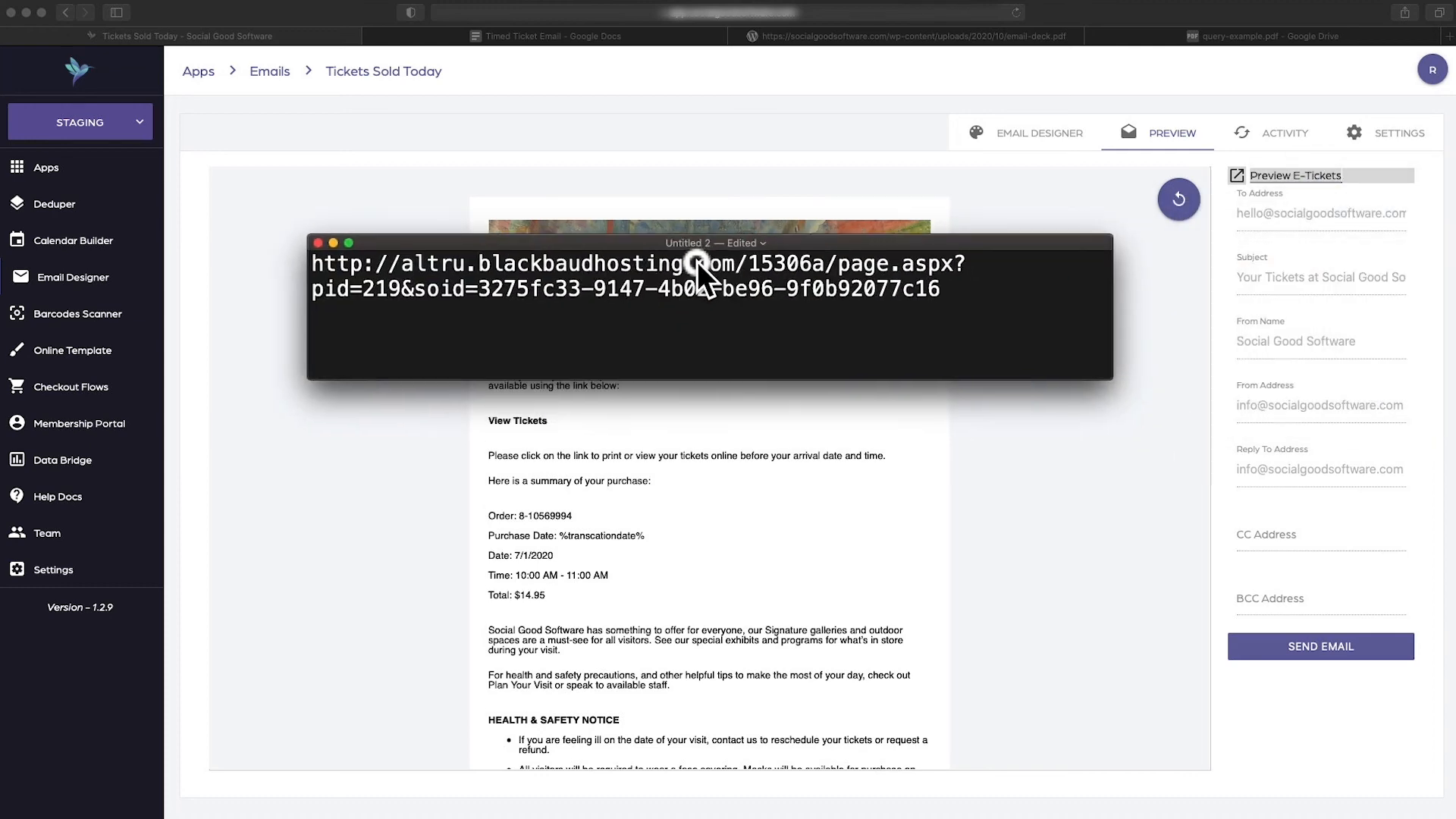
{"action": "left_click", "coordinate": [798, 307]}
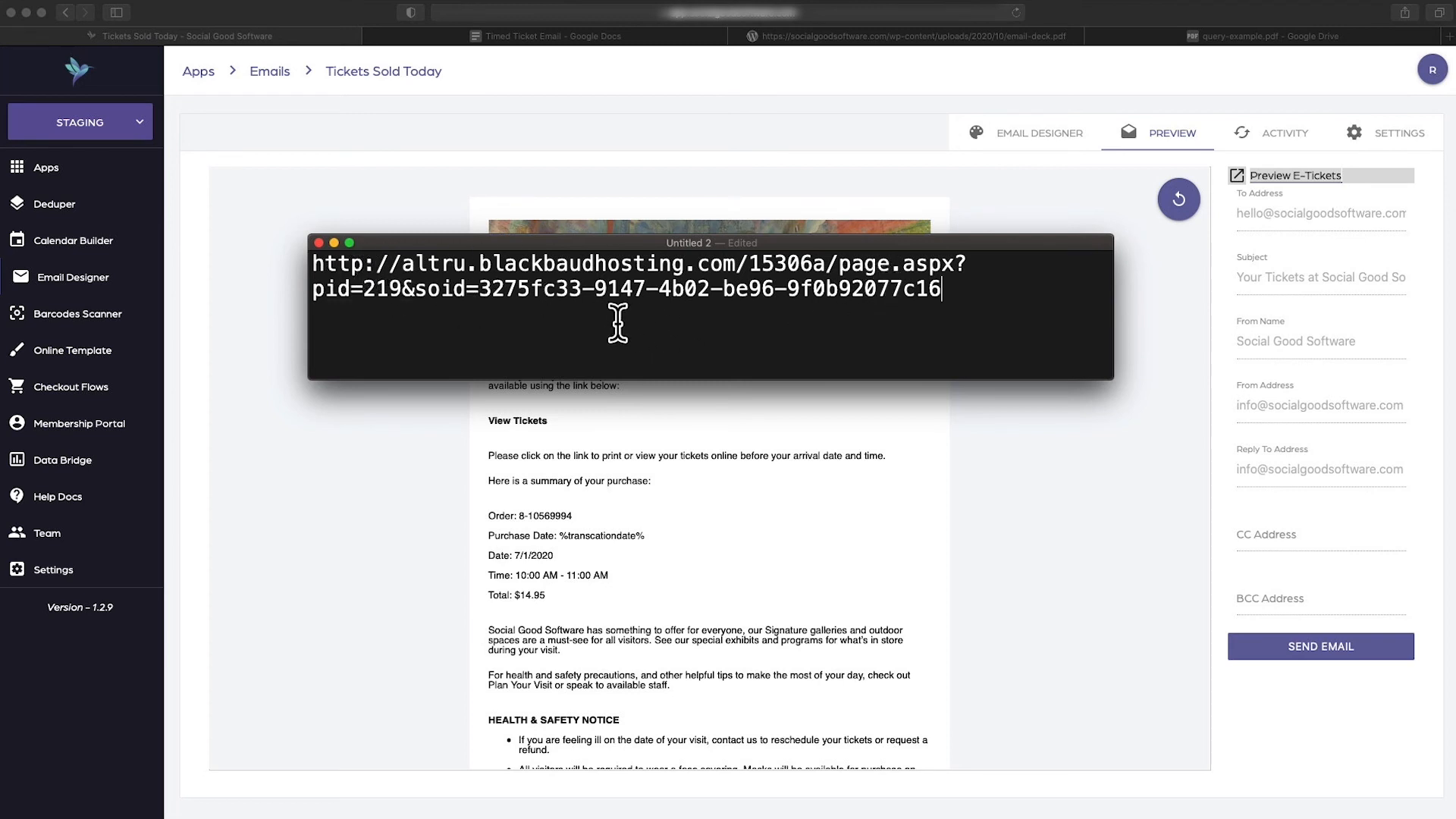
Replace the order identifier after soid= with the %id% variable in the note and copy the whole URL
{"action": "left_click_drag", "start_coordinate": [416, 290], "coordinate": [479, 290]}
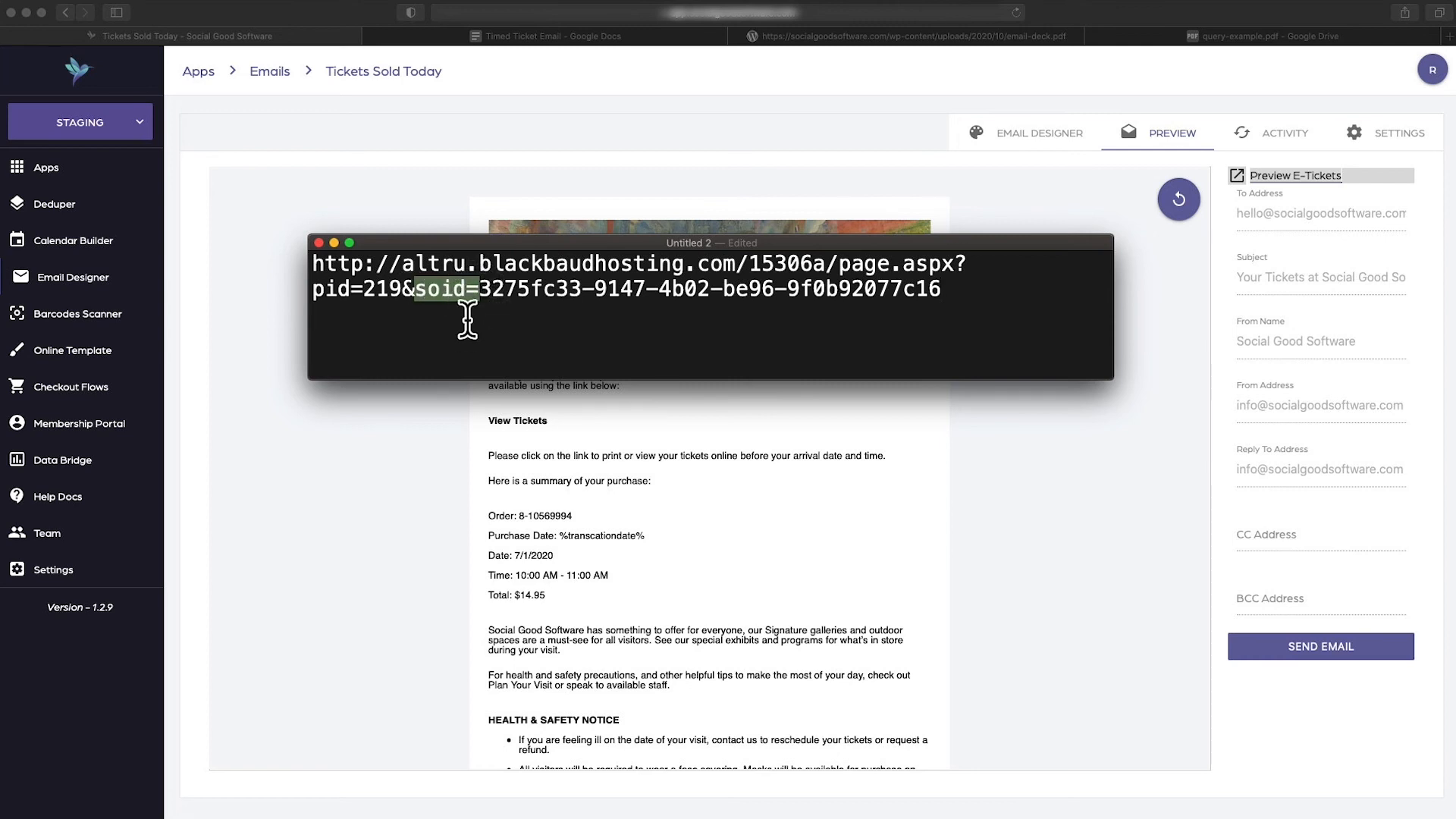
{"action": "left_click", "coordinate": [467, 319]}
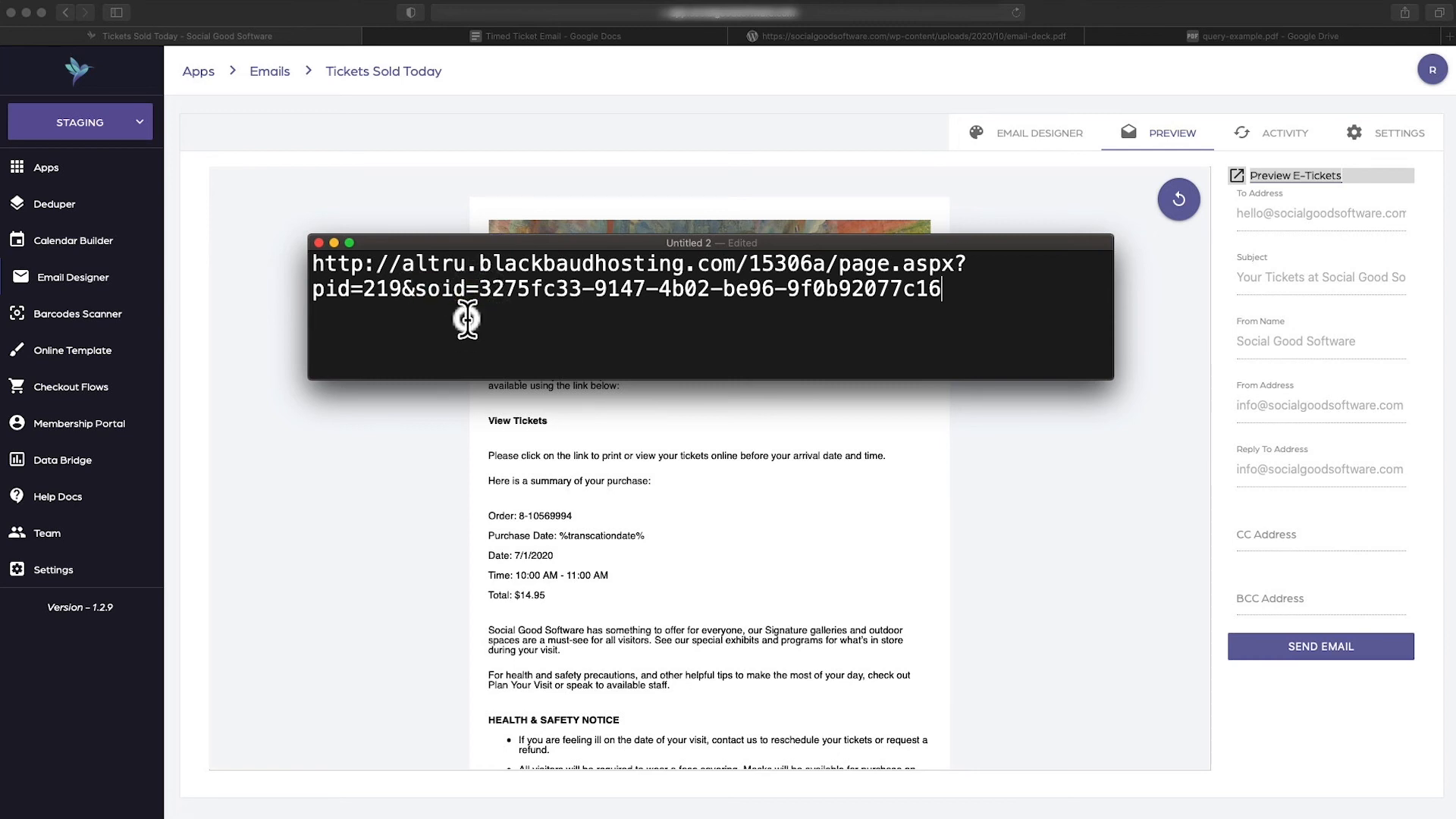
{"action": "left_click_drag", "start_coordinate": [416, 292], "coordinate": [480, 287]}
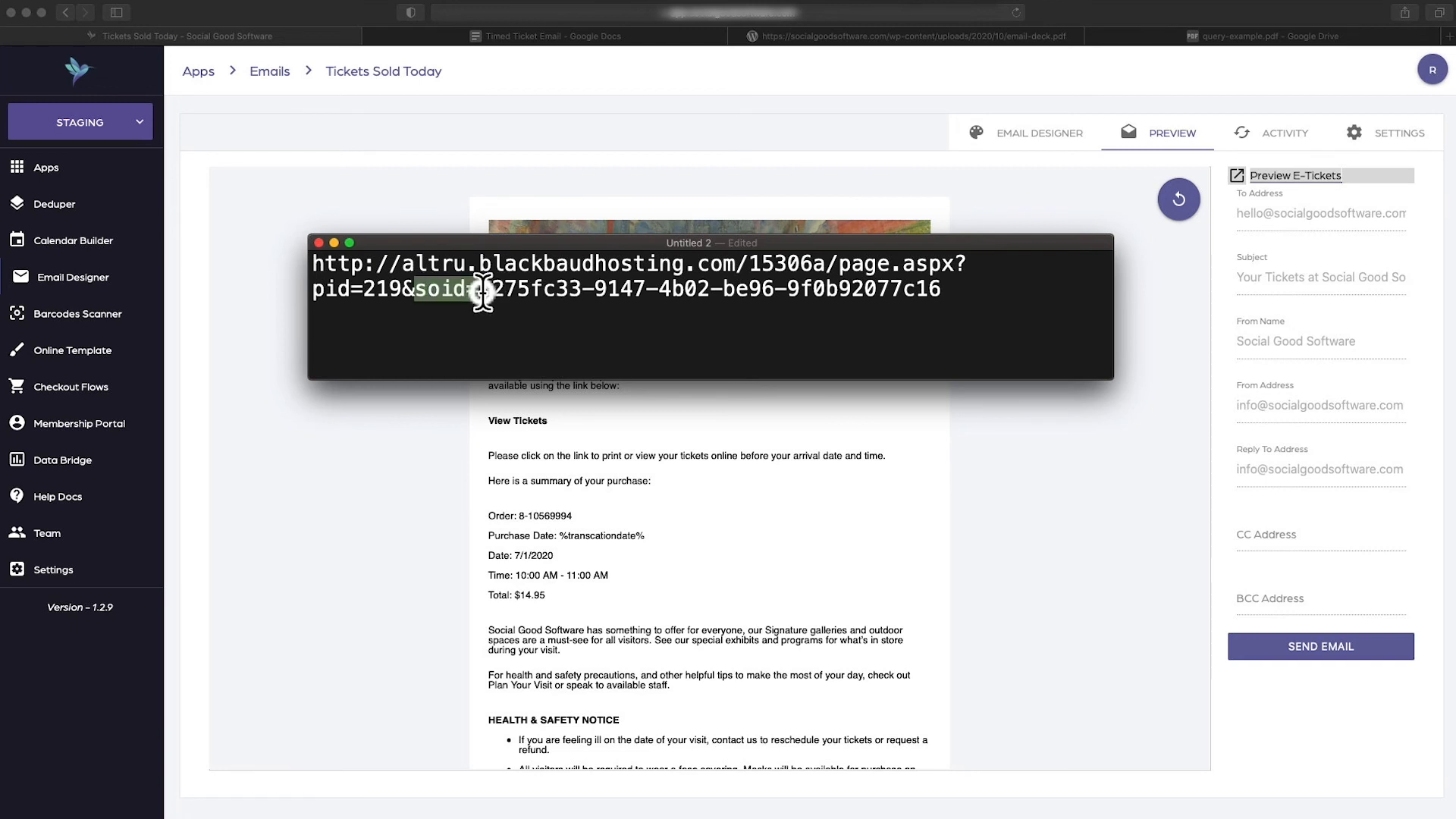
{"action": "left_click", "coordinate": [481, 315]}
{"action": "left_click_drag", "start_coordinate": [479, 300], "coordinate": [955, 309]}
{"action": "key", "text": "BackSpace"}
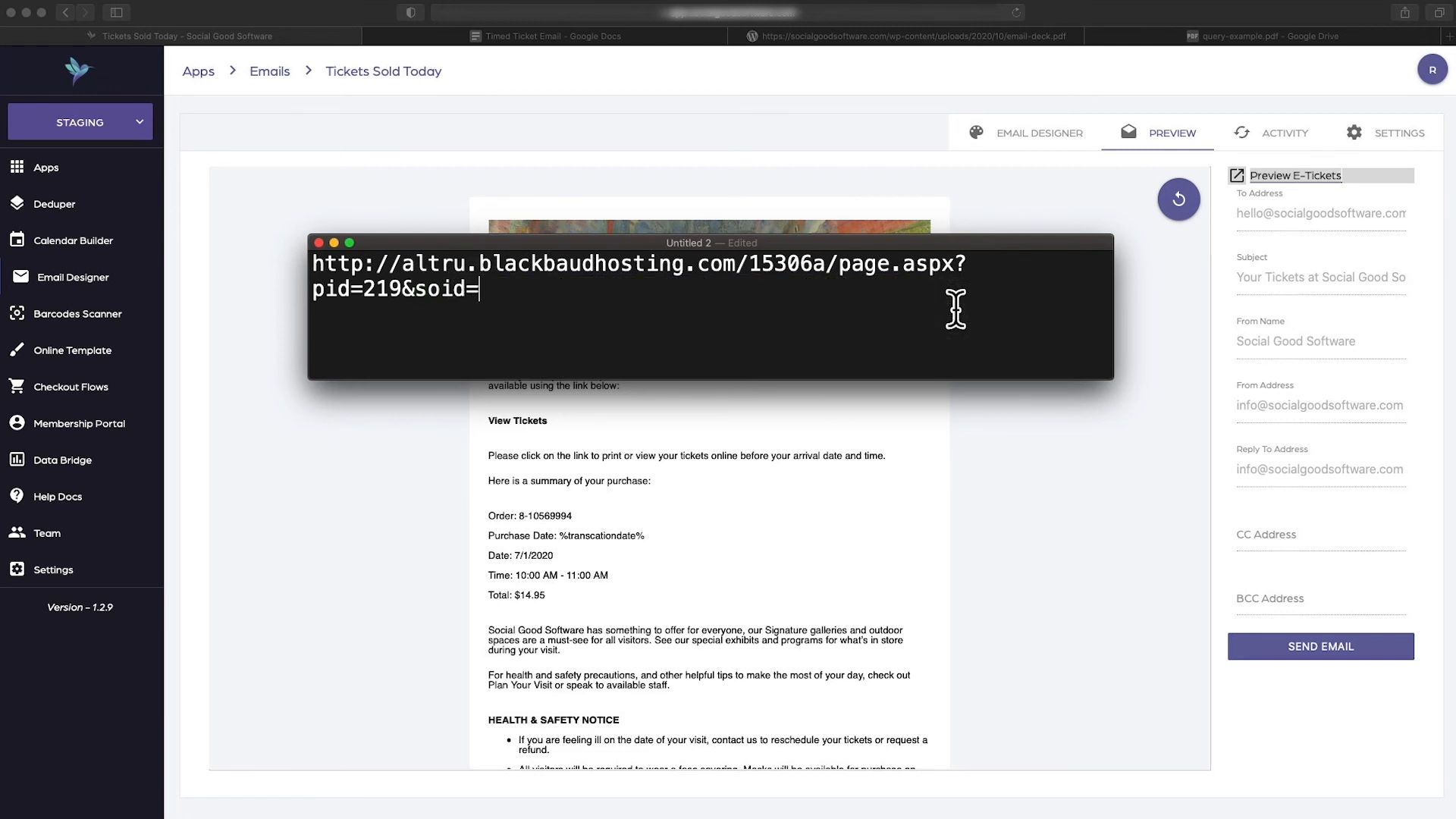
{"action": "type", "text": "%id%"}
{"action": "left_click_drag", "start_coordinate": [520, 289], "coordinate": [242, 263]}
{"action": "left_click_drag", "start_coordinate": [526, 298], "coordinate": [211, 236]}
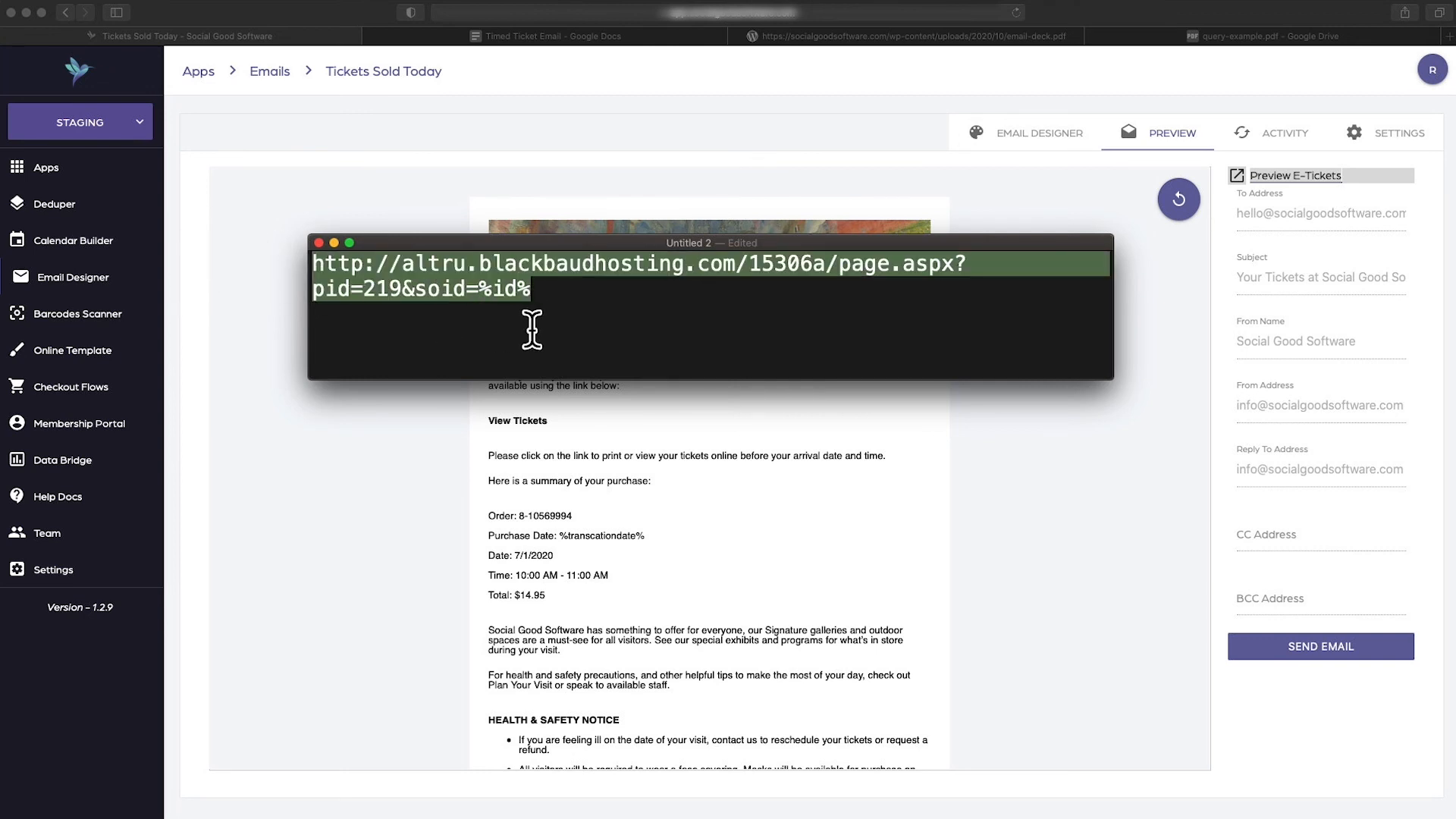
Return to the browser's Email Designer and turn the View Tickets text into a hyperlink
{"action": "left_click", "coordinate": [729, 453]}
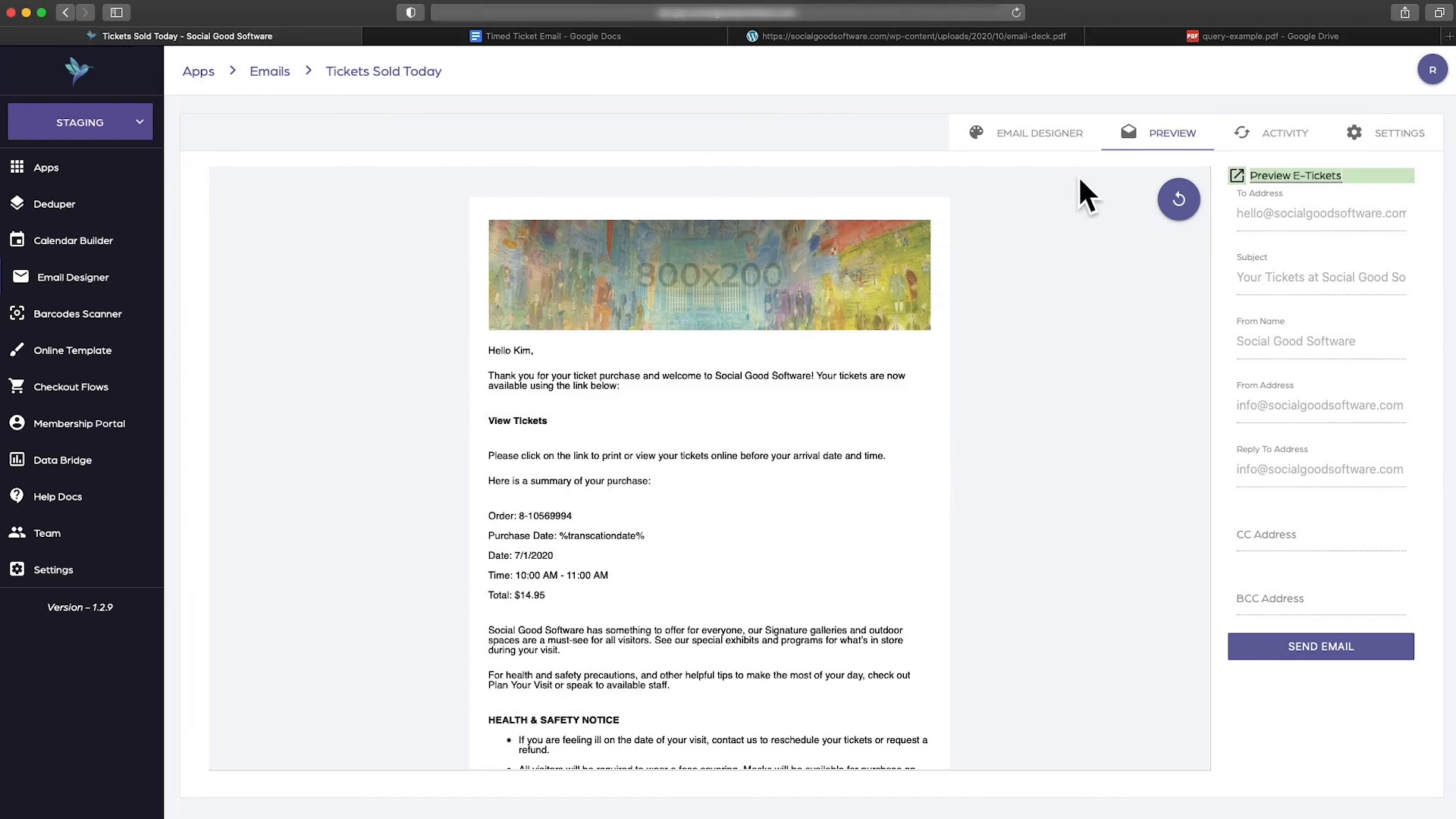
{"action": "left_click", "coordinate": [1054, 141]}
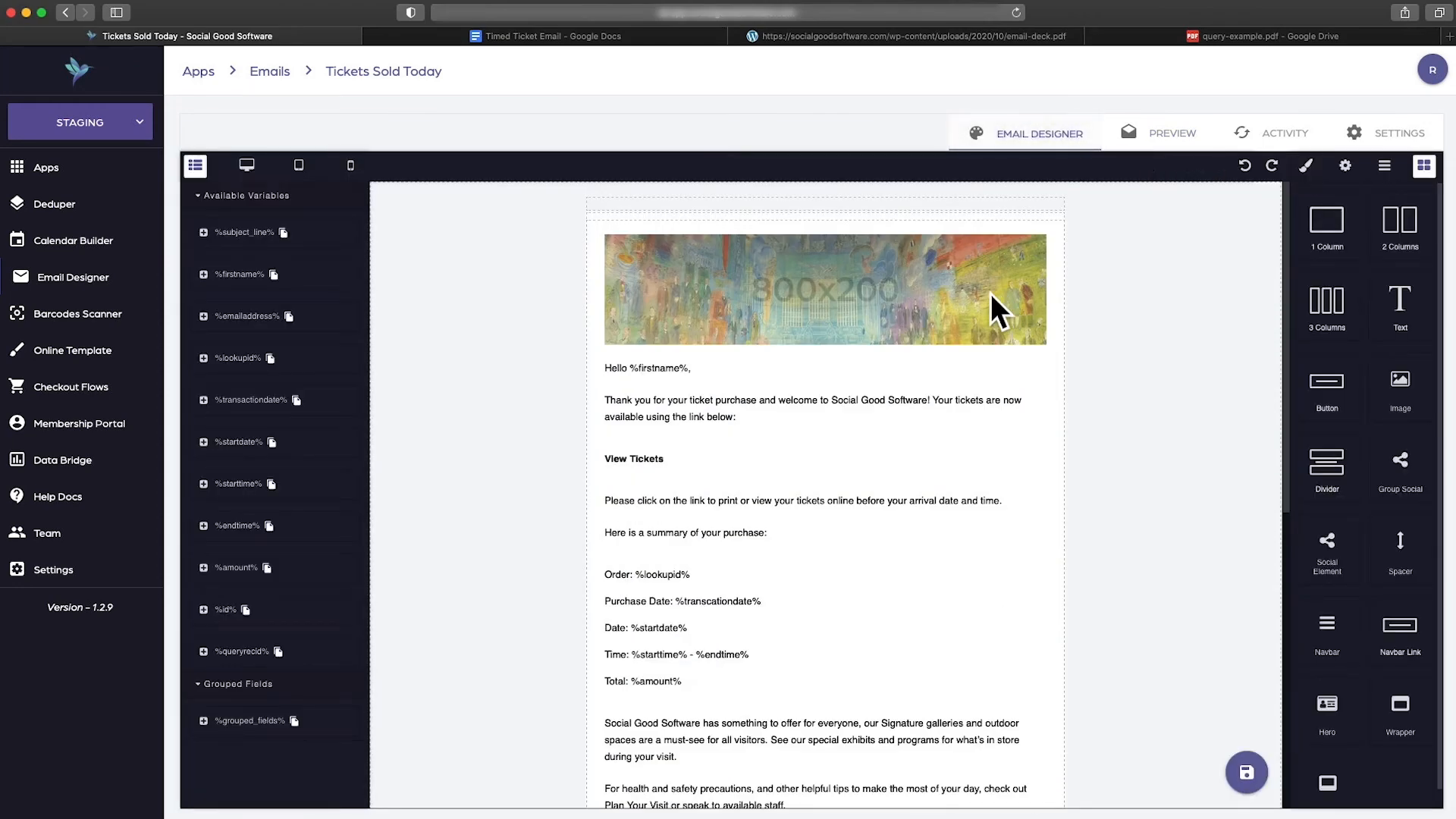
{"action": "triple_click", "coordinate": [649, 458]}
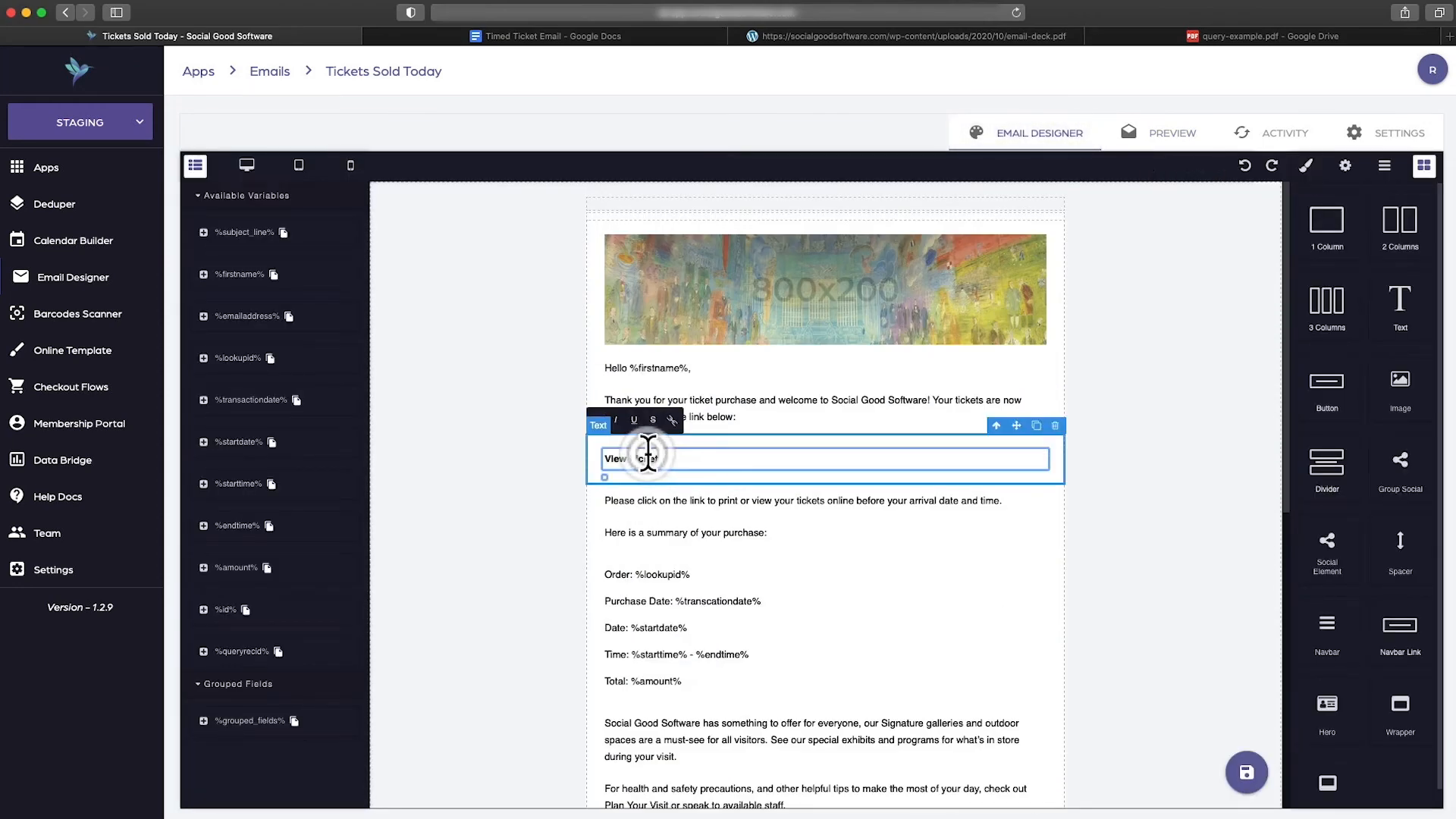
{"action": "left_click", "coordinate": [672, 420]}
{"action": "left_click", "coordinate": [579, 456]}
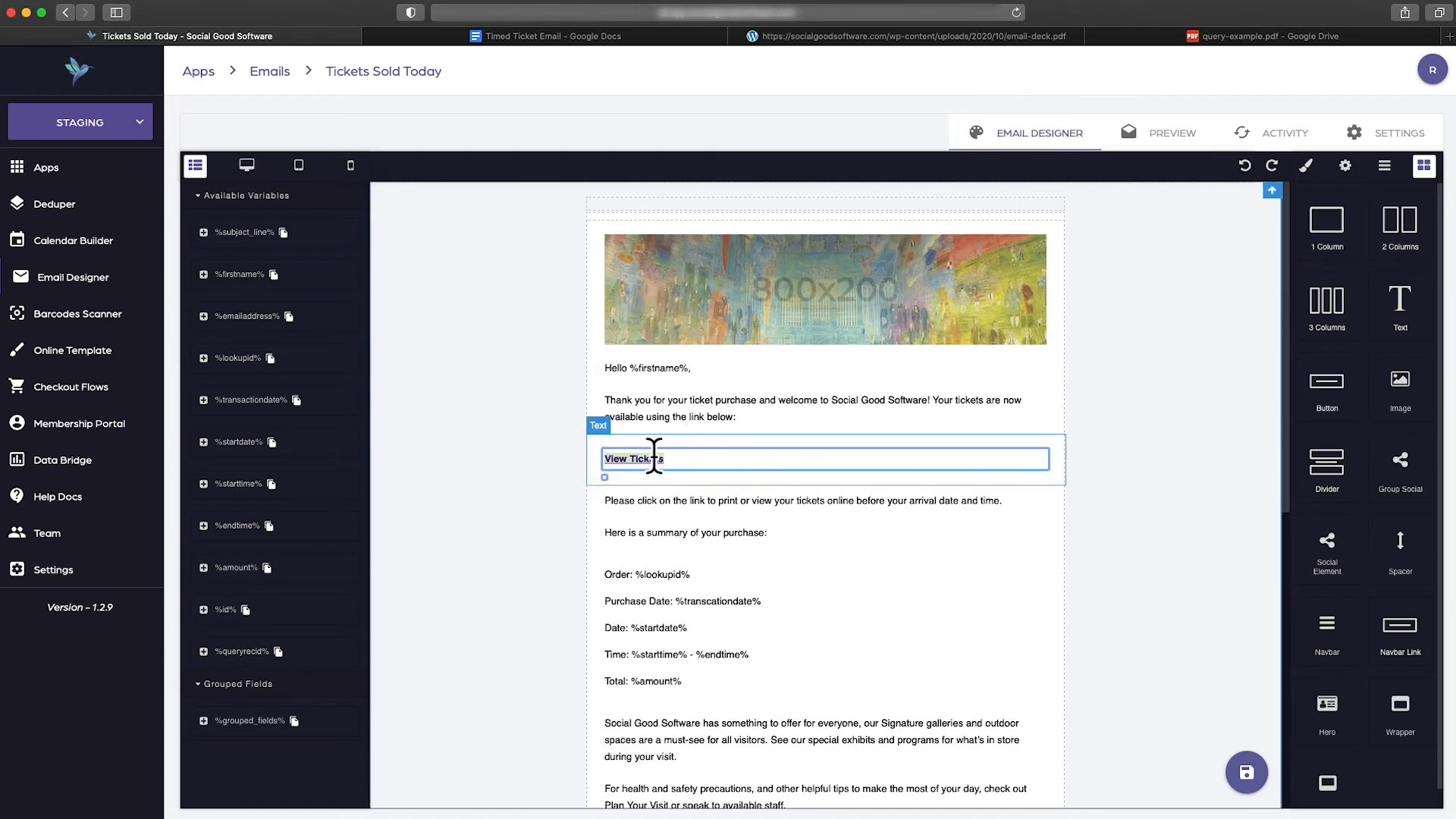
{"action": "left_click", "coordinate": [653, 457]}
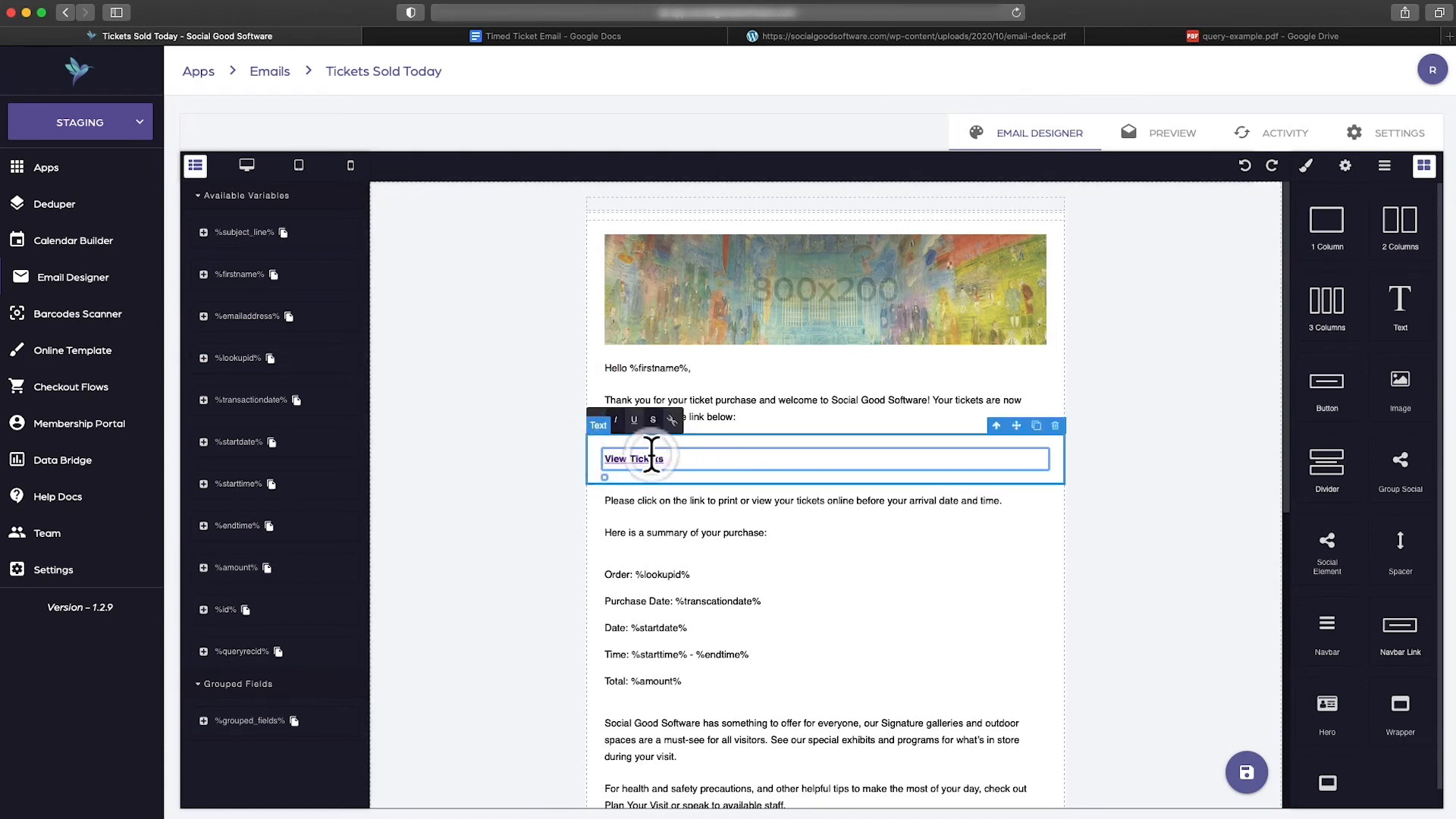
{"action": "triple_click", "coordinate": [650, 457]}
{"action": "left_click", "coordinate": [672, 420]}
{"action": "left_click", "coordinate": [670, 419]}
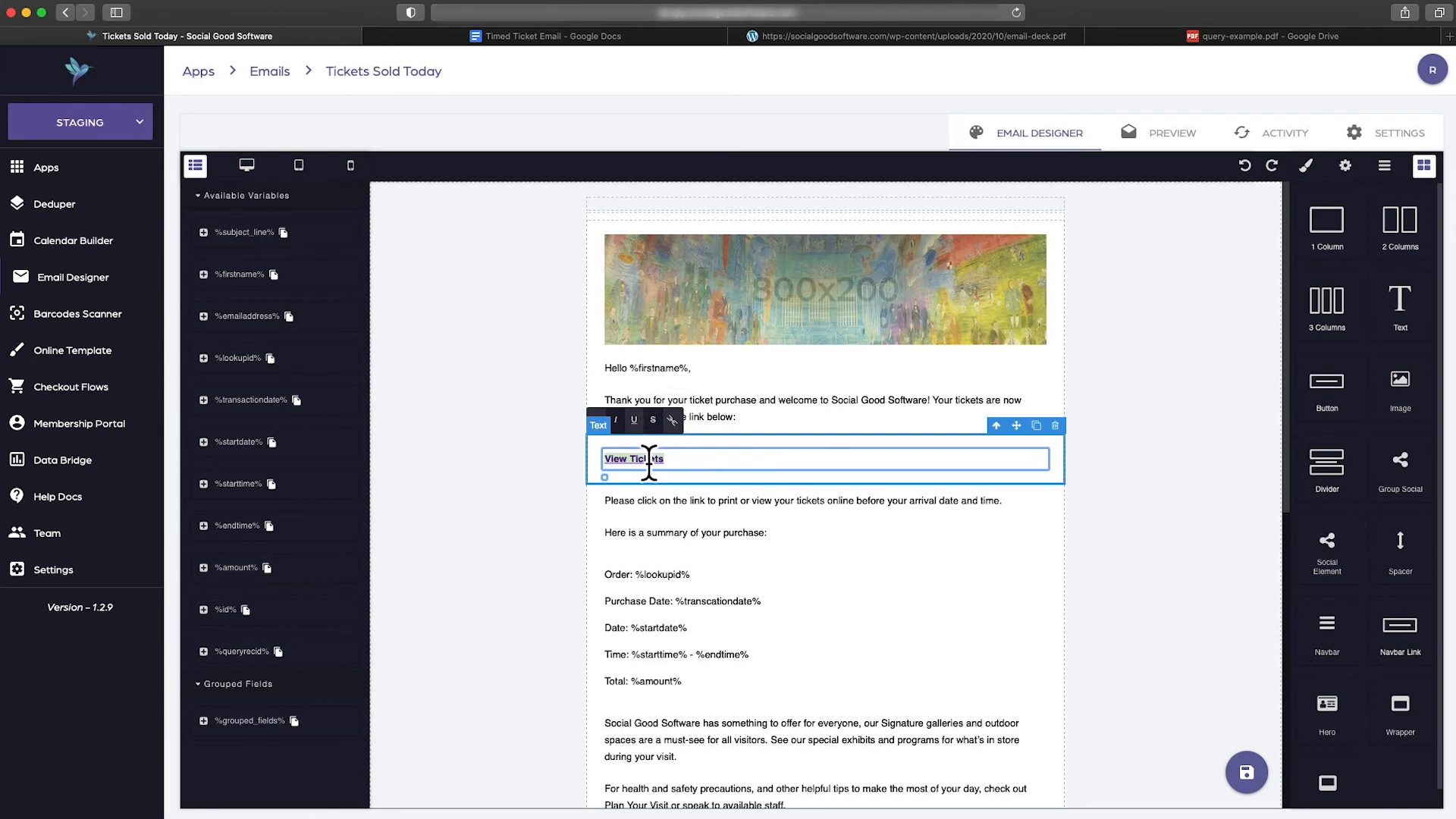
Set the View Tickets link address to the copied eTicket URL ending in soid=%id%, target New window, and save the template
{"action": "left_click", "coordinate": [1345, 166]}
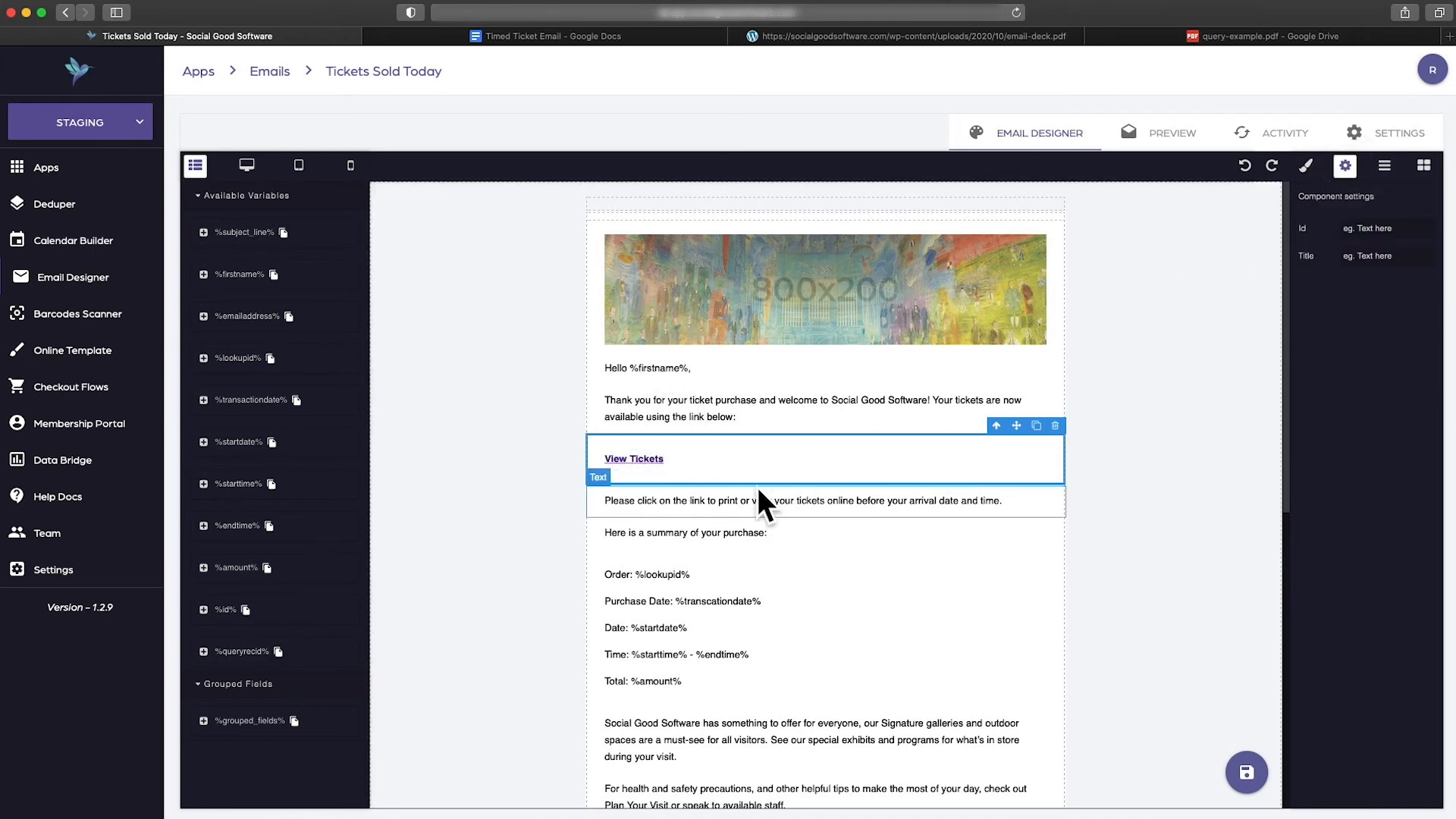
{"action": "left_click", "coordinate": [646, 463]}
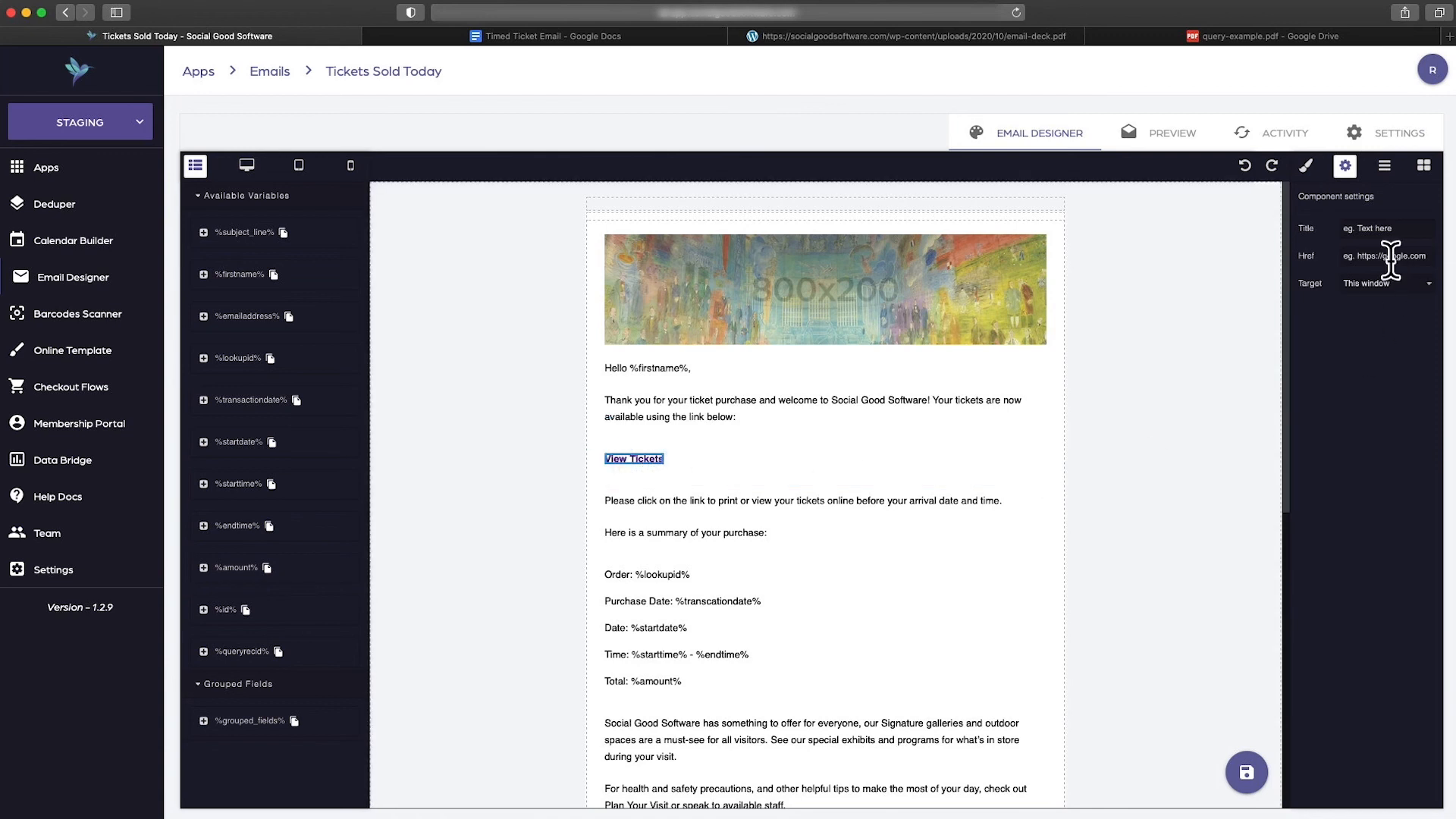
{"action": "left_click", "coordinate": [1359, 259]}
{"action": "key", "text": "super+v"}
{"action": "left_click", "coordinate": [1364, 281]}
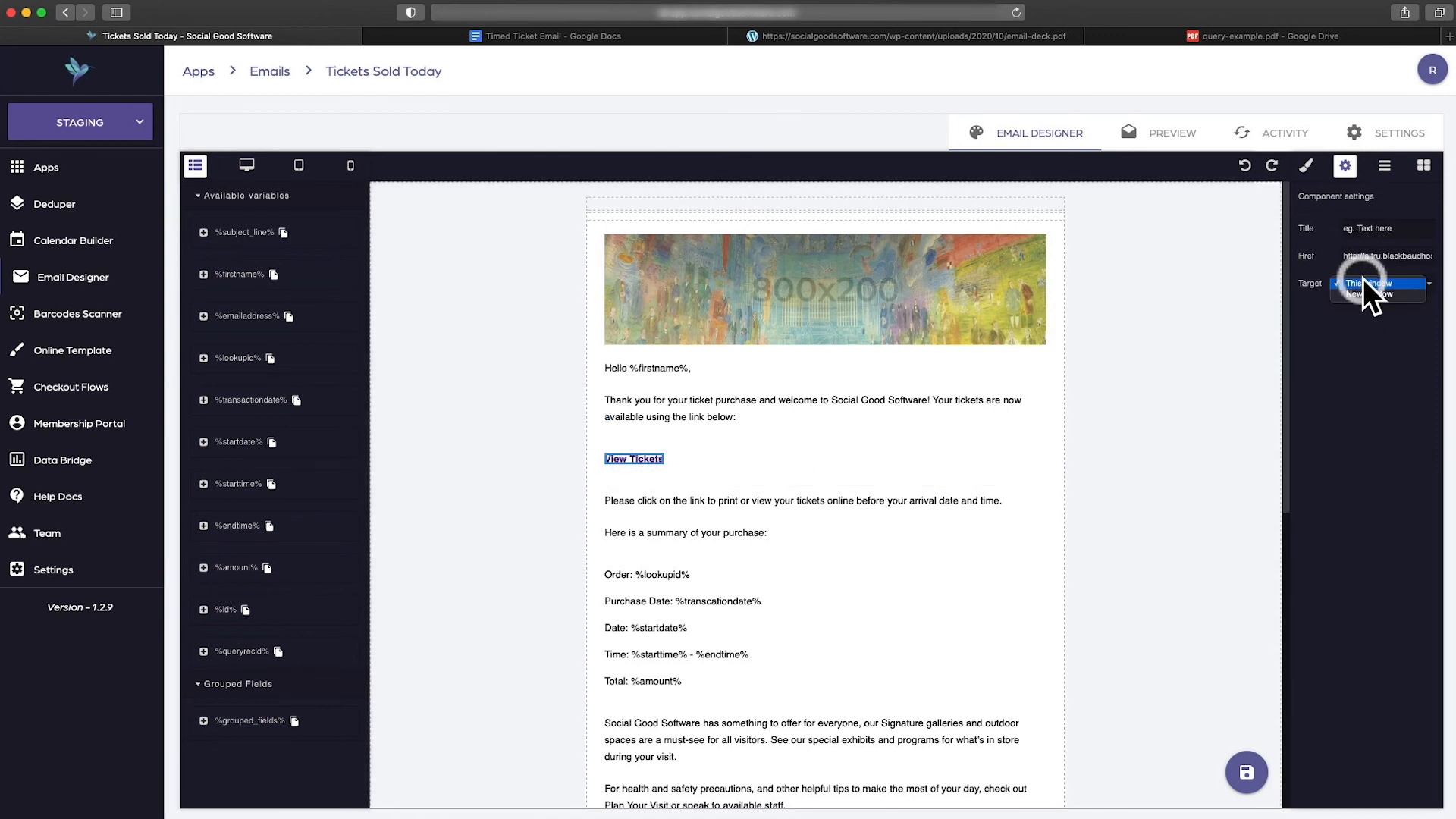
{"action": "left_click", "coordinate": [1367, 293]}
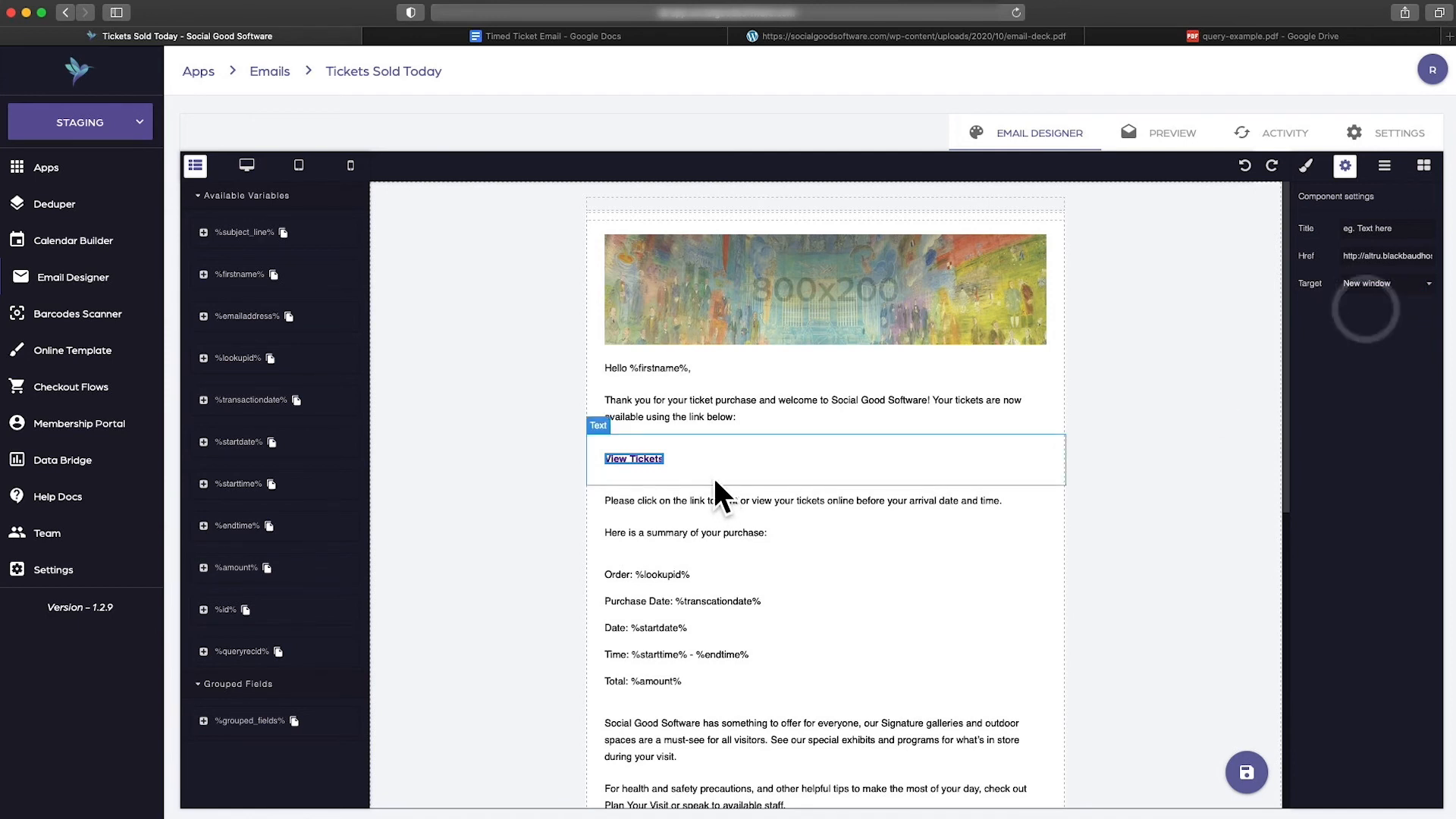
{"action": "left_click", "coordinate": [1247, 774]}
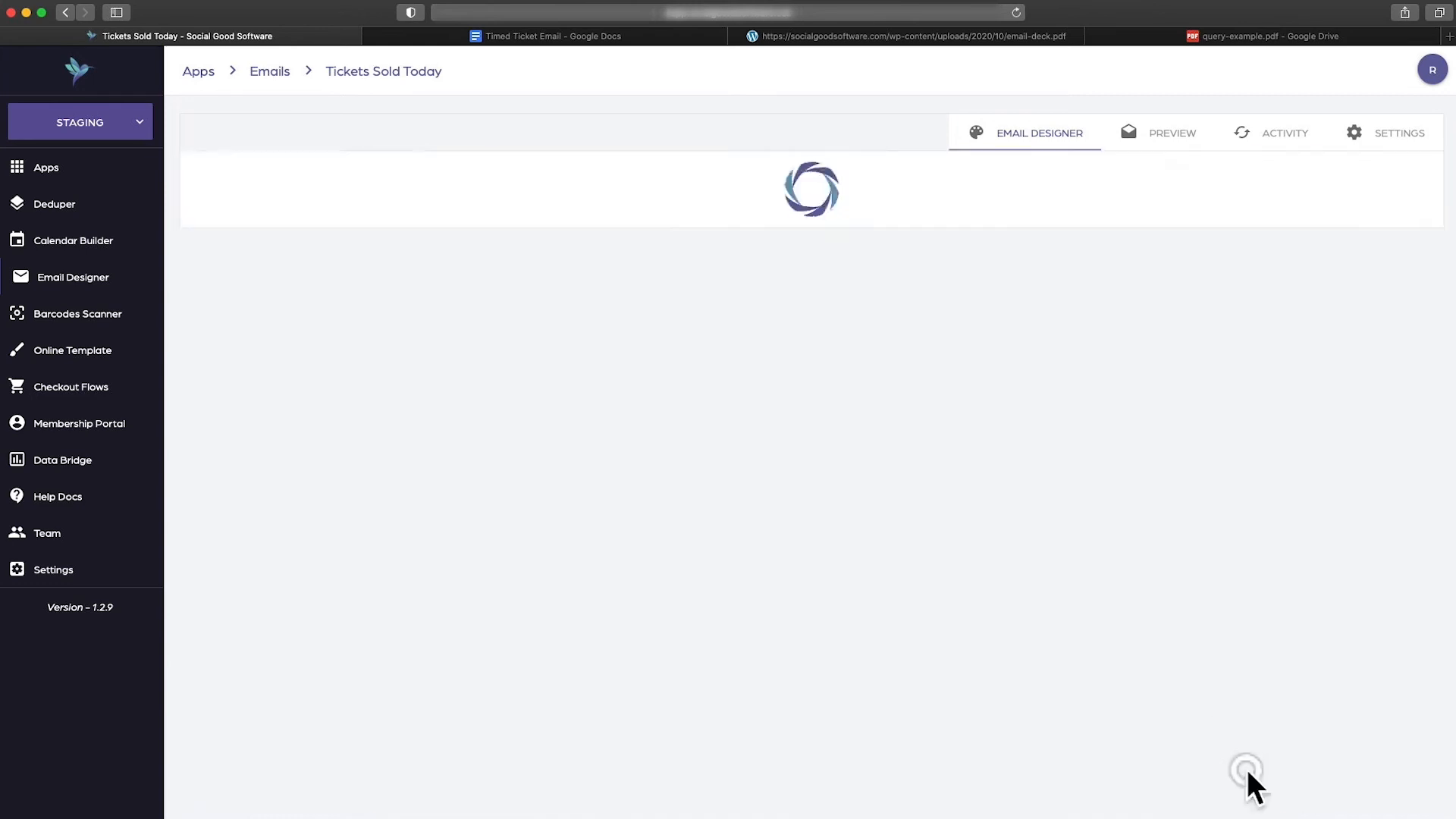
{"action": "left_click", "coordinate": [733, 459]}
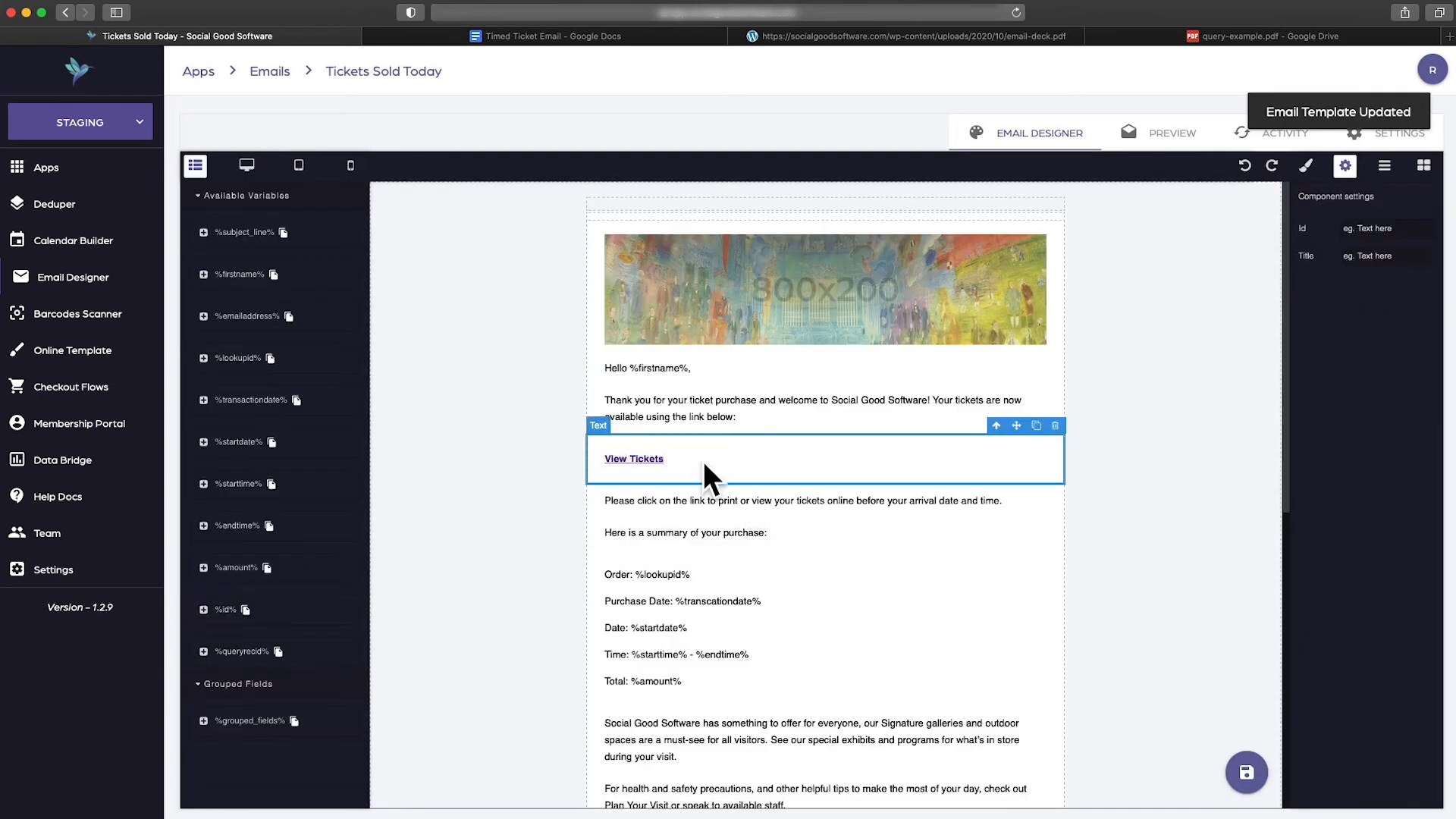
Replace the misspelled Purchase Date variable in the order summary with the copied %transactiondate% variable and save the template
{"action": "left_click", "coordinate": [728, 507]}
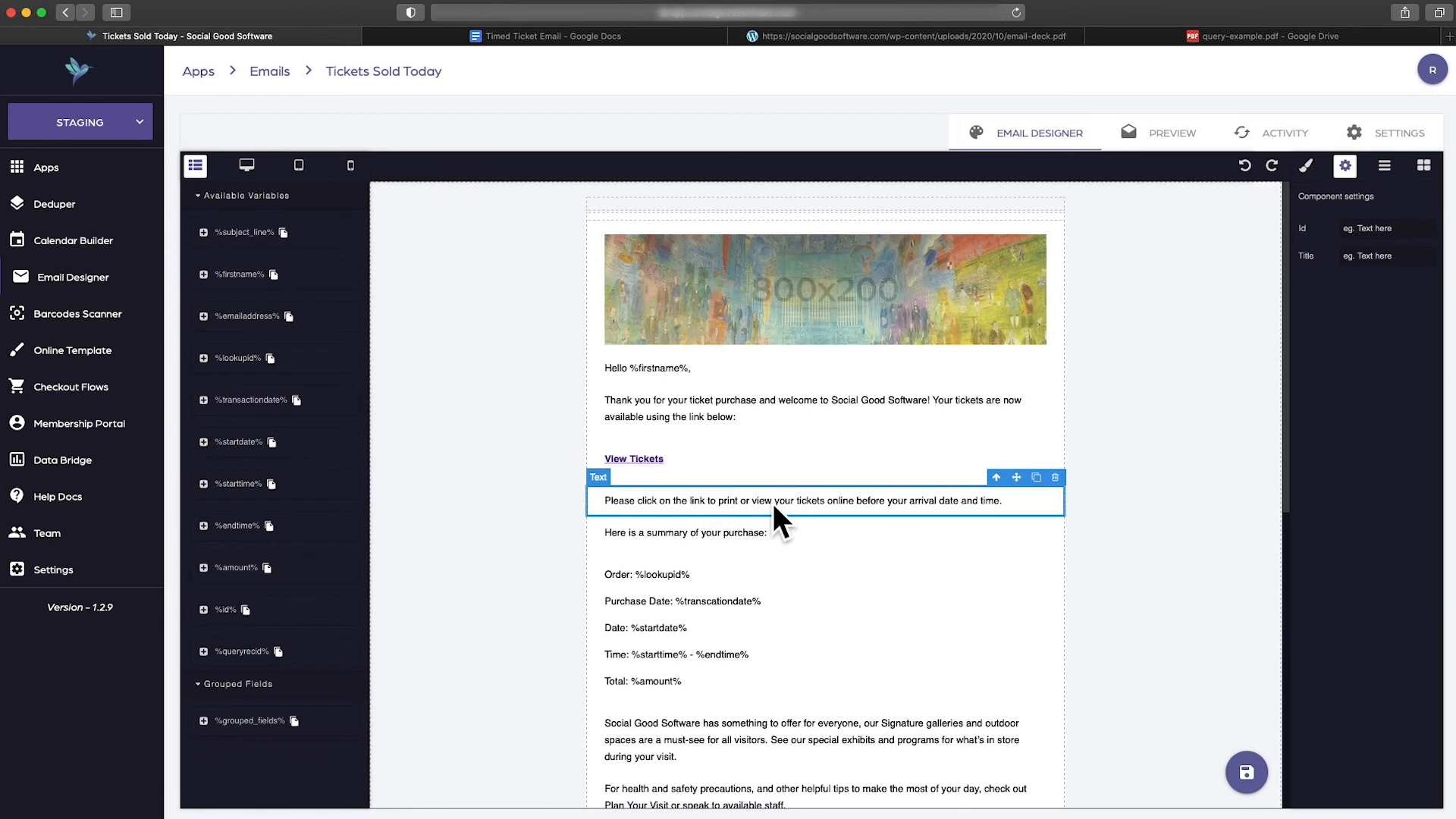
{"action": "scroll", "coordinate": [769, 530], "scroll_direction": "down", "scroll_amount": 2}
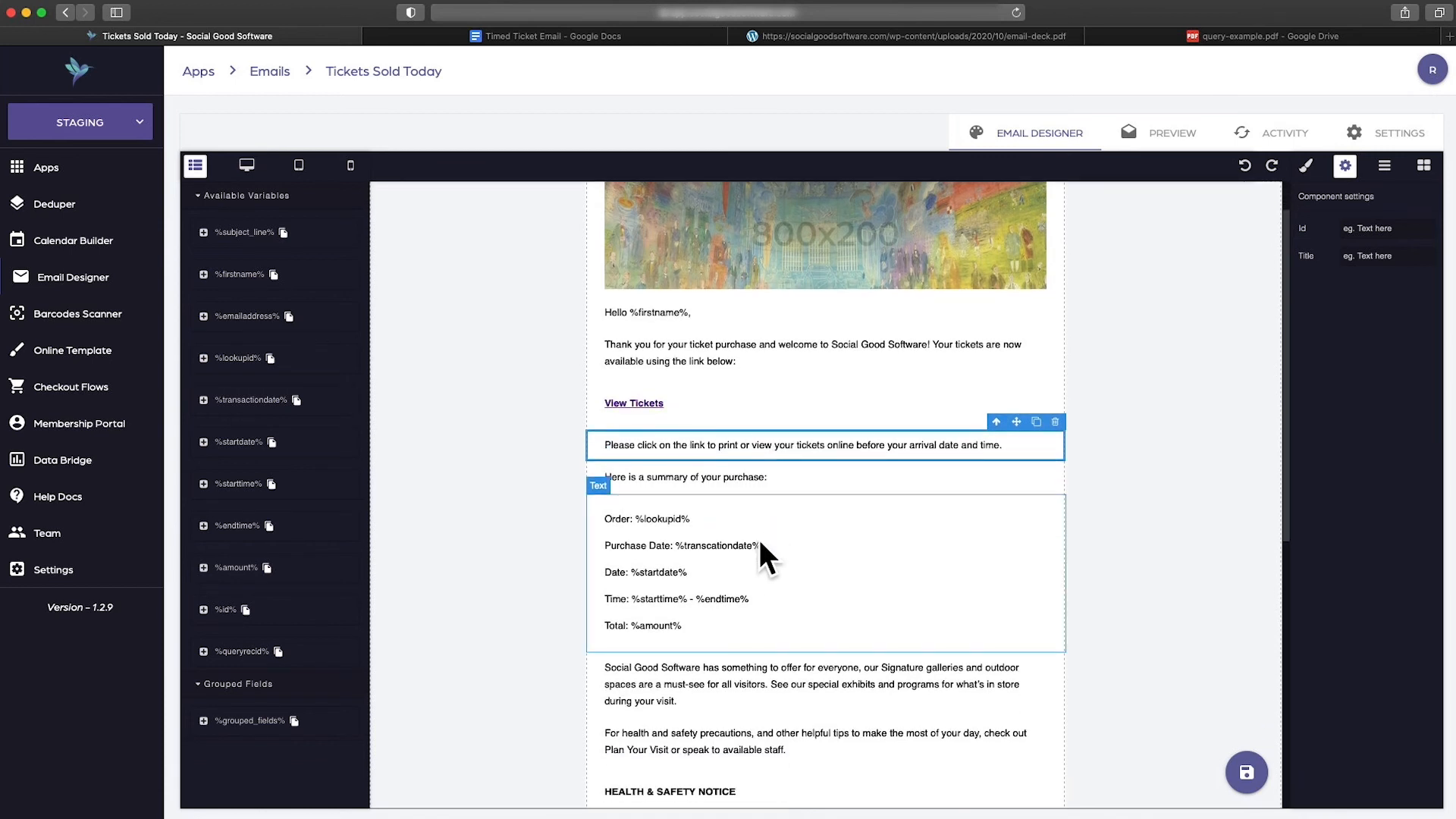
{"action": "double_click", "coordinate": [727, 545]}
{"action": "left_click", "coordinate": [726, 545]}
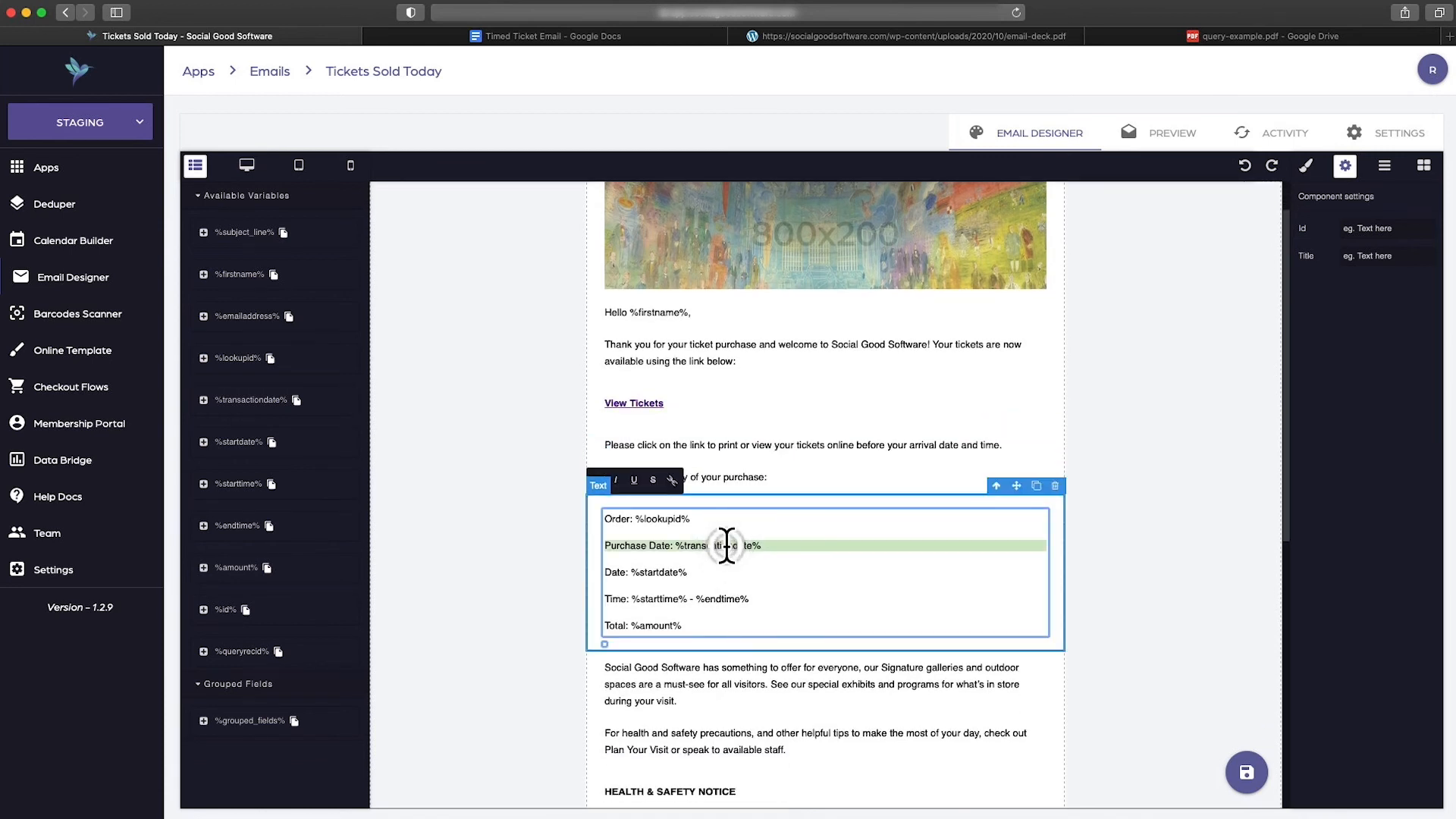
{"action": "left_click", "coordinate": [721, 546]}
{"action": "left_click", "coordinate": [700, 547]}
{"action": "left_click", "coordinate": [762, 571]}
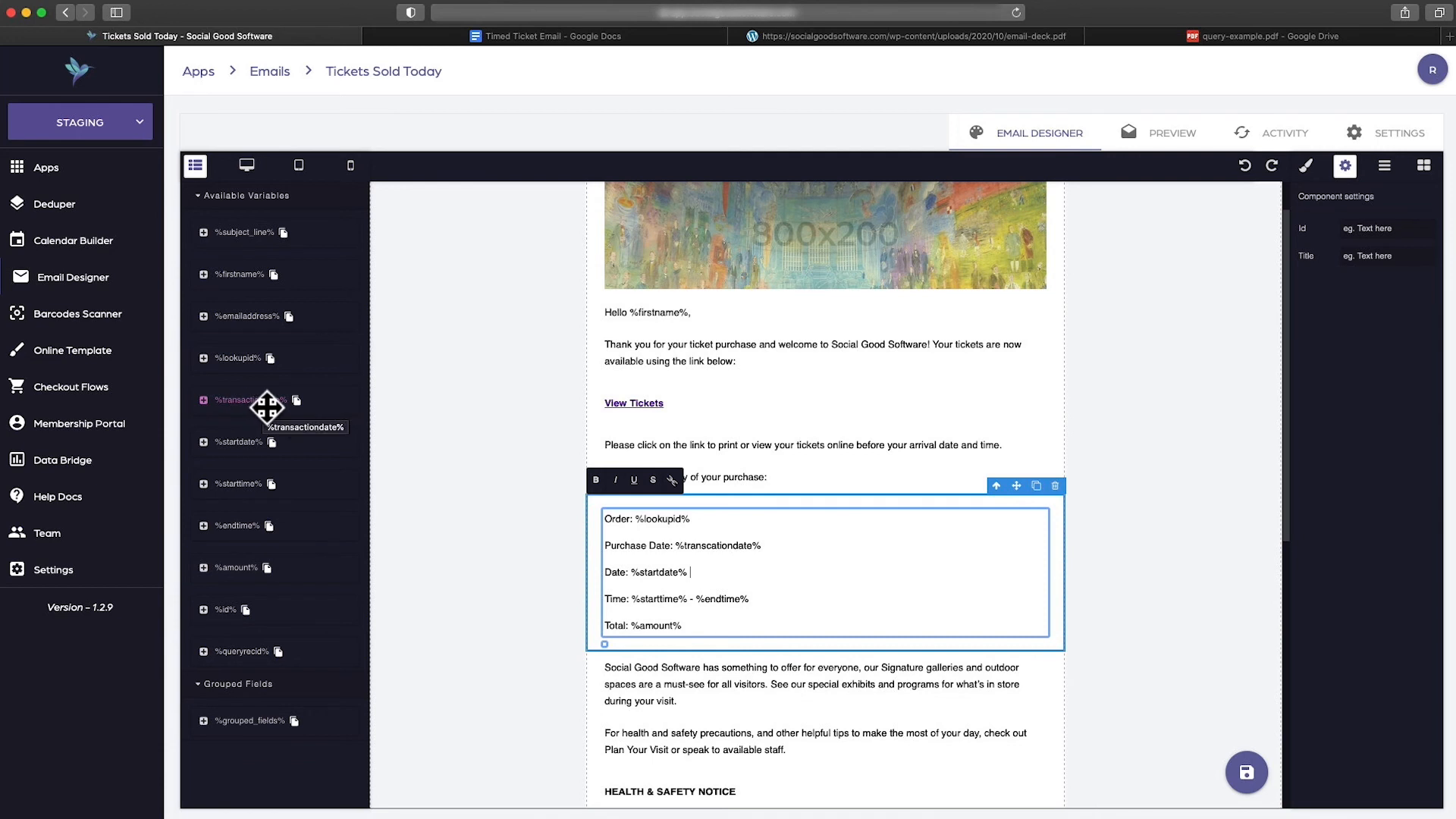
{"action": "left_click", "coordinate": [296, 402]}
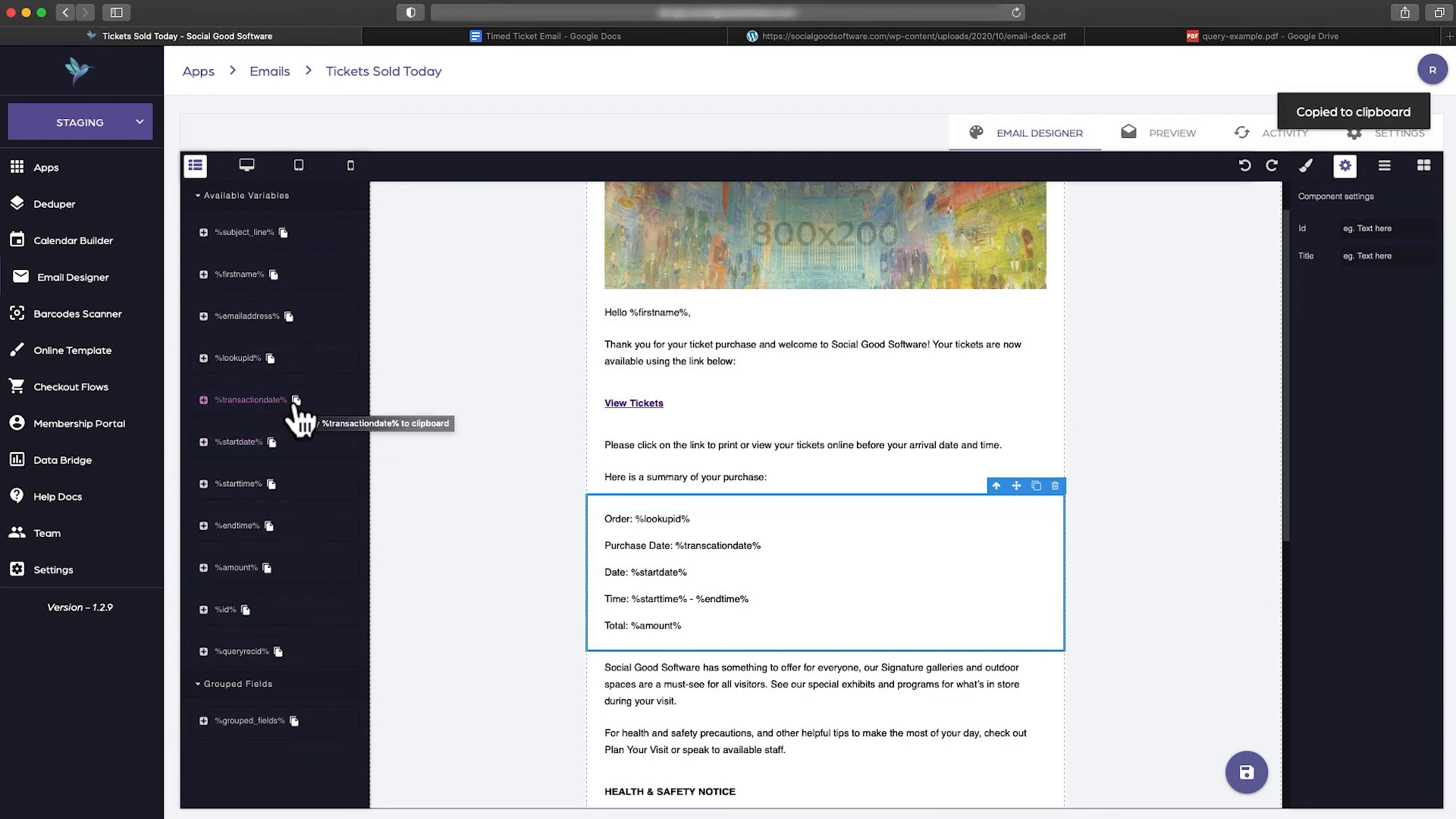
{"action": "double_click", "coordinate": [751, 545]}
{"action": "triple_click", "coordinate": [751, 545]}
{"action": "left_click", "coordinate": [765, 547]}
{"action": "left_click_drag", "start_coordinate": [765, 547], "coordinate": [678, 546]}
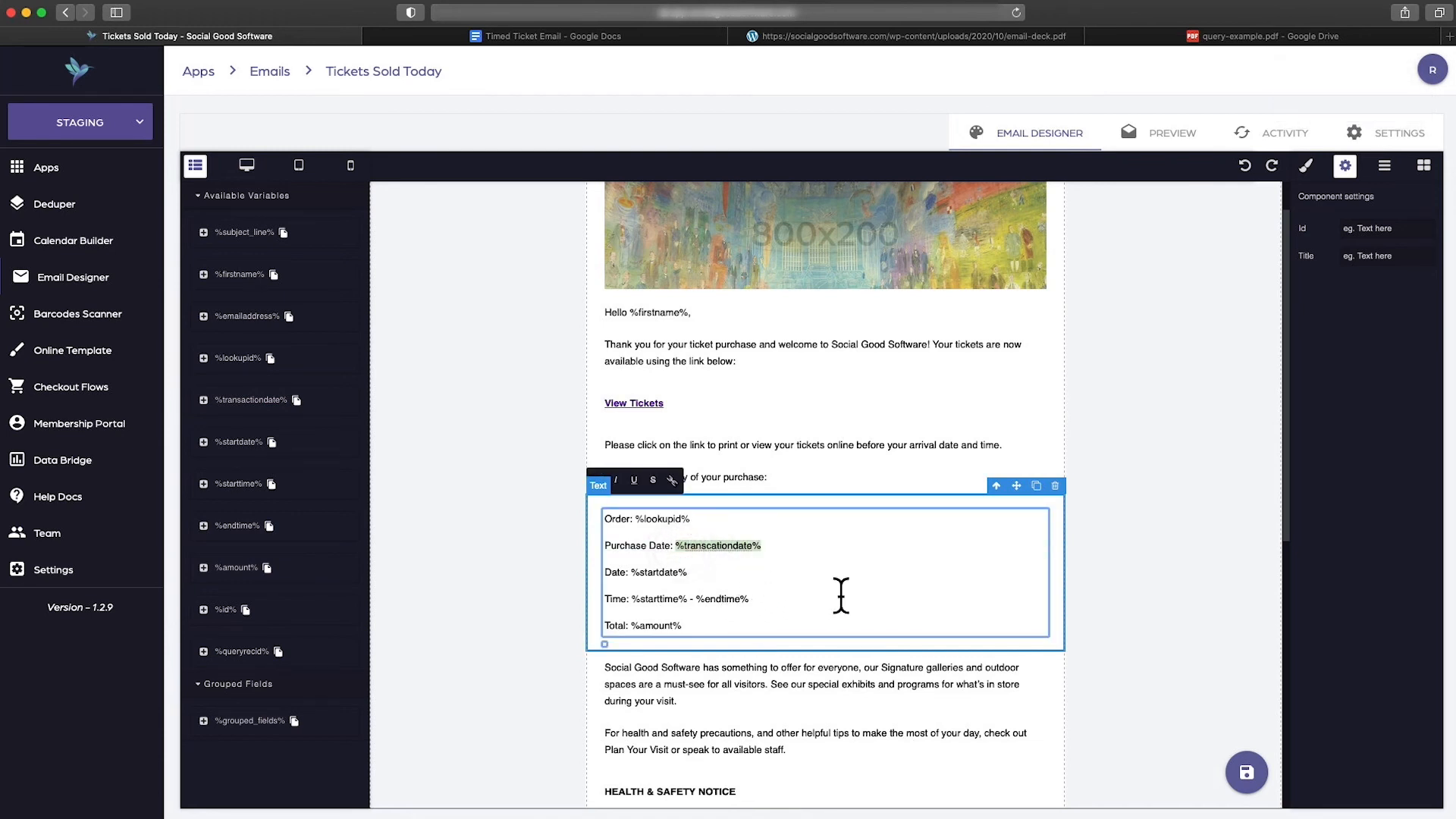
{"action": "key", "text": "BackSpace"}
{"action": "key", "text": "super+v"}
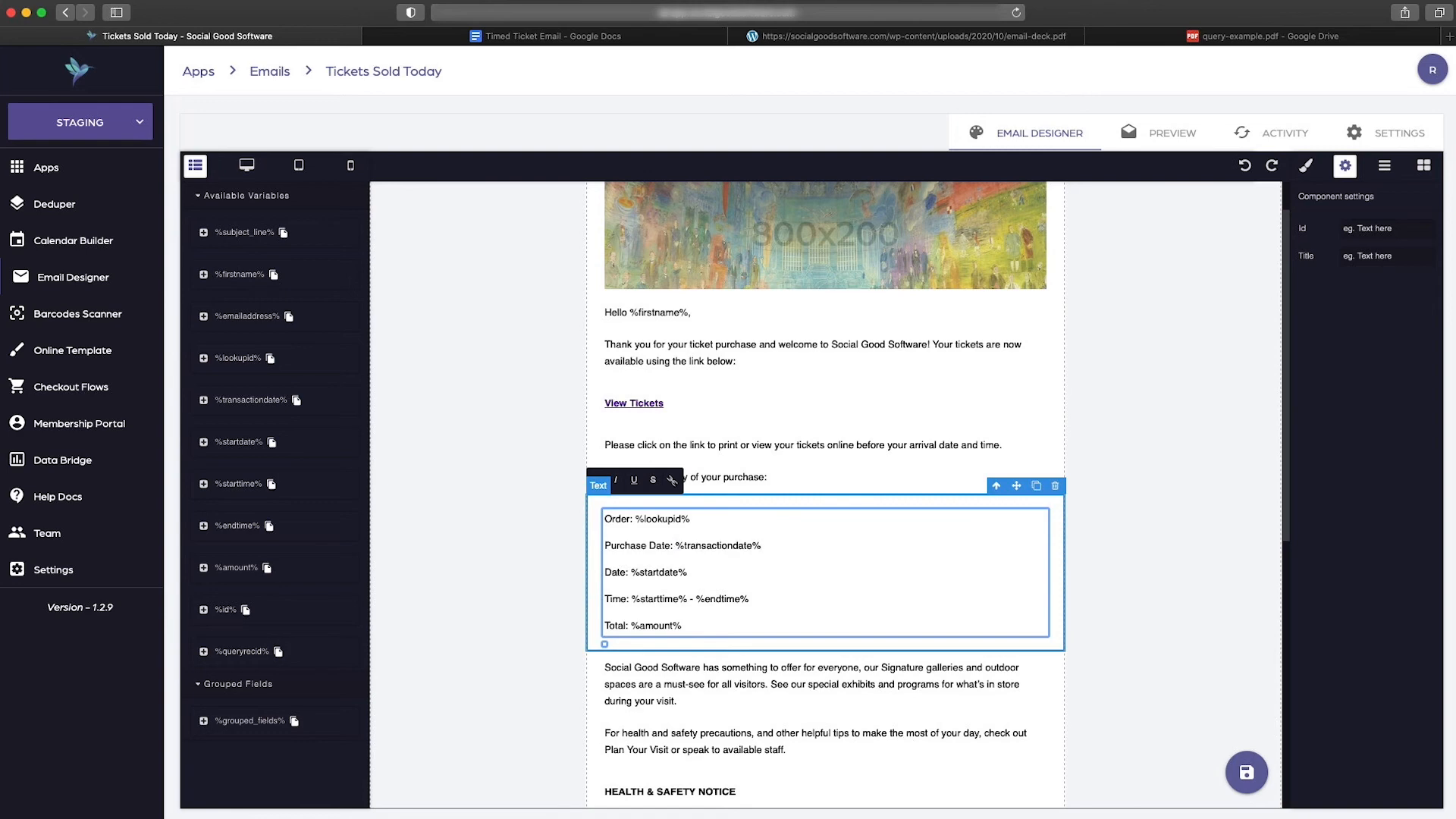
{"action": "left_click", "coordinate": [1248, 774]}
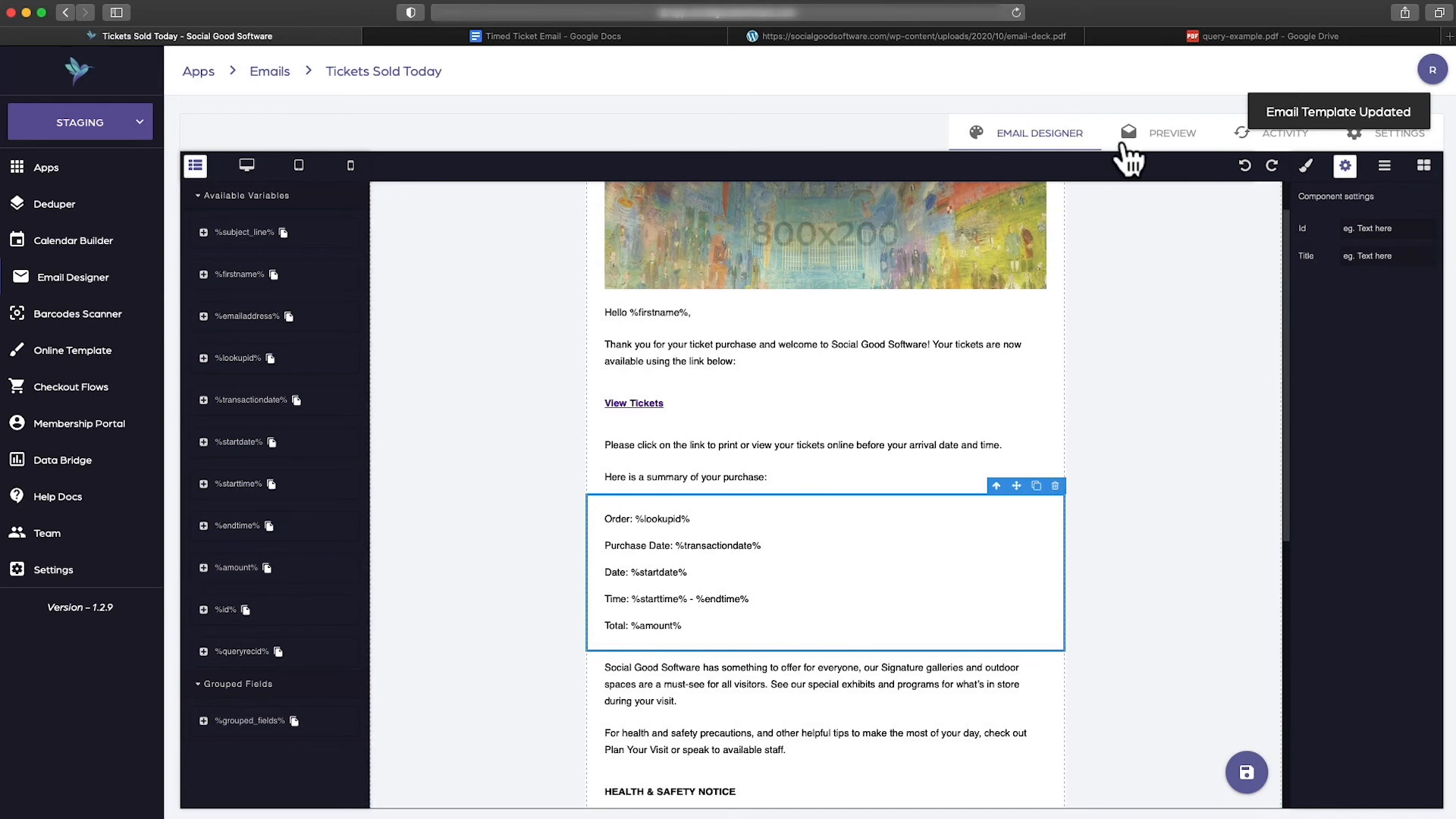
Preview the updated email and examine the purchase date, View Tickets link, body text and footer
{"action": "left_click", "coordinate": [1133, 137]}
{"action": "left_click", "coordinate": [476, 240]}
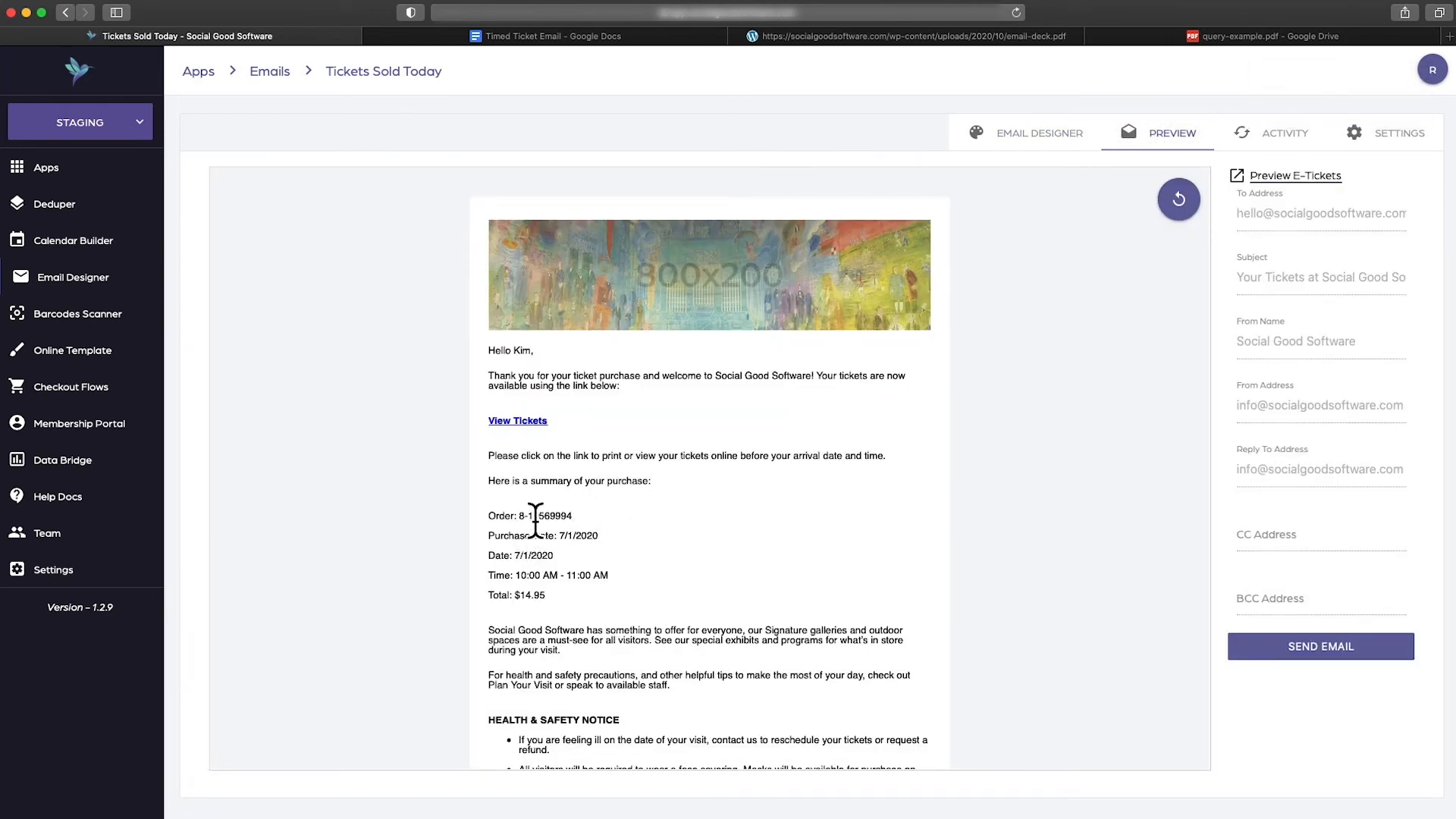
{"action": "left_click_drag", "start_coordinate": [560, 535], "coordinate": [600, 537]}
{"action": "scroll", "coordinate": [661, 576], "scroll_direction": "down", "scroll_amount": 5}
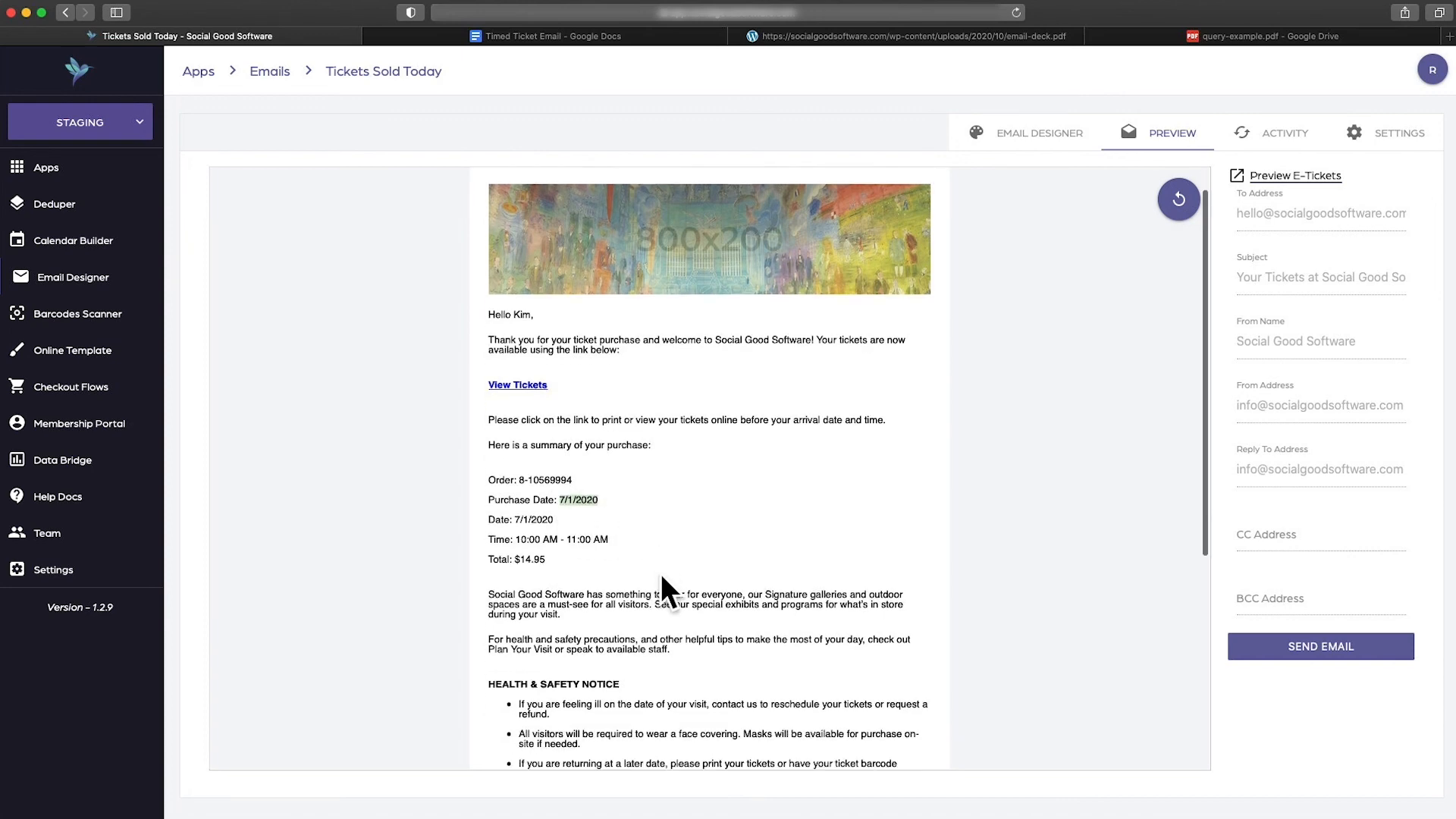
{"action": "scroll", "coordinate": [660, 575], "scroll_direction": "down", "scroll_amount": 6}
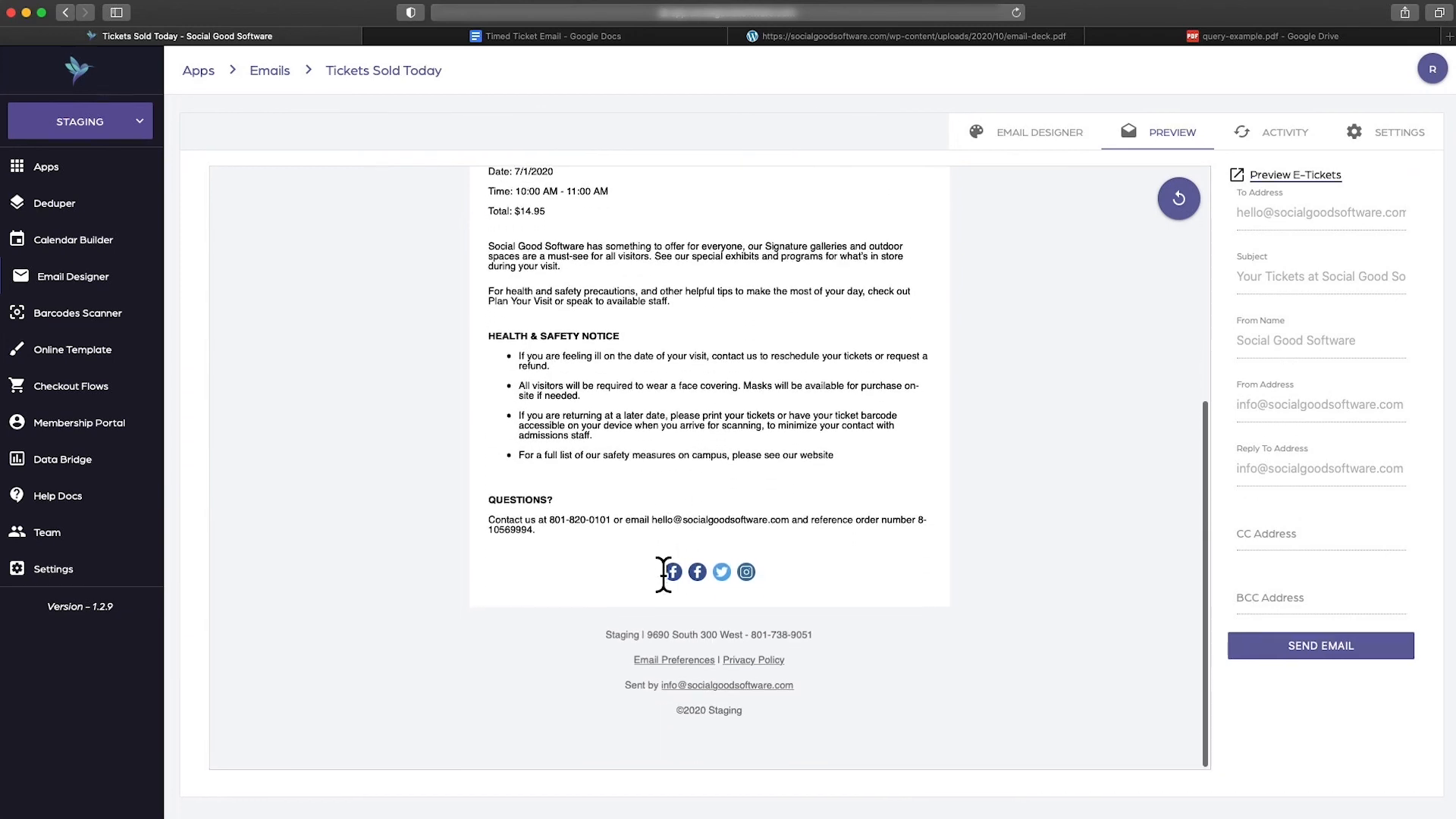
{"action": "scroll", "coordinate": [666, 577], "scroll_direction": "up", "scroll_amount": 7}
{"action": "scroll", "coordinate": [664, 574], "scroll_direction": "up", "scroll_amount": 3}
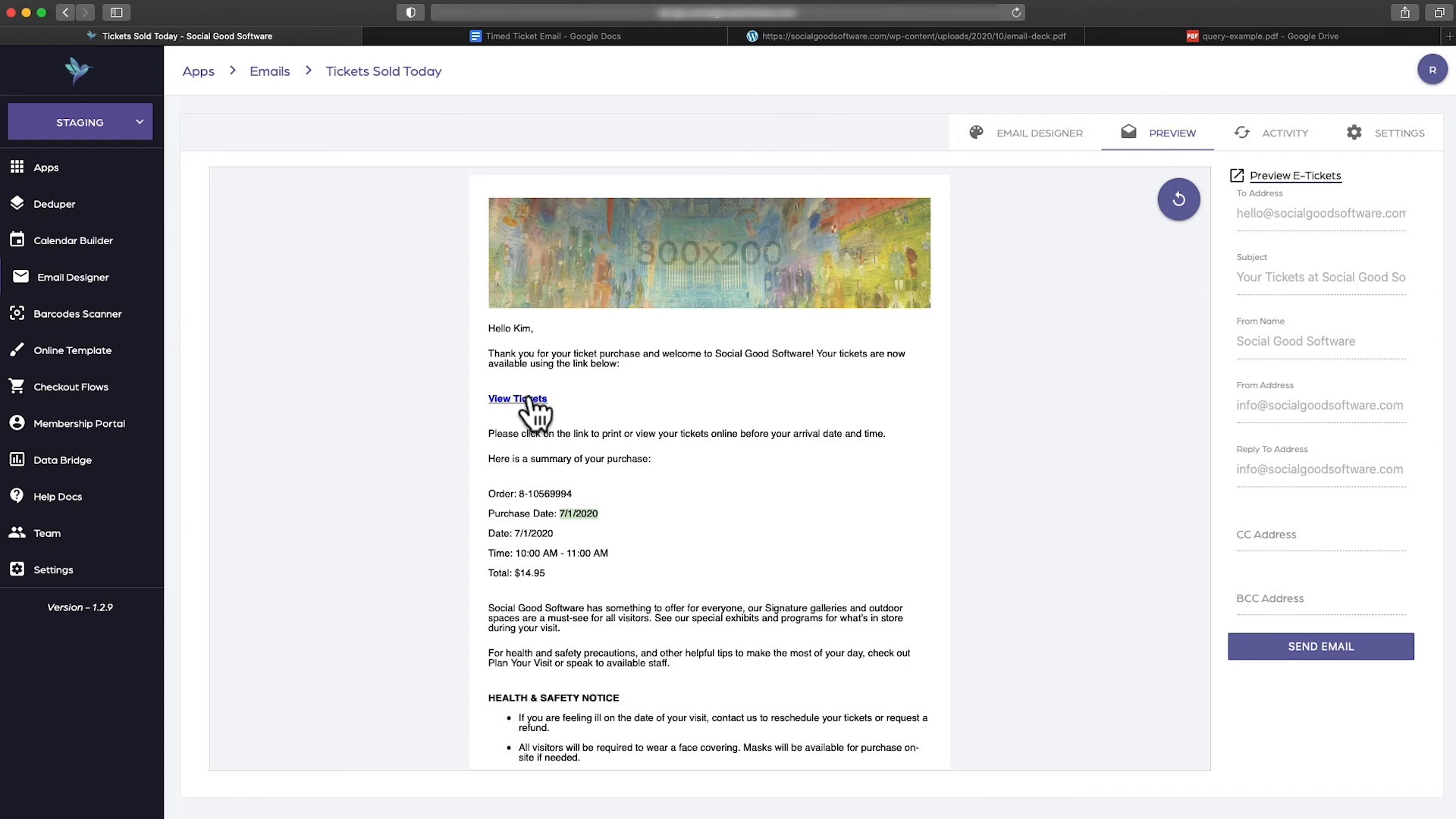
{"action": "scroll", "coordinate": [616, 379], "scroll_direction": "down", "scroll_amount": 2}
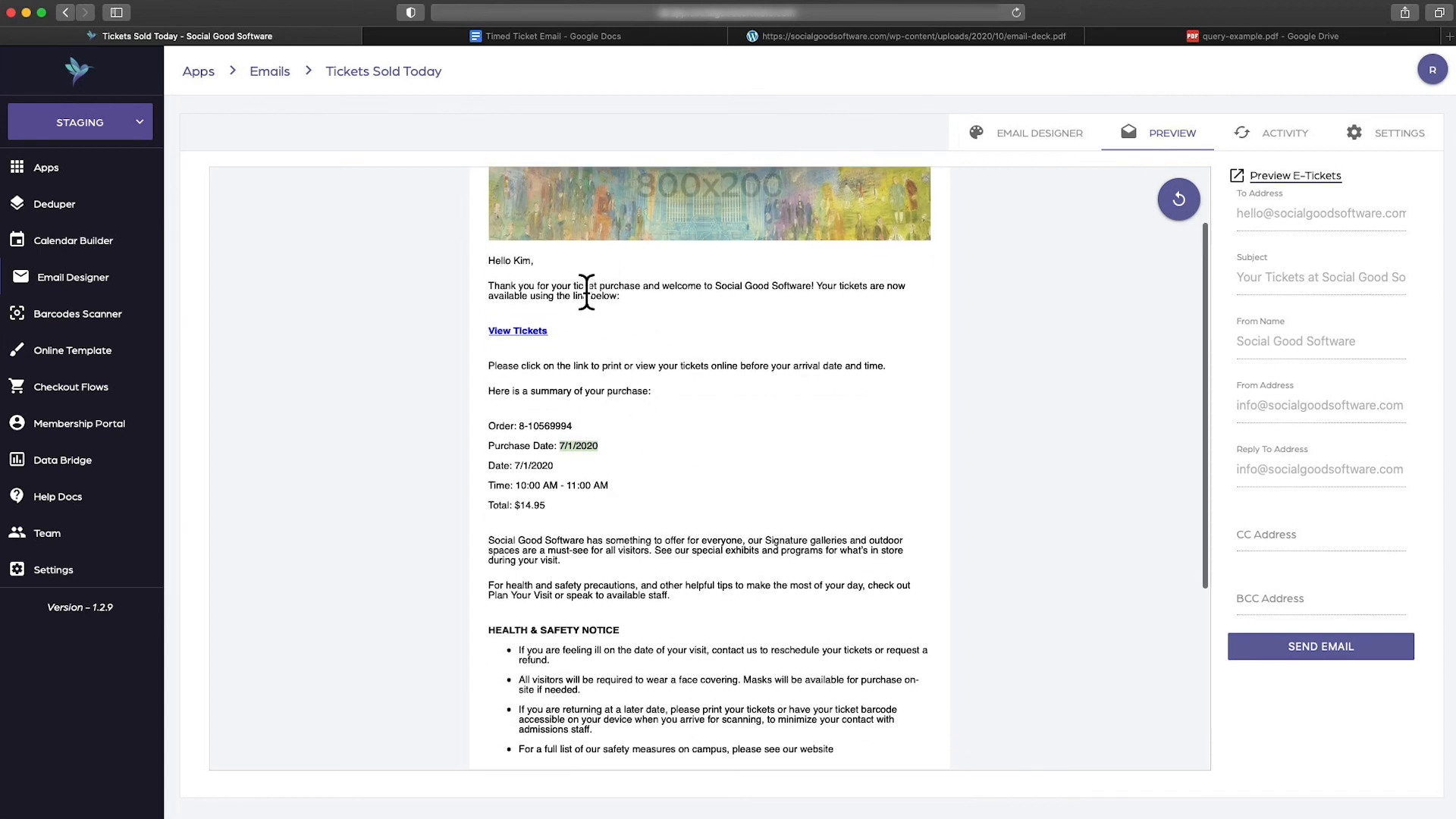
{"action": "scroll", "coordinate": [752, 488], "scroll_direction": "down", "scroll_amount": 5}
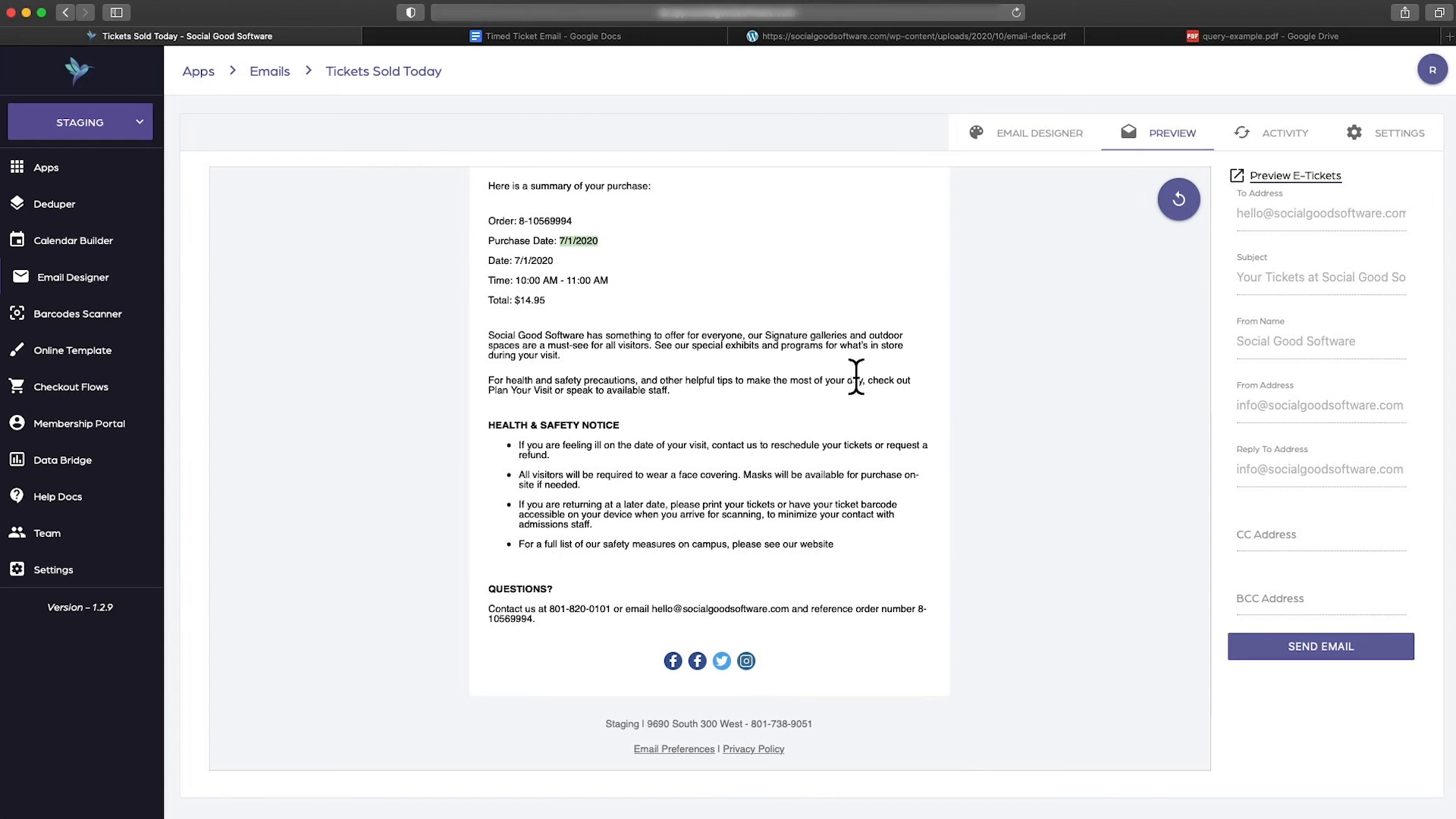
Return to the Email Designer and increase the line height of the thank-you paragraph above the View Tickets link
{"action": "left_click", "coordinate": [1048, 135]}
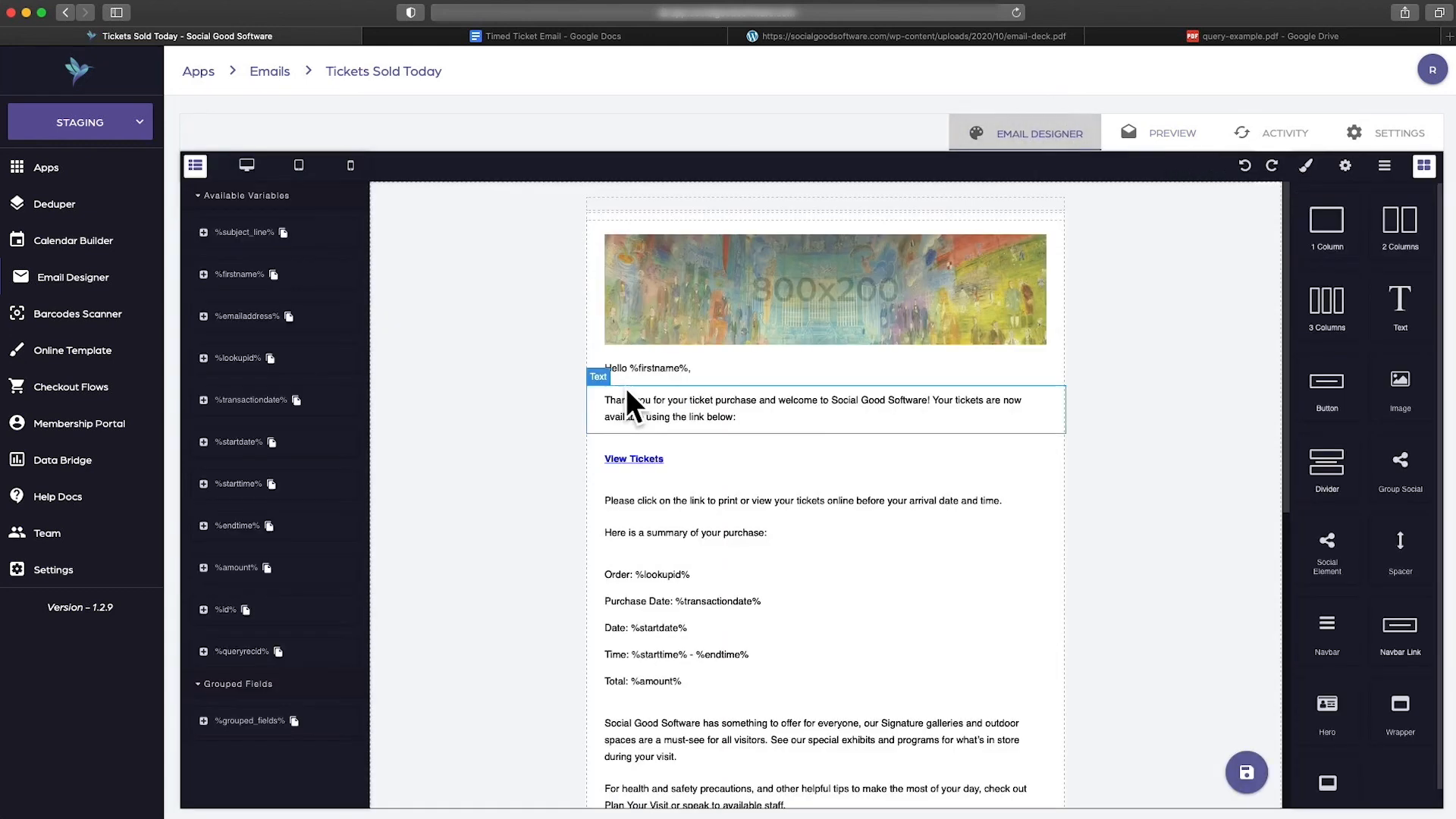
{"action": "left_click", "coordinate": [848, 423]}
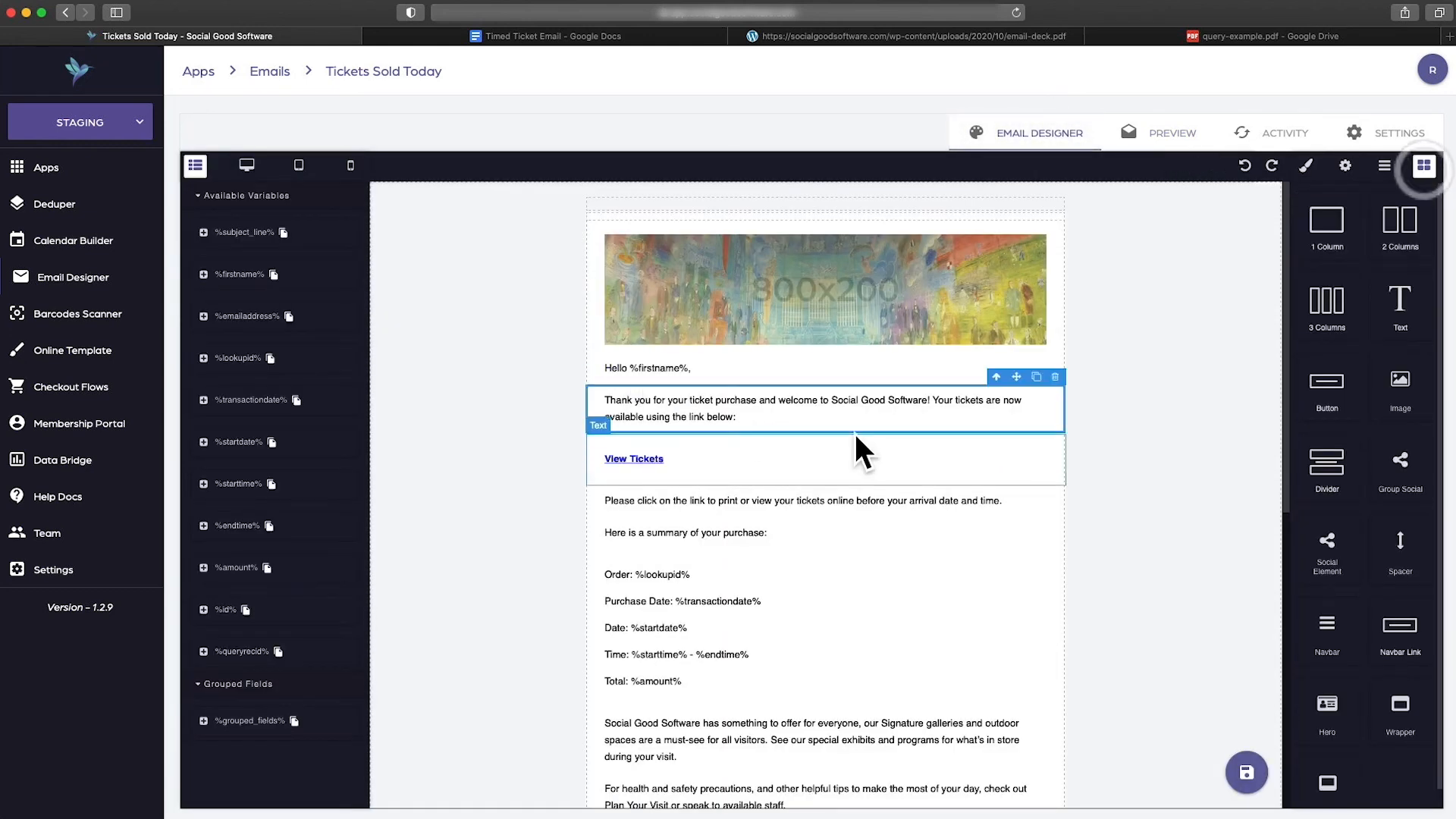
{"action": "triple_click", "coordinate": [710, 416]}
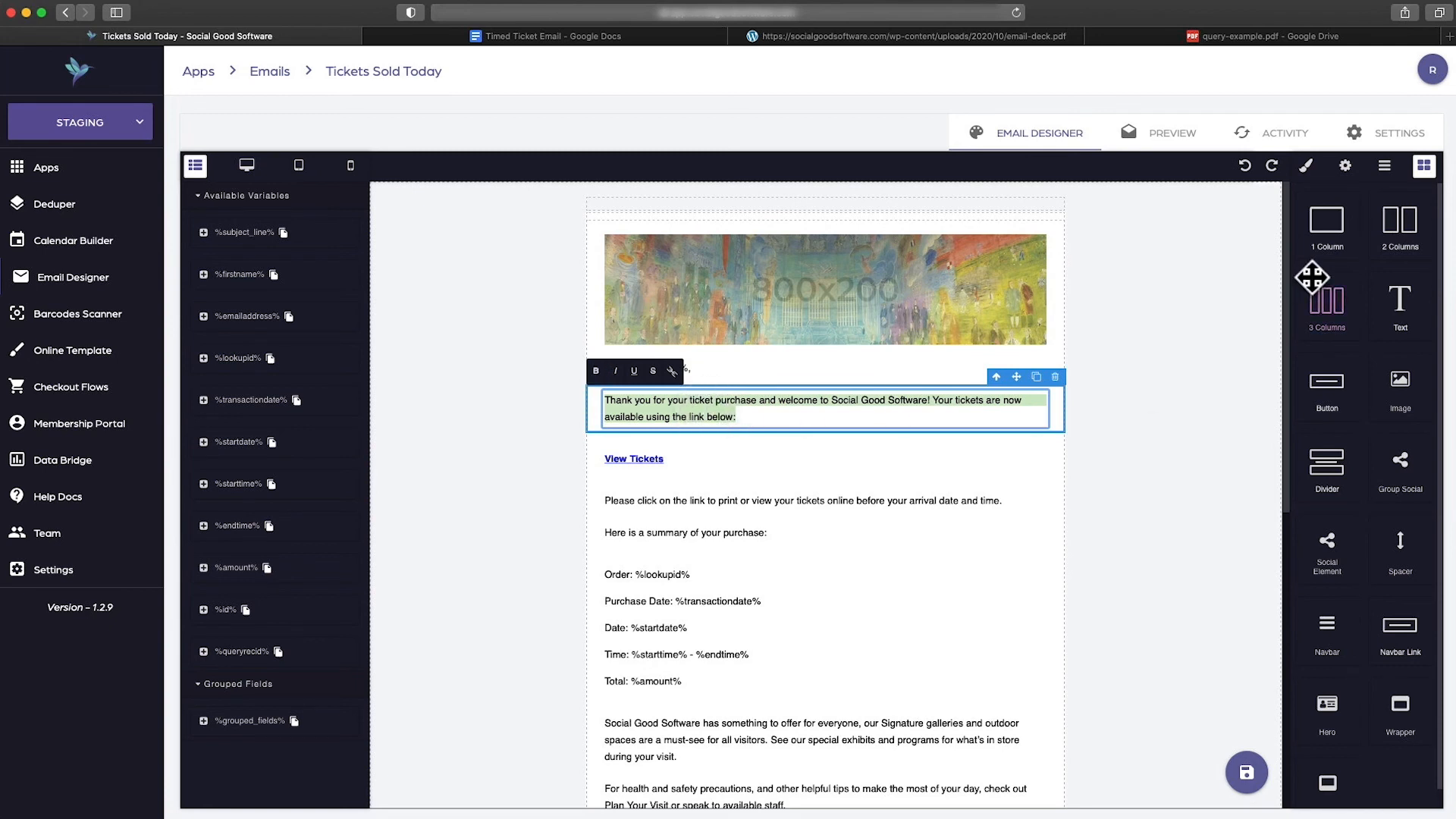
{"action": "left_click", "coordinate": [1305, 166]}
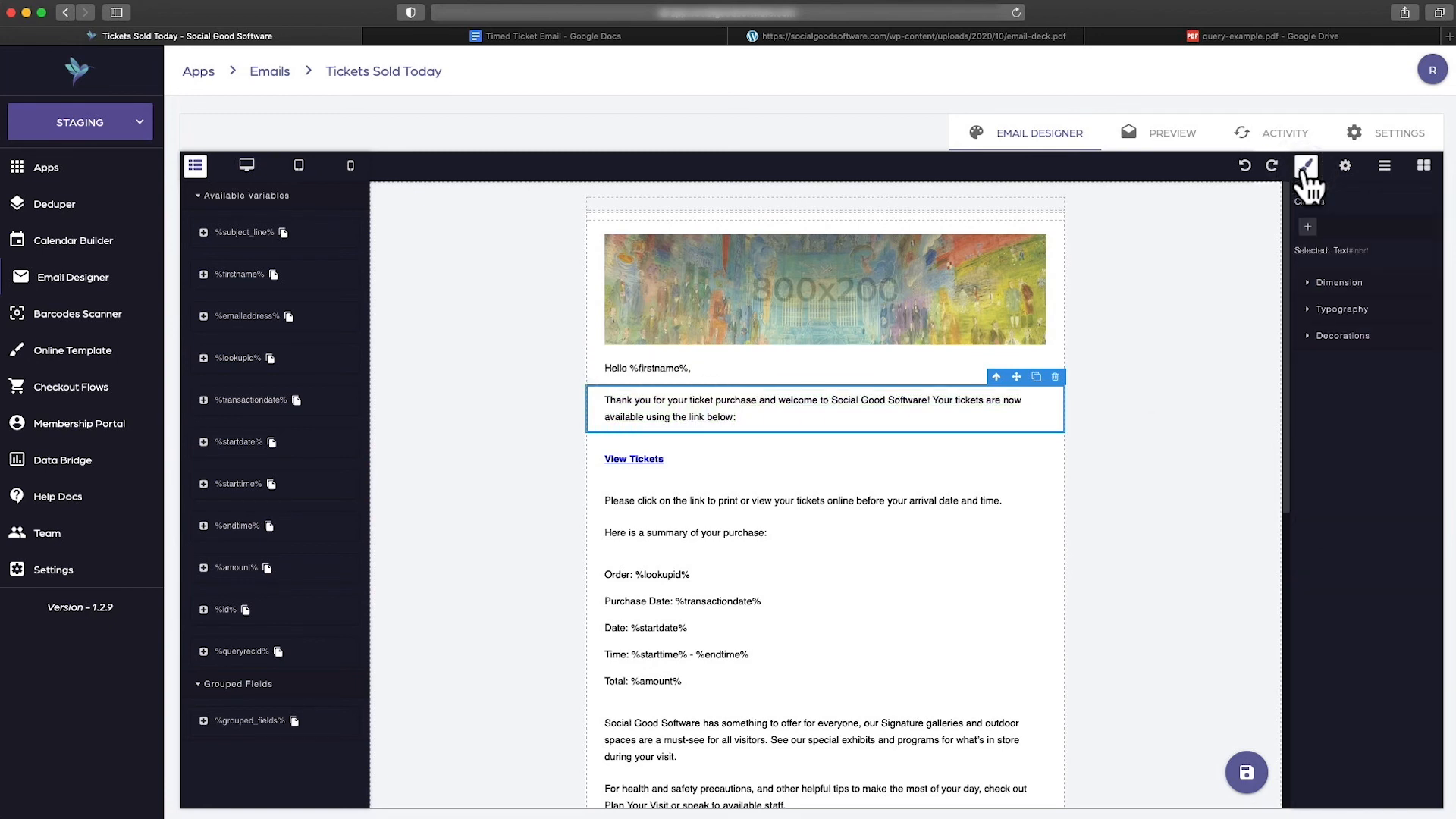
{"action": "left_click", "coordinate": [1323, 310]}
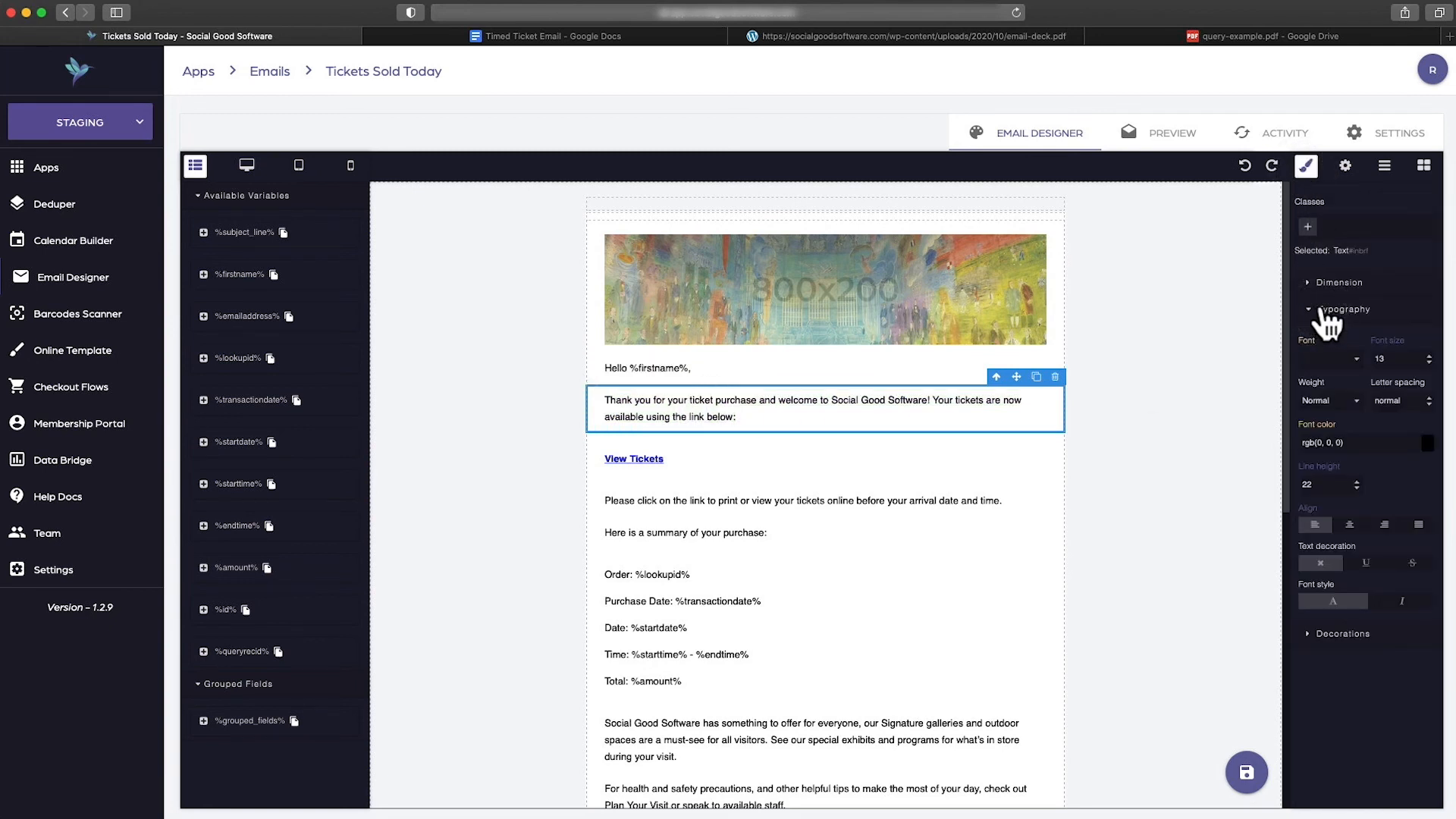
{"action": "double_click", "coordinate": [1321, 484]}
{"action": "type", "text": "2"}
{"action": "left_click", "coordinate": [1163, 501]}
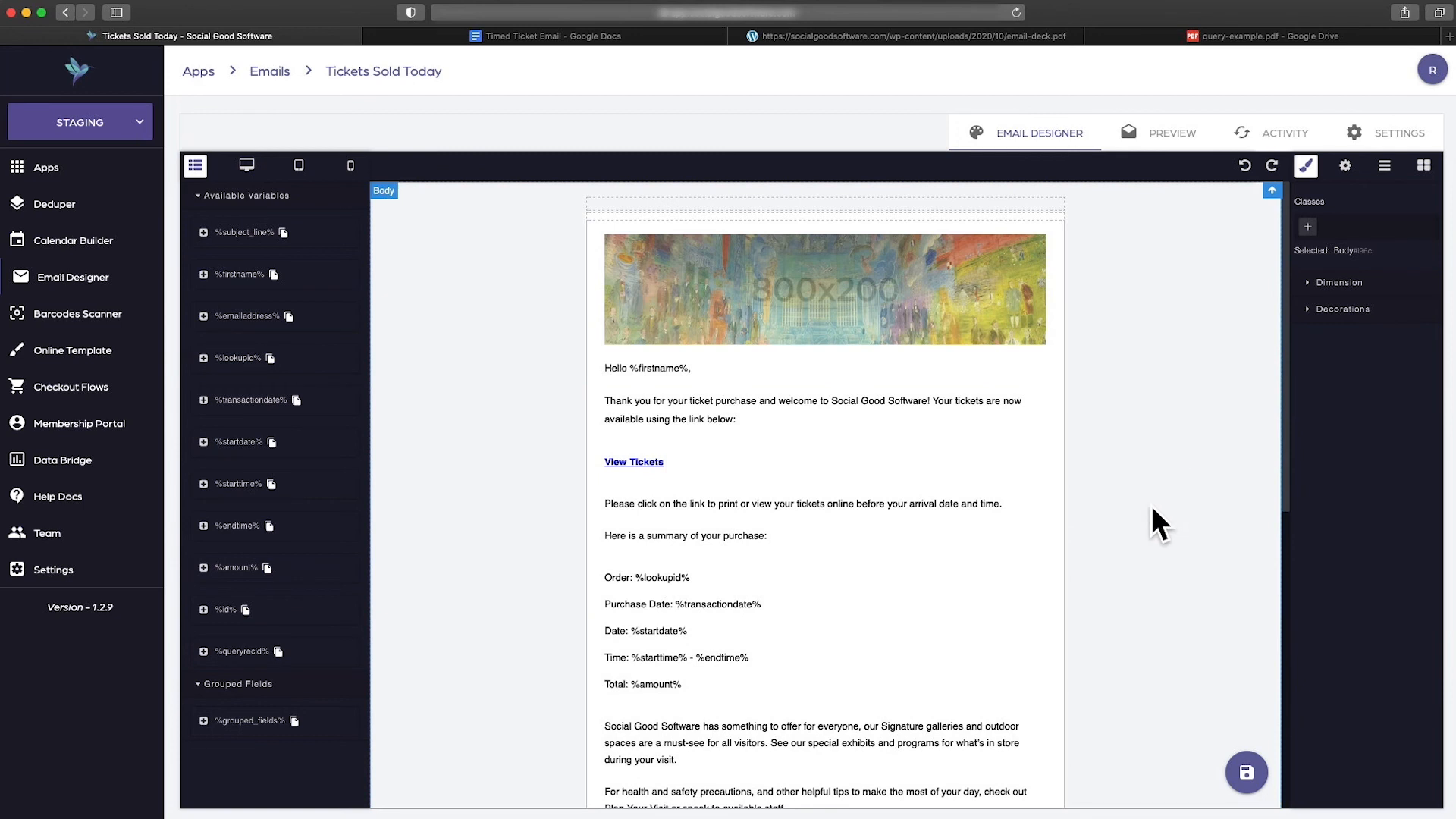
Set the line height of the paragraph starting "Social Good Software has something to offer for everyone" to 24
{"action": "scroll", "coordinate": [815, 527], "scroll_direction": "down", "scroll_amount": 3}
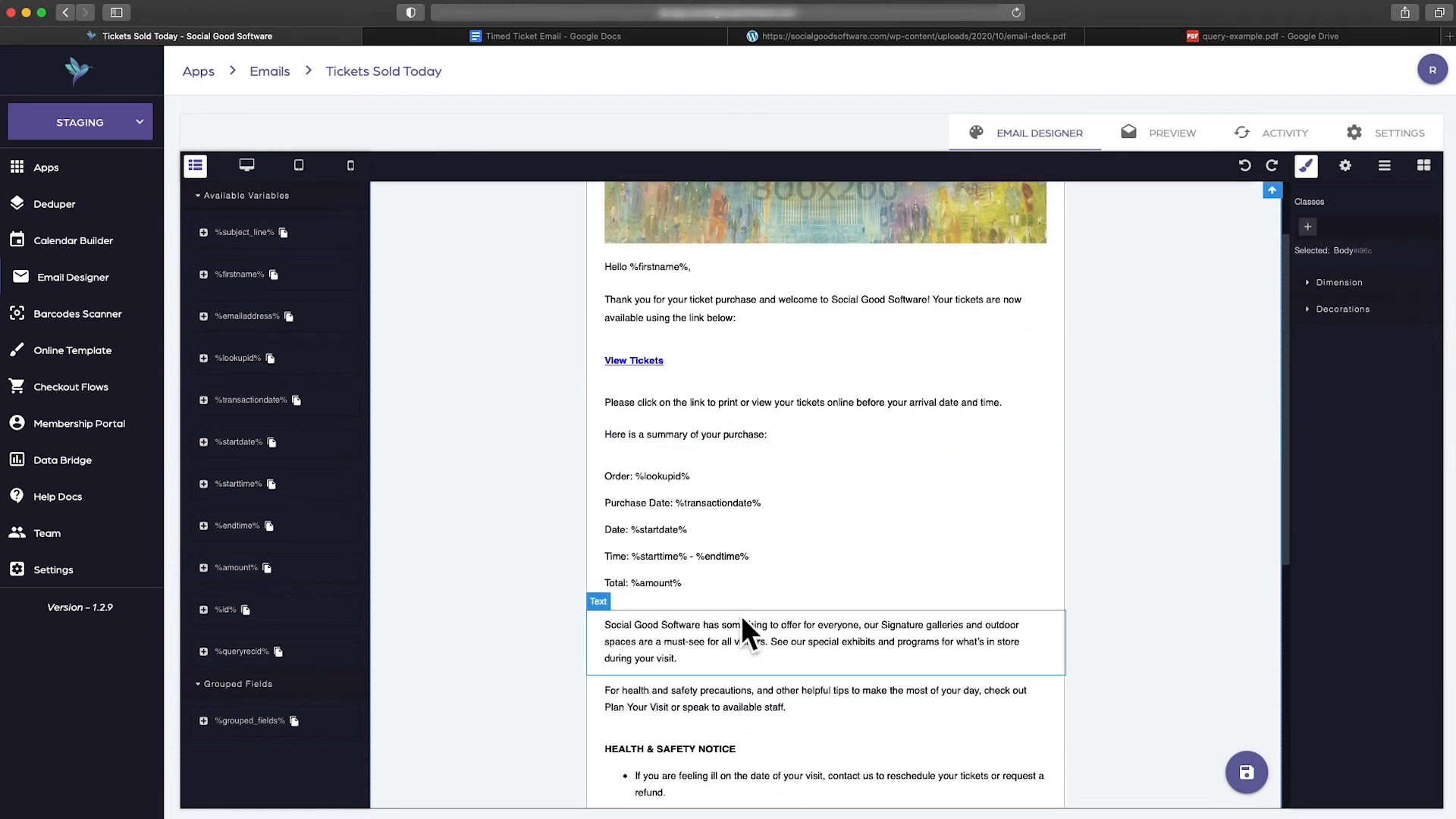
{"action": "left_click", "coordinate": [735, 625]}
{"action": "triple_click", "coordinate": [735, 623]}
{"action": "double_click", "coordinate": [1326, 483]}
{"action": "type", "text": "24"}
{"action": "left_click", "coordinate": [1112, 572]}
Set the line height of the paragraph starting "For health and safety precautions" to 24
{"action": "scroll", "coordinate": [910, 602], "scroll_direction": "down", "scroll_amount": 3}
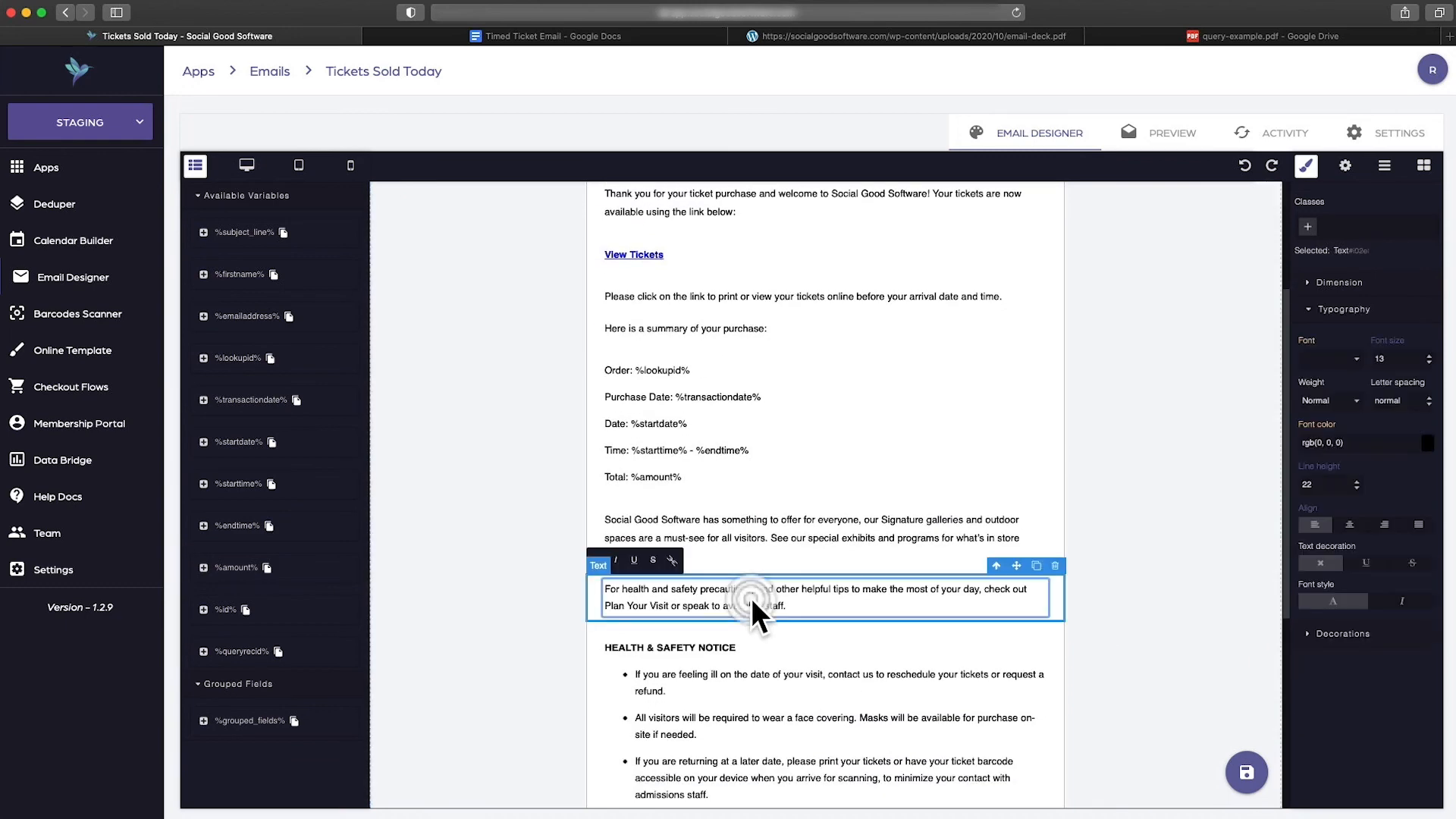
{"action": "triple_click", "coordinate": [751, 598]}
{"action": "double_click", "coordinate": [1326, 484]}
{"action": "type", "text": "24"}
{"action": "left_click", "coordinate": [1154, 537]}
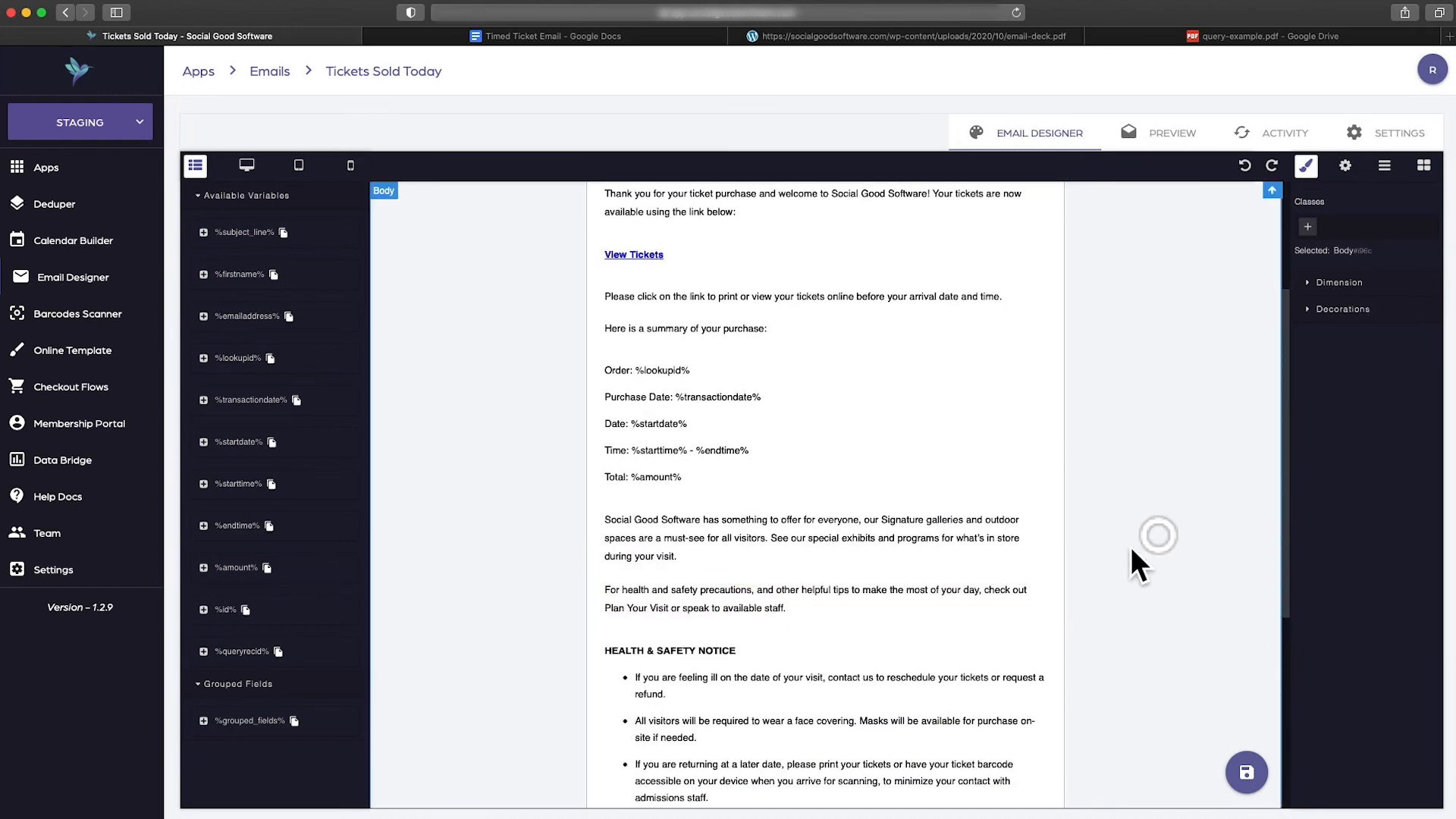
Set the line height of the Health & Safety Notice text block, including its bullet list, to 24
{"action": "scroll", "coordinate": [950, 616], "scroll_direction": "down", "scroll_amount": 2}
{"action": "scroll", "coordinate": [834, 607], "scroll_direction": "down", "scroll_amount": 3}
{"action": "triple_click", "coordinate": [664, 471]}
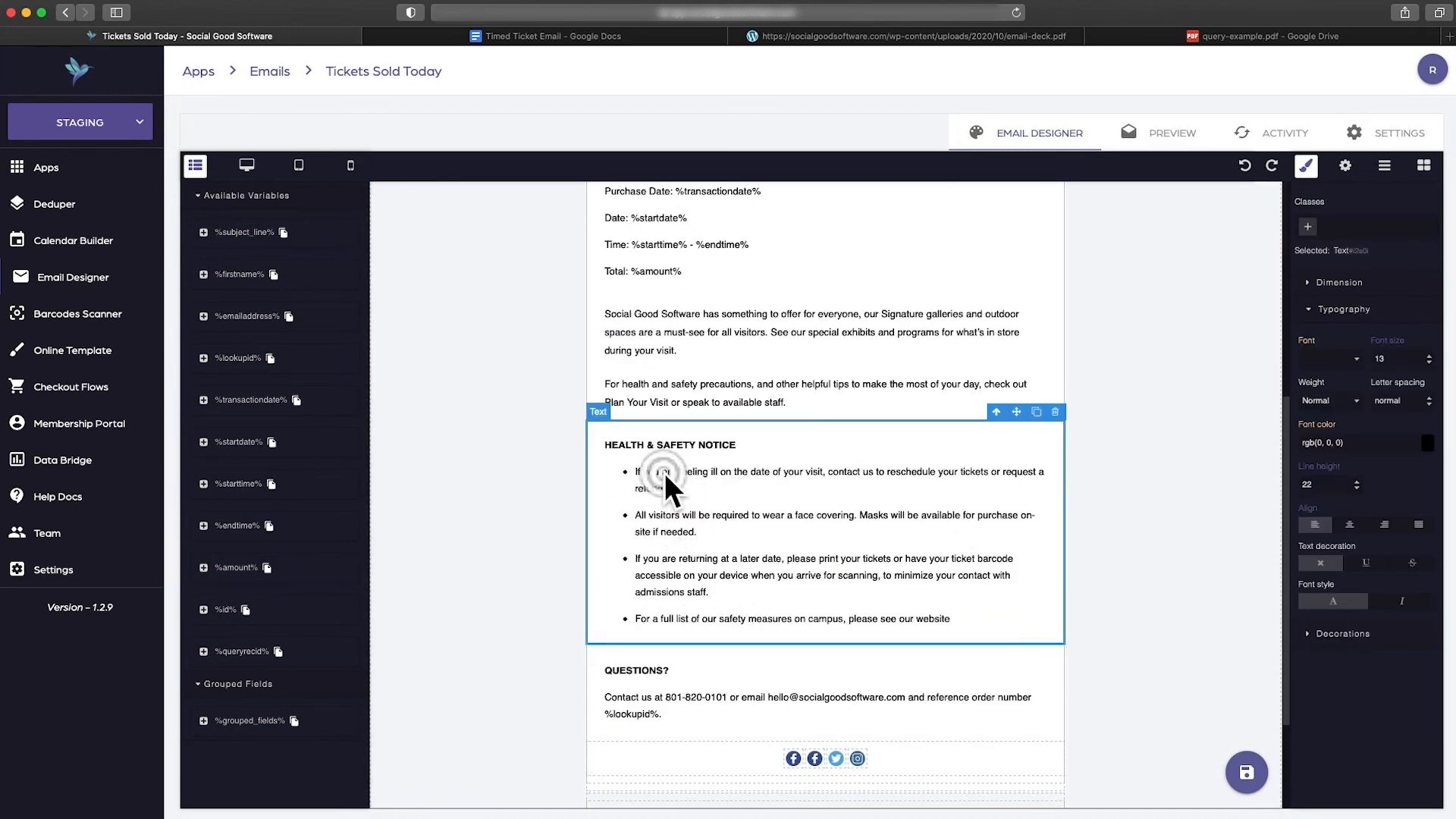
{"action": "double_click", "coordinate": [1324, 484]}
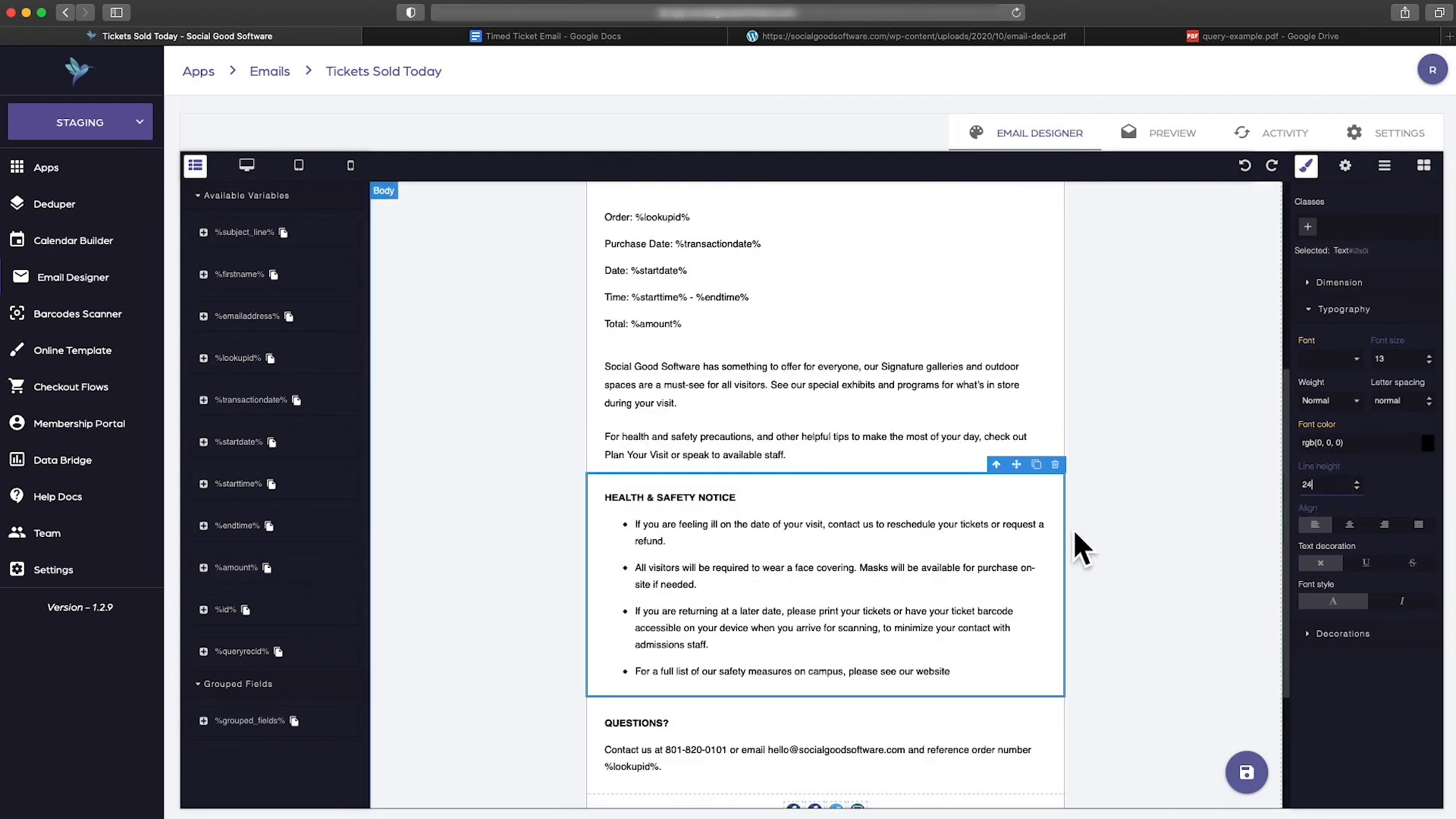
{"action": "triple_click", "coordinate": [690, 573]}
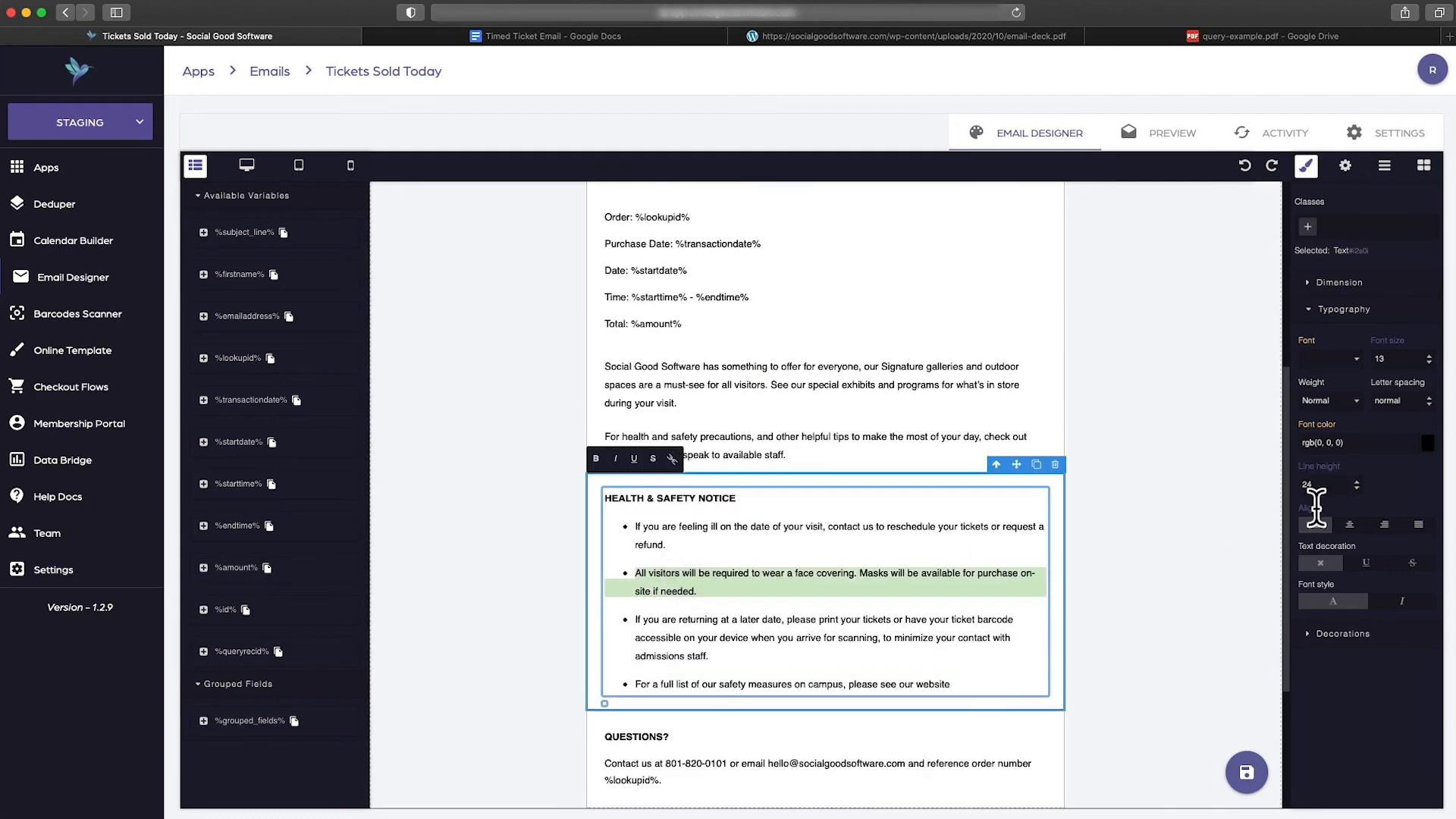
{"action": "triple_click", "coordinate": [692, 641]}
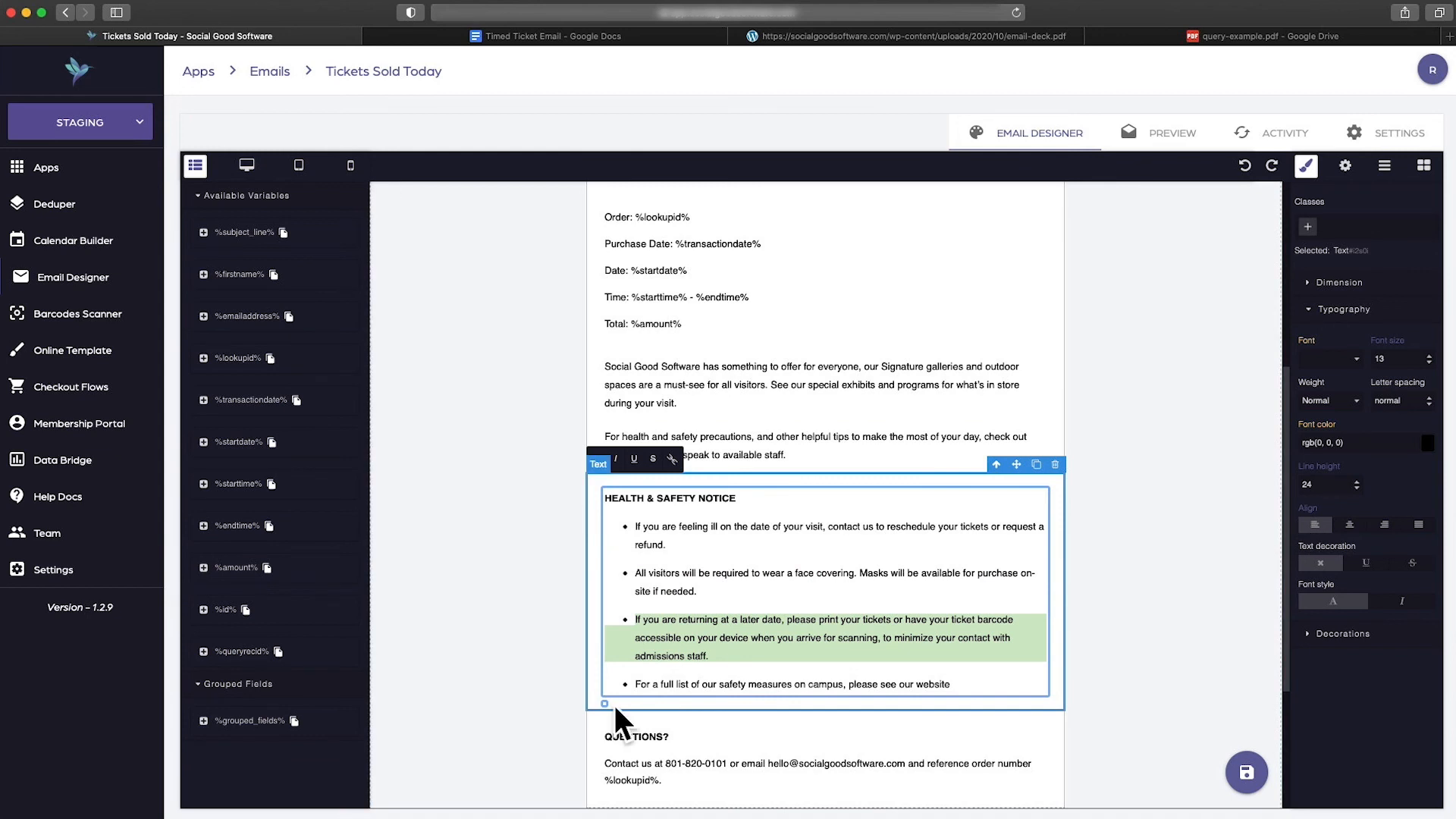
{"action": "triple_click", "coordinate": [713, 687]}
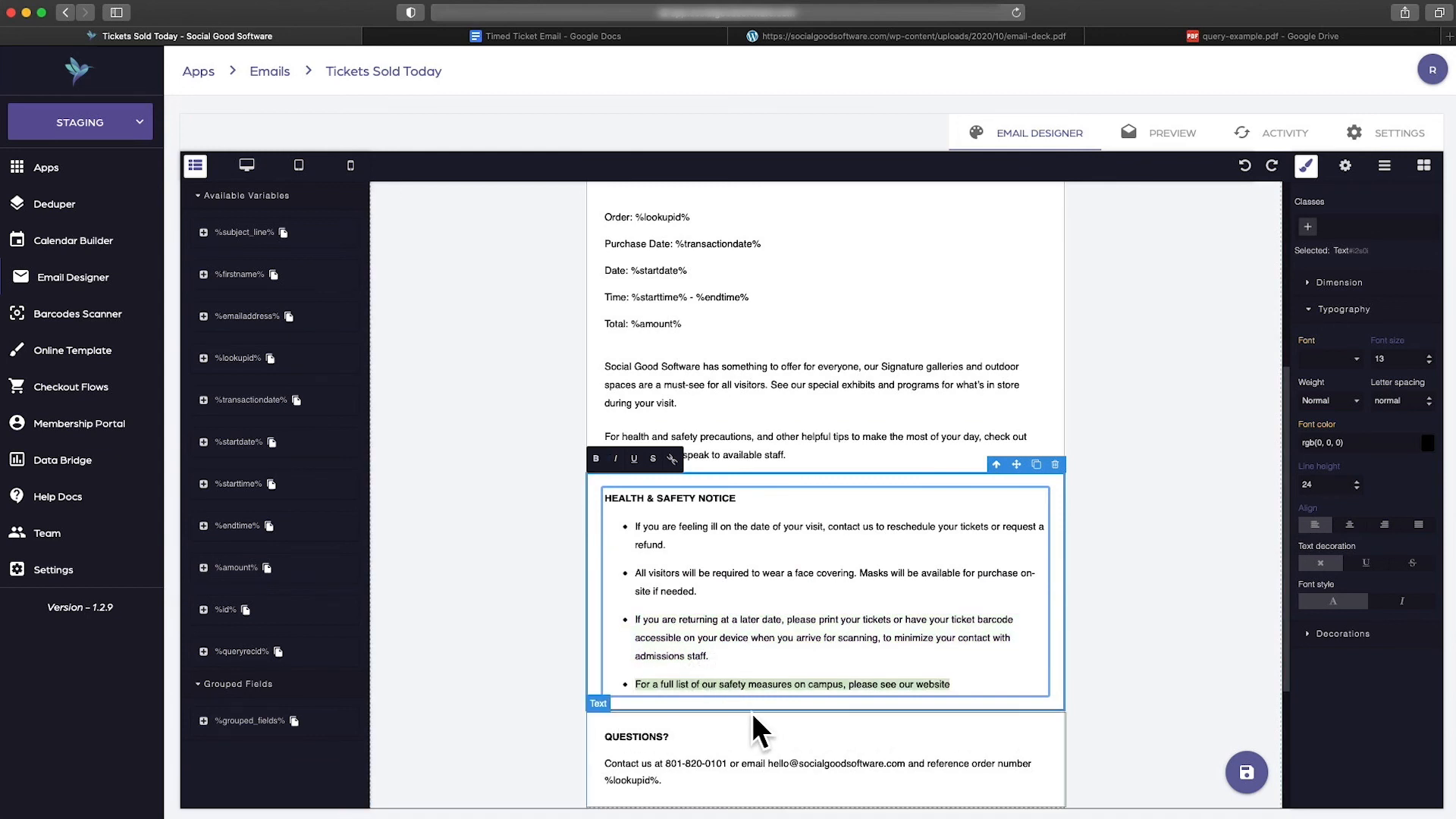
Set the line height of the contact text under Questions? to 24 and save the email template
{"action": "scroll", "coordinate": [753, 713], "scroll_direction": "down", "scroll_amount": 2}
{"action": "triple_click", "coordinate": [738, 690]}
{"action": "double_click", "coordinate": [1313, 484]}
{"action": "type", "text": "24"}
{"action": "left_click", "coordinate": [1246, 772]}
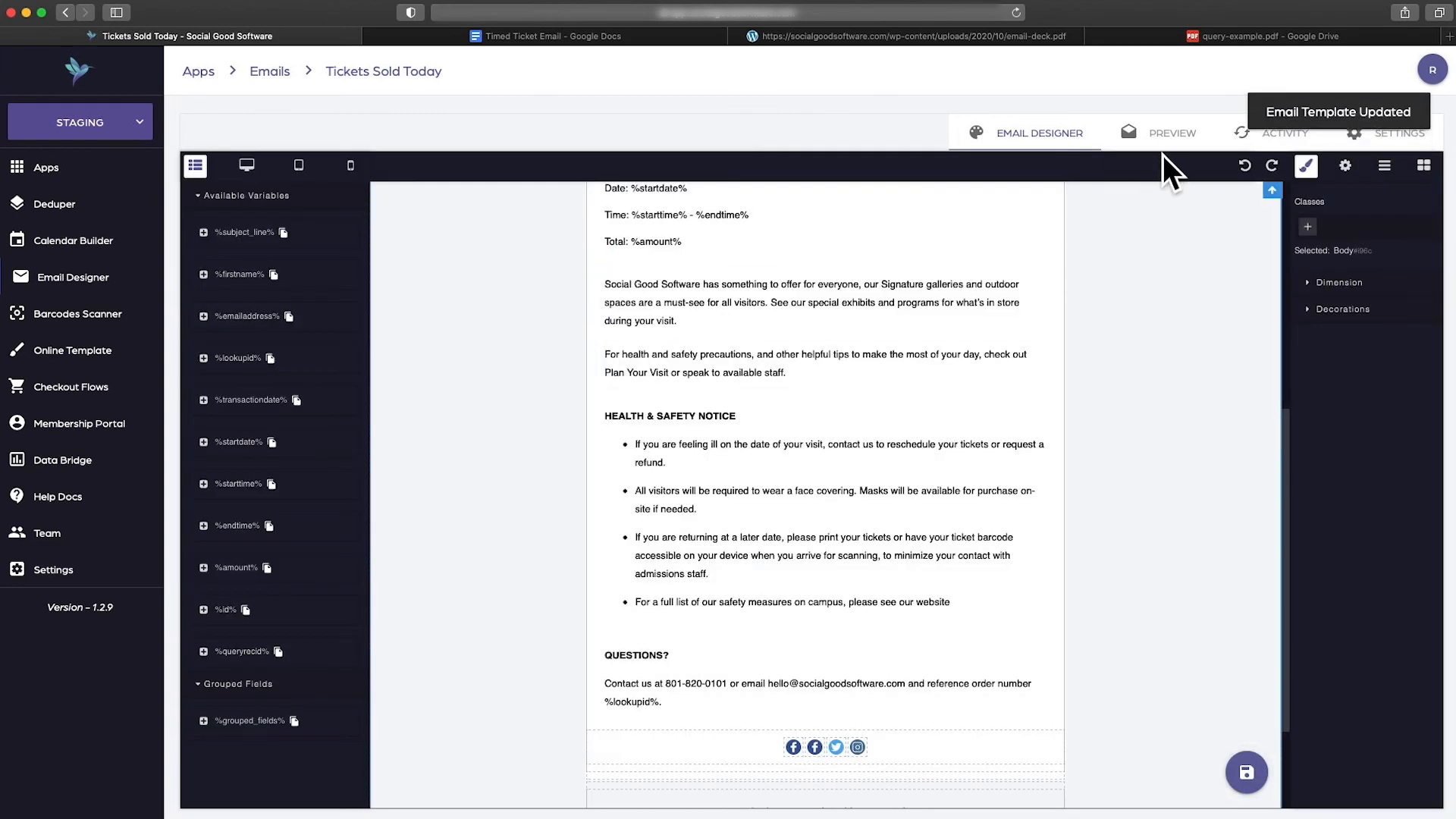
Preview the updated email and examine the line spacing from the header image down to the footer
{"action": "left_click", "coordinate": [1167, 136]}
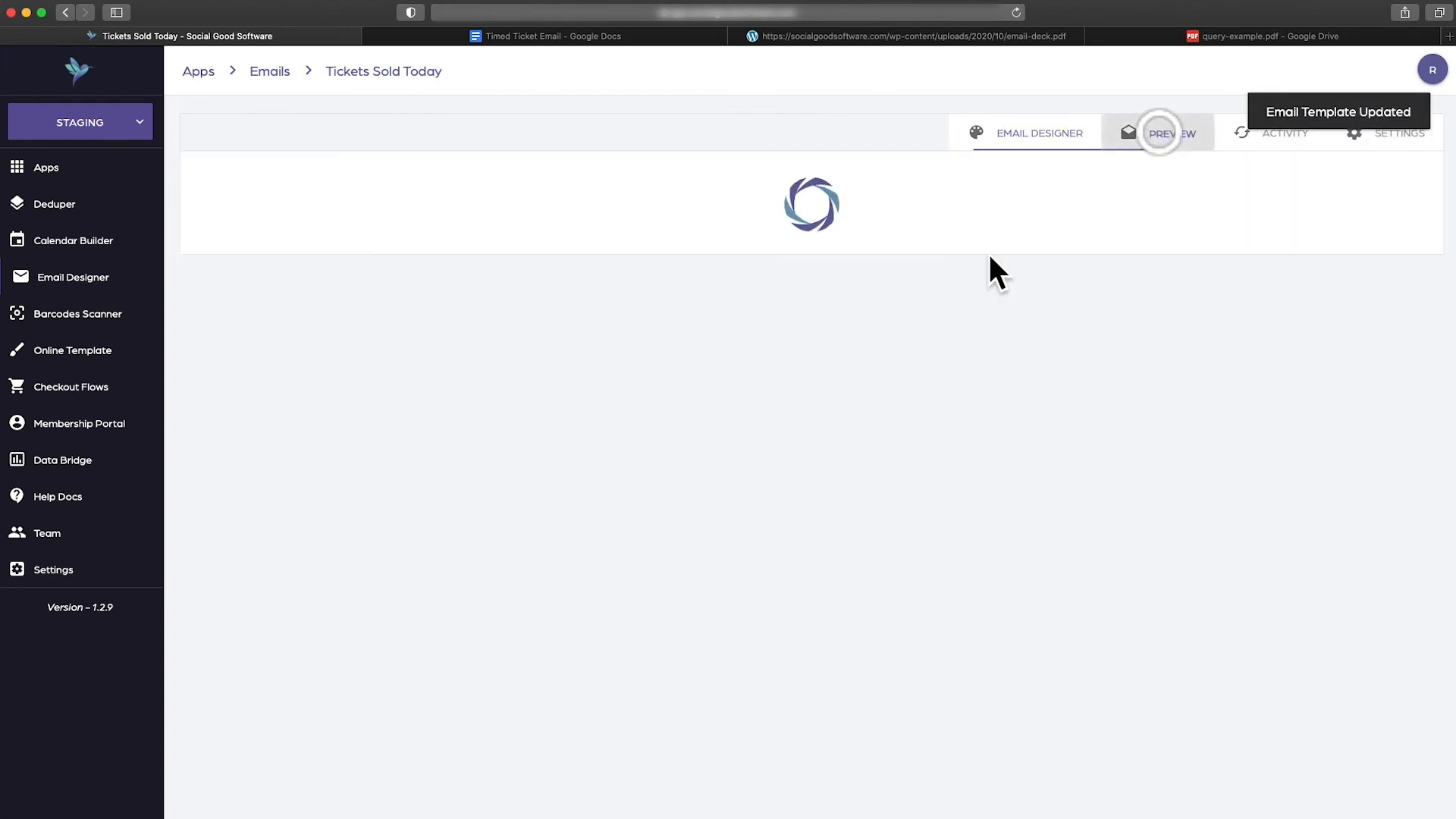
{"action": "left_click", "coordinate": [477, 241]}
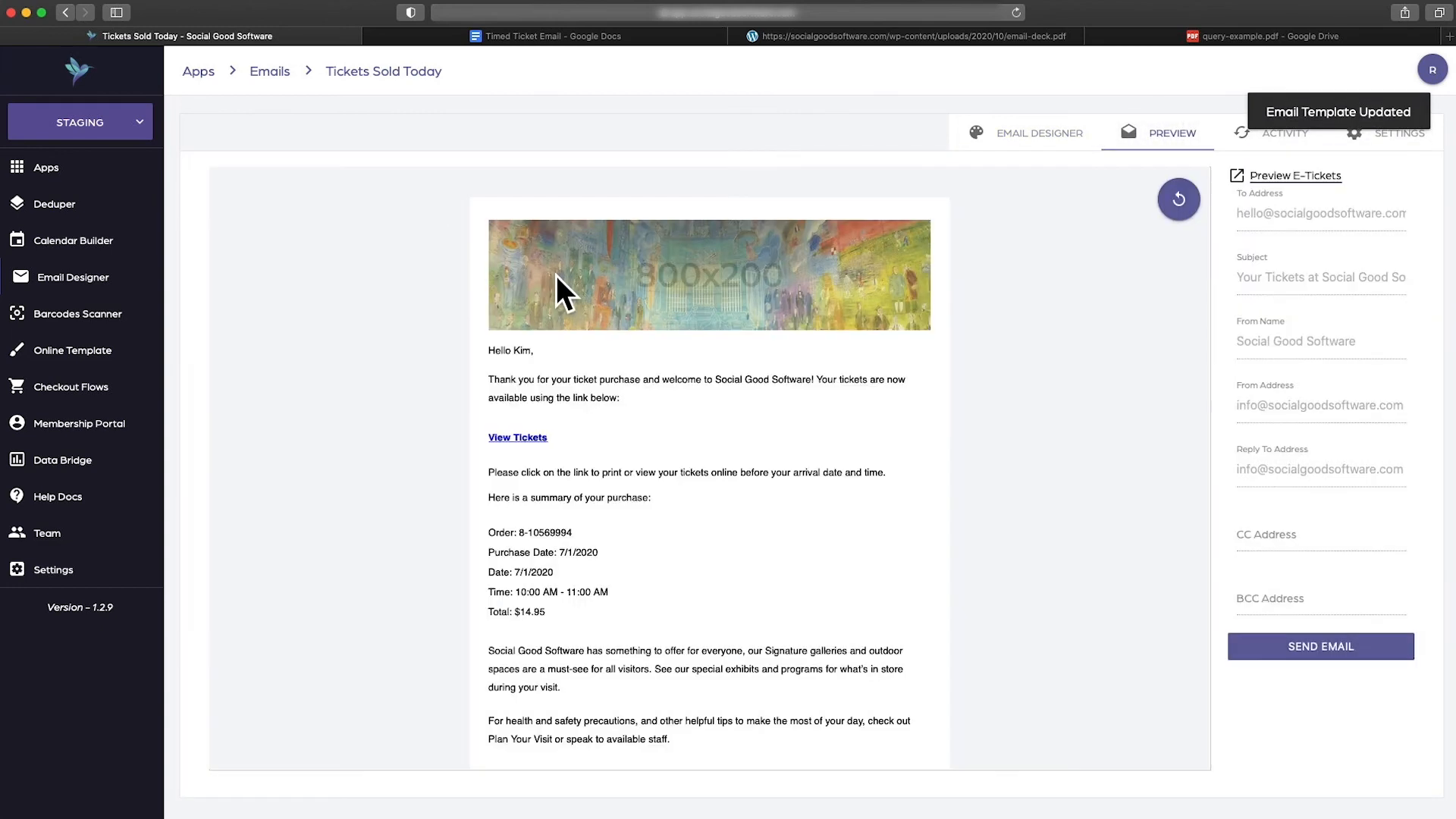
{"action": "scroll", "coordinate": [857, 403], "scroll_direction": "down", "scroll_amount": 2}
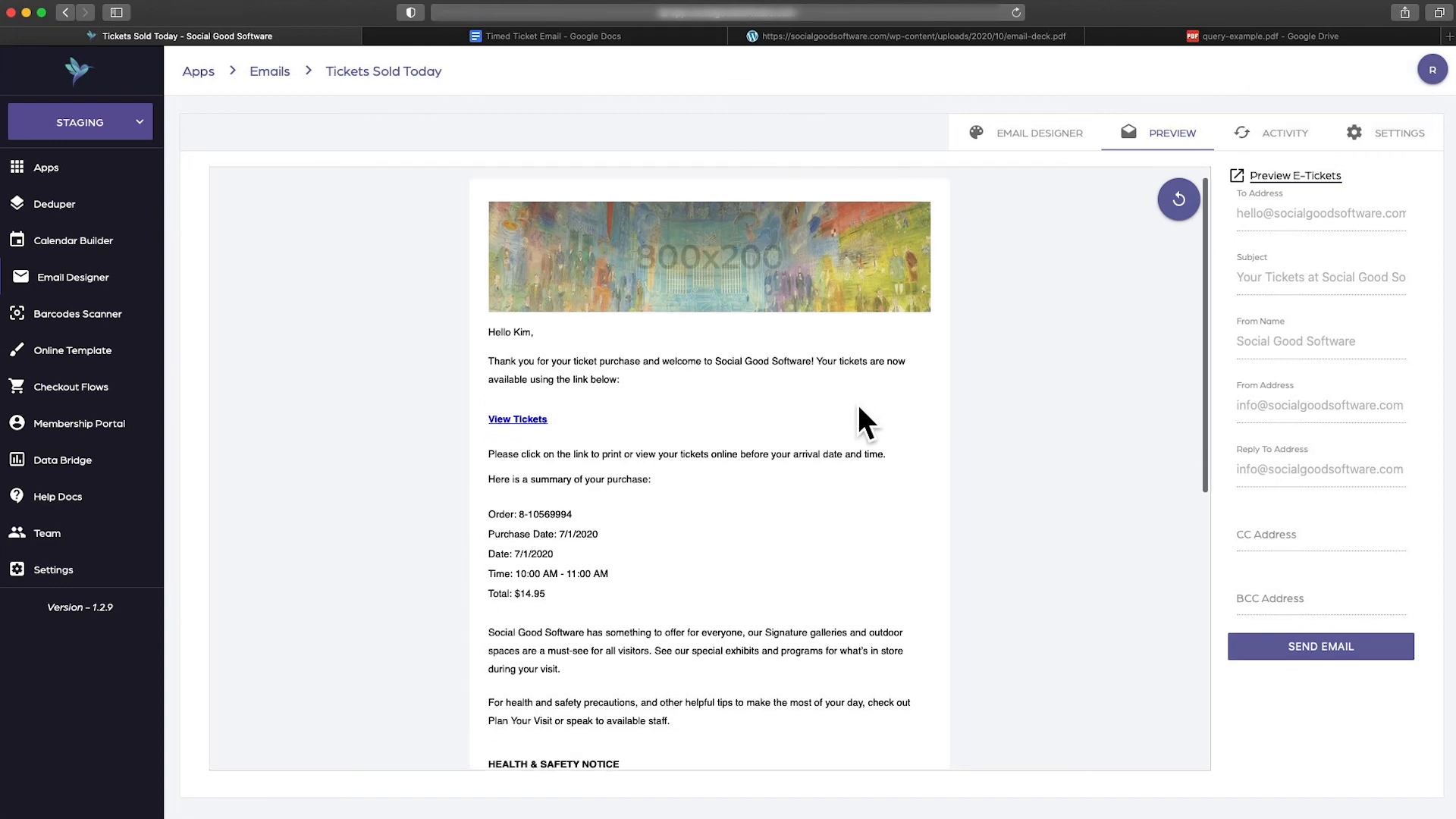
{"action": "scroll", "coordinate": [860, 406], "scroll_direction": "down", "scroll_amount": 8}
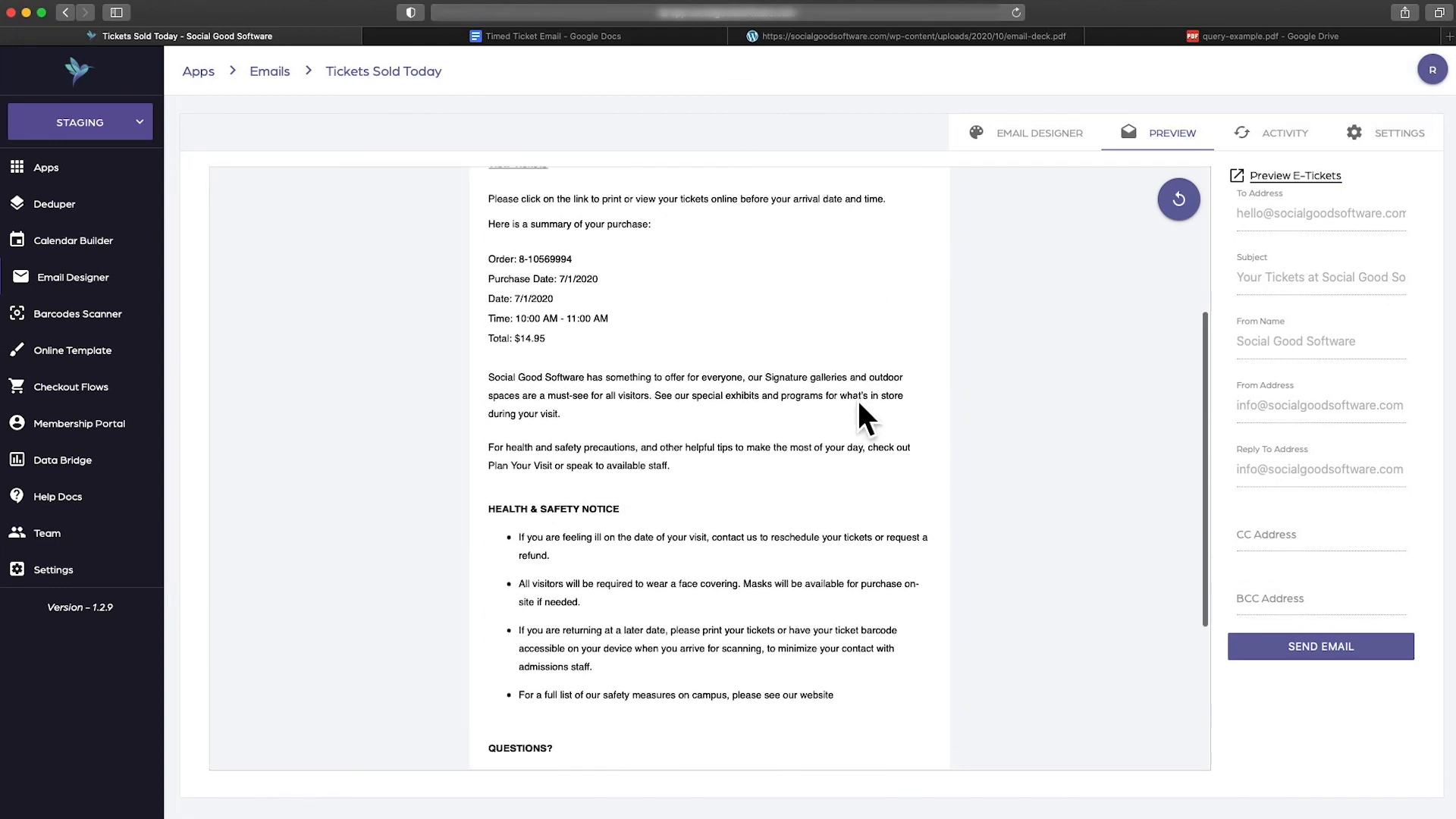
{"action": "scroll", "coordinate": [858, 401], "scroll_direction": "down", "scroll_amount": 2}
{"action": "scroll", "coordinate": [858, 405], "scroll_direction": "down", "scroll_amount": 2}
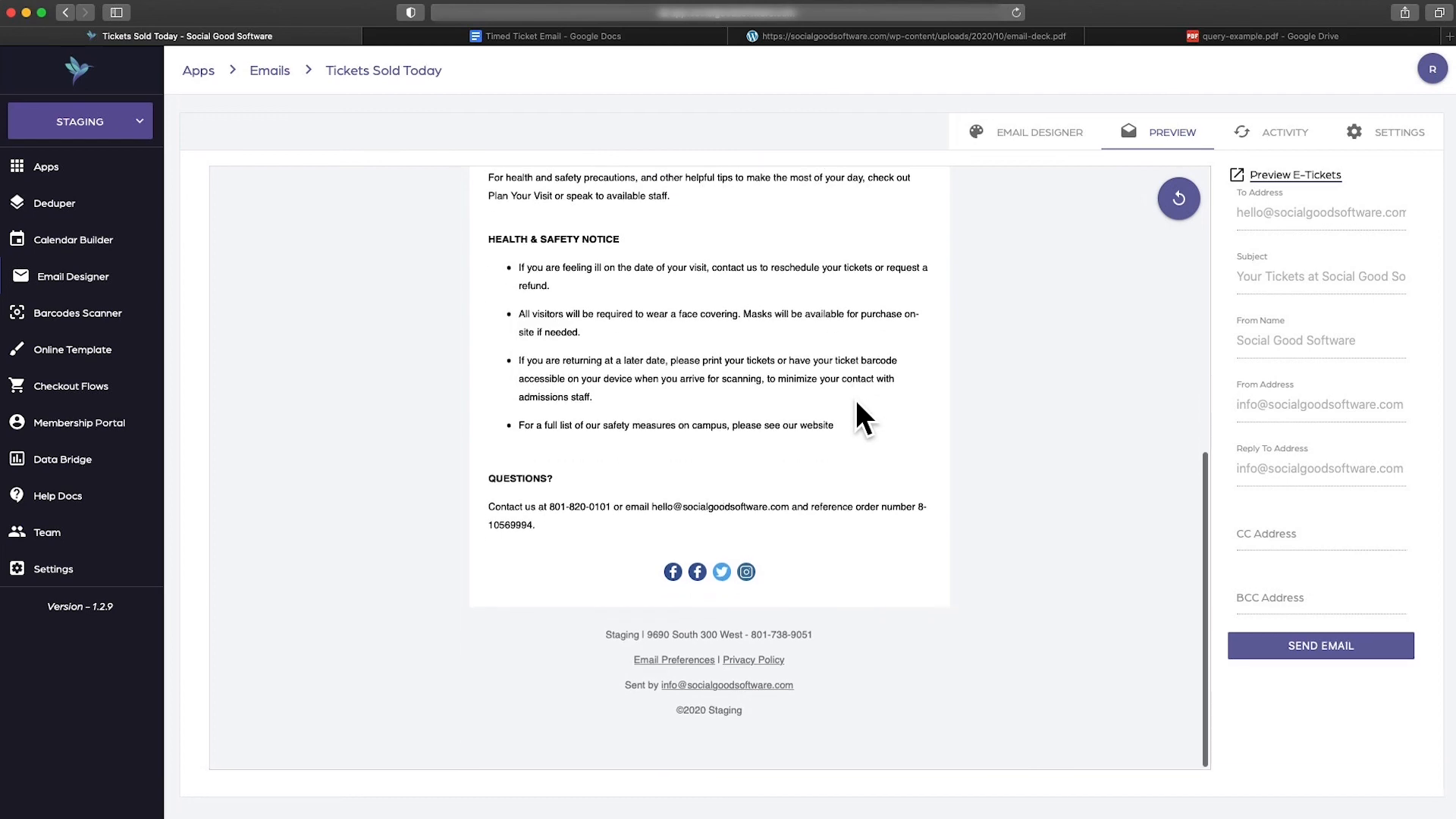
{"action": "scroll", "coordinate": [858, 404], "scroll_direction": "up", "scroll_amount": 10}
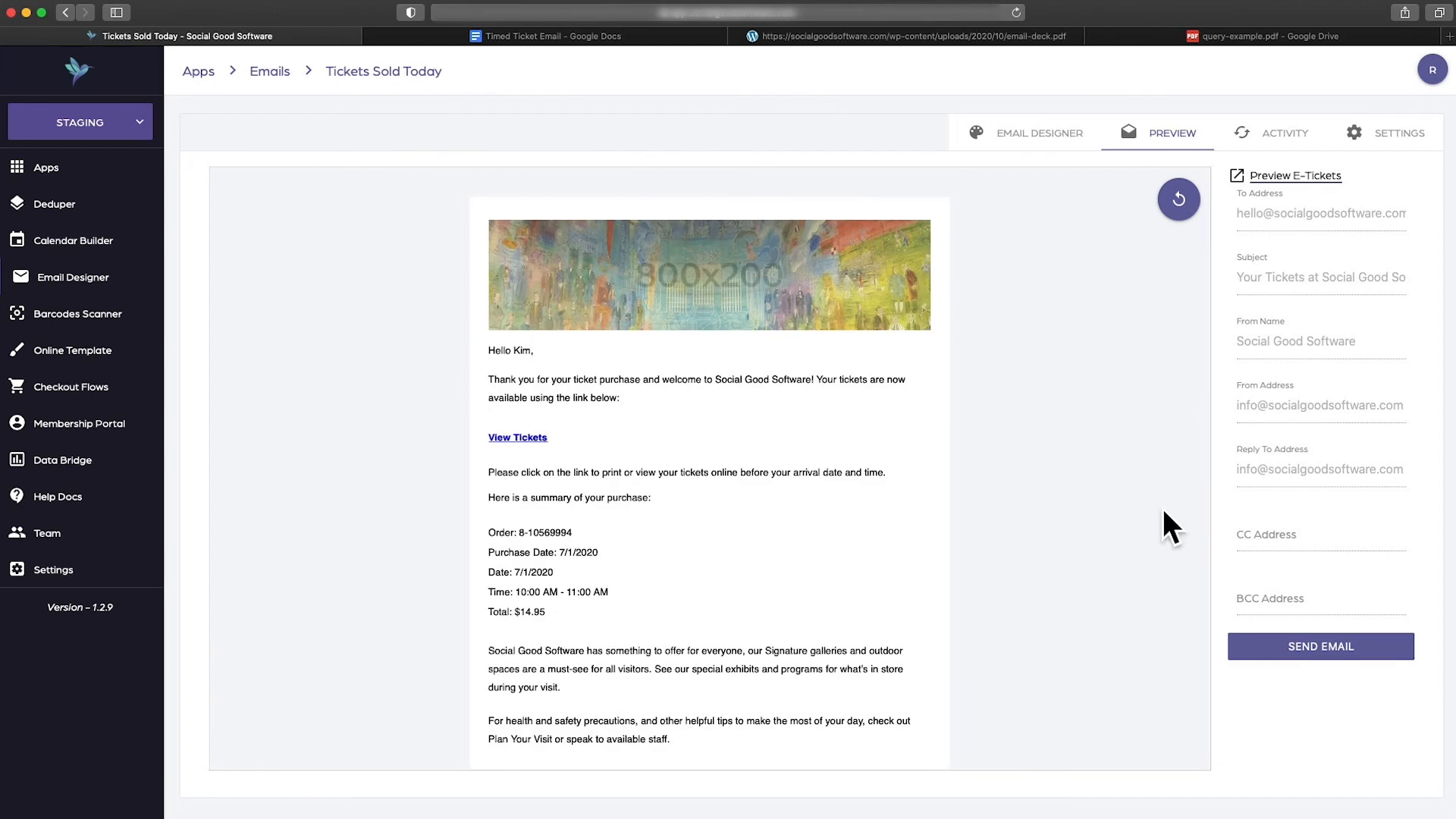